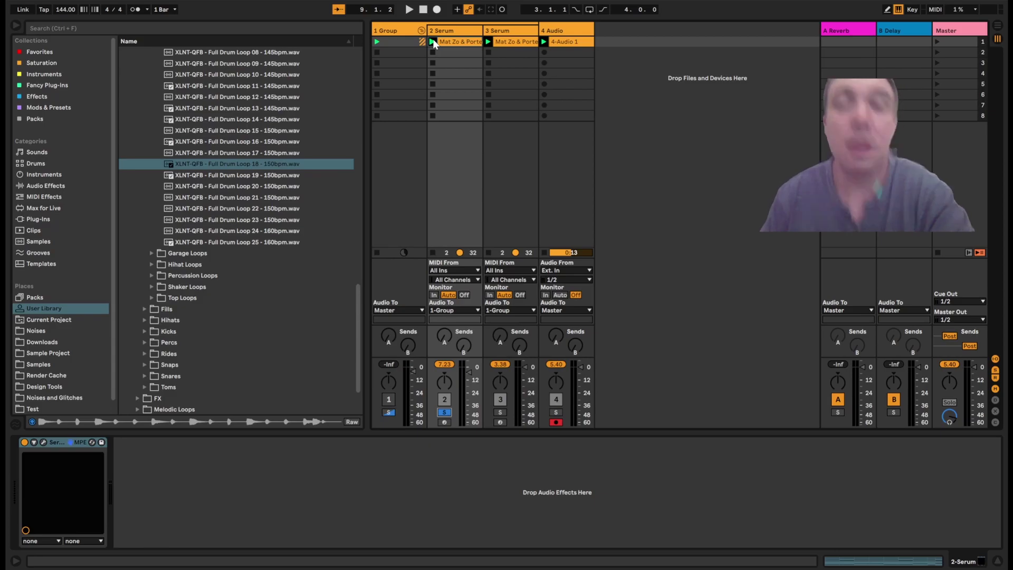
Audition the first Serum track, the second Serum track and the whole group soloed in turn, and stop playback.
{"action": "left_click", "coordinate": [389, 400]}
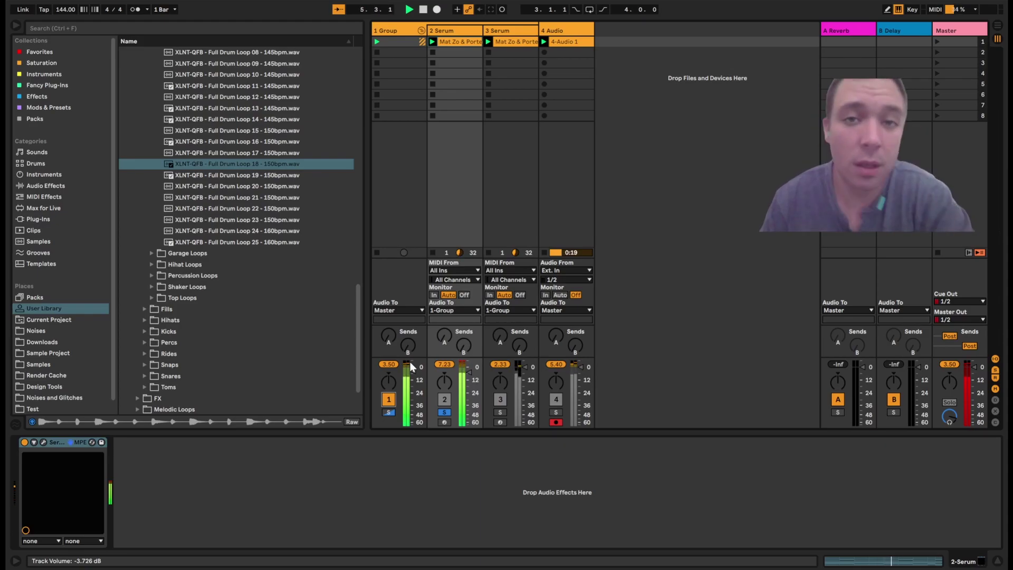
{"action": "left_click", "coordinate": [388, 400]}
{"action": "left_click", "coordinate": [500, 412]}
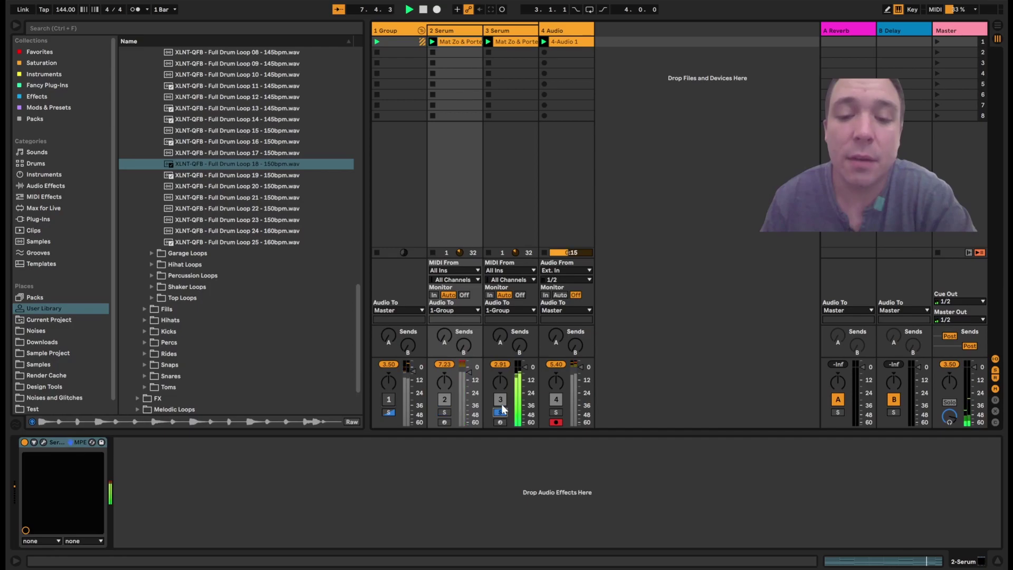
{"action": "left_click", "coordinate": [388, 400]}
{"action": "left_click", "coordinate": [389, 399]}
{"action": "left_click", "coordinate": [390, 412]}
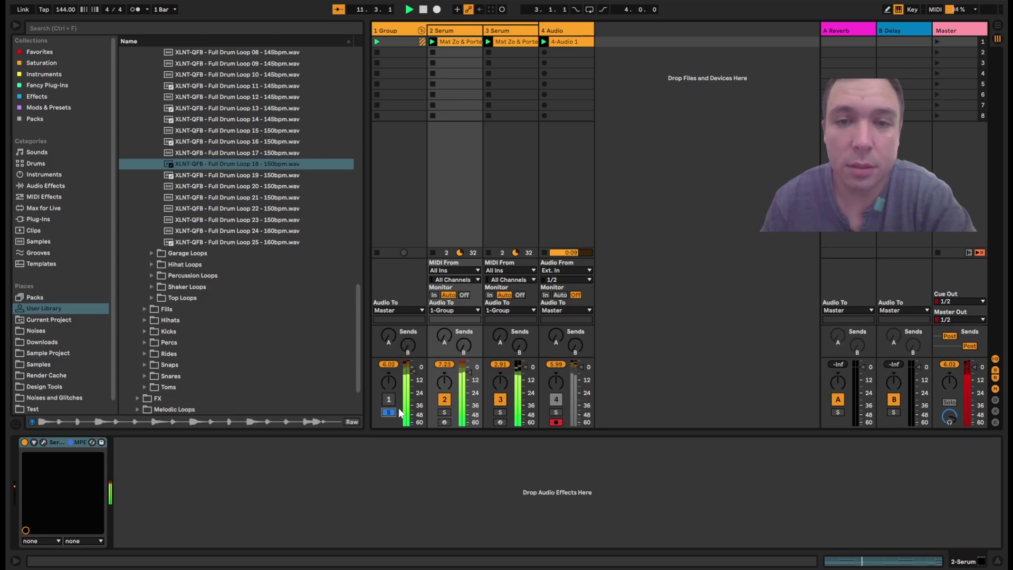
{"action": "left_click", "coordinate": [423, 10]}
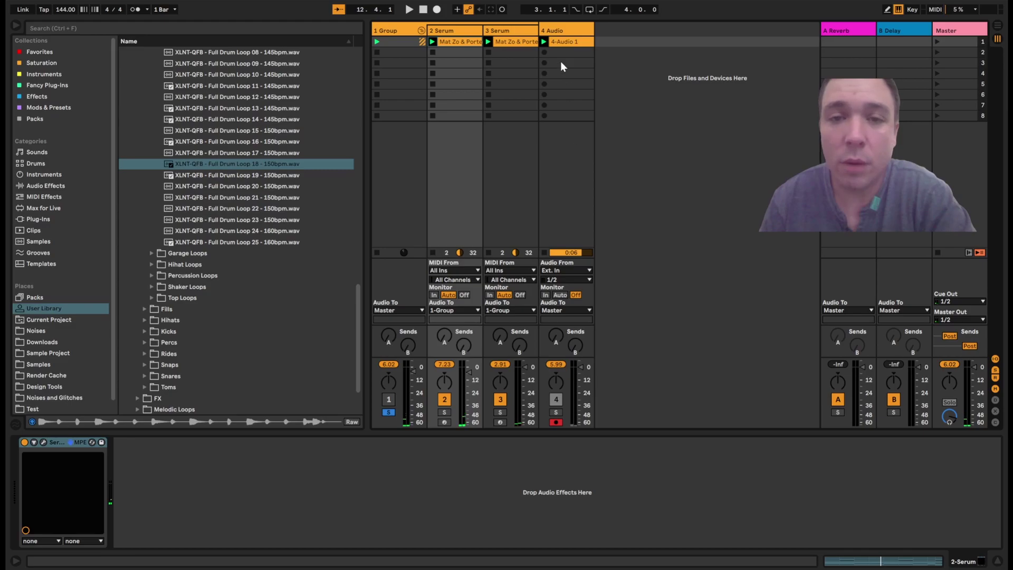
Audition the soloed 4-Audio 1 clip, show its waveform and clip properties, and stop playback.
{"action": "left_click", "coordinate": [557, 412]}
{"action": "left_click", "coordinate": [543, 42]}
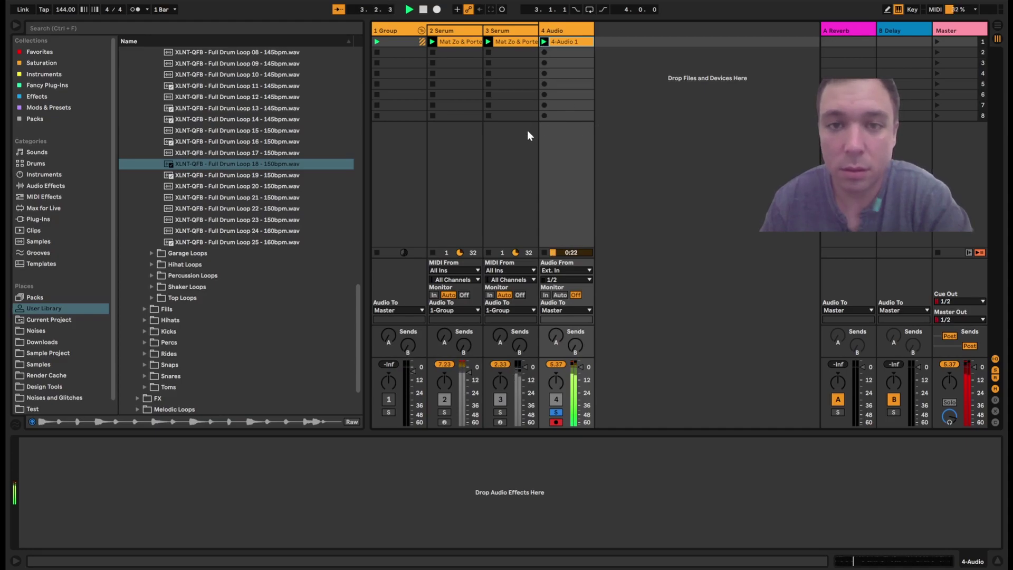
{"action": "left_click", "coordinate": [562, 41]}
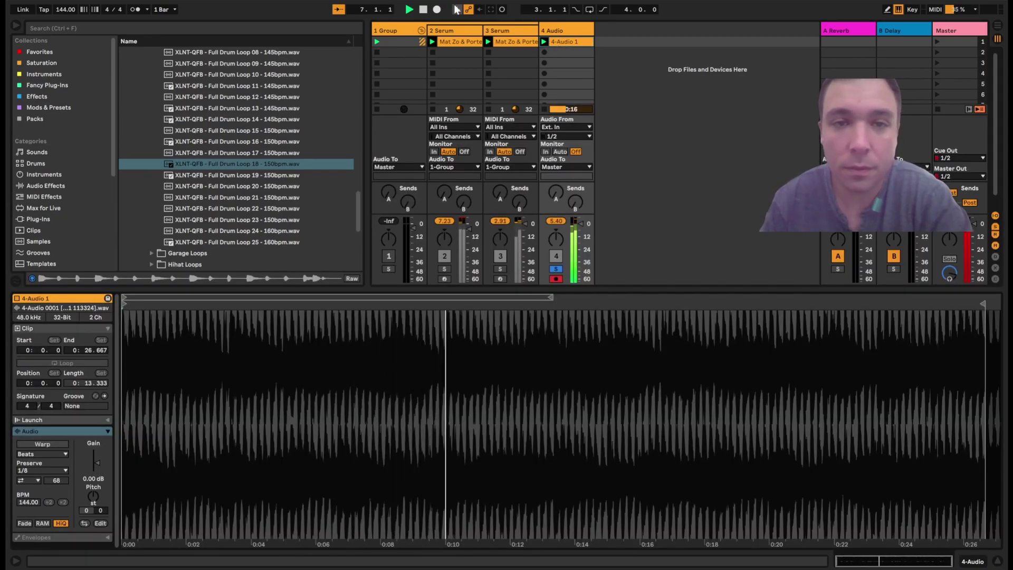
{"action": "left_click", "coordinate": [424, 9]}
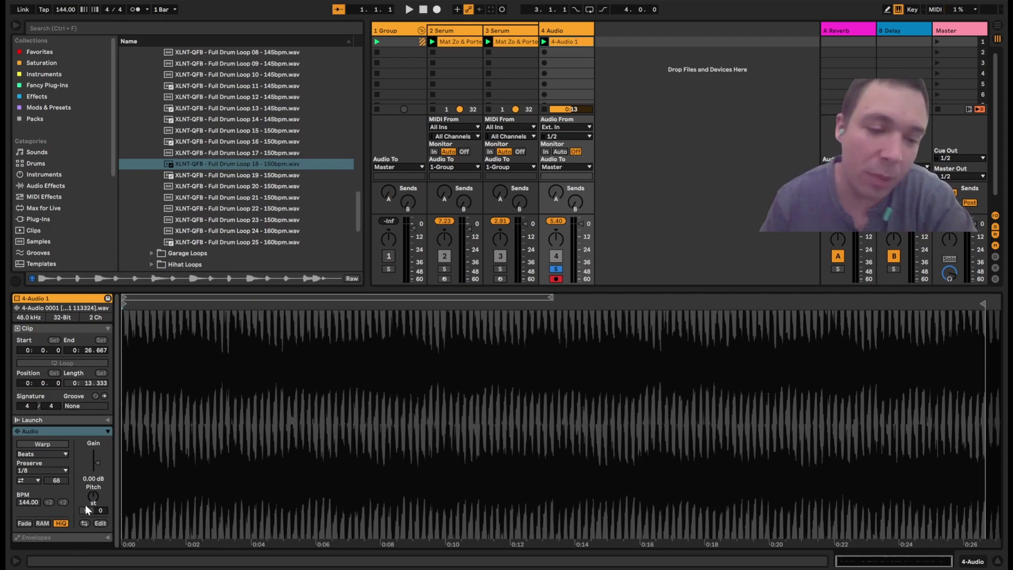
Turn on warping for the 4-Audio 1 clip in Complex mode and transpose it up 15 semitones while it plays.
{"action": "left_click", "coordinate": [76, 431]}
{"action": "left_click", "coordinate": [76, 431]}
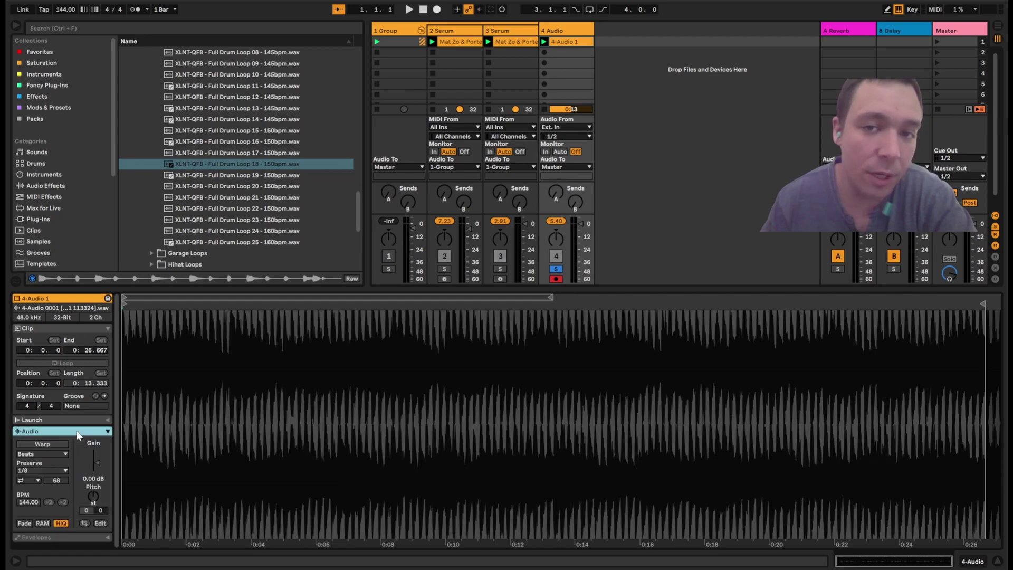
{"action": "left_click", "coordinate": [43, 444]}
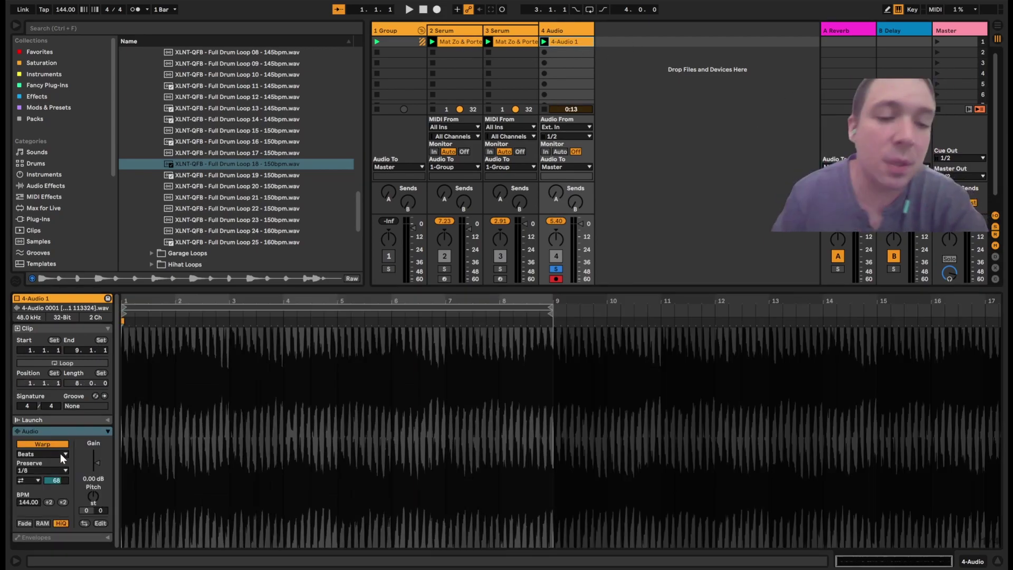
{"action": "left_click", "coordinate": [59, 453]}
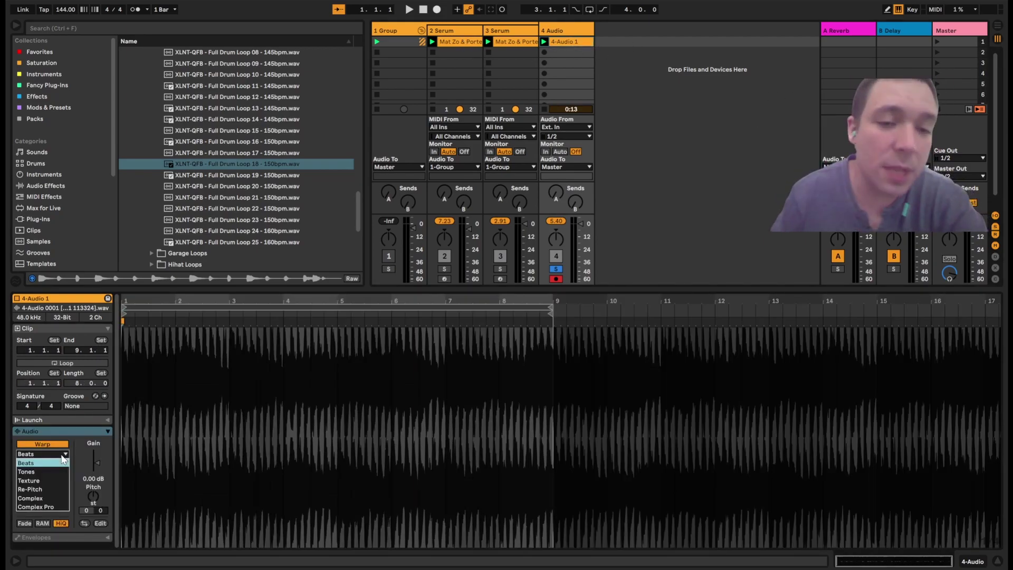
{"action": "left_click", "coordinate": [42, 496]}
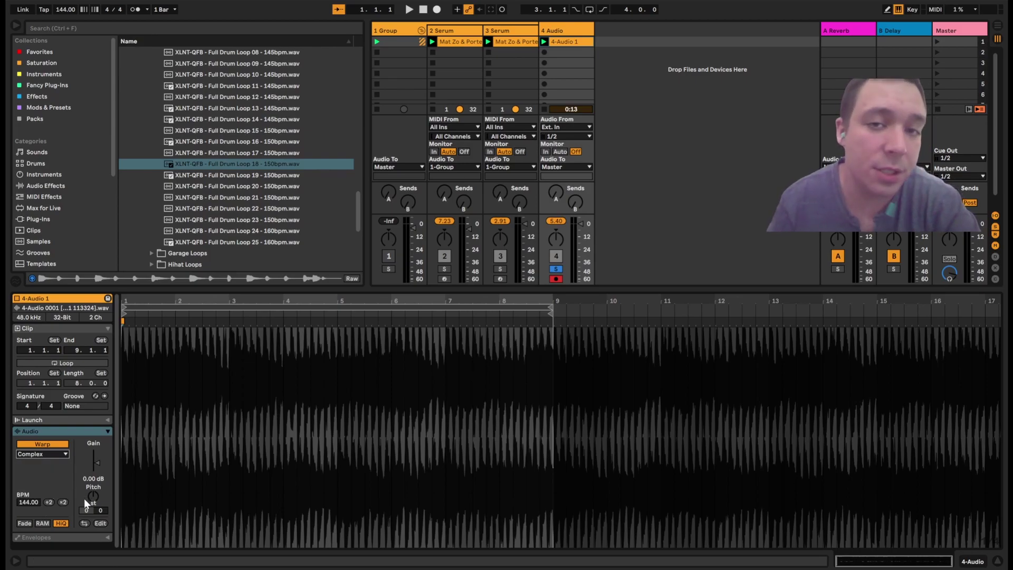
{"action": "left_click", "coordinate": [543, 41]}
{"action": "left_click_drag", "start_coordinate": [90, 511], "coordinate": [94, 490]}
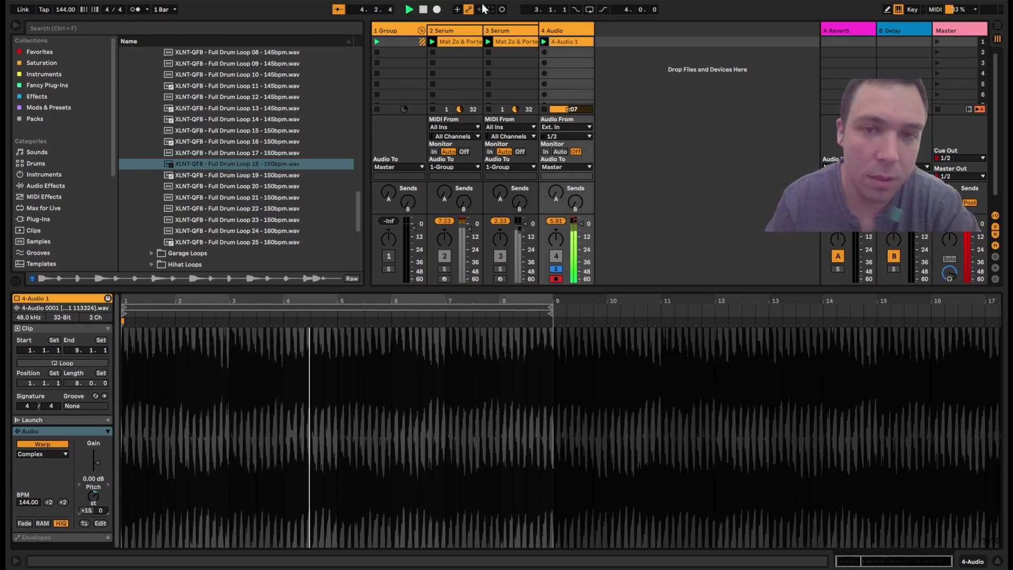
Switch the clip's warp mode to Complex Pro with formants at 100, and audition it while setting the envelope to 141.
{"action": "left_click", "coordinate": [52, 455]}
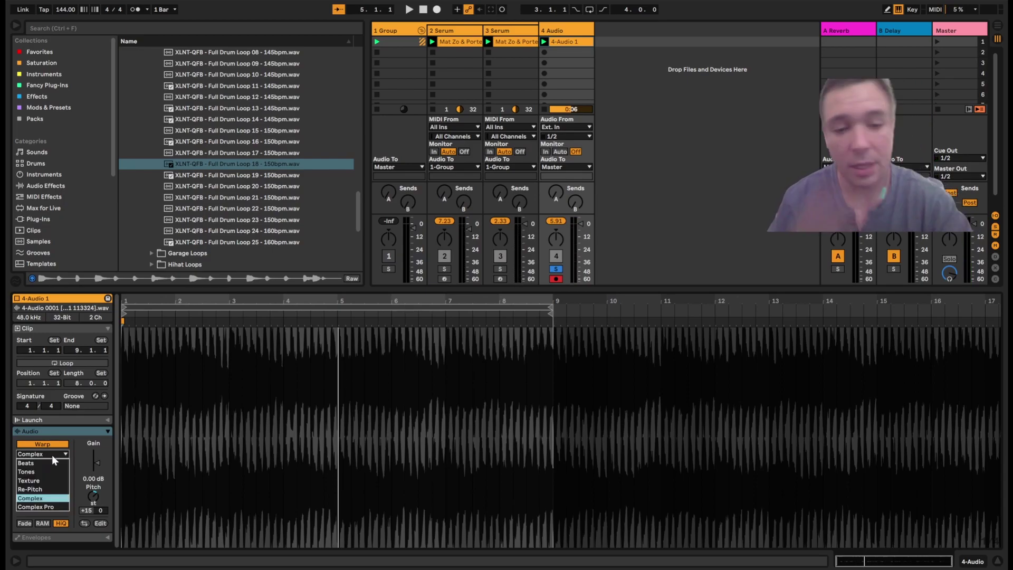
{"action": "left_click", "coordinate": [48, 506]}
{"action": "left_click_drag", "start_coordinate": [55, 474], "coordinate": [53, 451]}
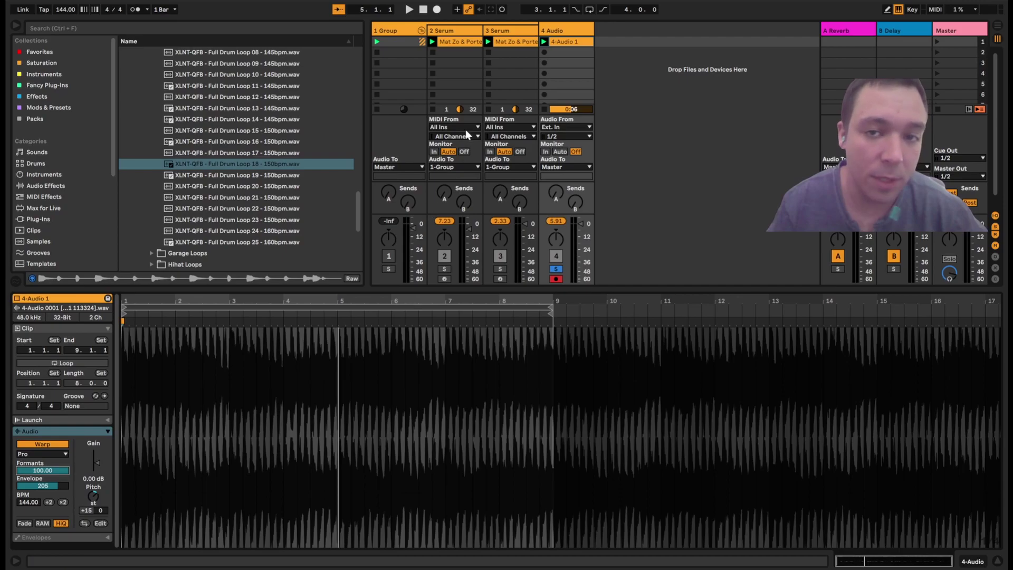
{"action": "left_click", "coordinate": [544, 41]}
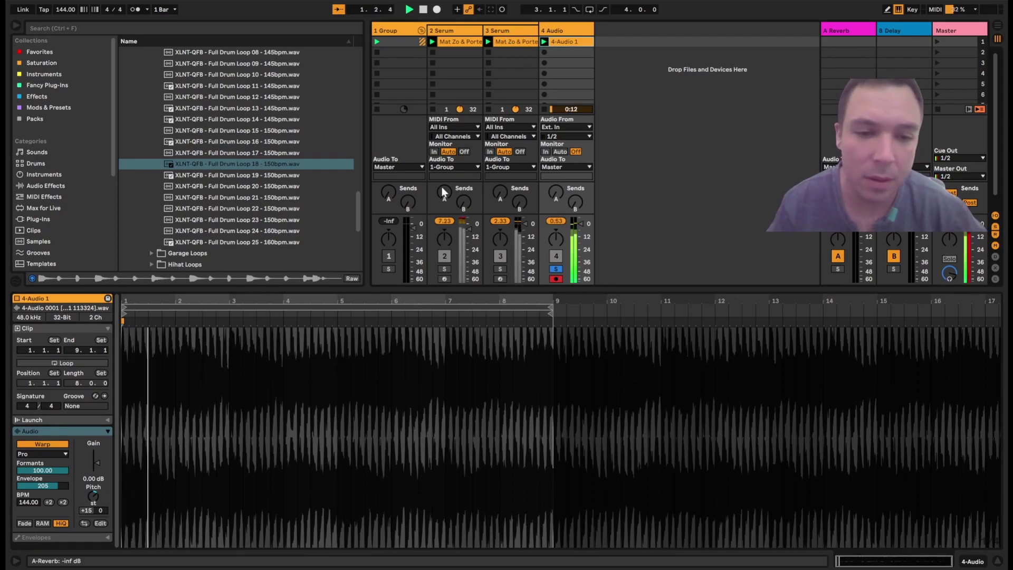
{"action": "left_click_drag", "start_coordinate": [43, 470], "coordinate": [54, 503]}
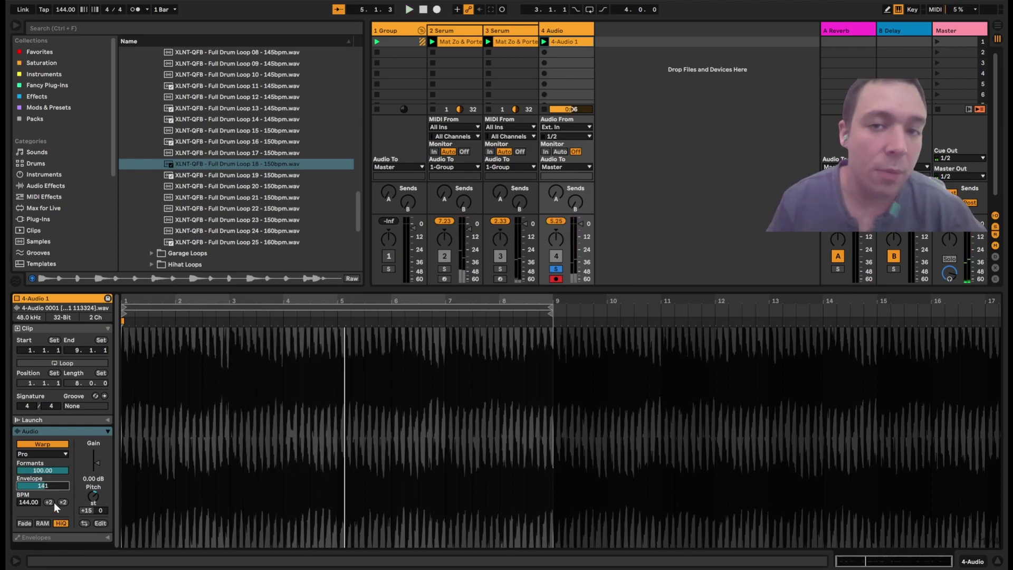
Switch the clip to Re-Pitch warp mode, double its tempo to 288 BPM and play it.
{"action": "left_click", "coordinate": [65, 454]}
{"action": "left_click", "coordinate": [59, 463]}
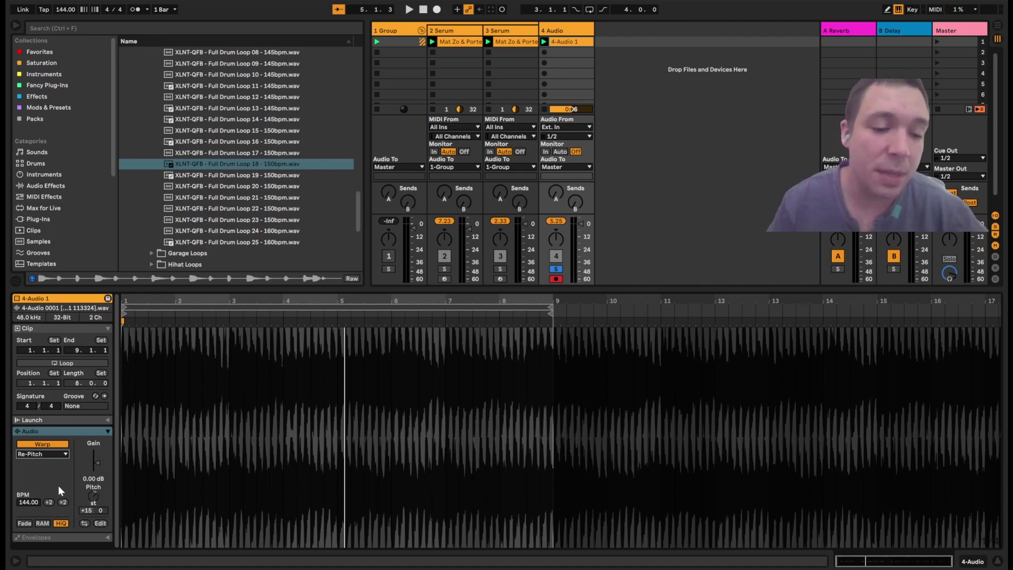
{"action": "left_click", "coordinate": [63, 502]}
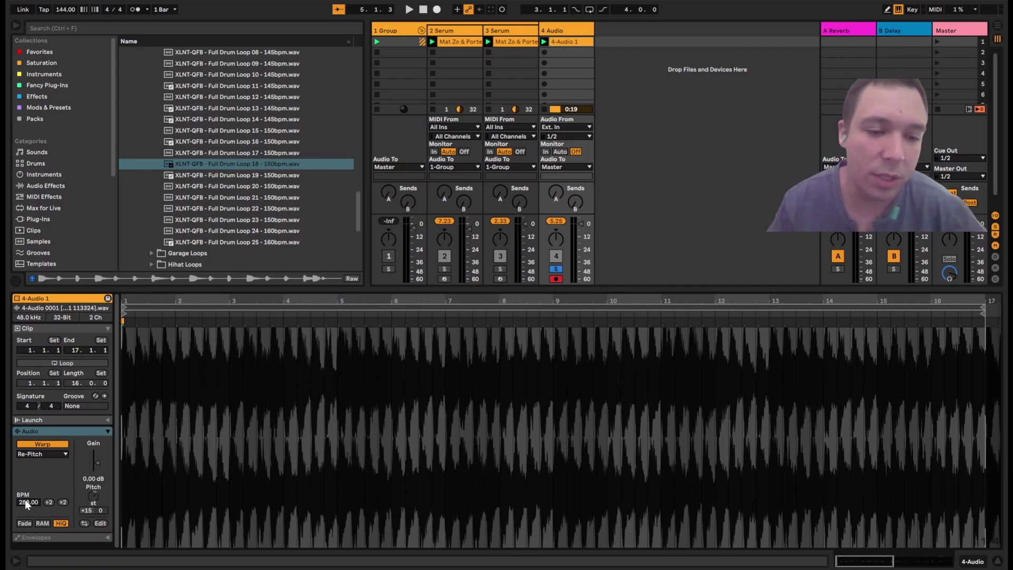
{"action": "left_click", "coordinate": [543, 42]}
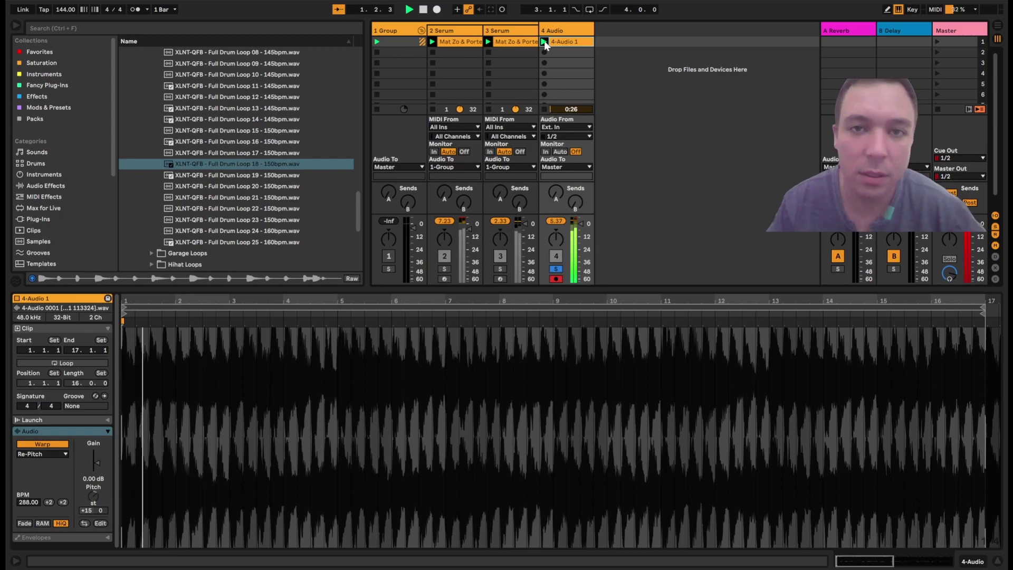
Halve the clip's tempo repeatedly during playback, passing 72 BPM, and double it back up to 288 BPM.
{"action": "left_click", "coordinate": [49, 501]}
{"action": "left_click", "coordinate": [50, 501]}
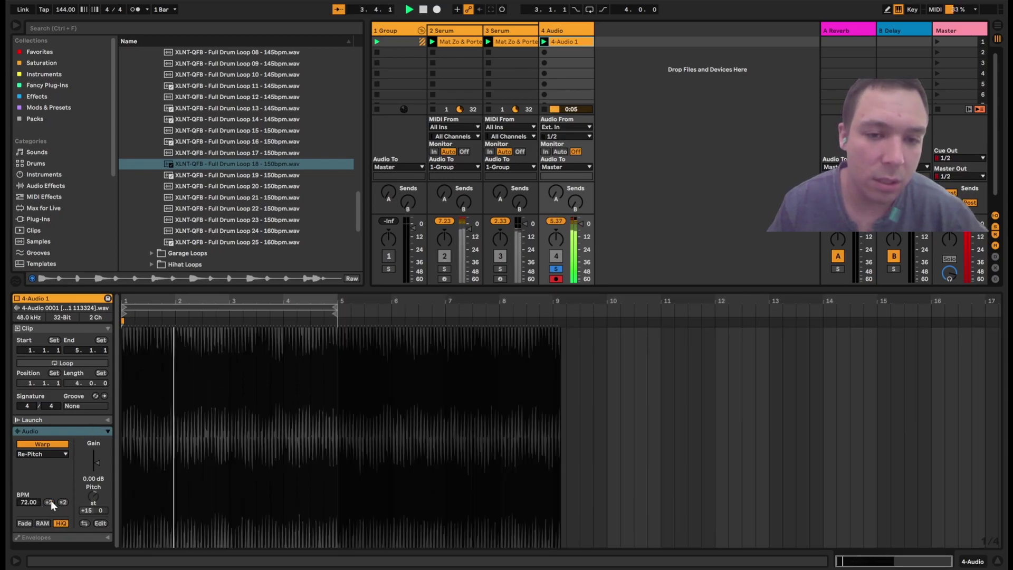
{"action": "left_click", "coordinate": [49, 501]}
{"action": "double_click", "coordinate": [62, 501]}
{"action": "left_click", "coordinate": [62, 501]}
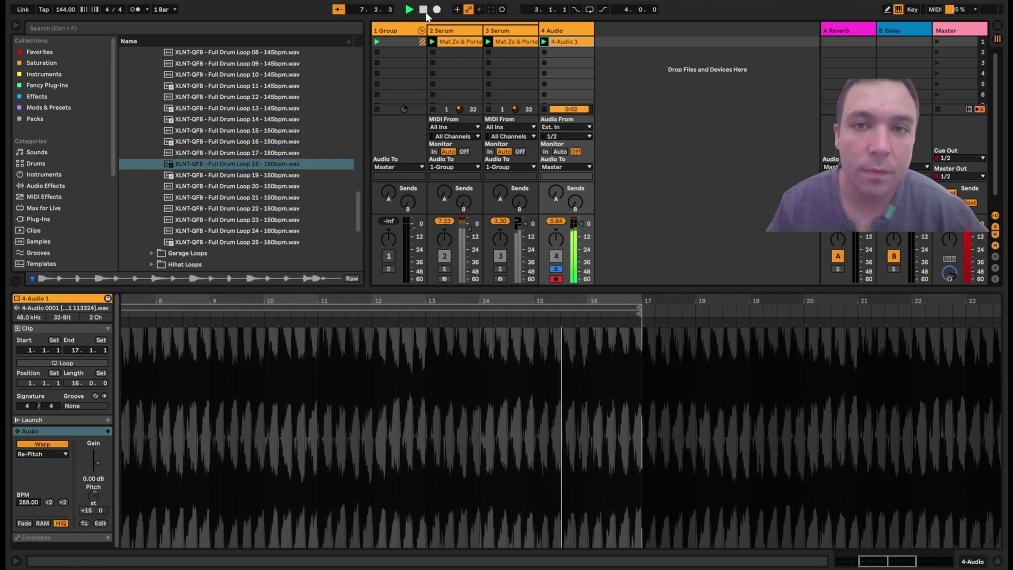
Switch the clip to Texture warp mode with a grain size of about 57 and flux of about 33, and play it.
{"action": "left_click", "coordinate": [69, 454]}
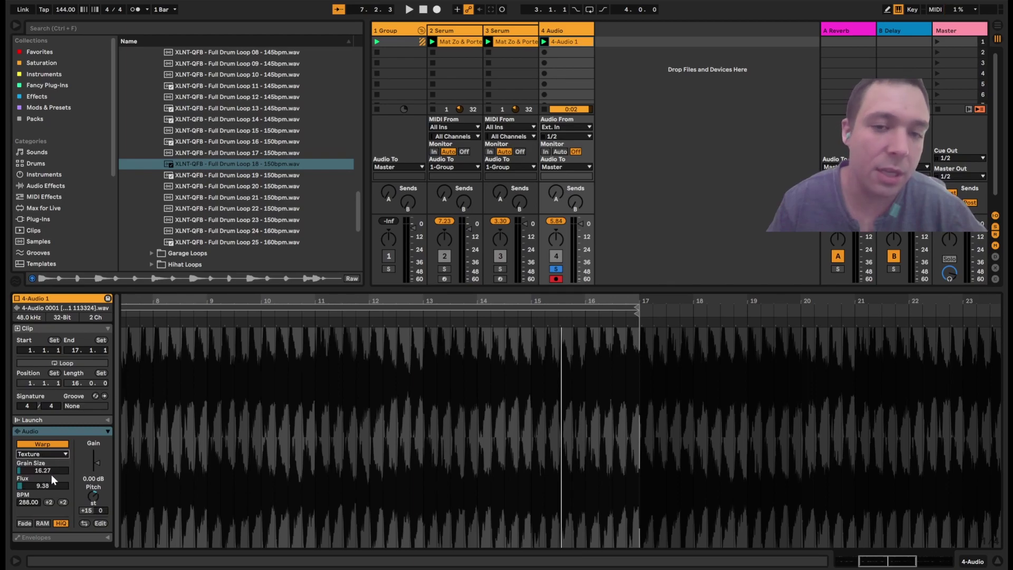
{"action": "left_click_drag", "start_coordinate": [52, 488], "coordinate": [53, 482]}
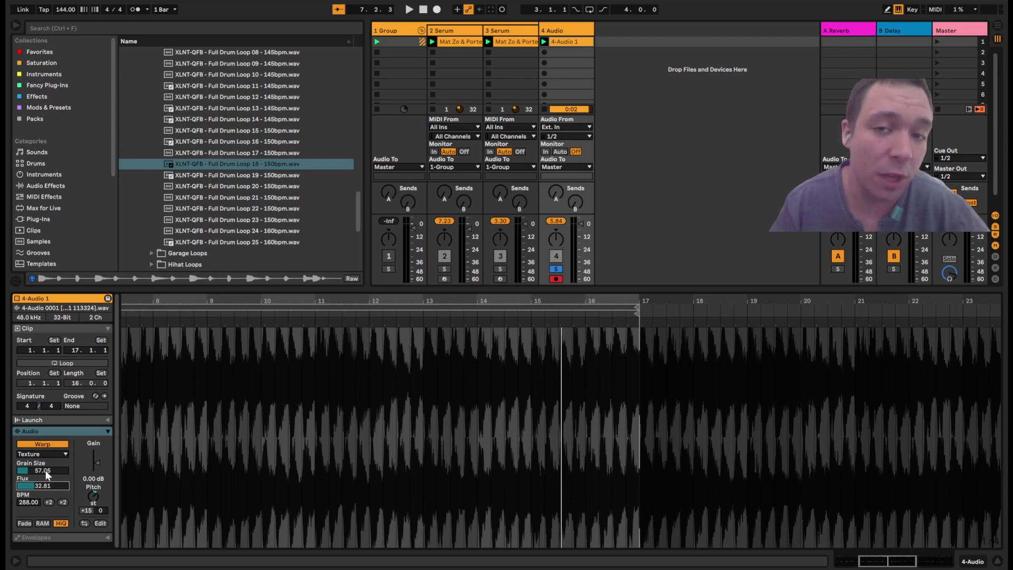
{"action": "left_click", "coordinate": [544, 41]}
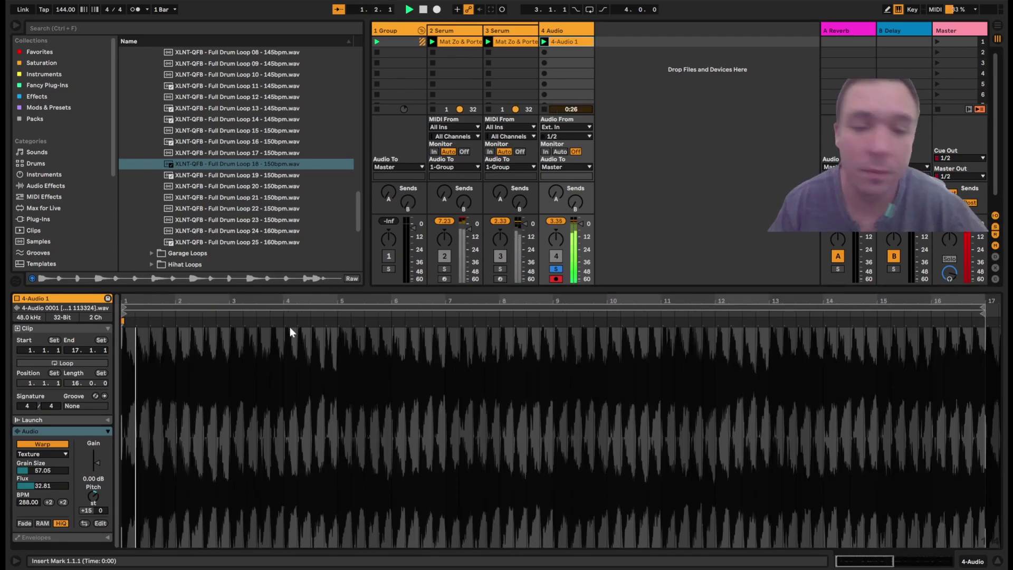
Vary the Texture settings during playback, trying a grain size of about 194 with zero flux, and leave flux at about 43.
{"action": "left_click_drag", "start_coordinate": [49, 467], "coordinate": [44, 534]}
{"action": "left_click_drag", "start_coordinate": [54, 471], "coordinate": [58, 432]}
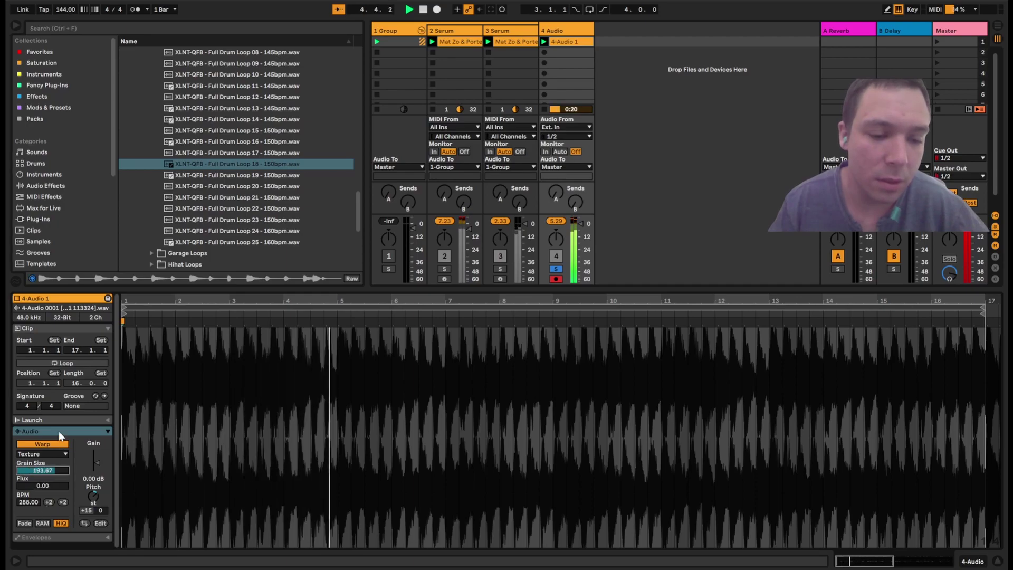
{"action": "mouse_move", "coordinate": [62, 458]}
{"action": "left_mouse_down"}
{"action": "mouse_move", "coordinate": [71, 419]}
{"action": "mouse_move", "coordinate": [71, 467]}
{"action": "mouse_move", "coordinate": [36, 486]}
{"action": "mouse_move", "coordinate": [56, 448]}
{"action": "left_mouse_up"}
{"action": "left_click_drag", "start_coordinate": [53, 486], "coordinate": [52, 502]}
Switch the clip to Tones warp mode and reset its grain size to 30.
{"action": "left_click", "coordinate": [43, 453]}
{"action": "left_click", "coordinate": [47, 471]}
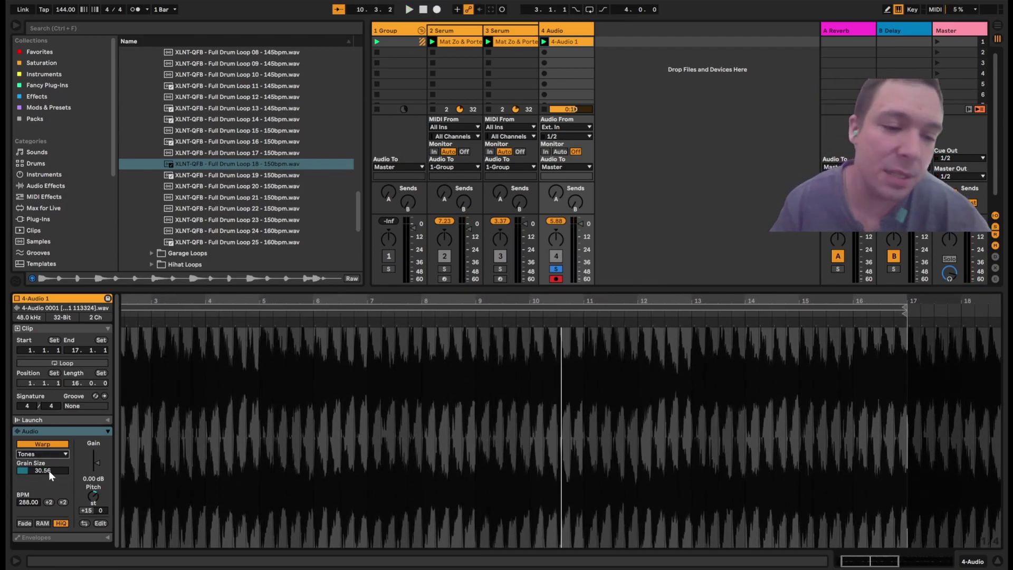
{"action": "left_click", "coordinate": [54, 468]}
{"action": "key", "text": "Delete"}
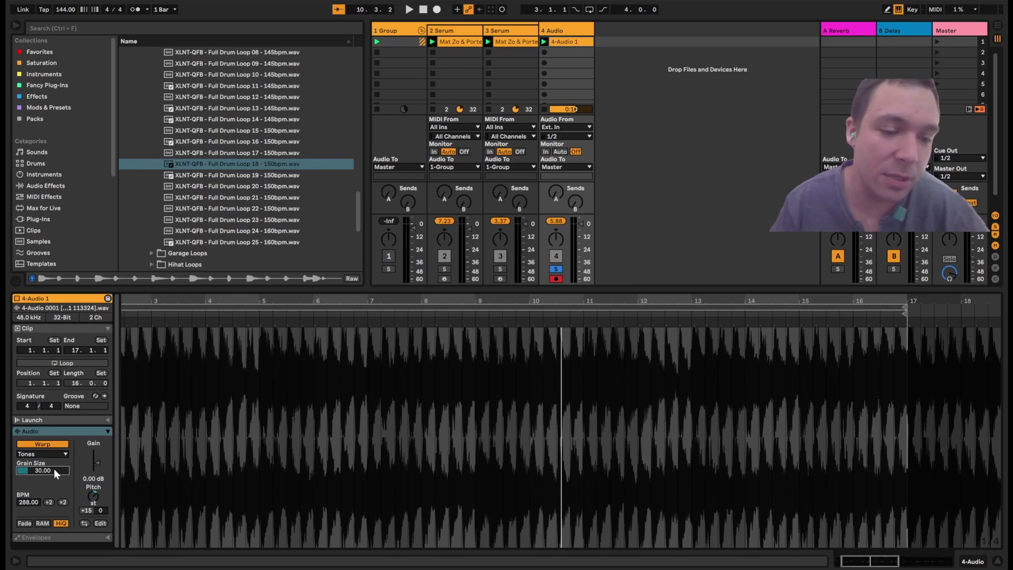
Return the clip to Texture warp mode with a grain size of 30 and flux of 0.
{"action": "left_click", "coordinate": [61, 456]}
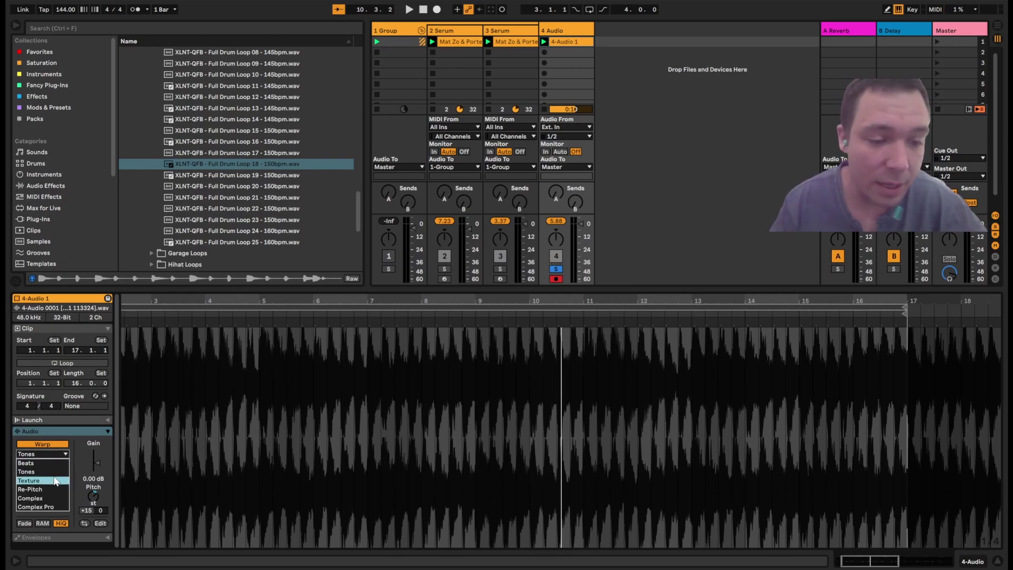
{"action": "left_click", "coordinate": [56, 462]}
{"action": "left_click", "coordinate": [56, 469]}
{"action": "key", "text": "Delete"}
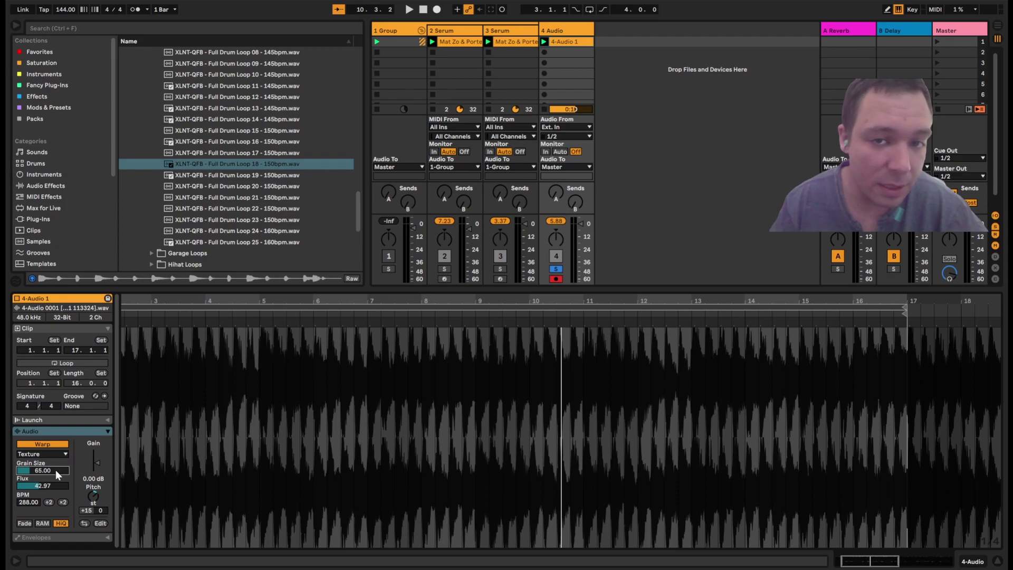
{"action": "key", "text": "Delete"}
{"action": "left_click", "coordinate": [56, 483]}
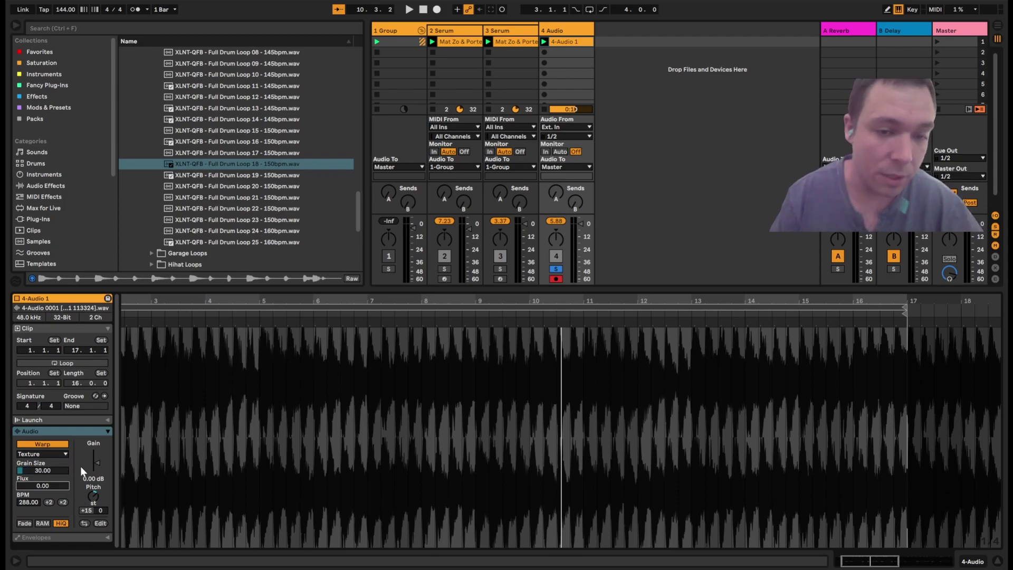
{"action": "key", "text": "Delete"}
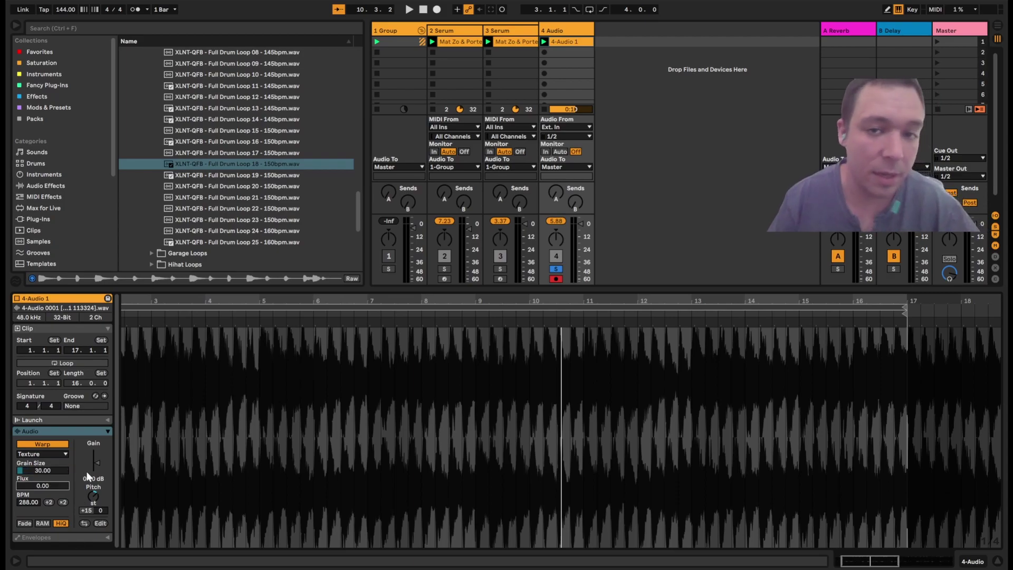
Play the clip in Texture mode and switch it to Tones mode during playback to compare the sound.
{"action": "left_click", "coordinate": [544, 41]}
{"action": "left_click", "coordinate": [56, 455]}
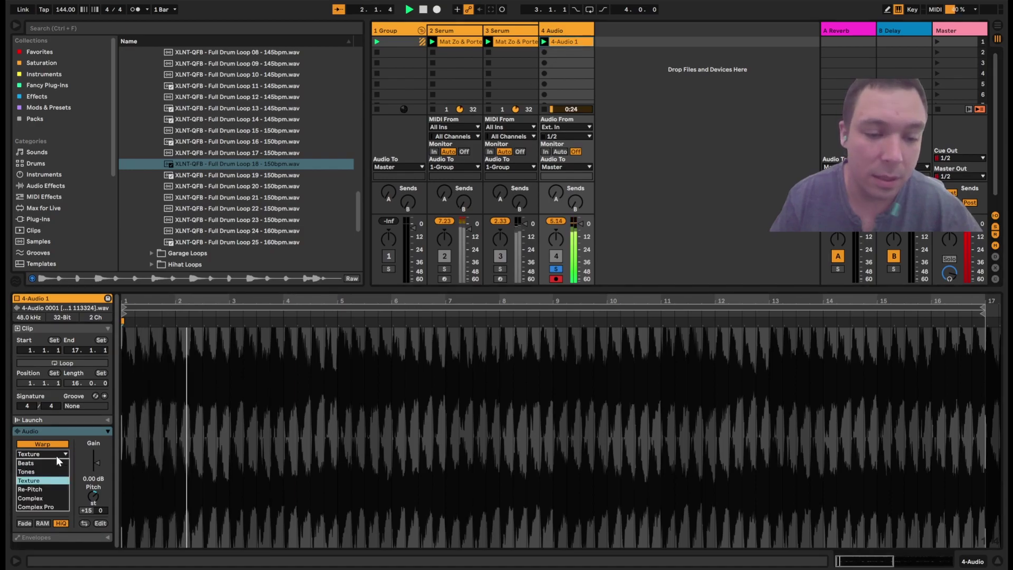
{"action": "left_click", "coordinate": [59, 469]}
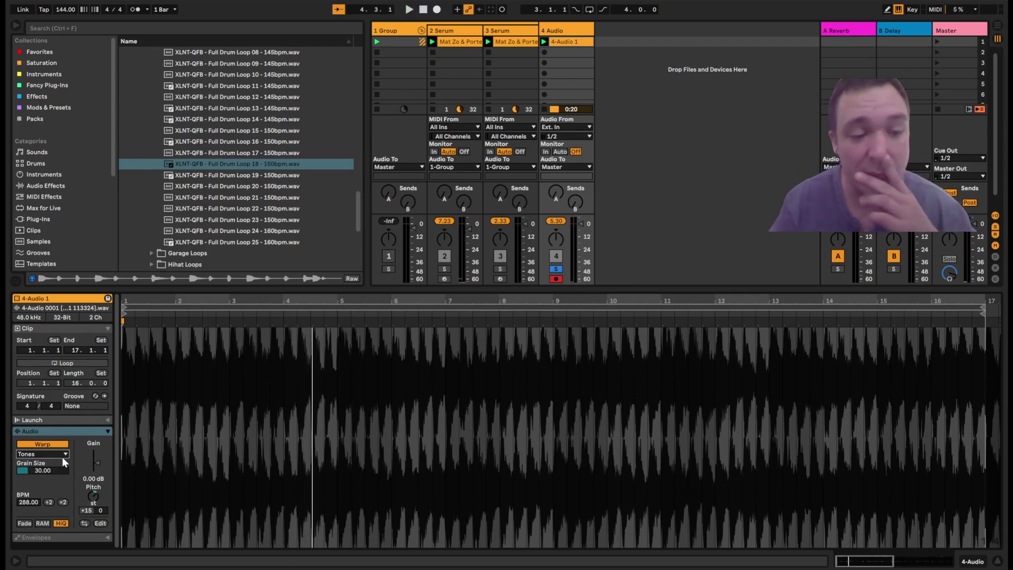
Halve the clip's tempo to 144 BPM and set its warp mode to Beats.
{"action": "left_click", "coordinate": [50, 502]}
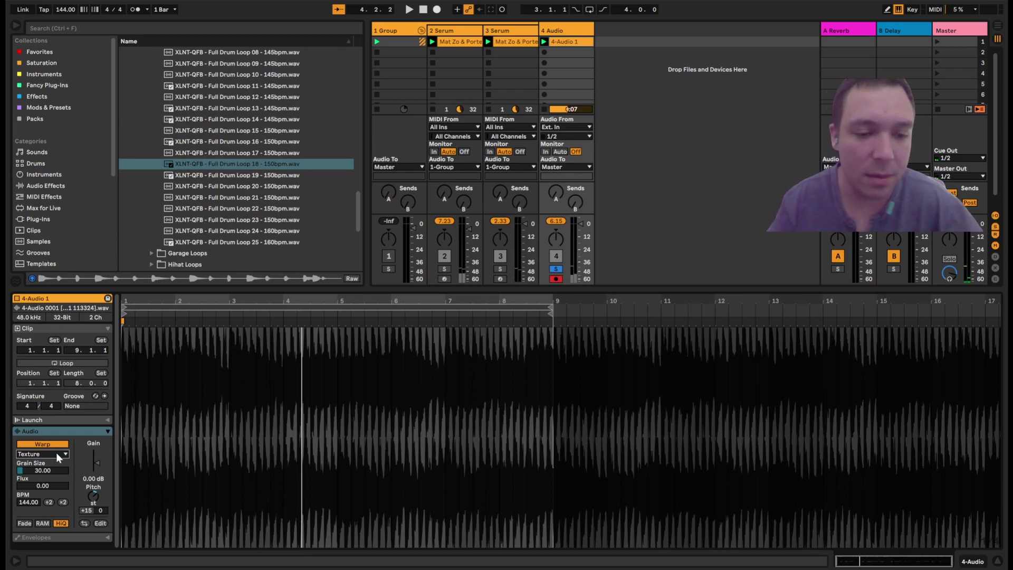
{"action": "left_click", "coordinate": [57, 453]}
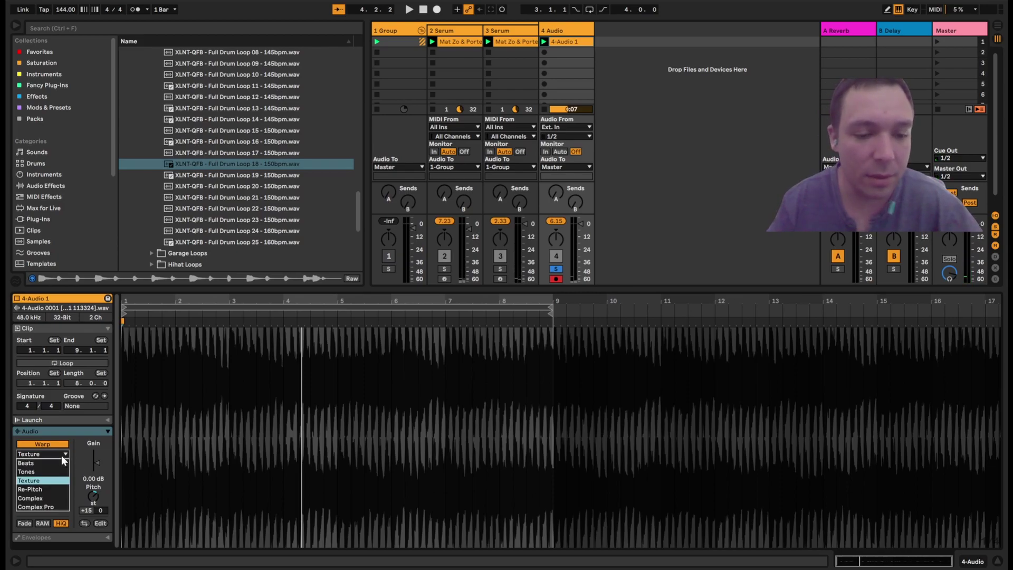
{"action": "left_click", "coordinate": [56, 463]}
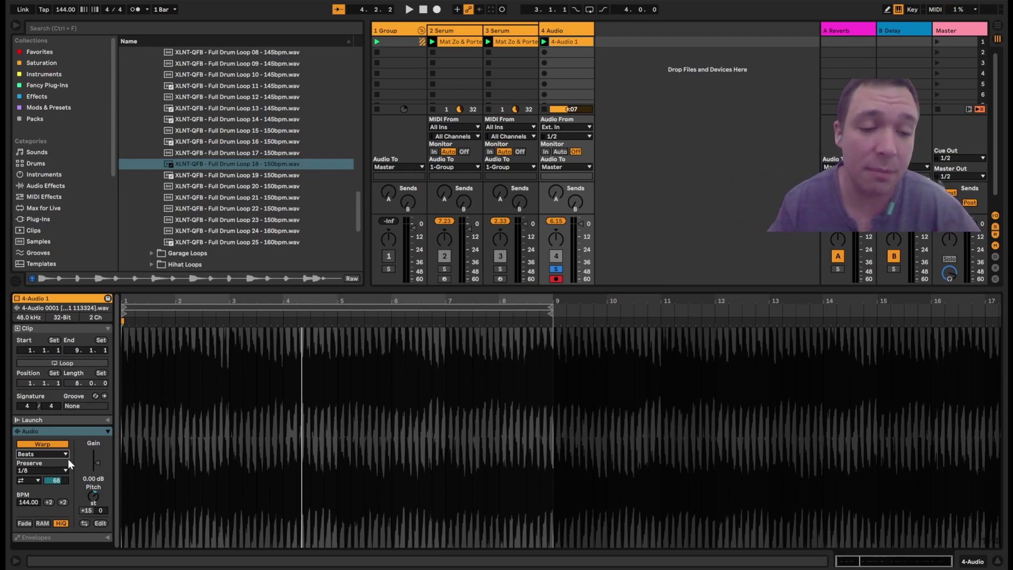
Turn off the transient loop mode for Beats warping and lower the transient envelope to 10.
{"action": "left_click", "coordinate": [37, 481]}
{"action": "left_click", "coordinate": [46, 474]}
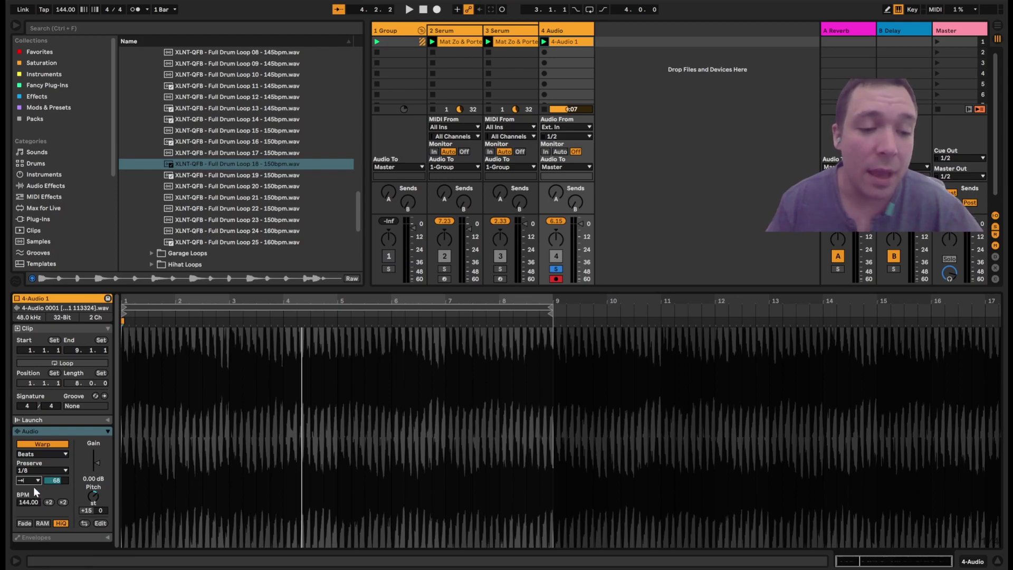
{"action": "left_click_drag", "start_coordinate": [58, 478], "coordinate": [59, 495]}
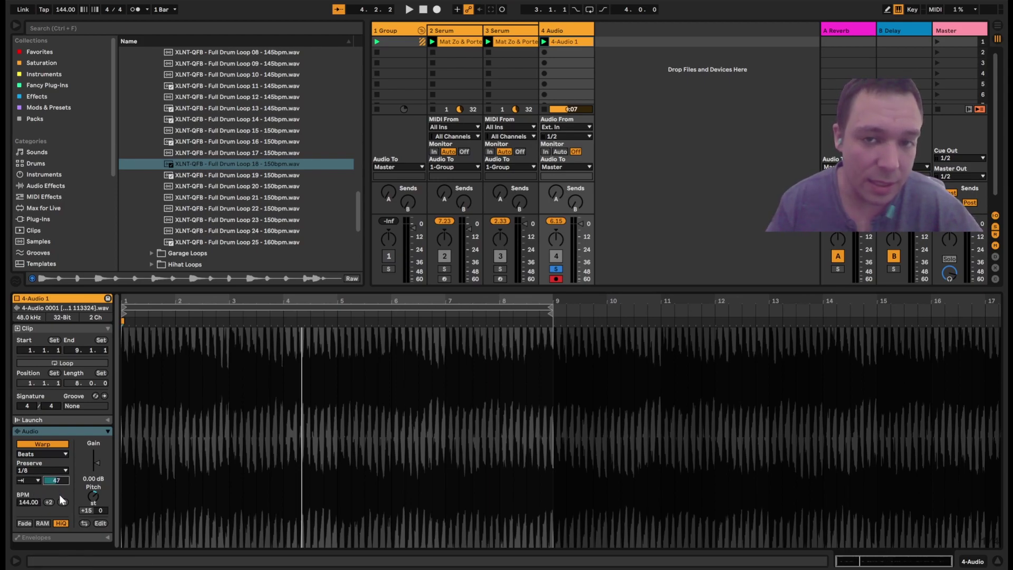
{"action": "key", "text": "Down"}
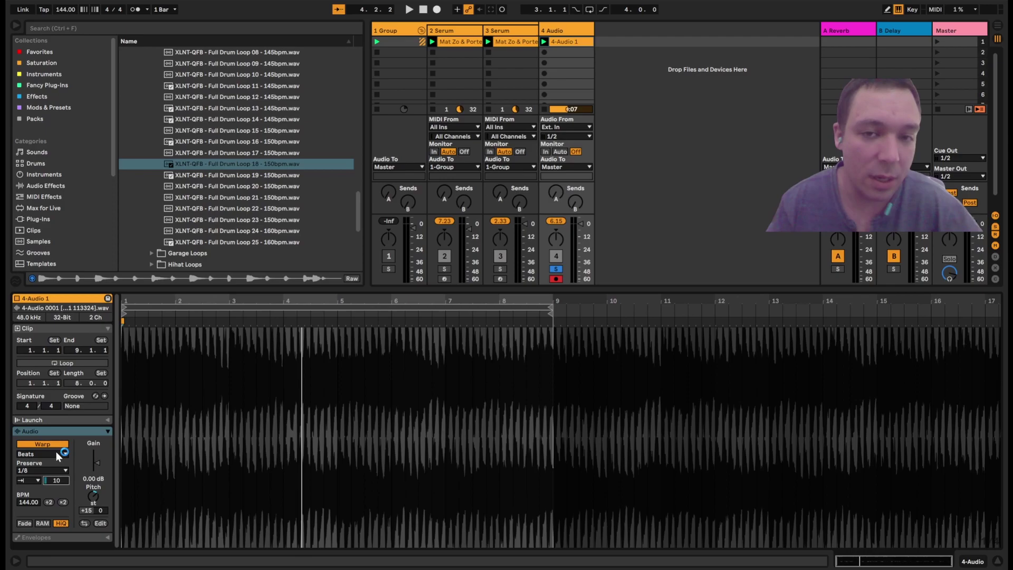
Preserve transients in Beats mode, trying the forward transient loop and leaving it on back-and-forth.
{"action": "left_click", "coordinate": [64, 470]}
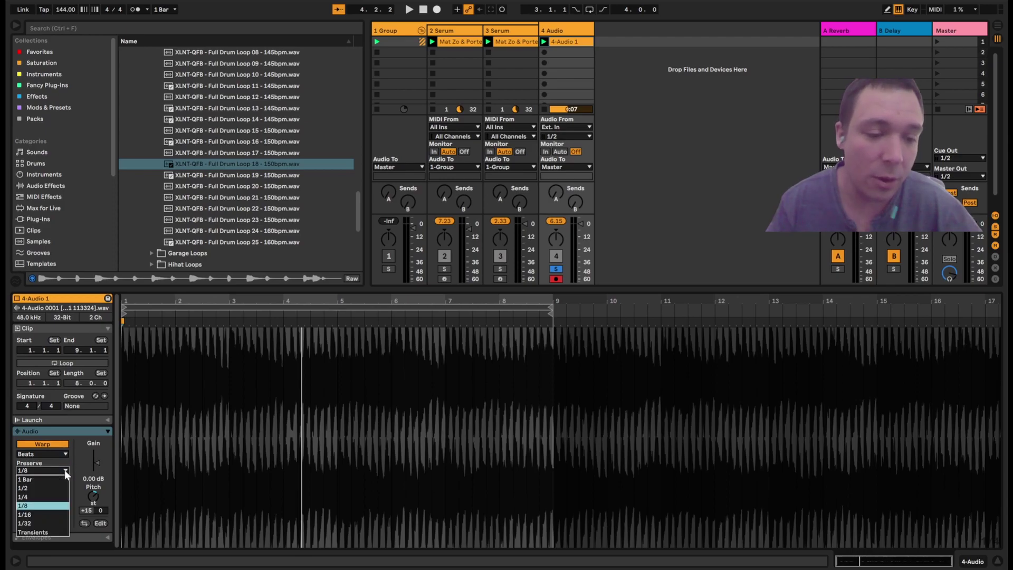
{"action": "left_click", "coordinate": [42, 532]}
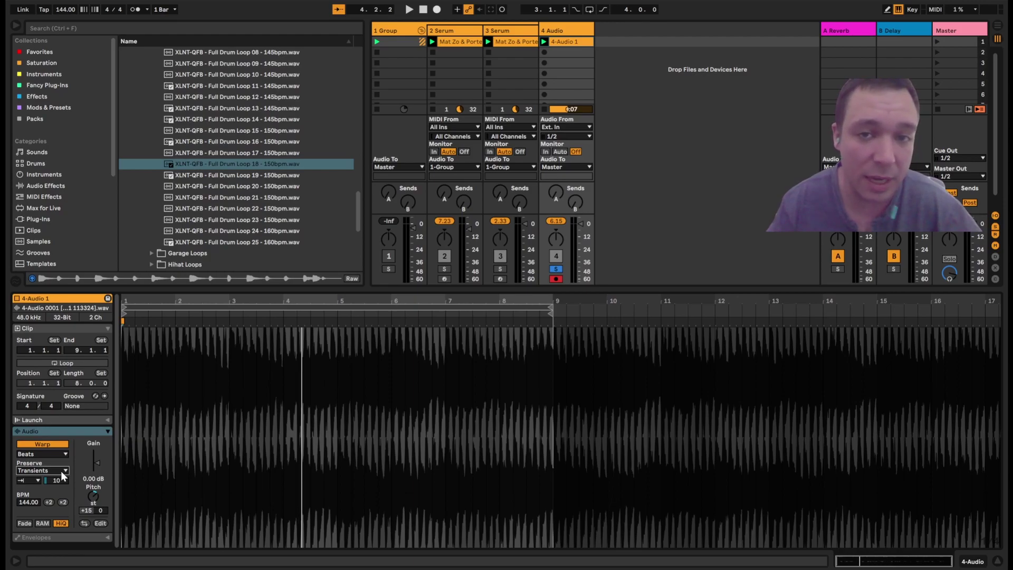
{"action": "left_click", "coordinate": [32, 480]}
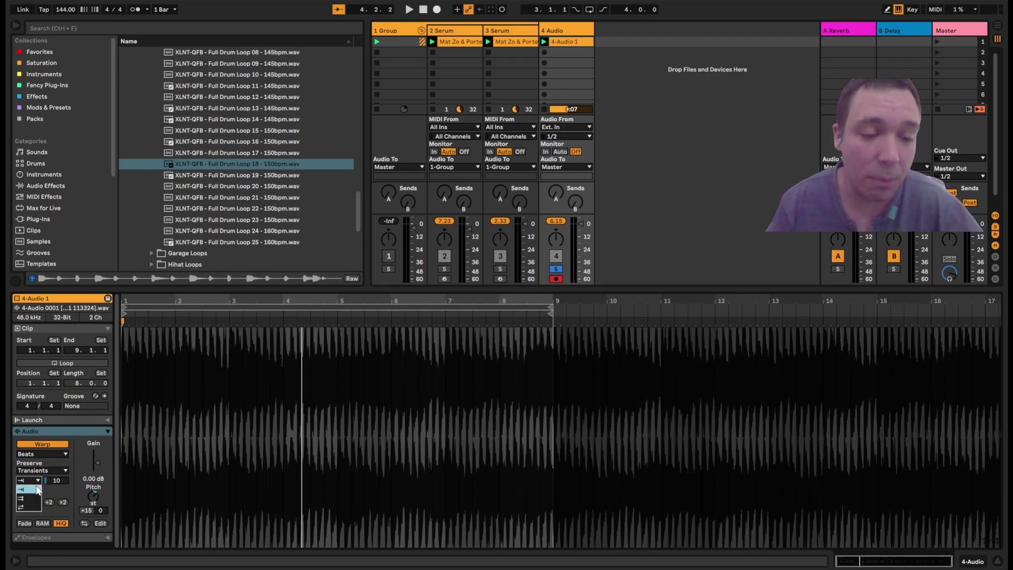
{"action": "left_click", "coordinate": [35, 499]}
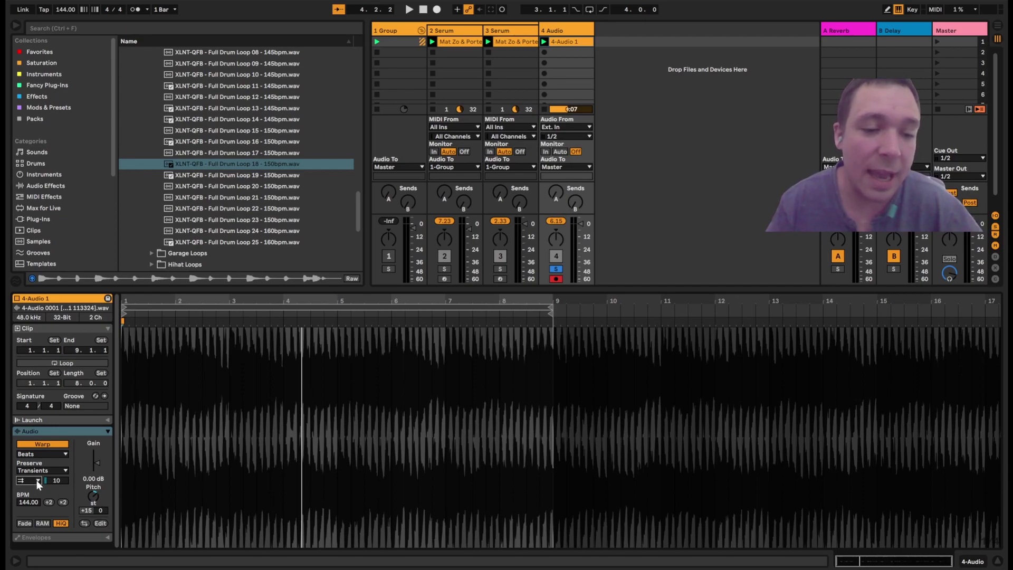
{"action": "left_click", "coordinate": [36, 480]}
{"action": "left_click", "coordinate": [37, 479]}
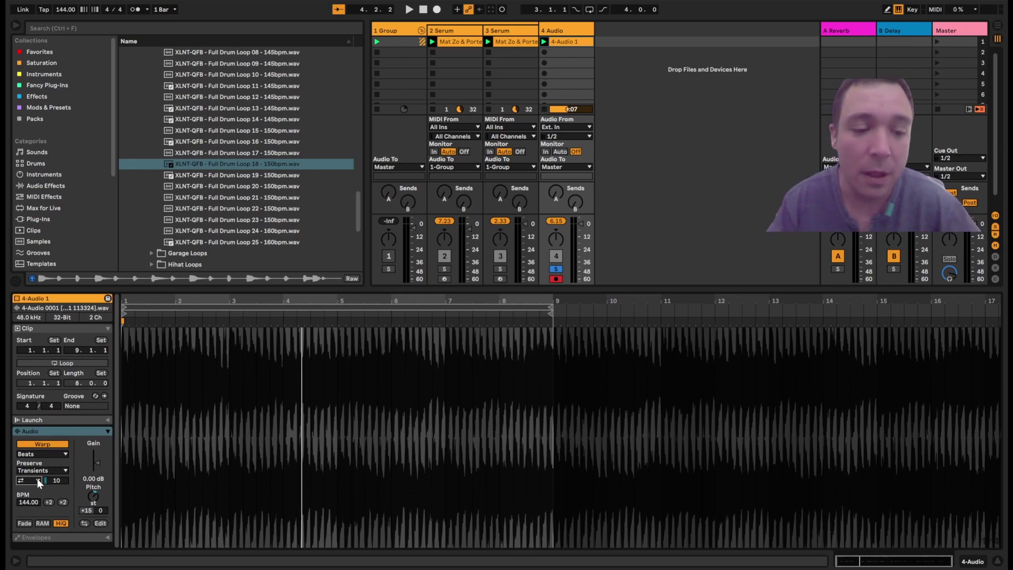
Set the clip to Complex warp mode with a pitch shift of 0 and duplicate it five times.
{"action": "left_click", "coordinate": [43, 454]}
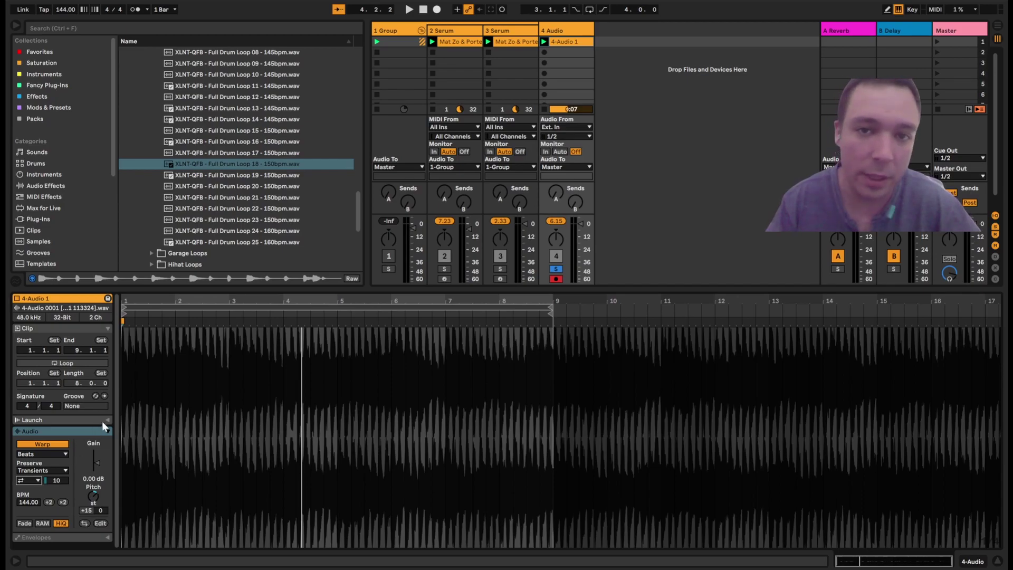
{"action": "left_click", "coordinate": [58, 496]}
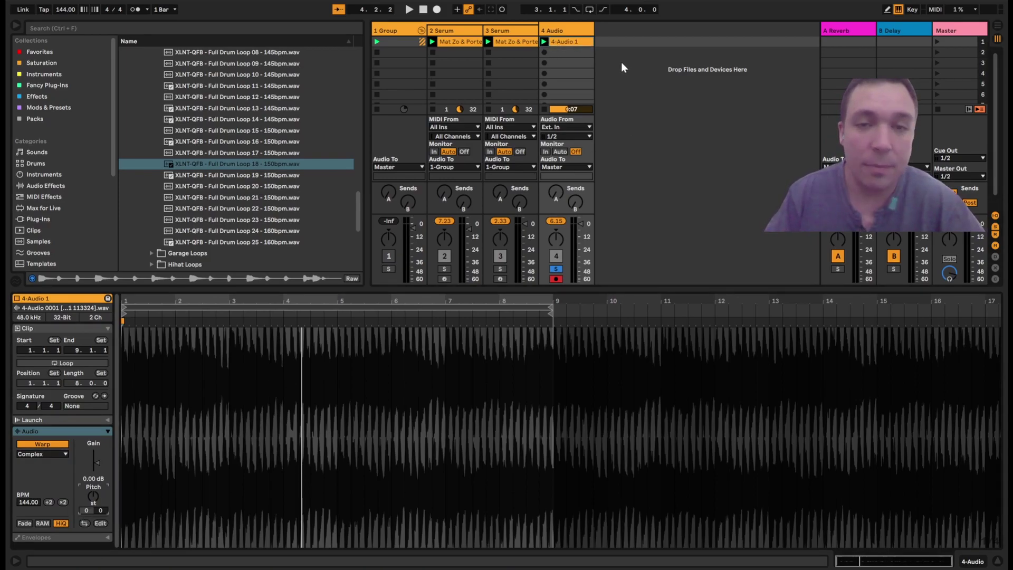
{"action": "key", "text": "ctrl+d"}
{"action": "key", "text": "ctrl+d"}
{"action": "key", "text": "ctrl+d"}
{"action": "key", "text": "ctrl+d"}
{"action": "key", "text": "ctrl+d"}
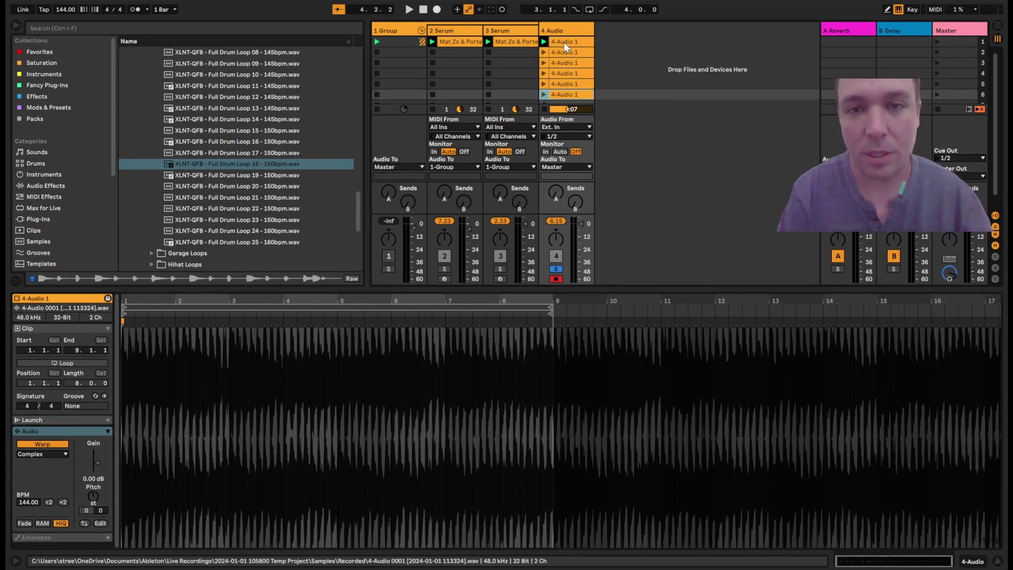
Play the first clip while raising its pitch to +8 semitones, and set the third copy's pitch to -48.
{"action": "left_click", "coordinate": [564, 42]}
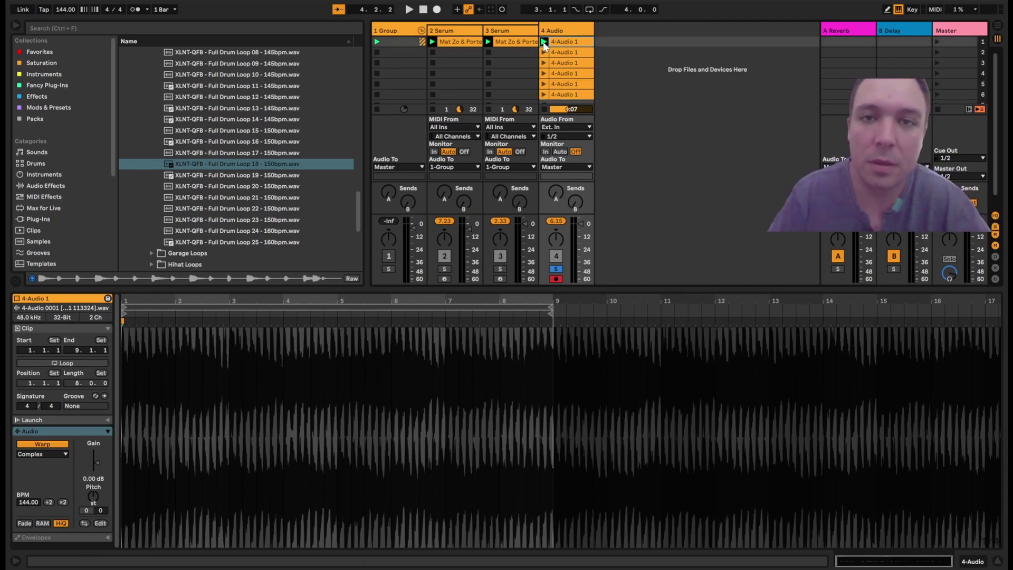
{"action": "left_click", "coordinate": [545, 43]}
{"action": "left_click_drag", "start_coordinate": [87, 511], "coordinate": [97, 483]}
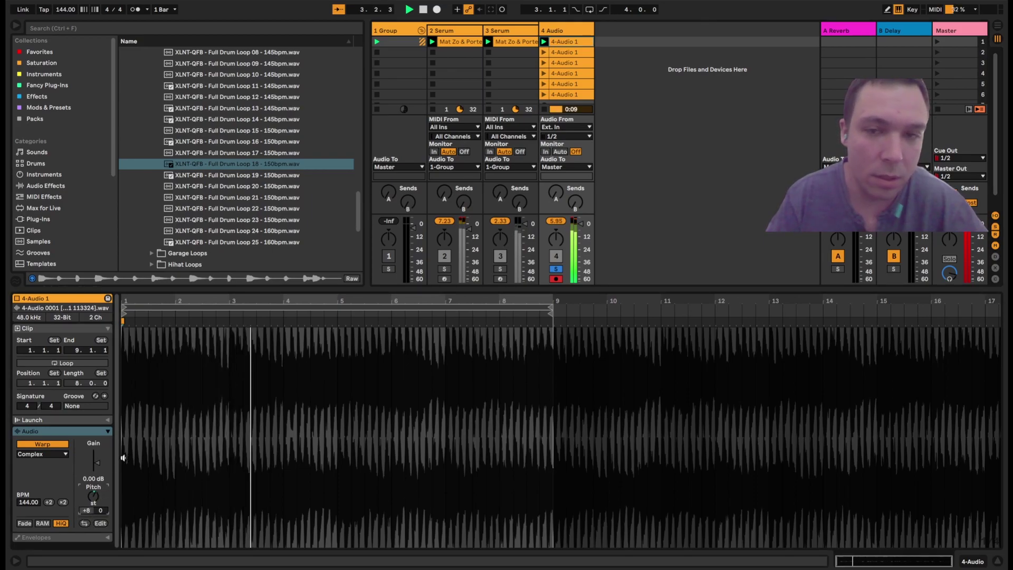
{"action": "left_click_drag", "start_coordinate": [80, 517], "coordinate": [88, 507]}
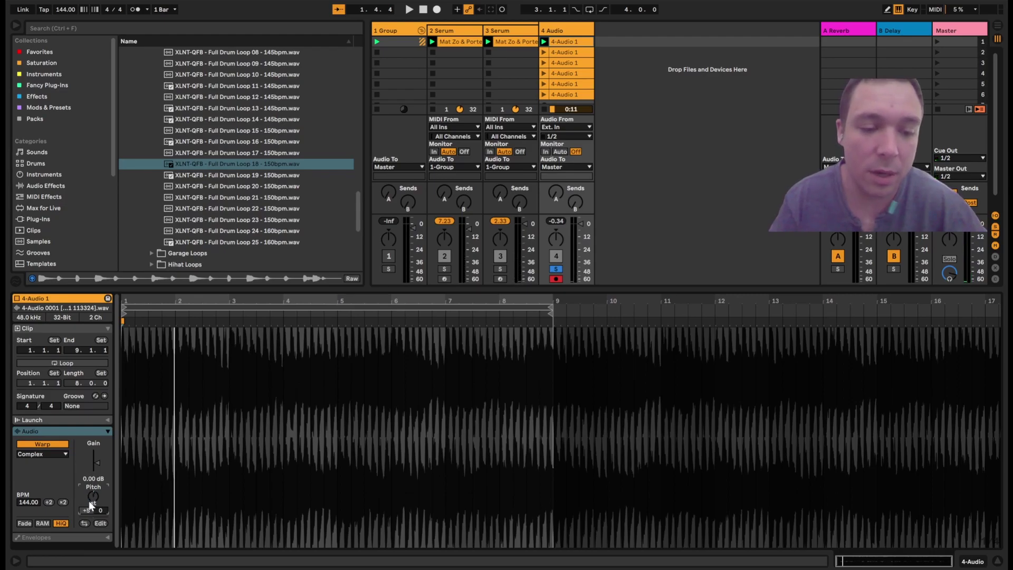
{"action": "left_click_drag", "start_coordinate": [94, 495], "coordinate": [92, 463]}
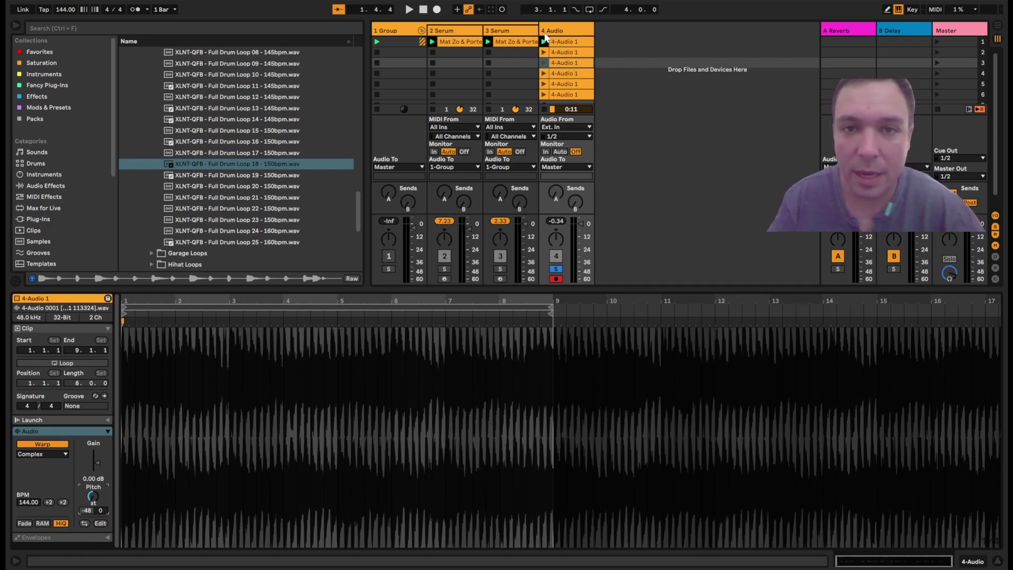
Launch the fourth clip copy, switch it to Beats warp mode and shift its pitch to +22 semitones.
{"action": "left_click", "coordinate": [545, 73]}
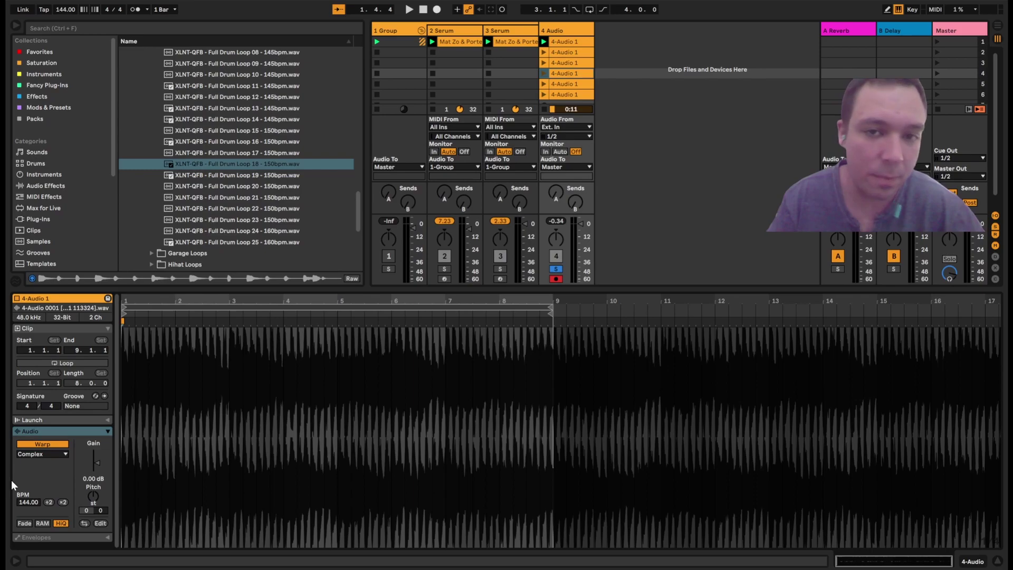
{"action": "left_click", "coordinate": [543, 73]}
{"action": "left_click", "coordinate": [42, 454]}
{"action": "left_click", "coordinate": [32, 464]}
{"action": "left_click_drag", "start_coordinate": [88, 491], "coordinate": [100, 538]}
Loop the fourth copy with forward transient looping, vary its transient envelope from 0 through 32 to 57, and replay it.
{"action": "left_click_drag", "start_coordinate": [56, 480], "coordinate": [69, 520]}
{"action": "key", "text": "ctrl+l"}
{"action": "left_click", "coordinate": [29, 480]}
{"action": "left_click", "coordinate": [33, 499]}
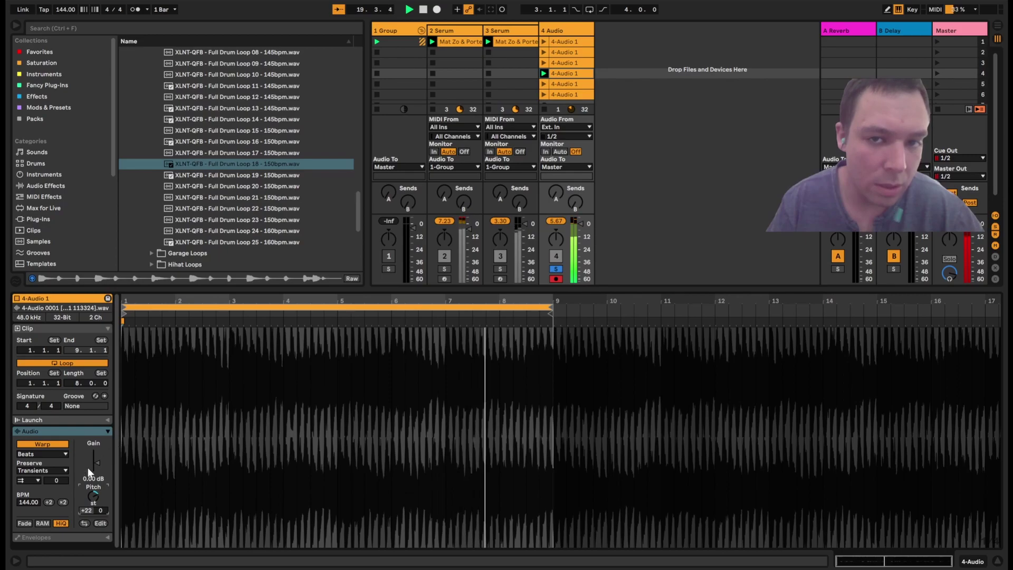
{"action": "left_click_drag", "start_coordinate": [57, 480], "coordinate": [73, 461]}
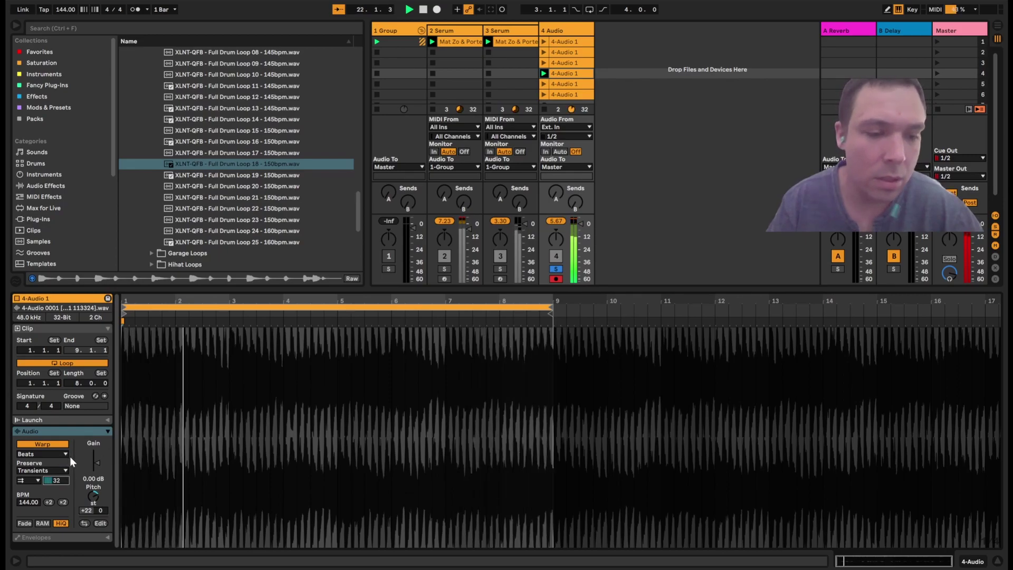
{"action": "left_click_drag", "start_coordinate": [71, 464], "coordinate": [61, 485]}
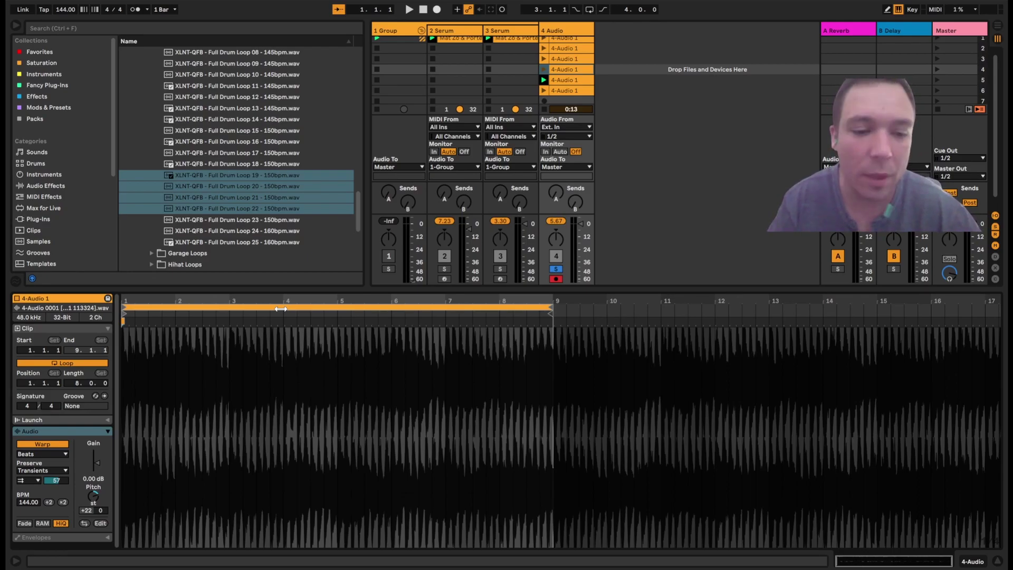
{"action": "left_click", "coordinate": [544, 70]}
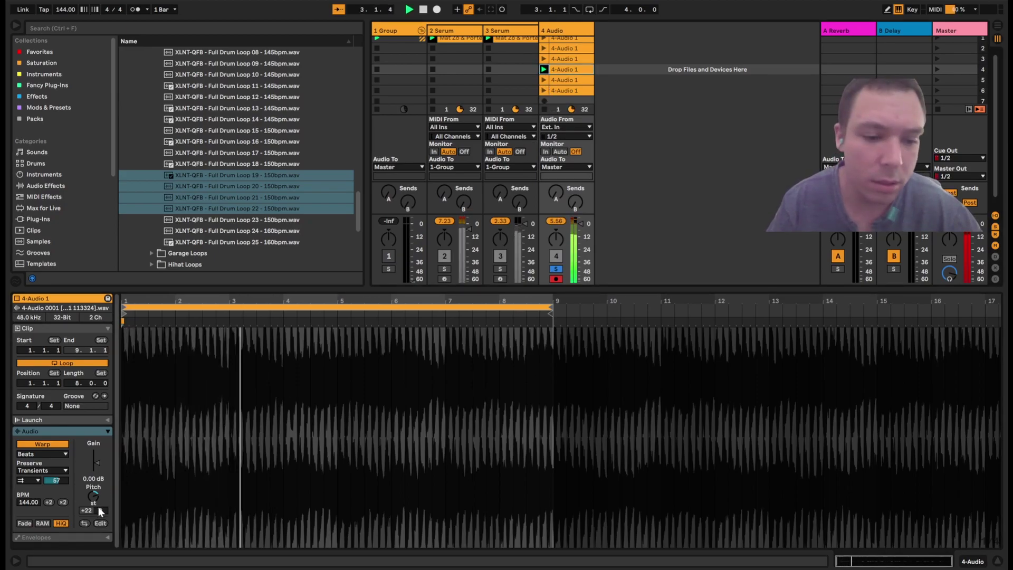
Launch the fifth clip copy and switch it to Beats warp mode preserving 1/8 notes.
{"action": "left_click", "coordinate": [544, 80]}
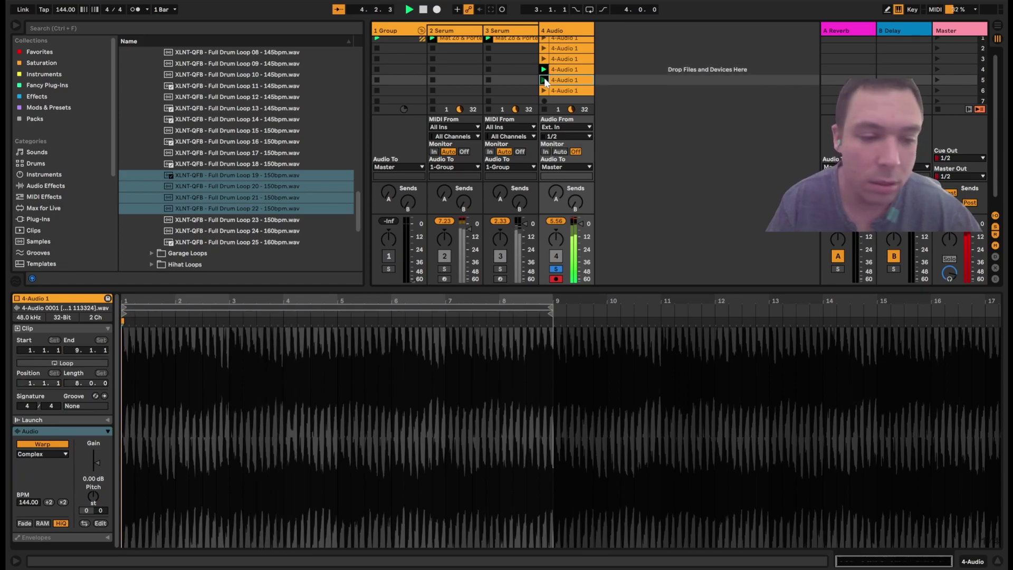
{"action": "left_click", "coordinate": [43, 454]}
{"action": "left_click", "coordinate": [37, 460]}
{"action": "left_click", "coordinate": [52, 471]}
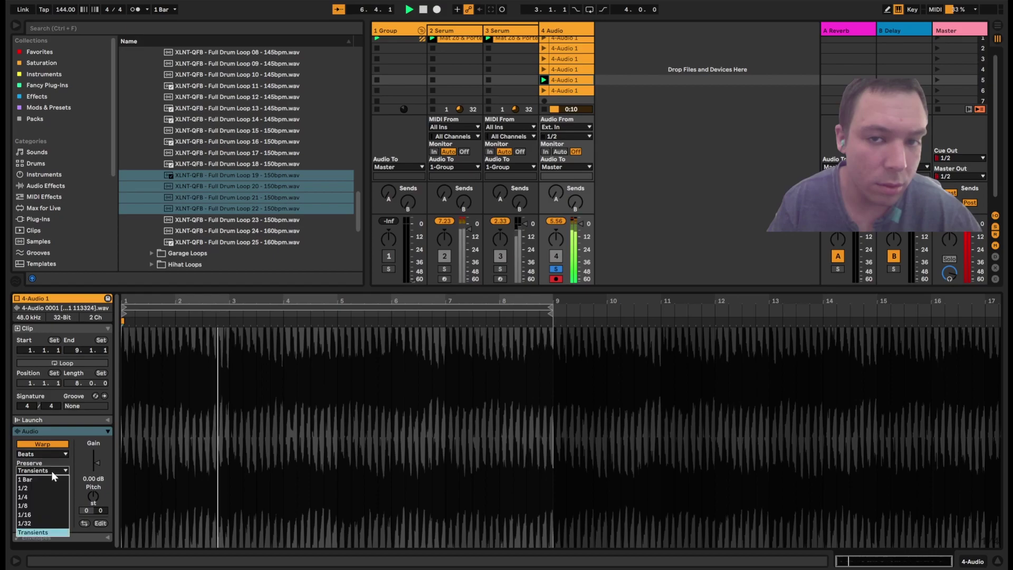
{"action": "left_click", "coordinate": [45, 505]}
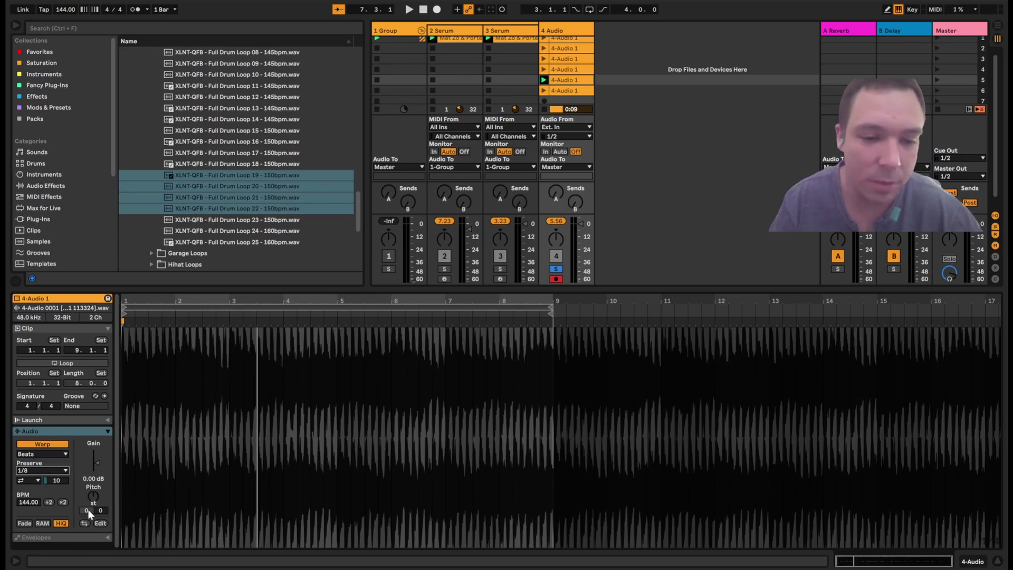
Loop the fifth copy during playback, raising its pitch to +30 and on to +36 semitones with a transient envelope of 21.
{"action": "key", "text": "space"}
{"action": "left_click_drag", "start_coordinate": [87, 509], "coordinate": [99, 461]}
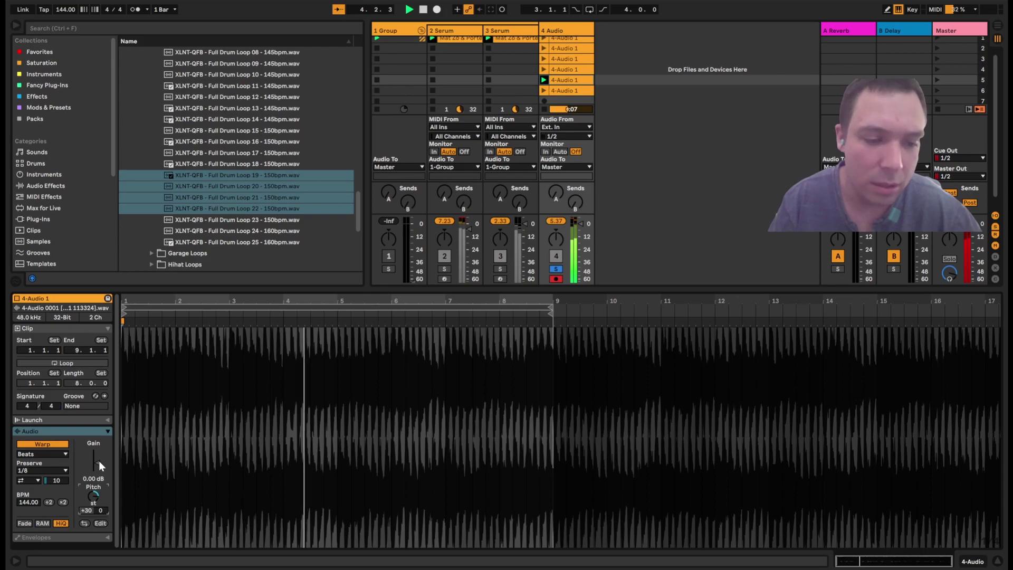
{"action": "left_click_drag", "start_coordinate": [56, 480], "coordinate": [76, 445]}
{"action": "left_click_drag", "start_coordinate": [83, 508], "coordinate": [62, 498]}
{"action": "key", "text": "ctrl+l"}
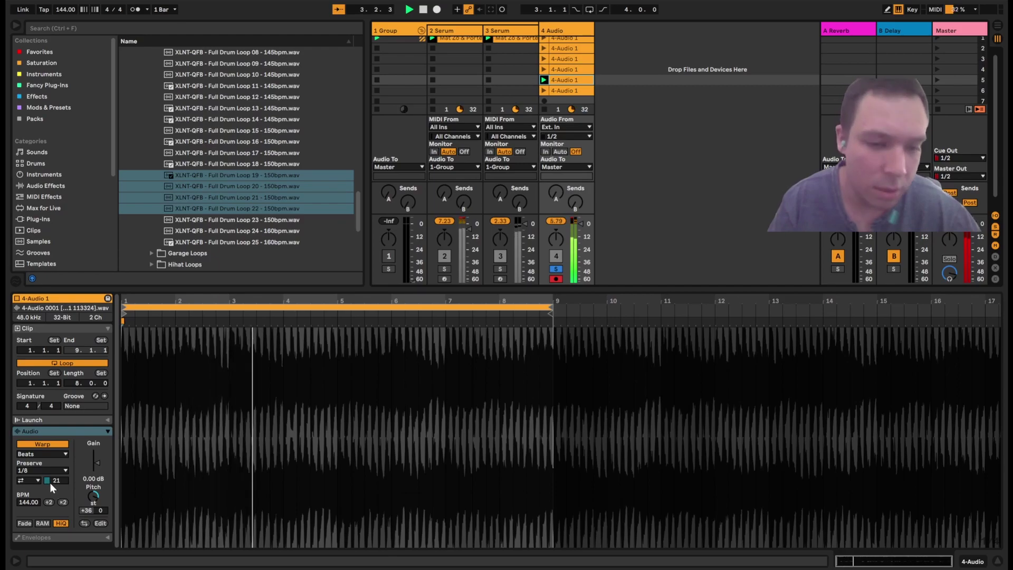
Compare the fifth copy at 72 and 288 BPM during playback, and return it to 144 BPM.
{"action": "left_click", "coordinate": [49, 502]}
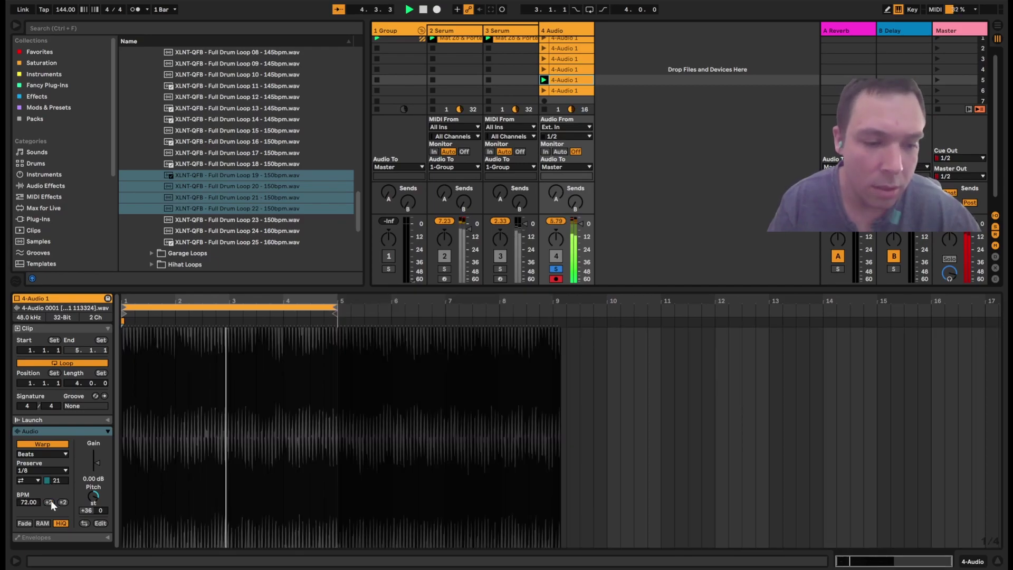
{"action": "left_click", "coordinate": [59, 502]}
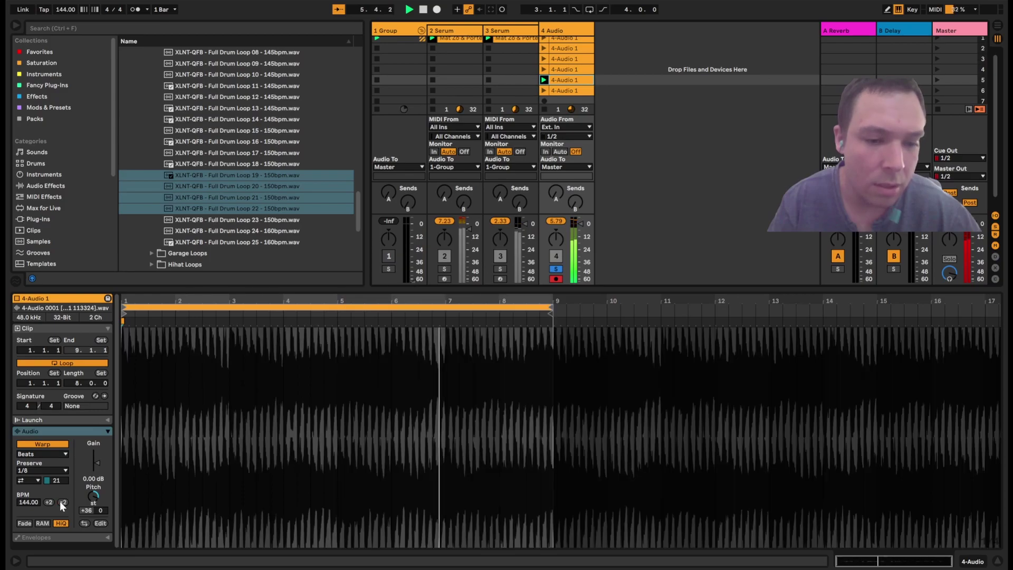
{"action": "left_click", "coordinate": [60, 501]}
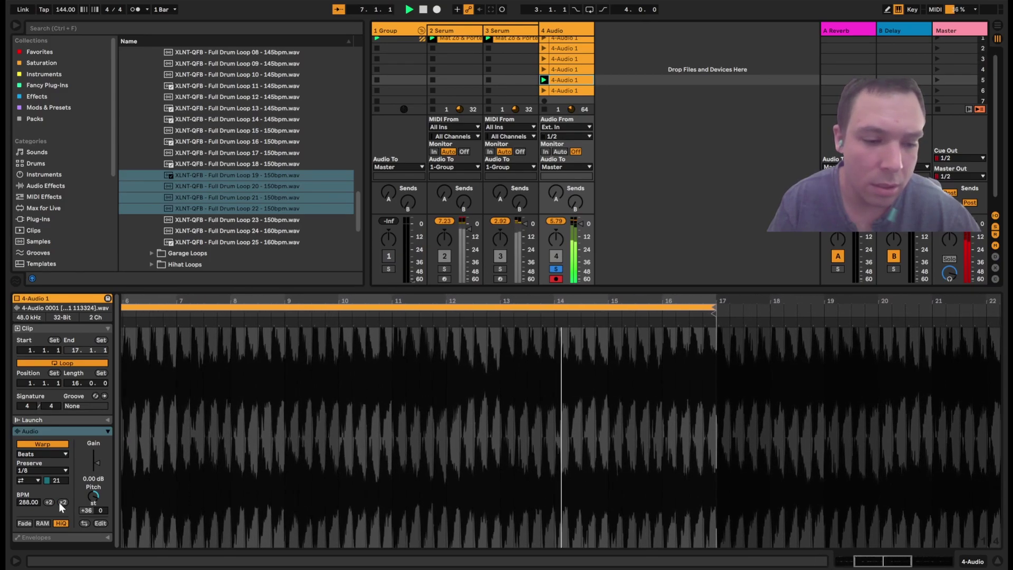
{"action": "left_click", "coordinate": [49, 501]}
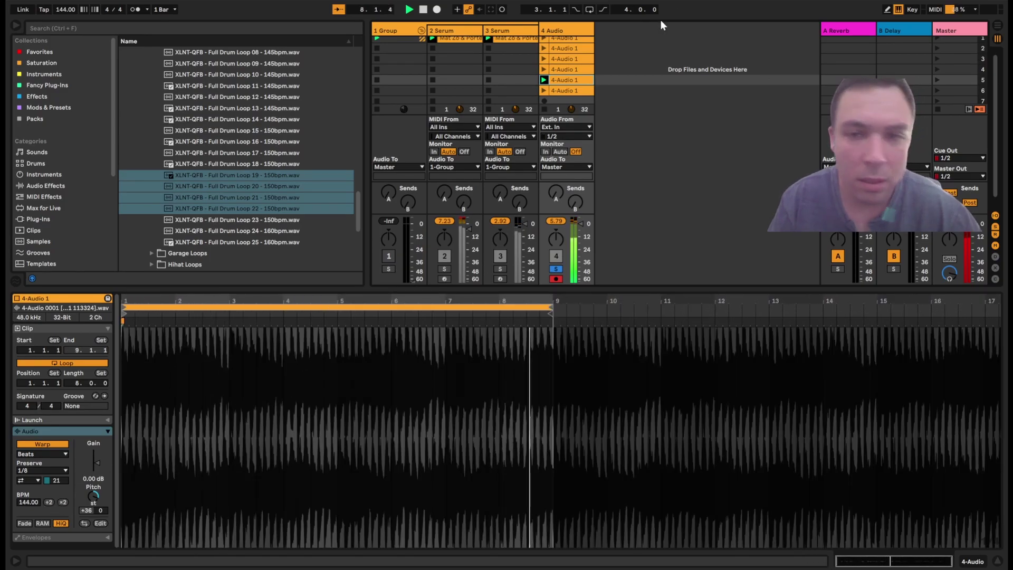
Move the sixth clip copy onto a new audio track with looping on, and show its envelope settings.
{"action": "left_click", "coordinate": [544, 90]}
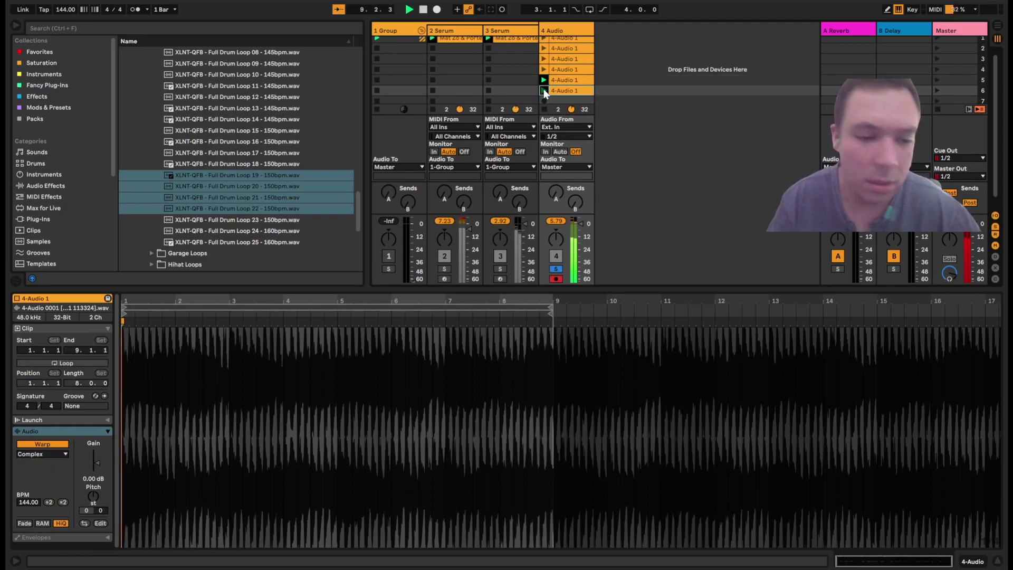
{"action": "left_click_drag", "start_coordinate": [584, 93], "coordinate": [648, 46]}
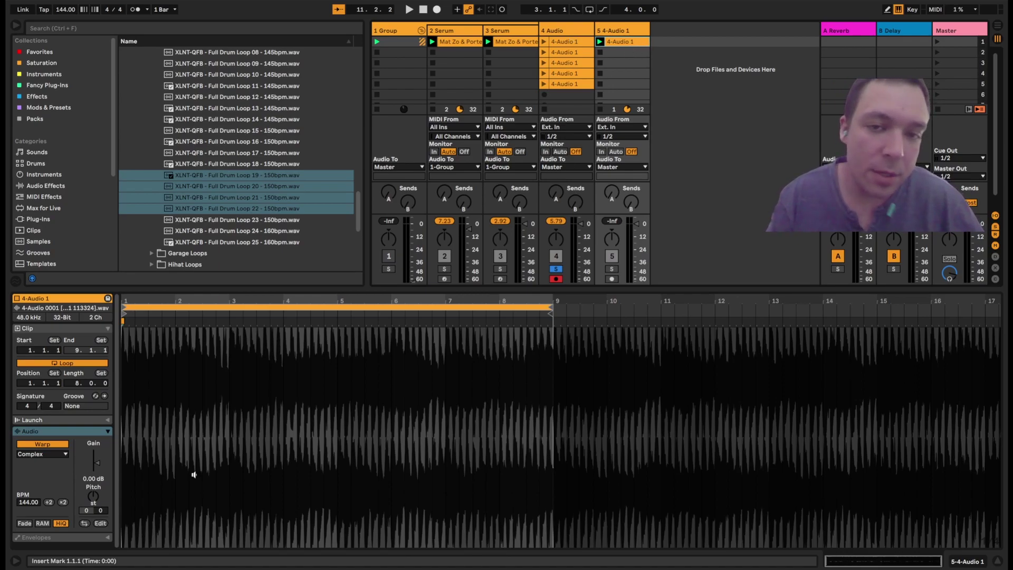
{"action": "scroll", "coordinate": [49, 460], "scroll_direction": "down", "scroll_amount": 3}
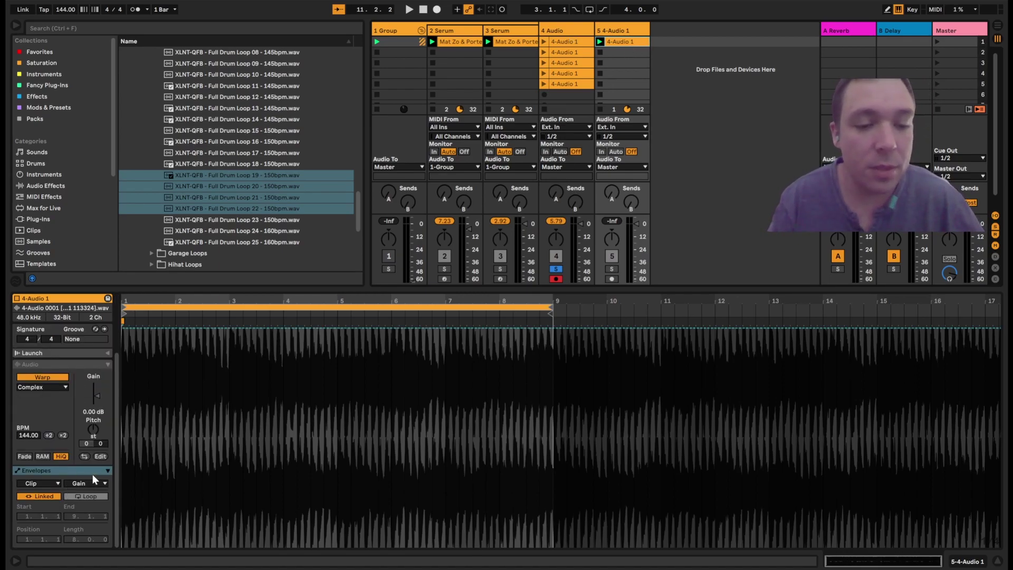
Show the clip's Transposition envelope and shape a ramp rising from about -9 semitones at bar 1 to 0 before bar 3.
{"action": "left_click", "coordinate": [100, 483]}
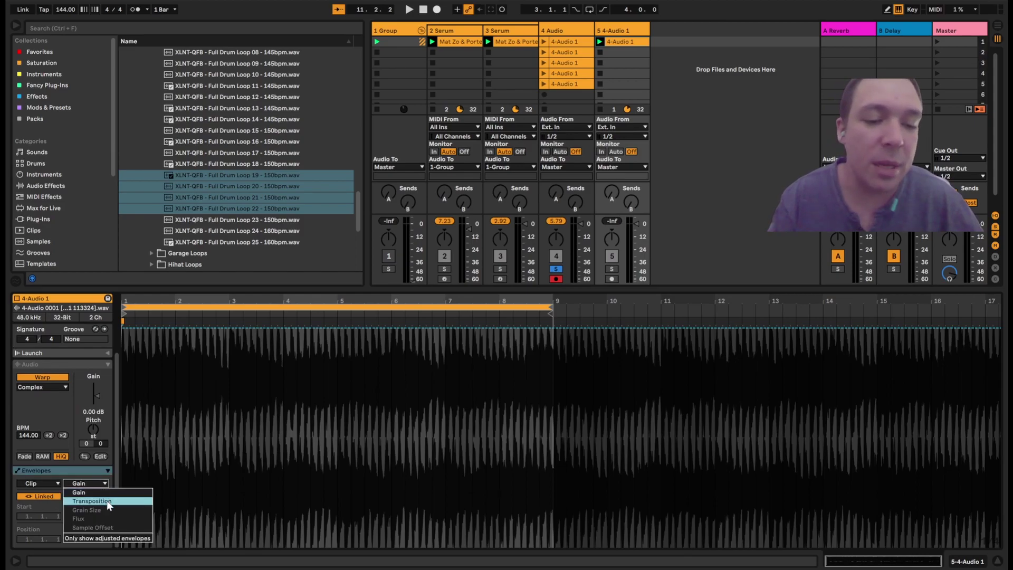
{"action": "left_click", "coordinate": [107, 501]}
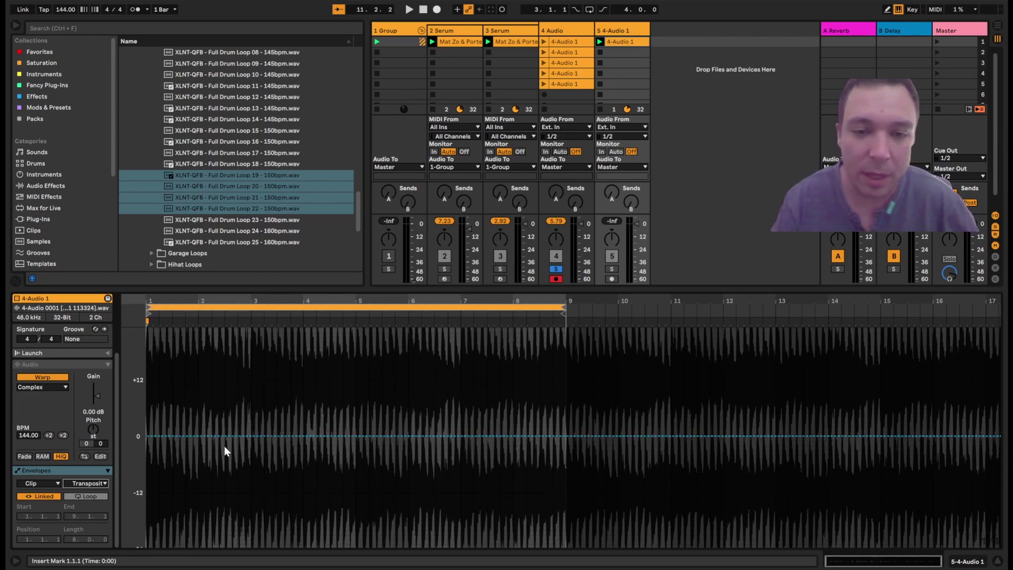
{"action": "left_click", "coordinate": [237, 435]}
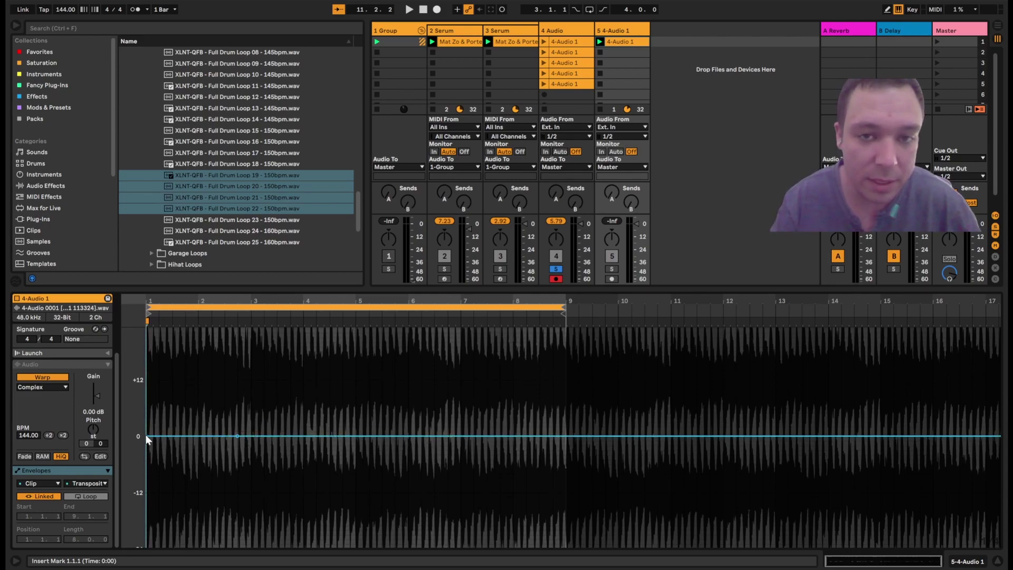
{"action": "left_click_drag", "start_coordinate": [150, 436], "coordinate": [212, 476]}
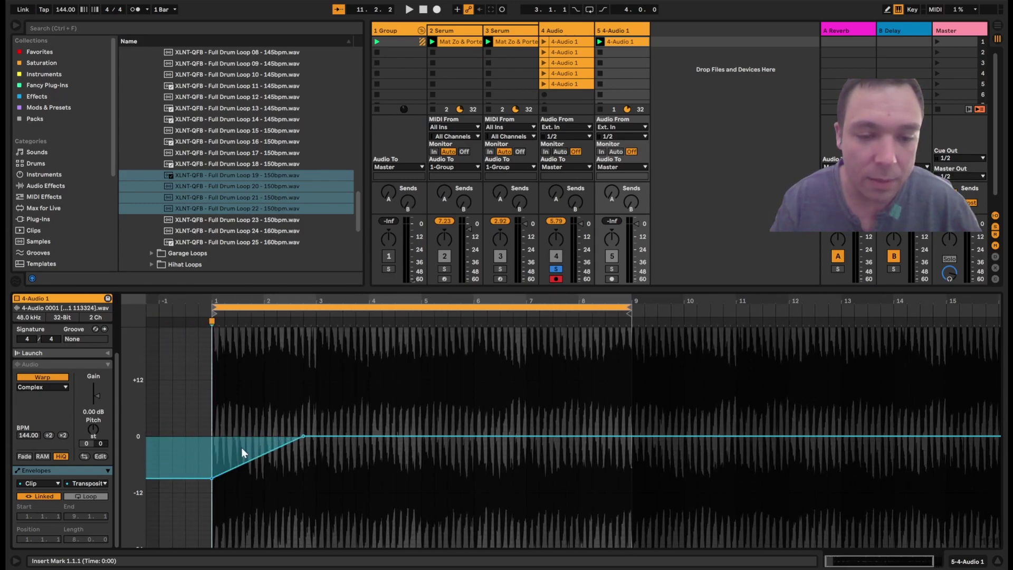
Audition the transposition ramp, bend it into a curve that rises steeply at the start, and play the clip again.
{"action": "left_click", "coordinate": [598, 42]}
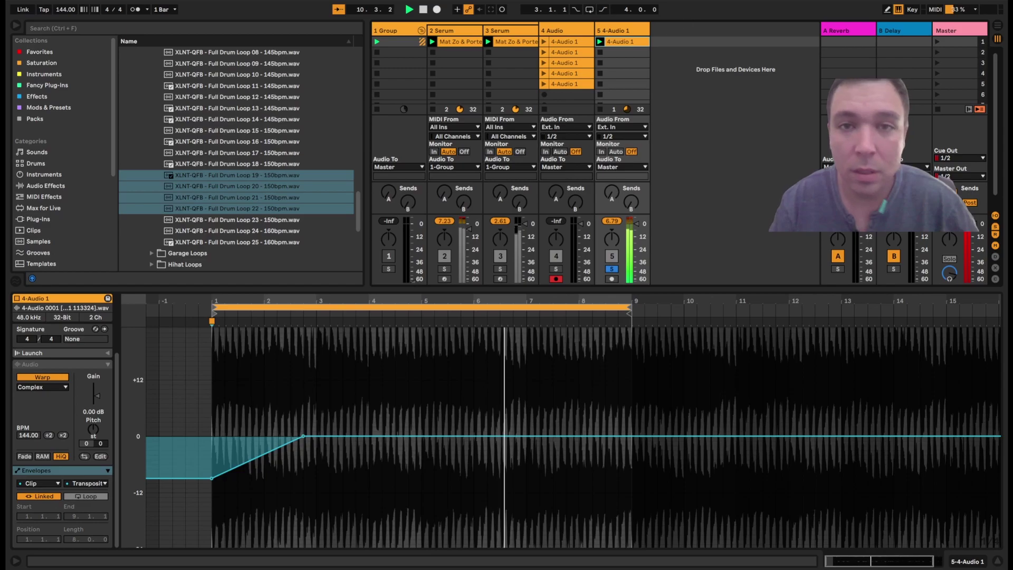
{"action": "left_click", "coordinate": [423, 9]}
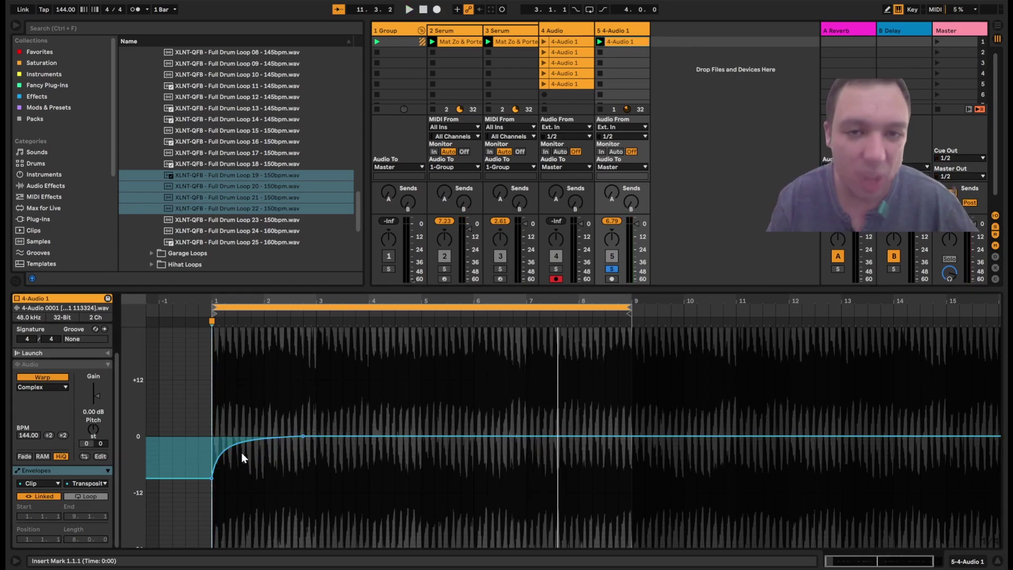
{"action": "left_click", "coordinate": [600, 41]}
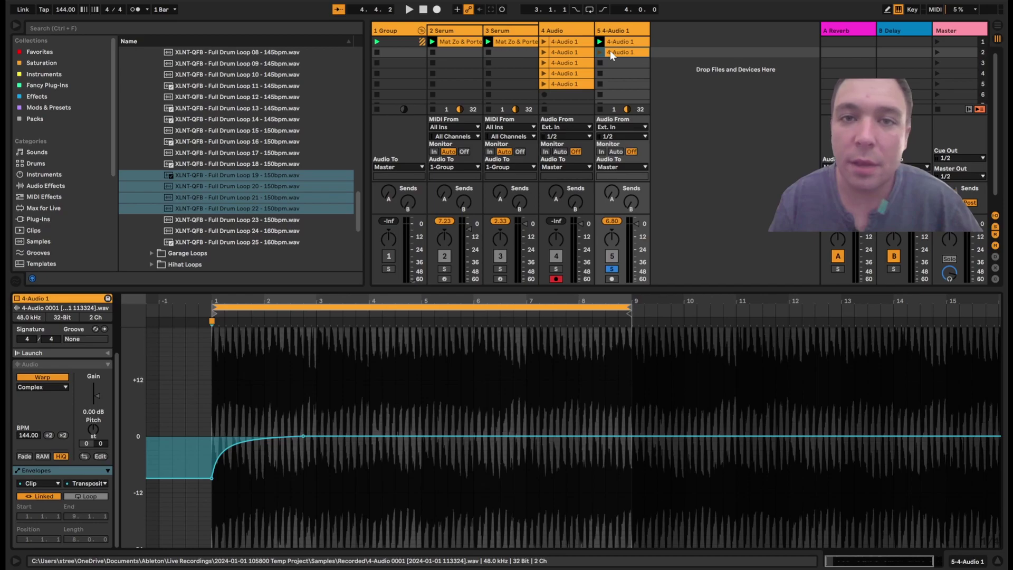
Clear the transposition ramp in the second clip copy, draw a freehand stepped pitch curve over bars 1 to 8, and play it.
{"action": "left_click", "coordinate": [212, 478]}
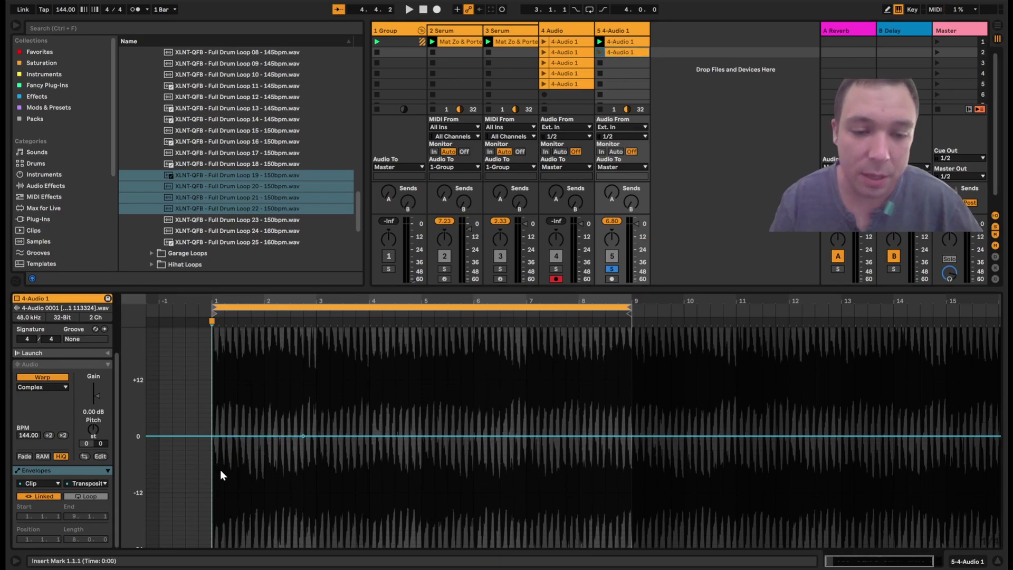
{"action": "scroll", "coordinate": [315, 406], "scroll_direction": "right", "scroll_amount": 3}
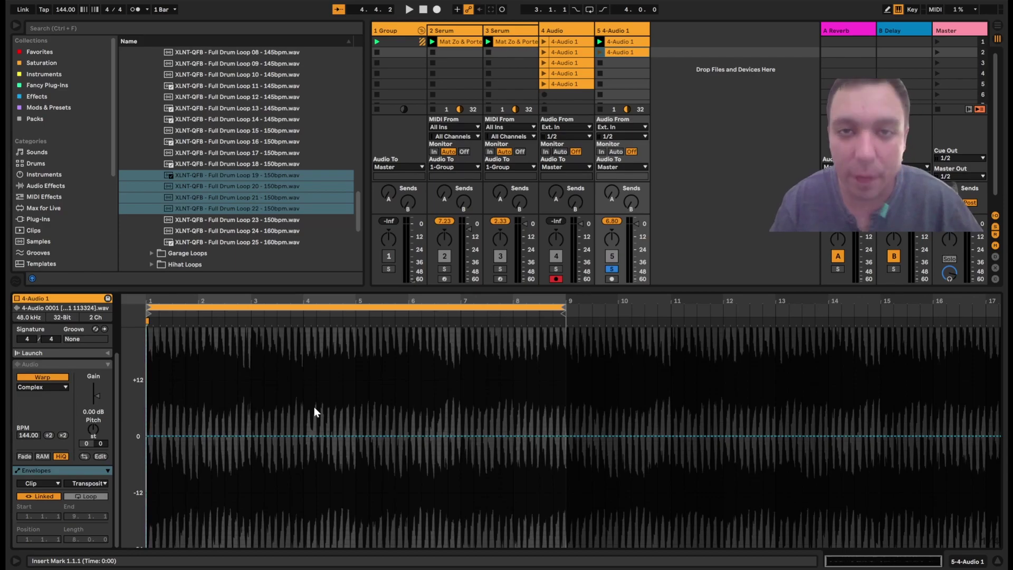
{"action": "key", "text": "b"}
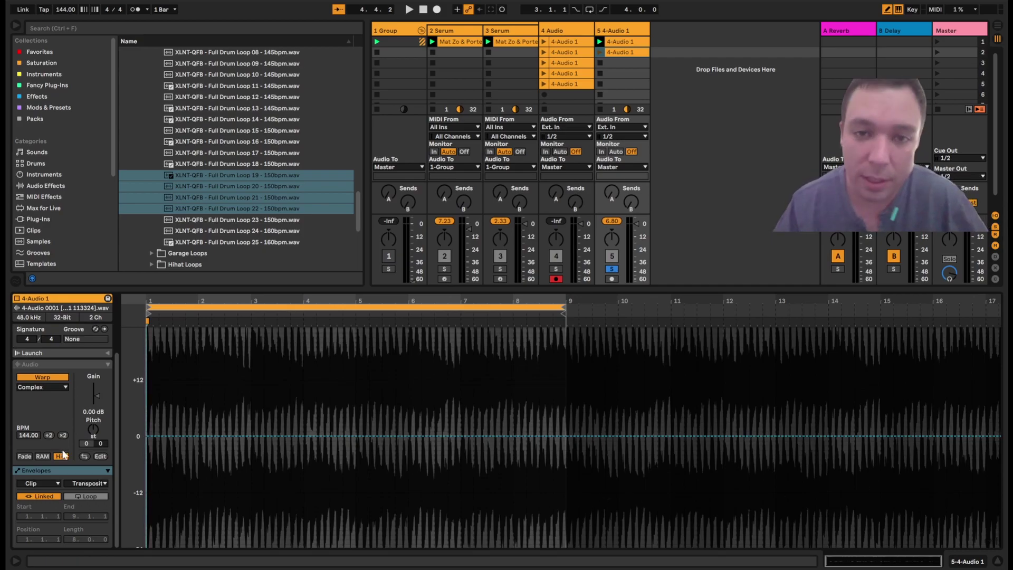
{"action": "mouse_move", "coordinate": [165, 441]}
{"action": "left_mouse_down"}
{"action": "mouse_move", "coordinate": [265, 464]}
{"action": "mouse_move", "coordinate": [355, 411]}
{"action": "mouse_move", "coordinate": [448, 446]}
{"action": "mouse_move", "coordinate": [569, 438]}
{"action": "left_mouse_up"}
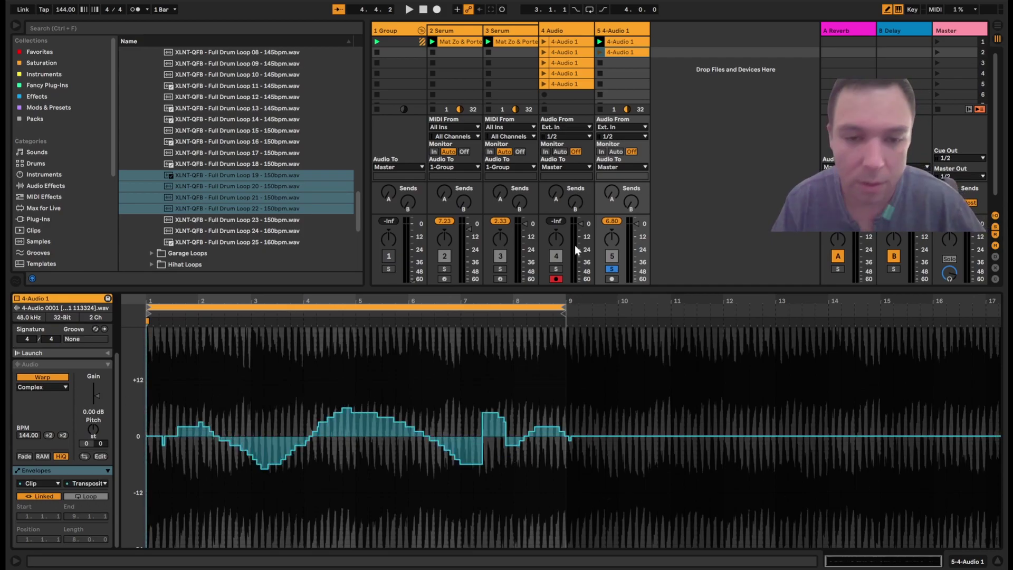
{"action": "left_click", "coordinate": [600, 52]}
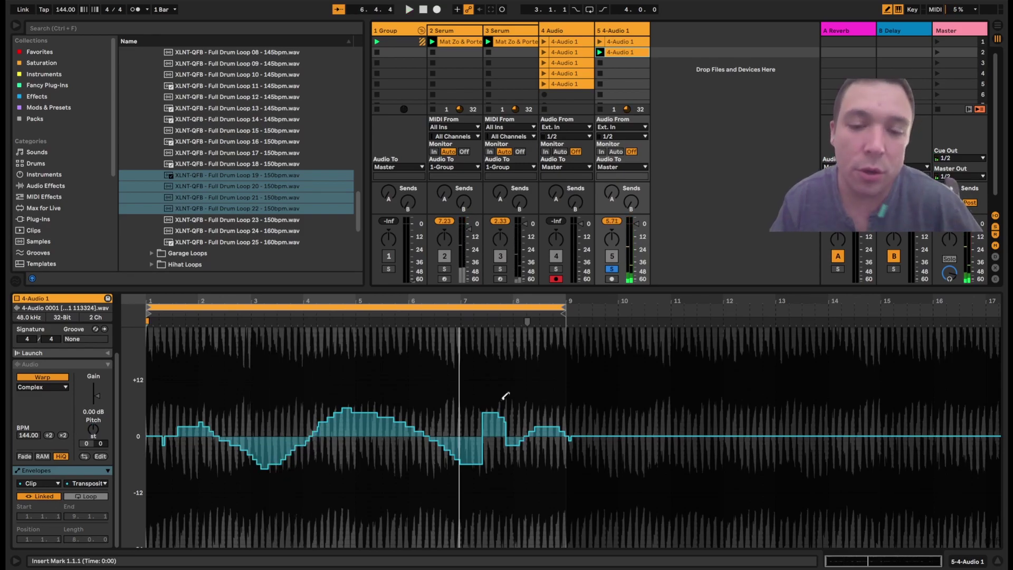
Redraw the second copy's transposition envelope with larger pitch steps up and down across bars 1 to 8, and play it back.
{"action": "mouse_move", "coordinate": [185, 404]}
{"action": "left_mouse_down"}
{"action": "mouse_move", "coordinate": [199, 403]}
{"action": "mouse_move", "coordinate": [328, 496]}
{"action": "left_mouse_up"}
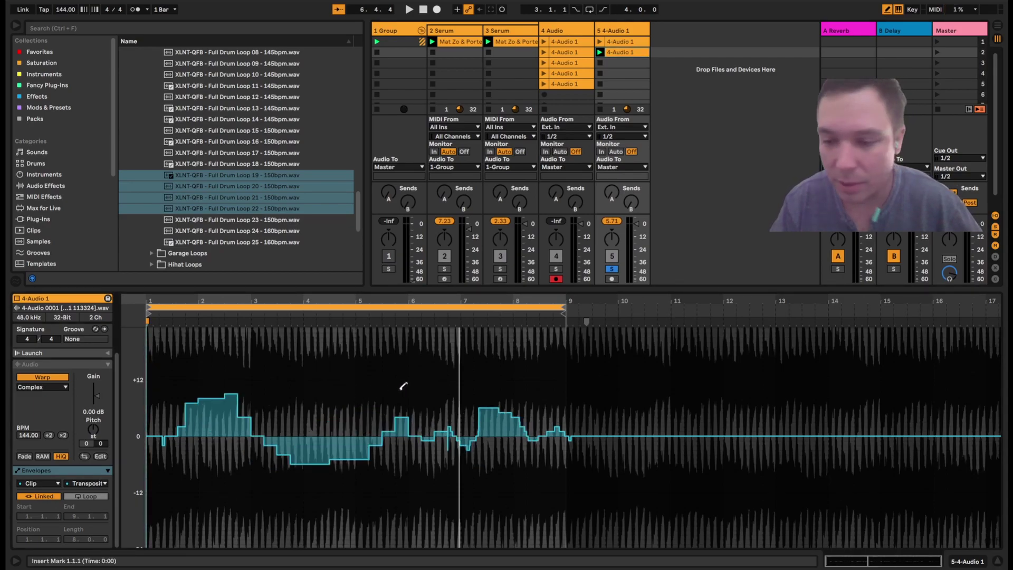
{"action": "left_click_drag", "start_coordinate": [403, 386], "coordinate": [420, 385]}
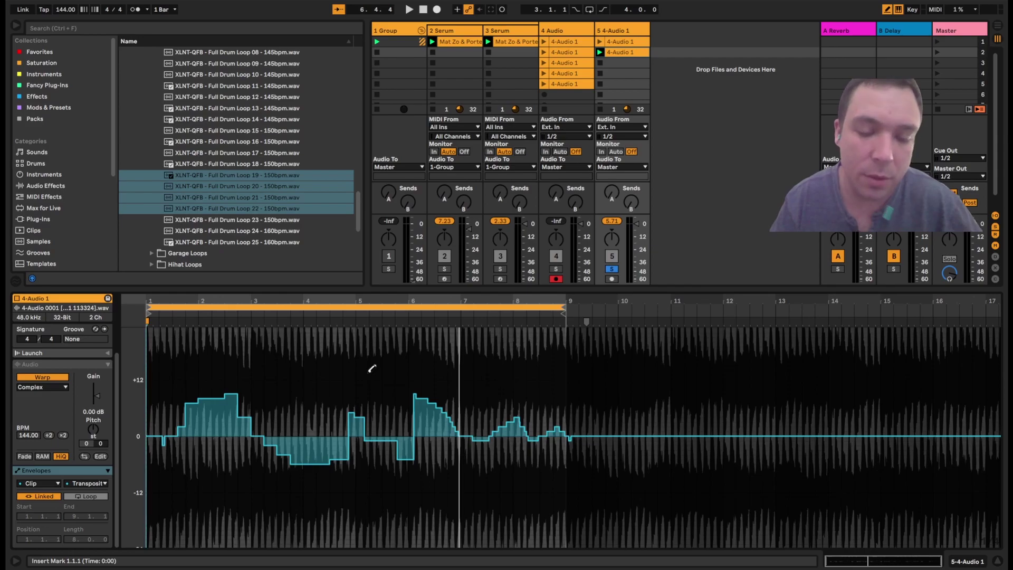
{"action": "mouse_move", "coordinate": [367, 417]}
{"action": "left_mouse_down"}
{"action": "mouse_move", "coordinate": [549, 400]}
{"action": "mouse_move", "coordinate": [521, 418]}
{"action": "mouse_move", "coordinate": [522, 440]}
{"action": "left_mouse_up"}
{"action": "key", "text": "space"}
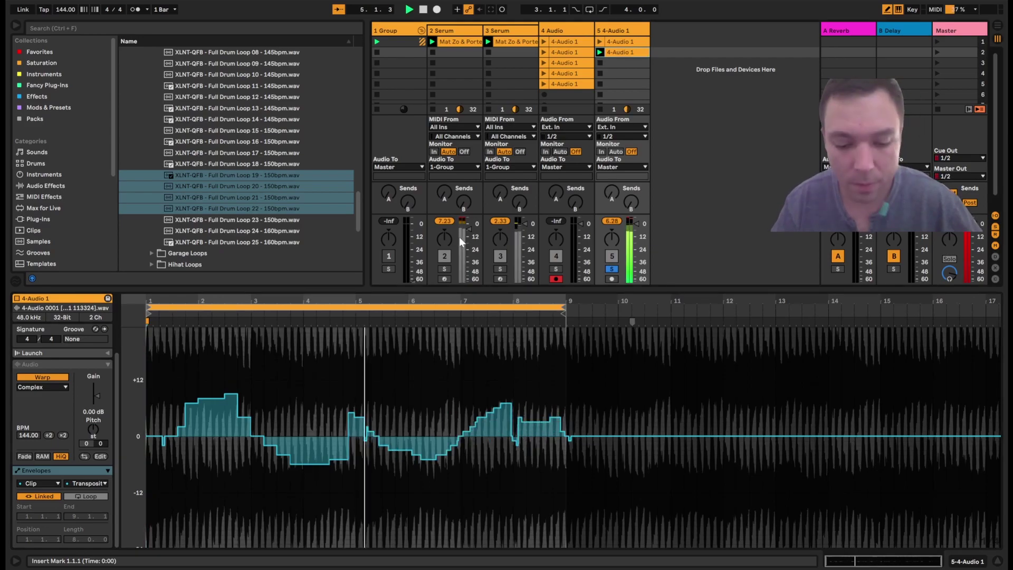
{"action": "key", "text": "alt+space"}
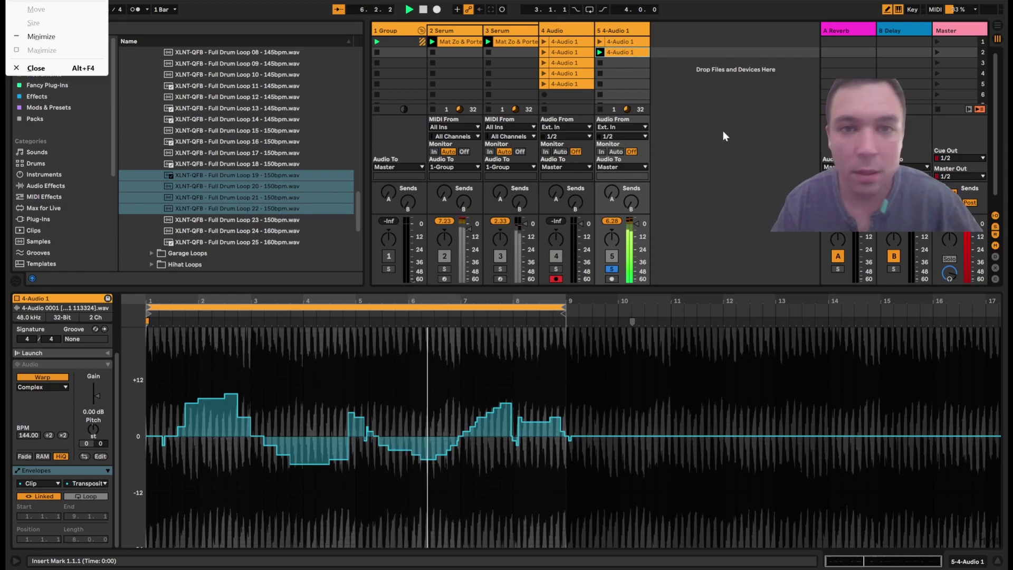
{"action": "key", "text": "Escape"}
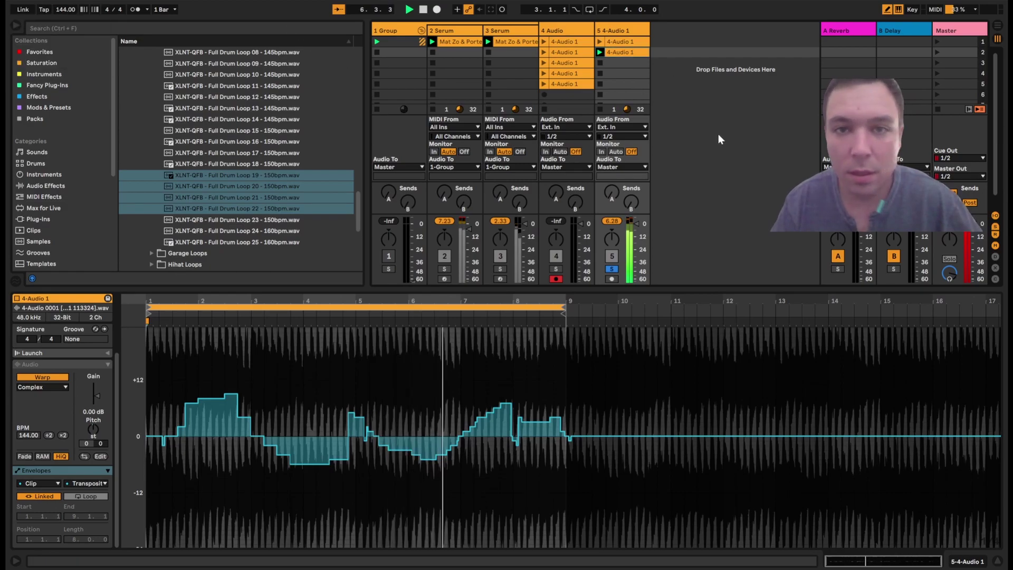
Clear the flat transposition envelope, draw a new stepped pitch pattern from bar 1 to bar 7, and play the second copy.
{"action": "left_click", "coordinate": [632, 42]}
{"action": "key", "text": "Down"}
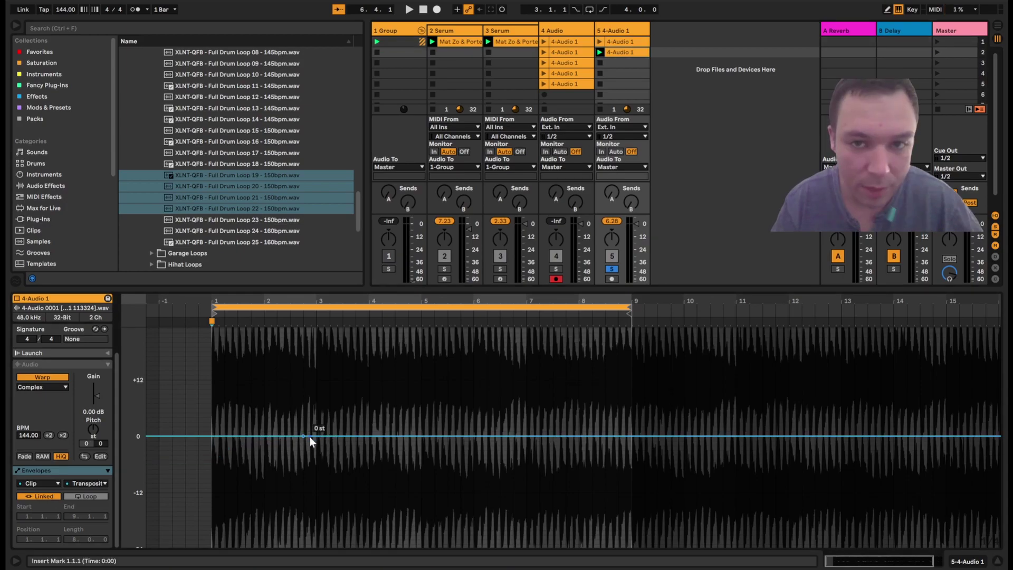
{"action": "key", "text": "Delete"}
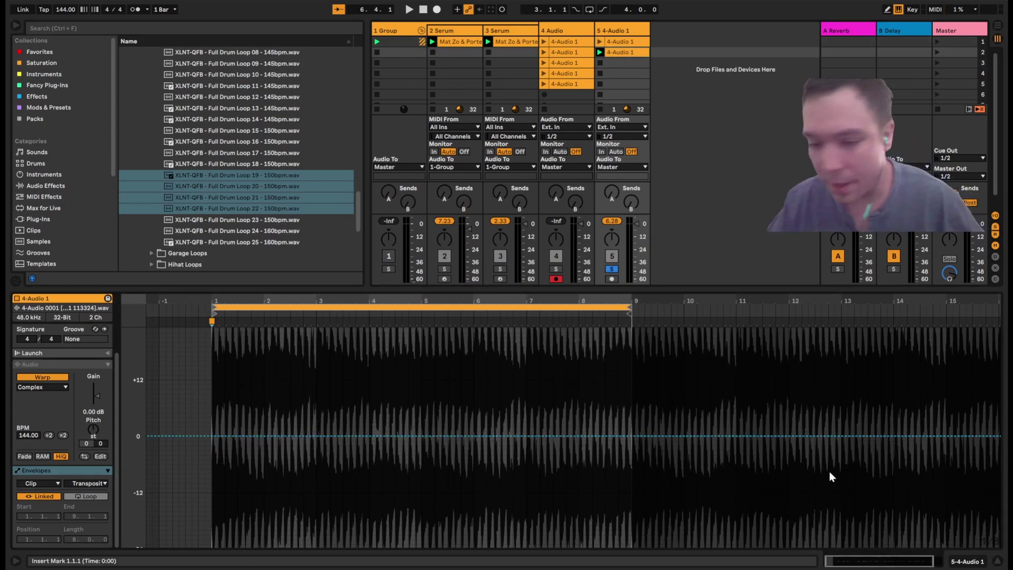
{"action": "key", "text": "b"}
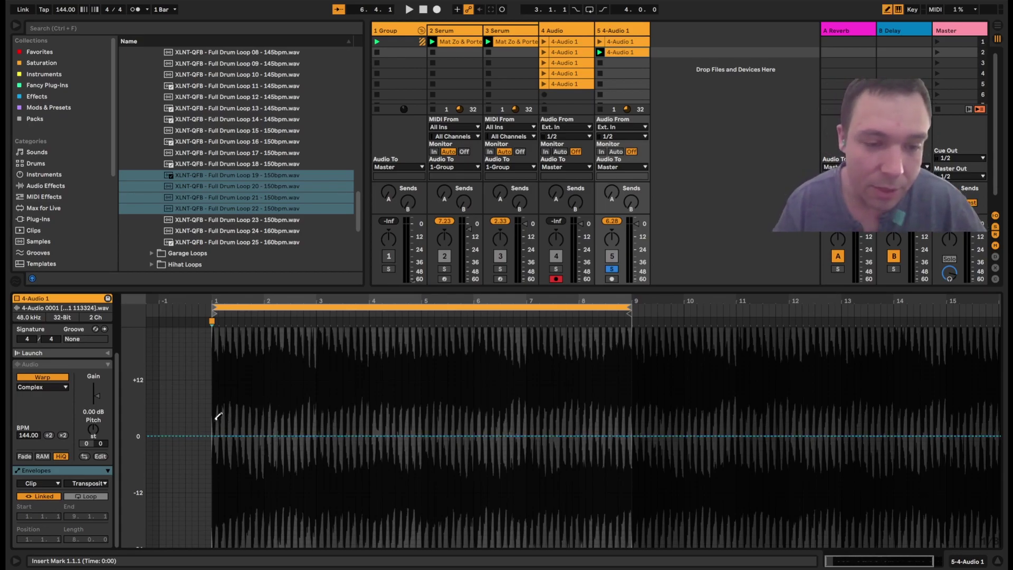
{"action": "mouse_move", "coordinate": [219, 414]}
{"action": "left_mouse_down"}
{"action": "mouse_move", "coordinate": [227, 457]}
{"action": "mouse_move", "coordinate": [344, 421]}
{"action": "mouse_move", "coordinate": [459, 458]}
{"action": "mouse_move", "coordinate": [529, 400]}
{"action": "mouse_move", "coordinate": [454, 472]}
{"action": "mouse_move", "coordinate": [500, 434]}
{"action": "left_mouse_up"}
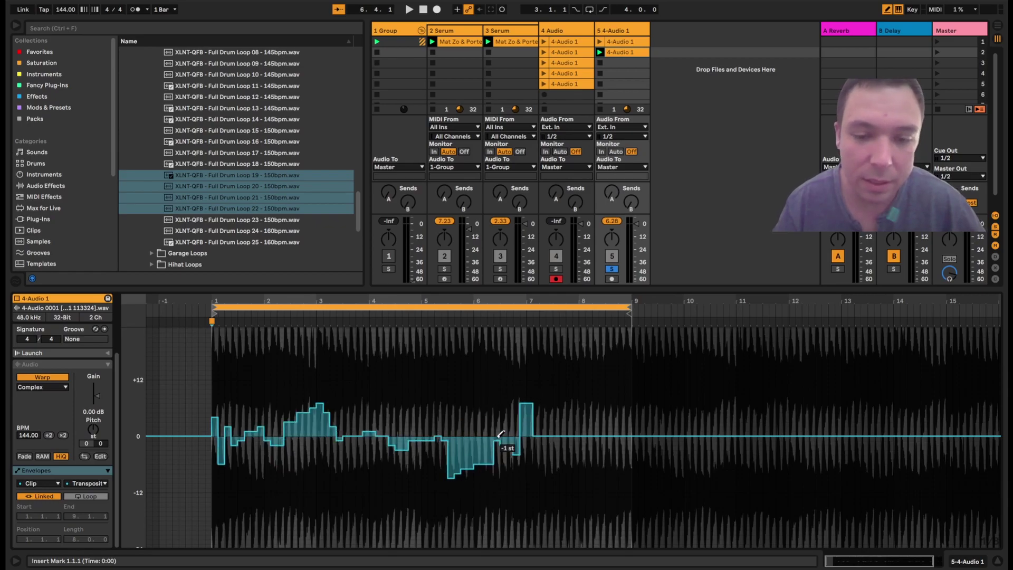
{"action": "left_click", "coordinate": [600, 51]}
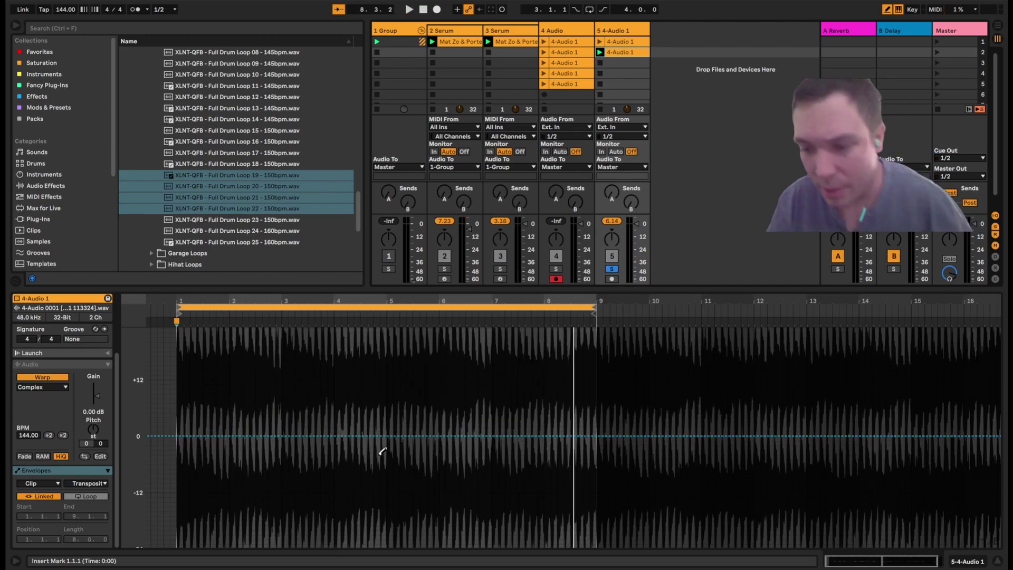
Set the launch quantization to 1/16, draw a gentler stepped transposition envelope from bar 1 into bar 8, and play the second copy.
{"action": "key", "text": "b"}
{"action": "left_click", "coordinate": [447, 434]}
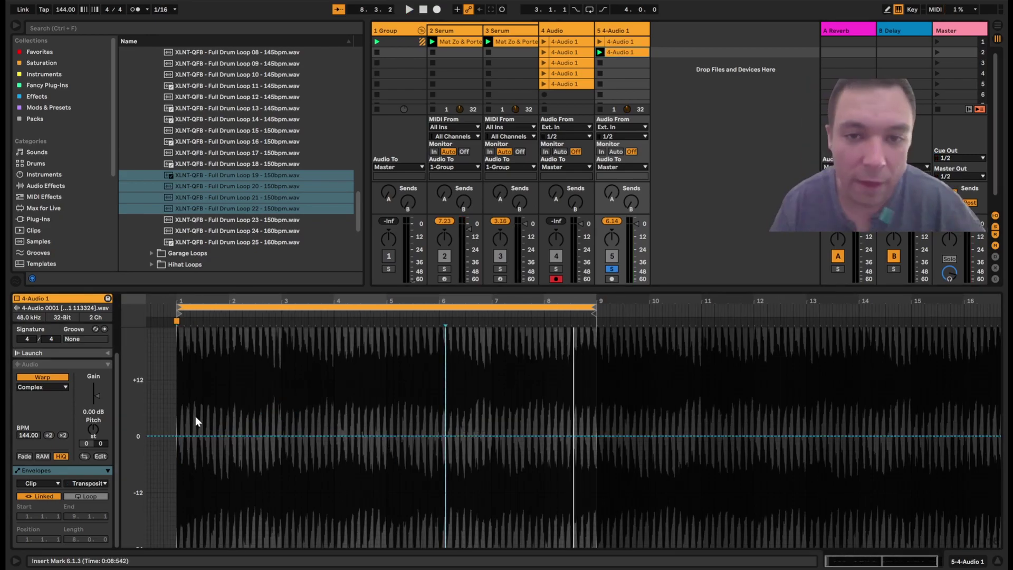
{"action": "left_click", "coordinate": [600, 52]}
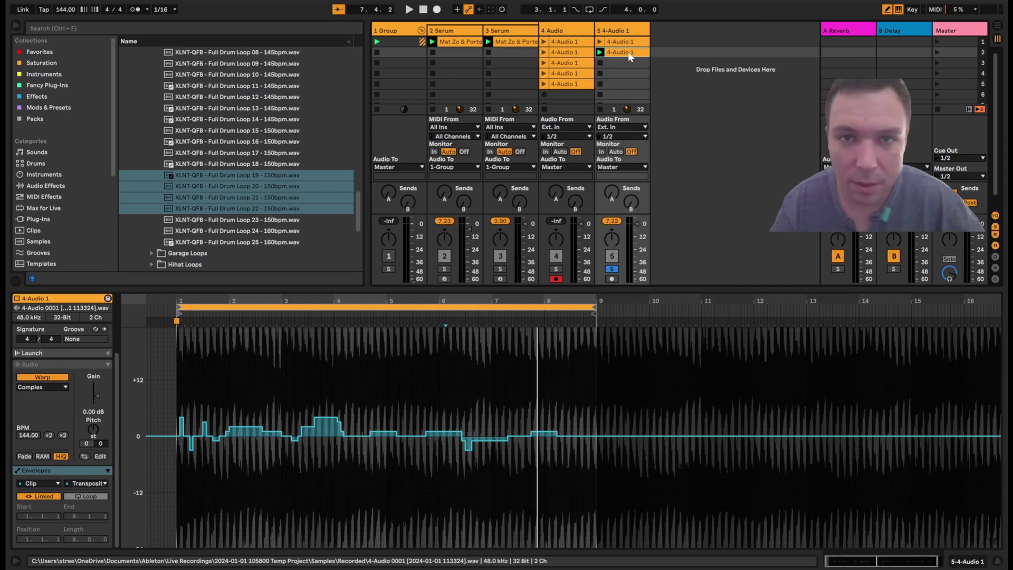
Switch the second copy to Beats warp mode, play it, and show its transposition envelope again.
{"action": "left_click", "coordinate": [52, 387]}
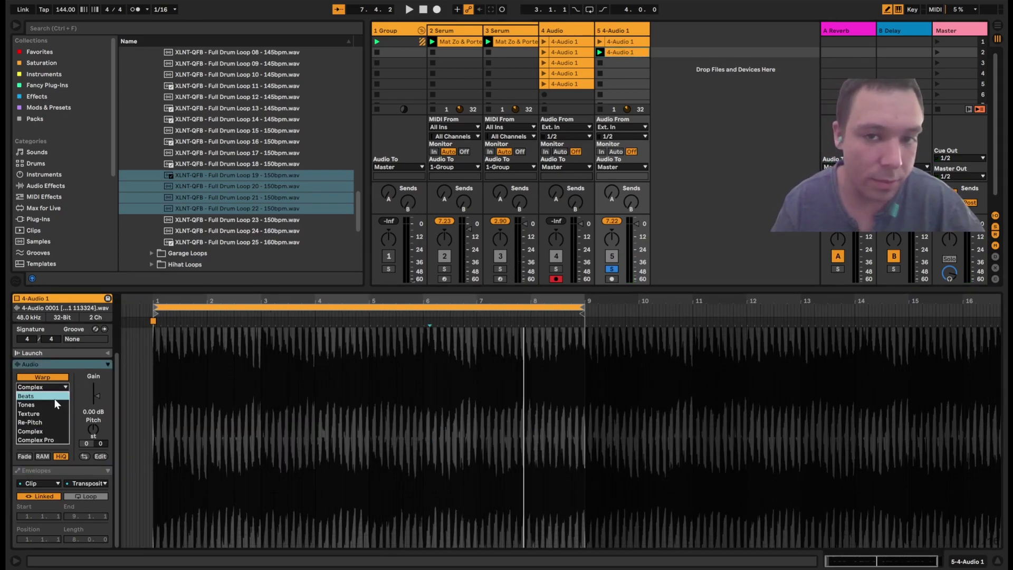
{"action": "left_click", "coordinate": [57, 396]}
{"action": "left_click", "coordinate": [599, 51]}
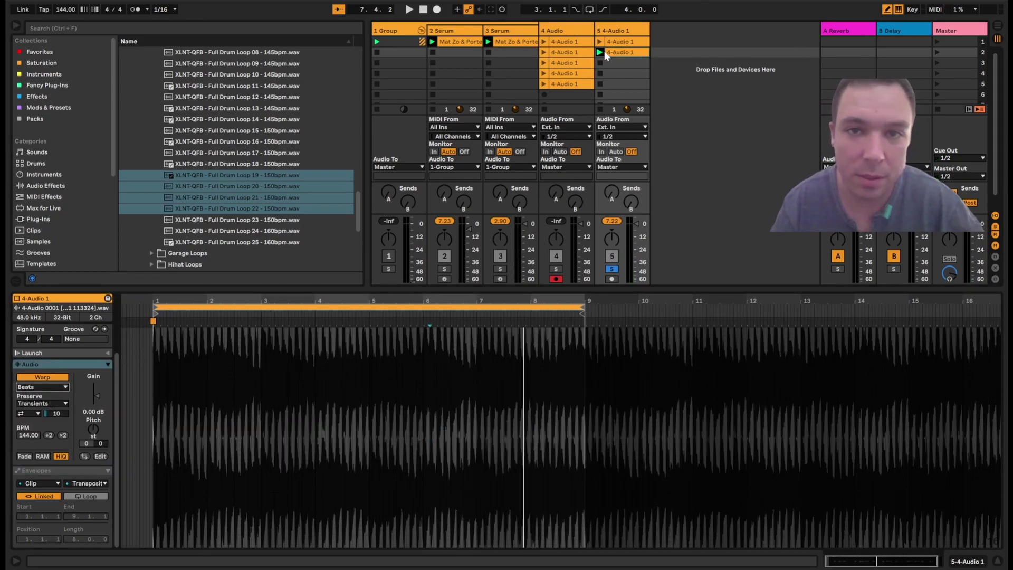
{"action": "left_click", "coordinate": [86, 468]}
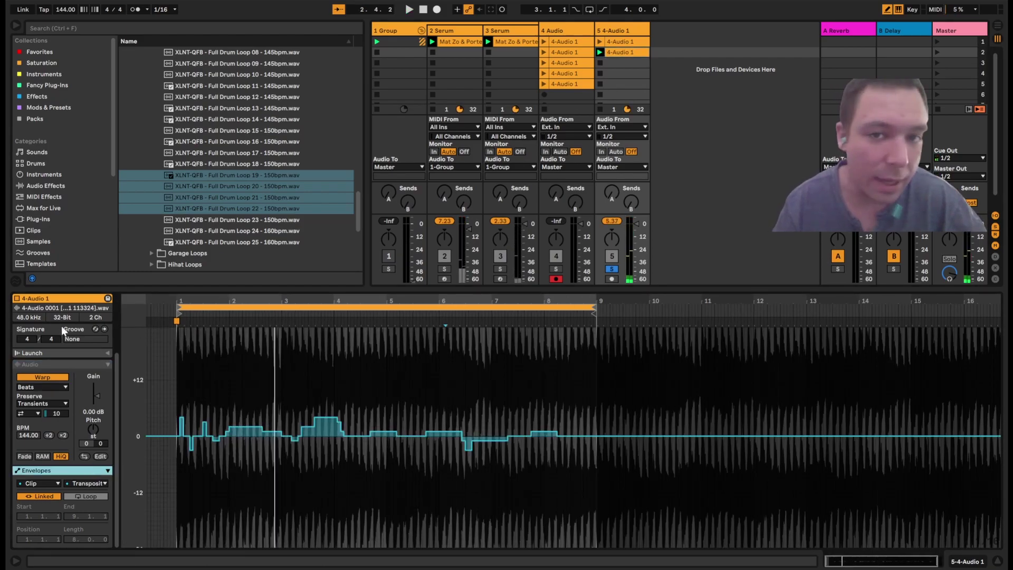
Shorten the second copy's loop length to one bar and launch it.
{"action": "scroll", "coordinate": [51, 320], "scroll_direction": "up", "scroll_amount": 3}
{"action": "left_click_drag", "start_coordinate": [77, 379], "coordinate": [76, 401]}
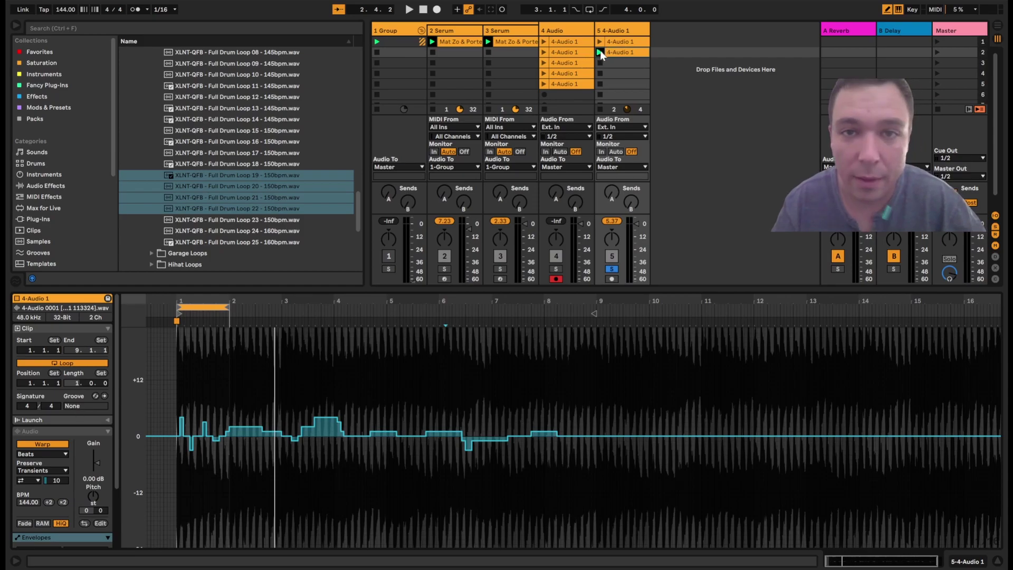
{"action": "left_click", "coordinate": [600, 51]}
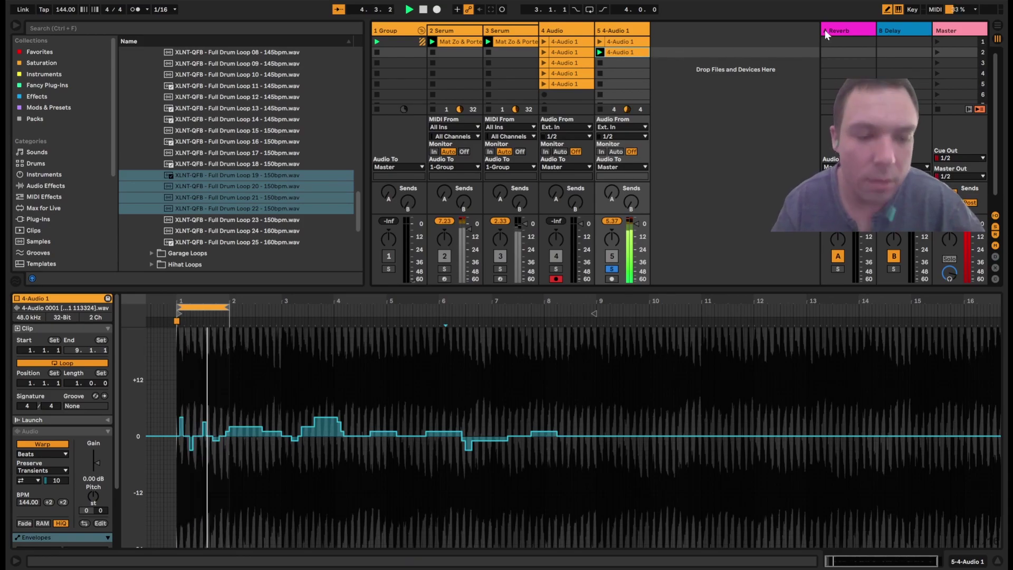
Set the looping copy's transient envelope to 23 and its pitch to +7 semitones, and replay it with the transposition envelope shown.
{"action": "left_click", "coordinate": [24, 537]}
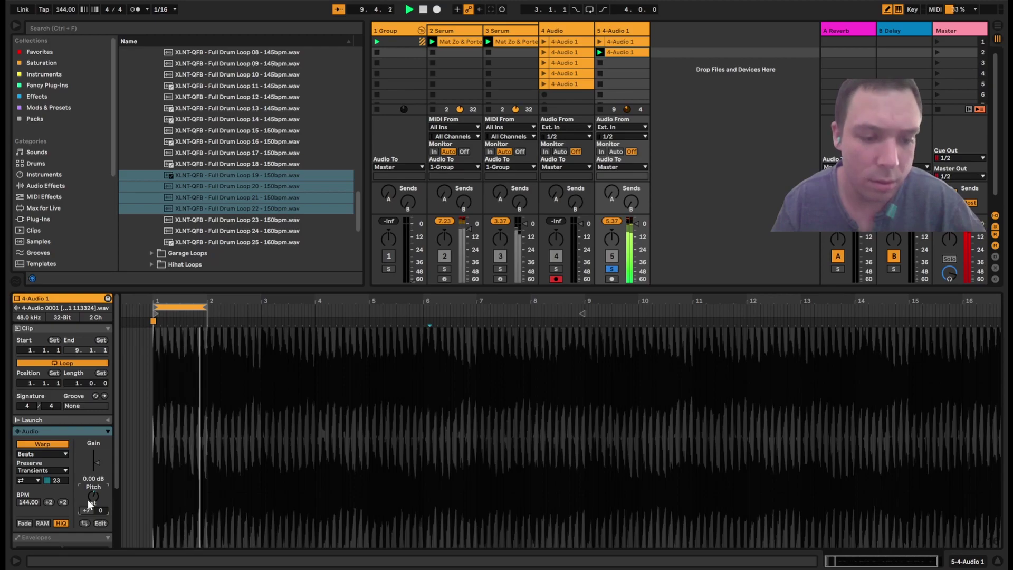
{"action": "key", "text": "space"}
{"action": "scroll", "coordinate": [72, 482], "scroll_direction": "down", "scroll_amount": 3}
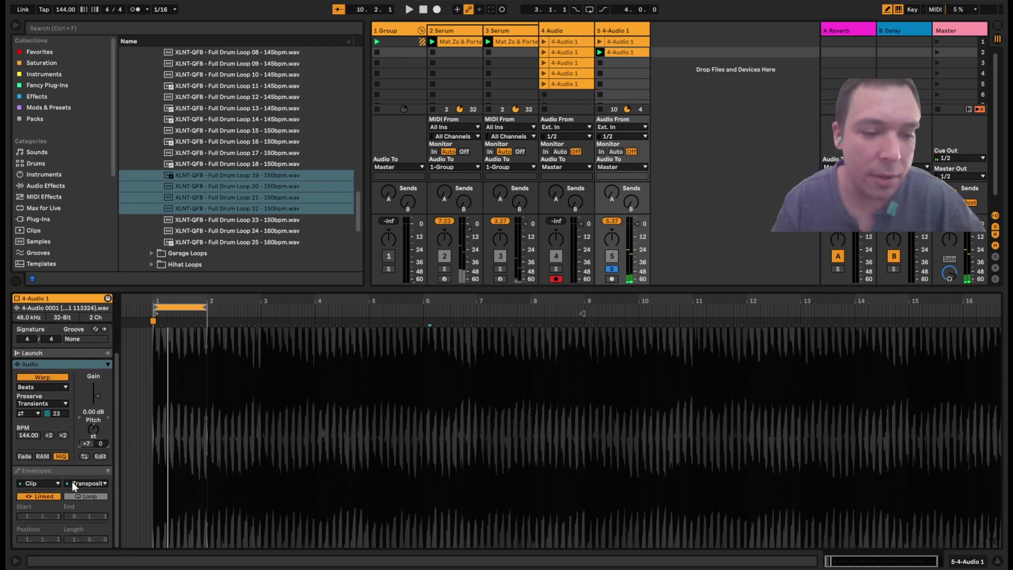
{"action": "left_click", "coordinate": [79, 470]}
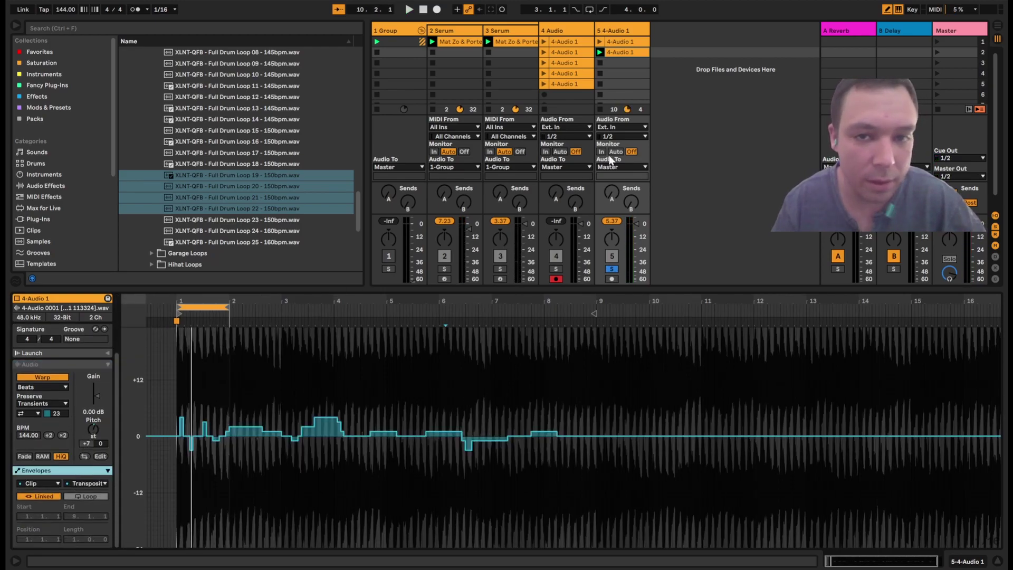
{"action": "key", "text": "space"}
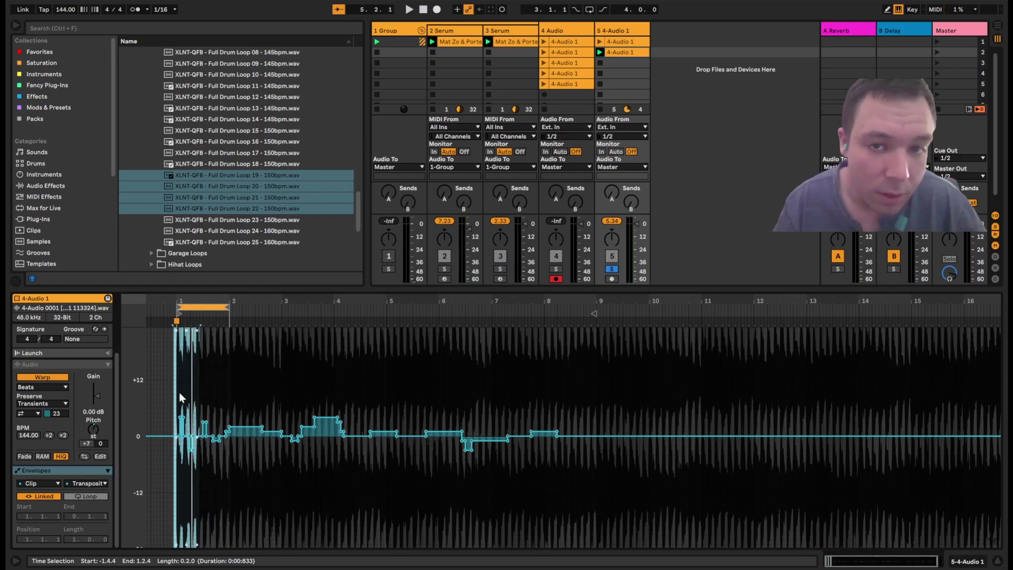
Select the first bar of the transposition envelope and duplicate it repeatedly until the pattern fills bars 1 to 8.
{"action": "left_click_drag", "start_coordinate": [179, 391], "coordinate": [229, 397]}
{"action": "key", "text": "ctrl+d"}
{"action": "key", "text": "ctrl+d"}
{"action": "key", "text": "ctrl+d"}
{"action": "key", "text": "ctrl+d"}
{"action": "key", "text": "ctrl+d"}
{"action": "key", "text": "ctrl+d"}
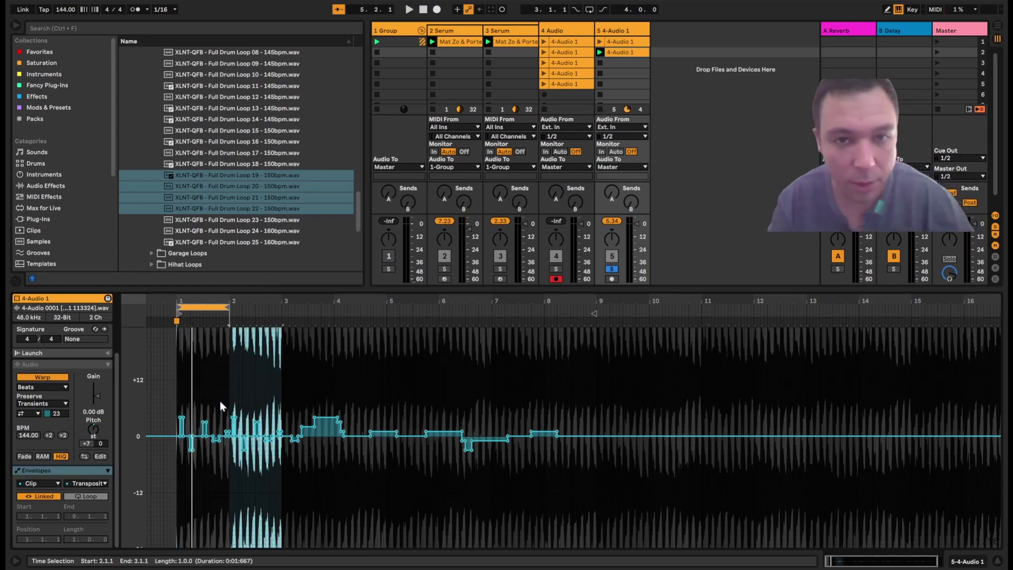
{"action": "key", "text": "ctrl+d"}
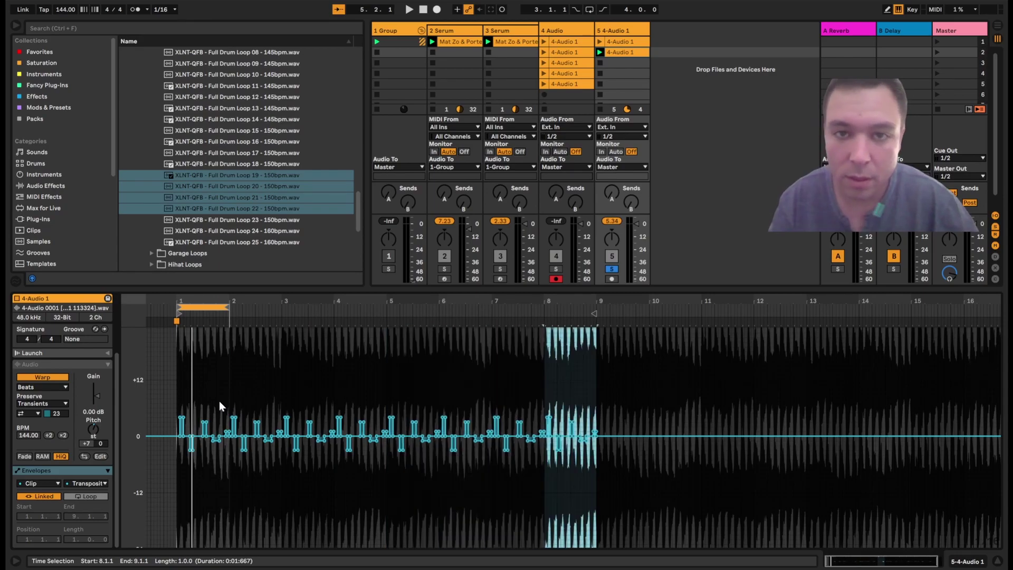
Extend the looping copy's loop length to 6 bars and relaunch the clip.
{"action": "scroll", "coordinate": [67, 331], "scroll_direction": "up", "scroll_amount": 3}
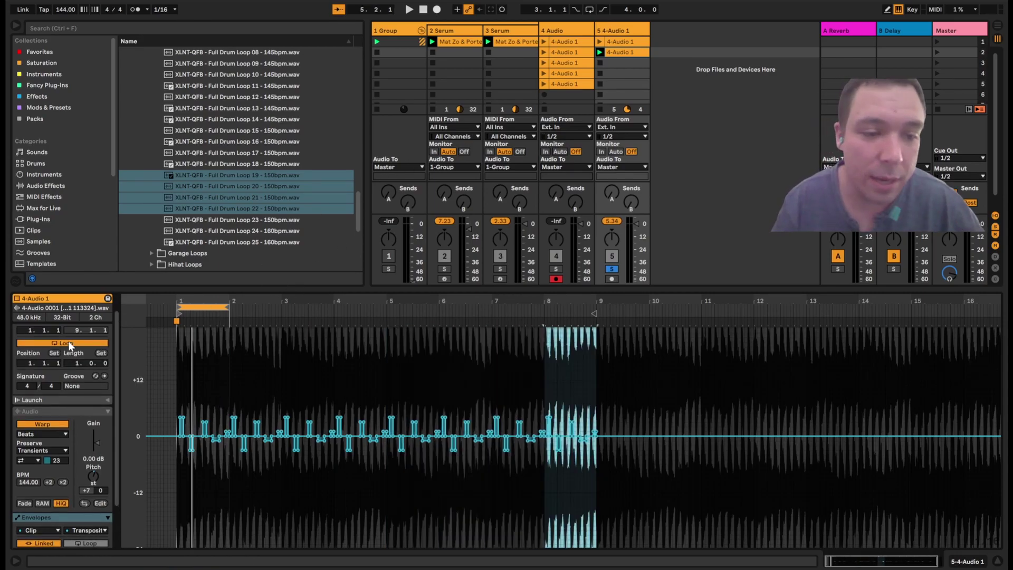
{"action": "left_click_drag", "start_coordinate": [75, 362], "coordinate": [78, 354]}
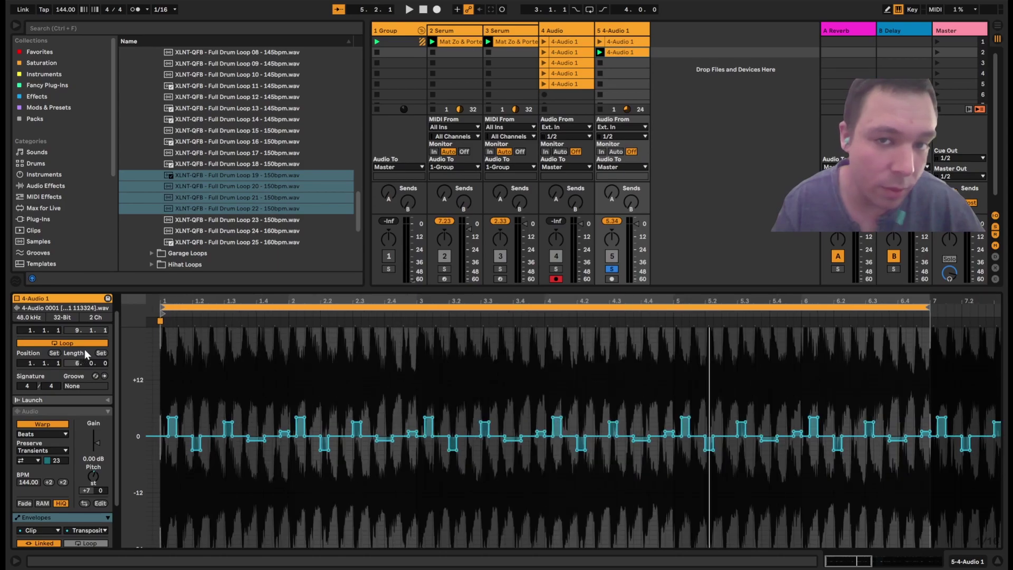
{"action": "left_click", "coordinate": [599, 53]}
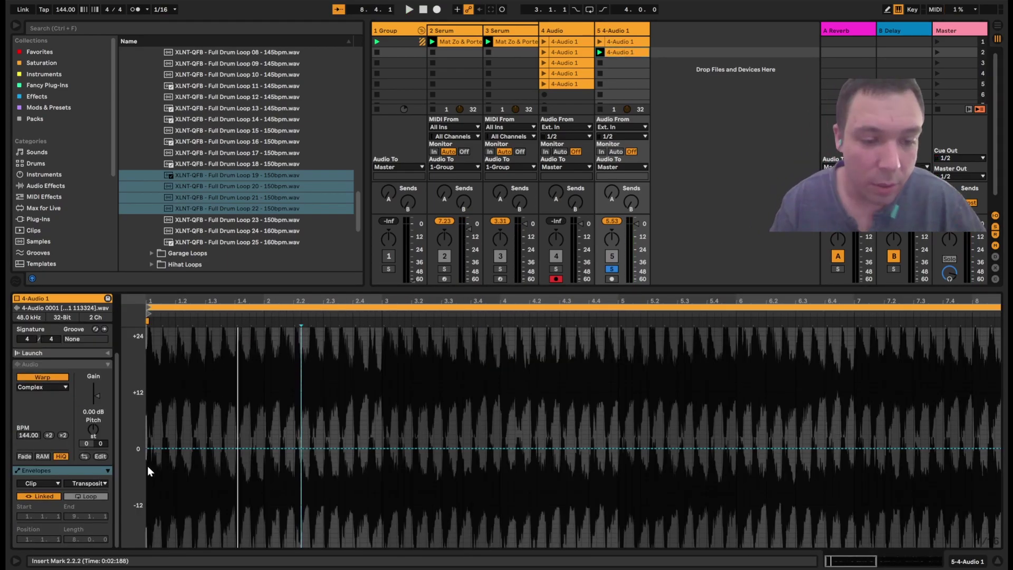
Insert a square-wave shape into the first bar of the Complex-mode clip's transposition envelope.
{"action": "right_click", "coordinate": [147, 469]}
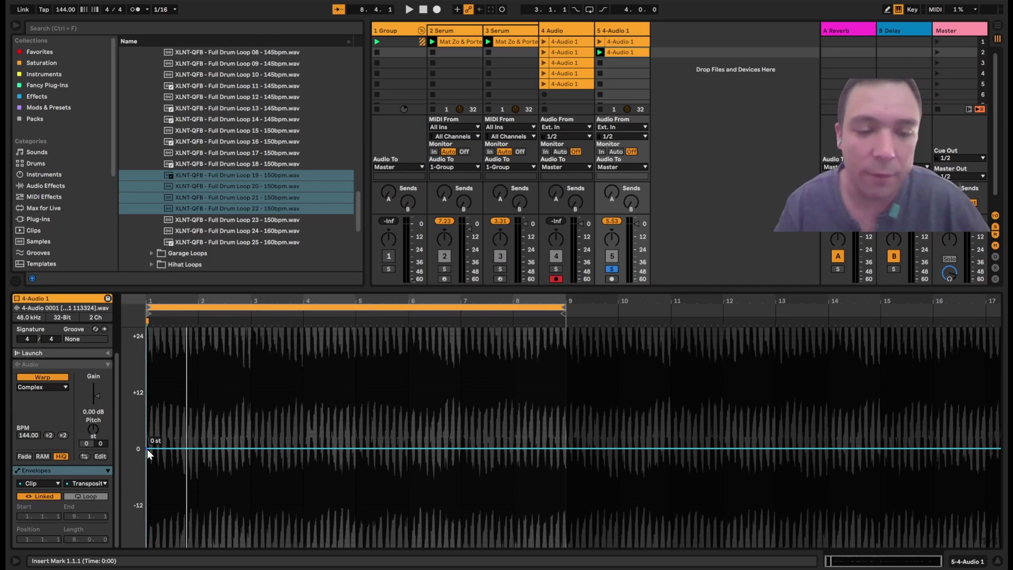
{"action": "right_click", "coordinate": [146, 448]}
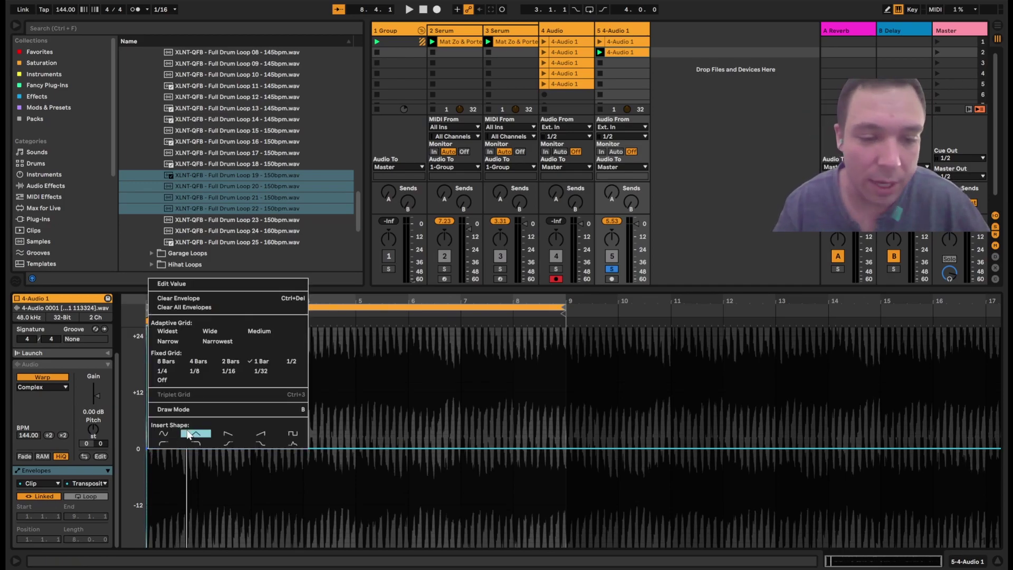
{"action": "left_click", "coordinate": [291, 436]}
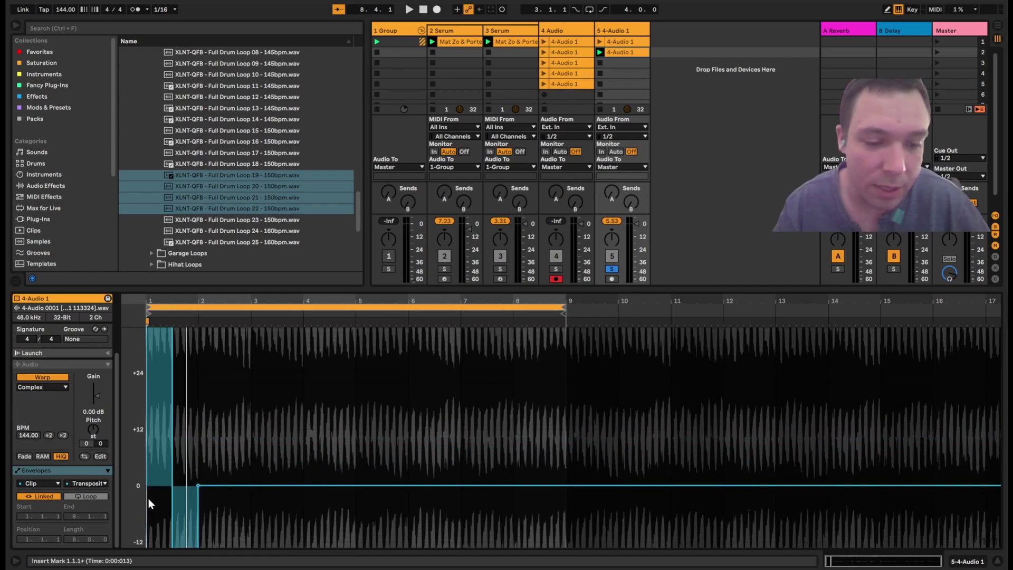
Select bar 1 of the transposition envelope and raise the square's low half to about -14 semitones.
{"action": "left_click_drag", "start_coordinate": [145, 499], "coordinate": [198, 517]}
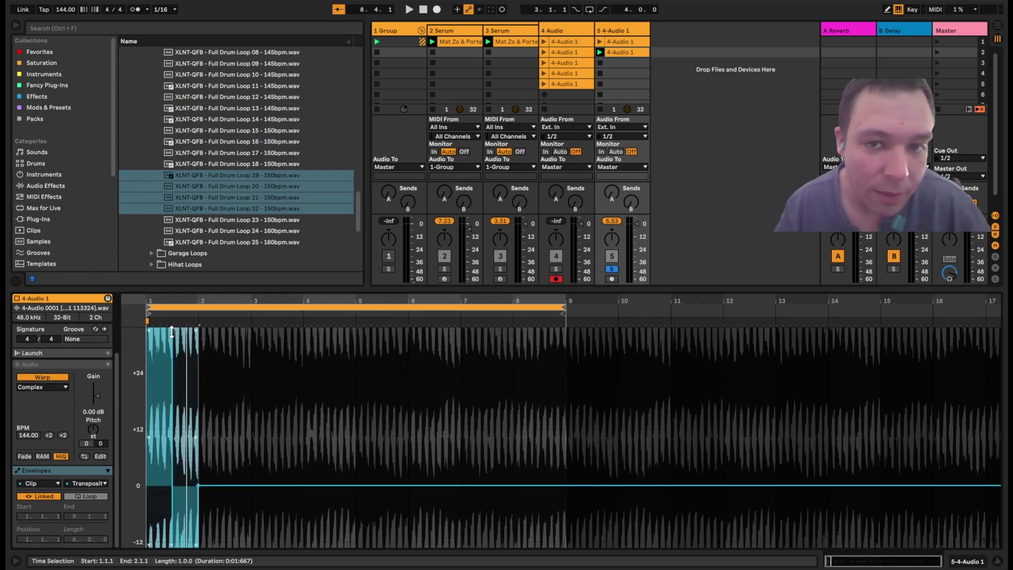
{"action": "left_click_drag", "start_coordinate": [175, 383], "coordinate": [172, 457]}
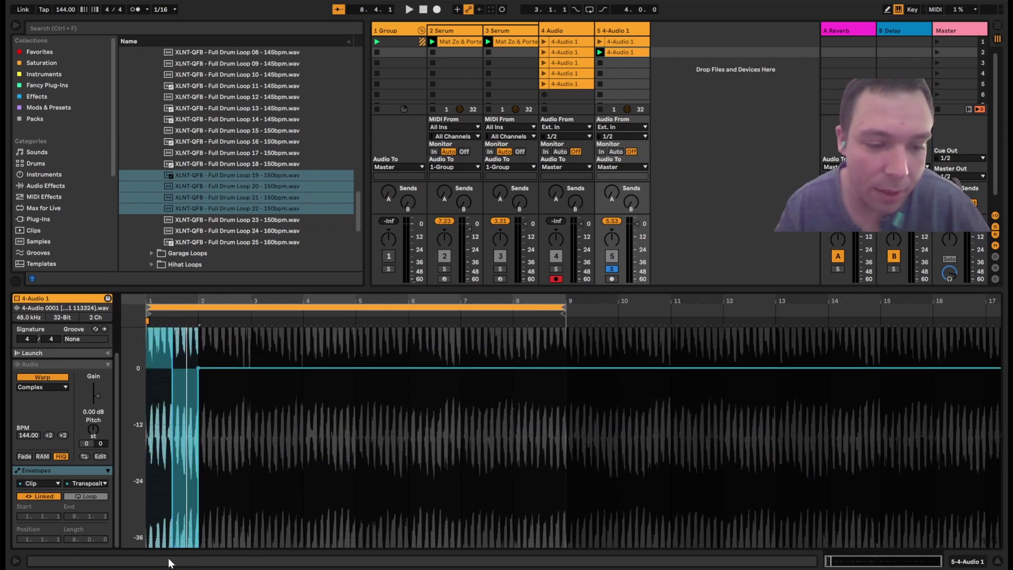
{"action": "left_click_drag", "start_coordinate": [171, 545], "coordinate": [195, 437]}
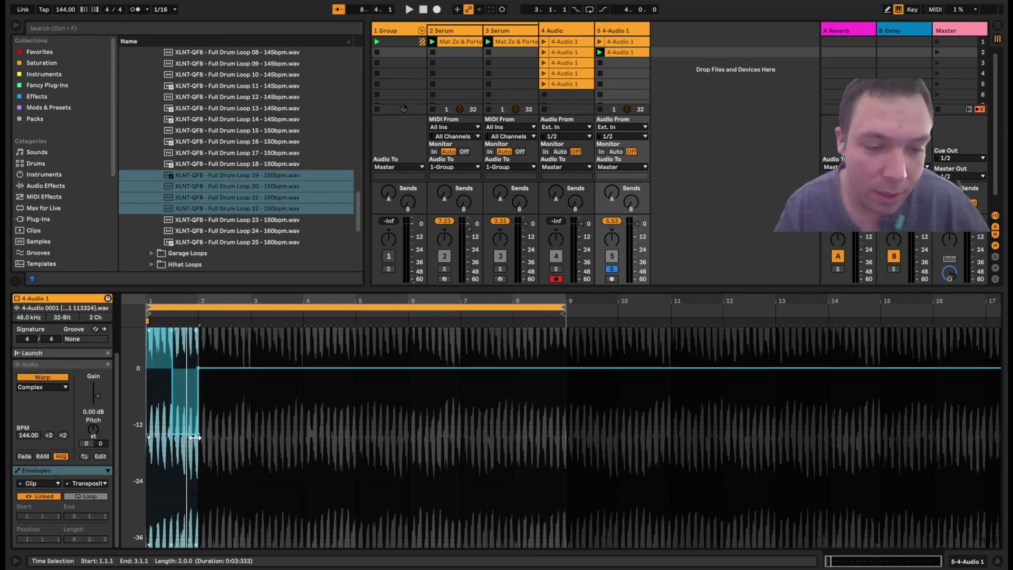
{"action": "scroll", "coordinate": [207, 407], "scroll_direction": "up", "scroll_amount": 2}
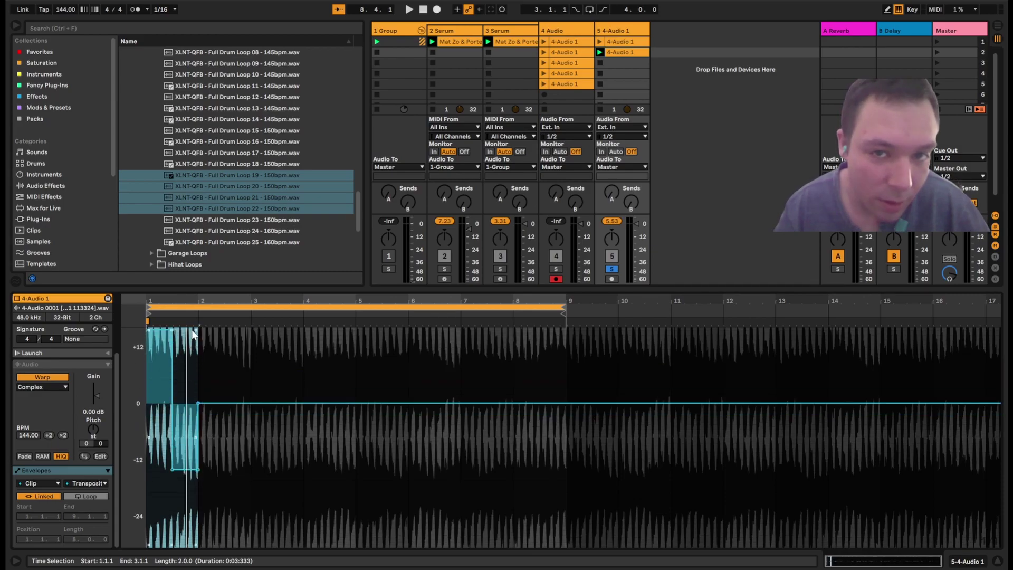
Slope both halves of bar 1 downward, audition it, and compress the shape to range from about +8 to -4 semitones.
{"action": "left_click_drag", "start_coordinate": [192, 360], "coordinate": [190, 386]}
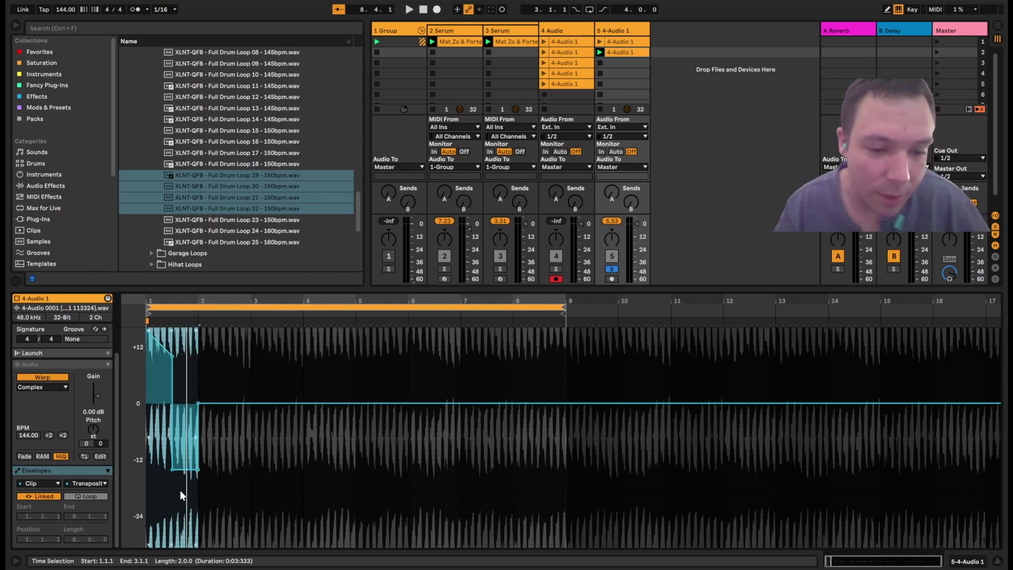
{"action": "mouse_move", "coordinate": [148, 545]}
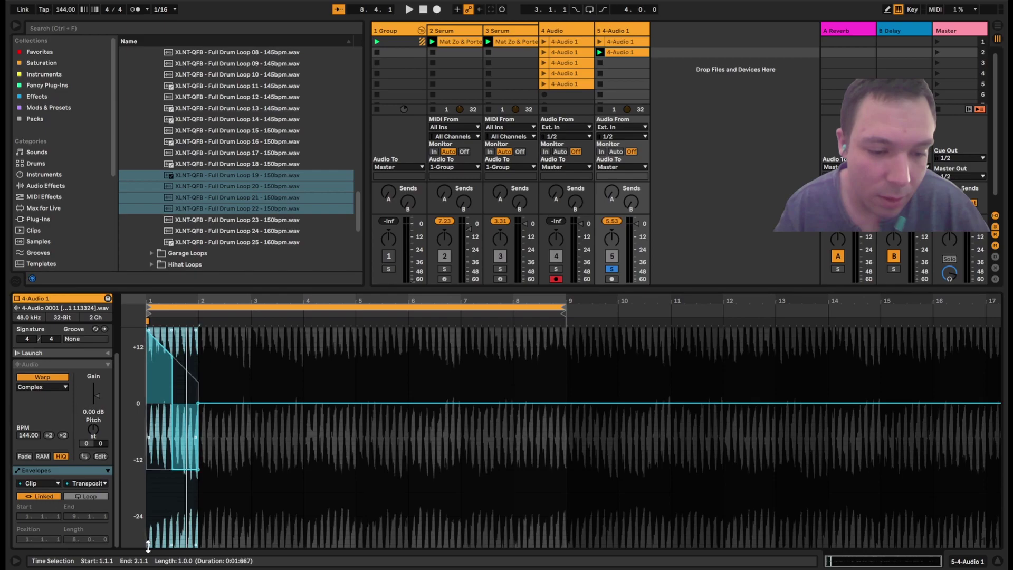
{"action": "left_click_drag", "start_coordinate": [147, 545], "coordinate": [153, 463]}
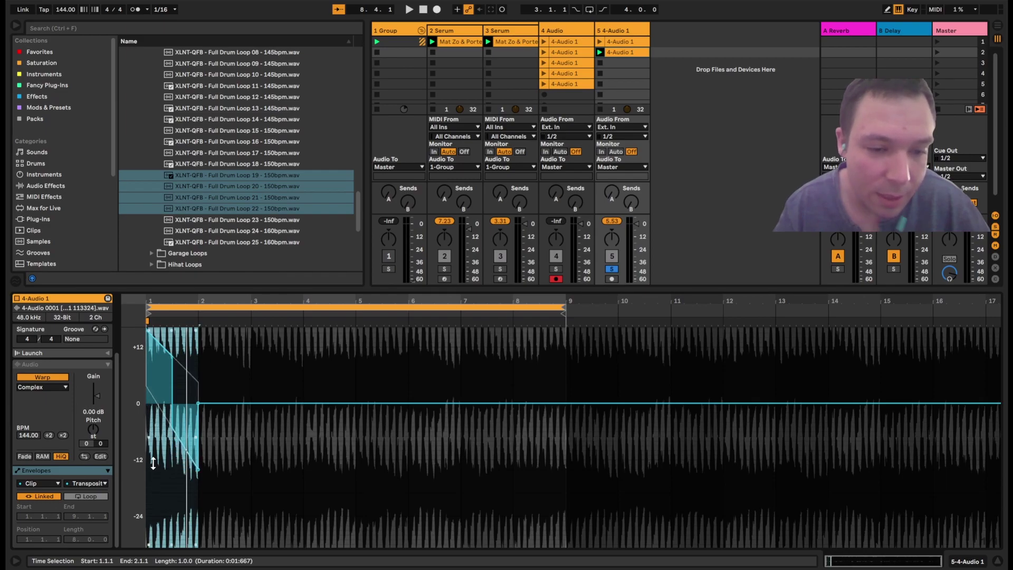
{"action": "key", "text": "space"}
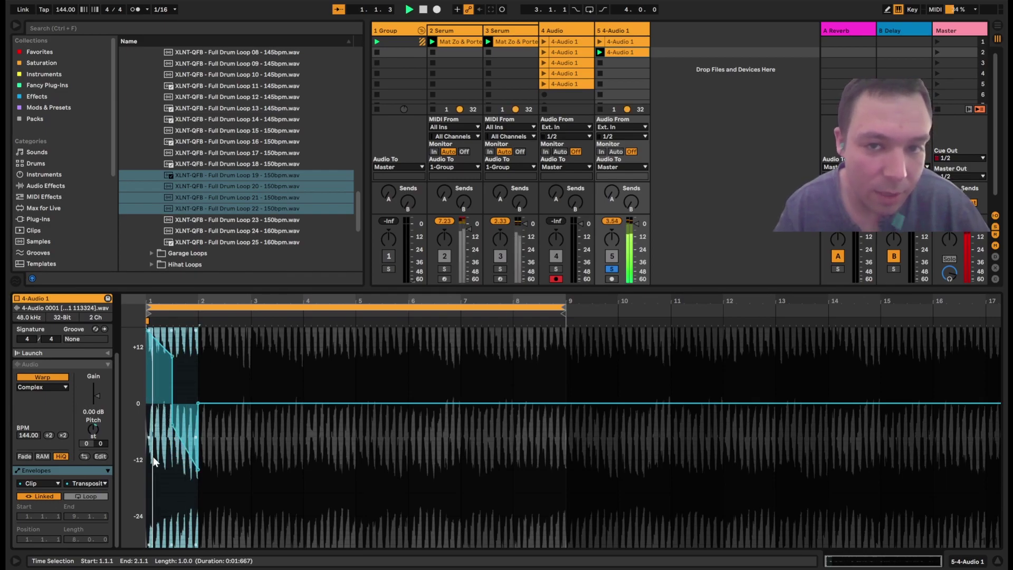
{"action": "left_click_drag", "start_coordinate": [153, 457], "coordinate": [177, 362]}
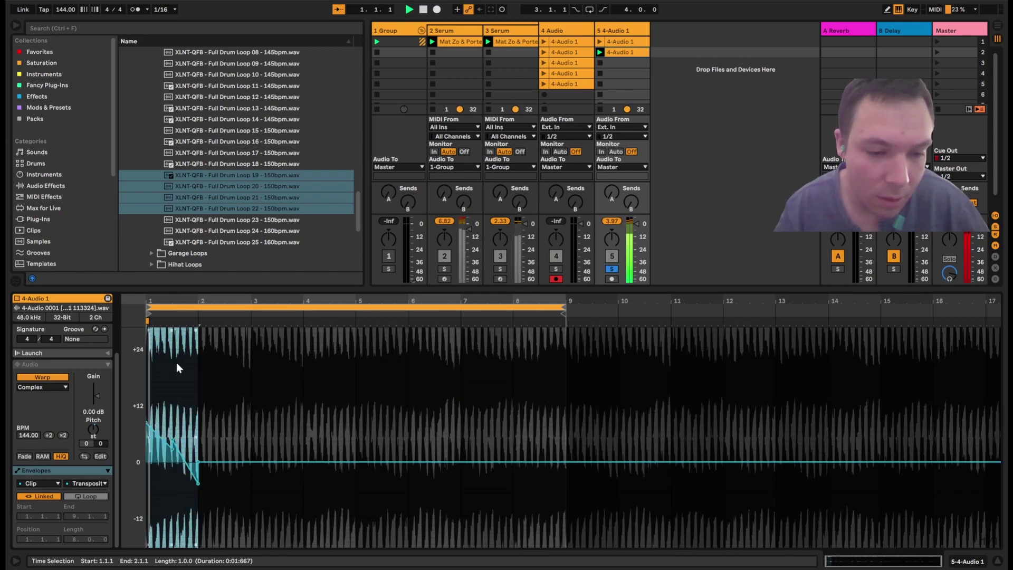
{"action": "left_click_drag", "start_coordinate": [198, 482], "coordinate": [195, 472]}
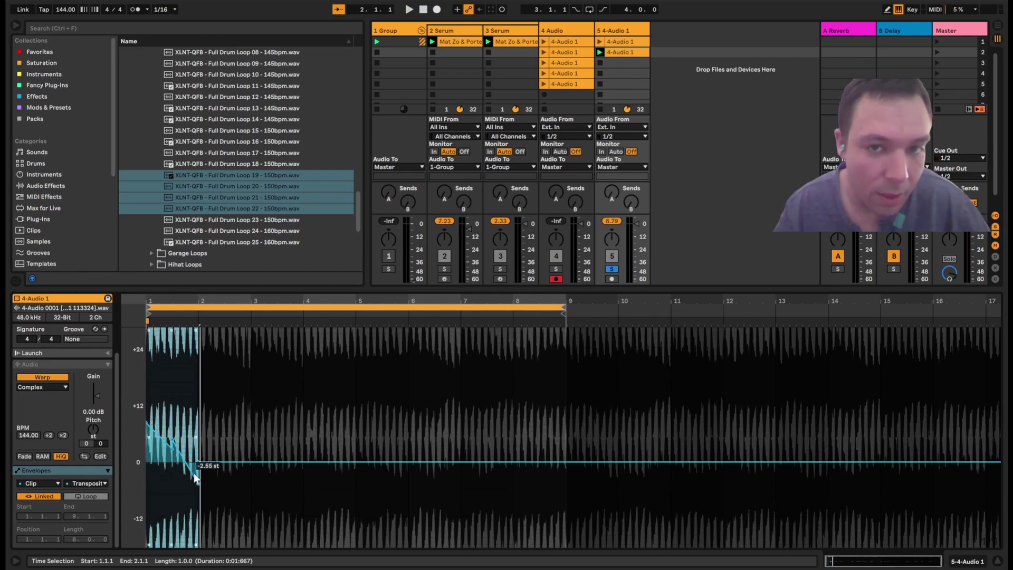
Duplicate the falling one-bar transposition pattern until it fills bars 1 to 8, and launch the clip.
{"action": "key", "text": "ctrl+d"}
{"action": "key", "text": "ctrl+d"}
{"action": "key", "text": "ctrl+d"}
{"action": "key", "text": "ctrl+d"}
{"action": "key", "text": "ctrl+d"}
{"action": "key", "text": "ctrl+d"}
{"action": "key", "text": "ctrl+d"}
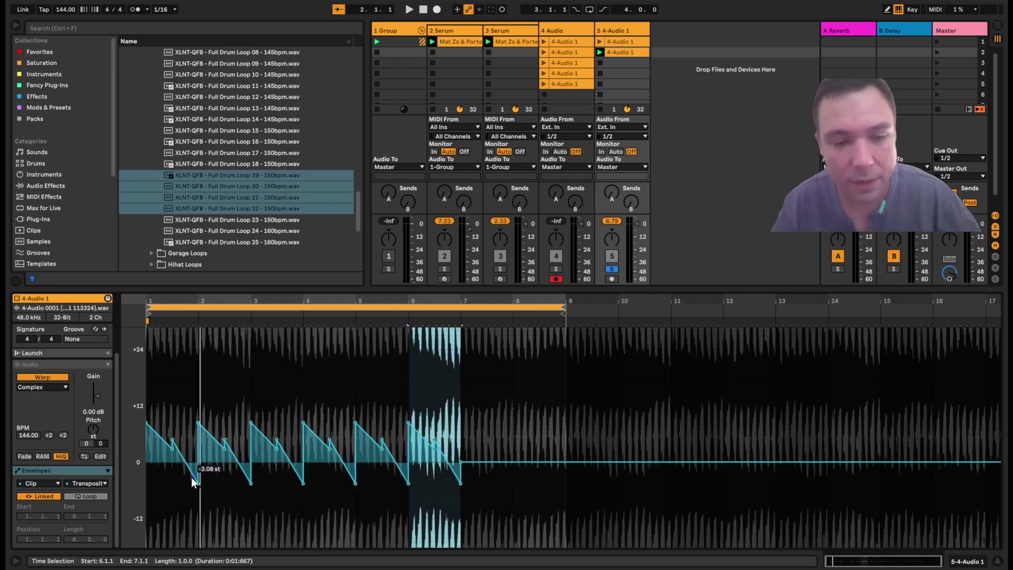
{"action": "left_click", "coordinate": [602, 52]}
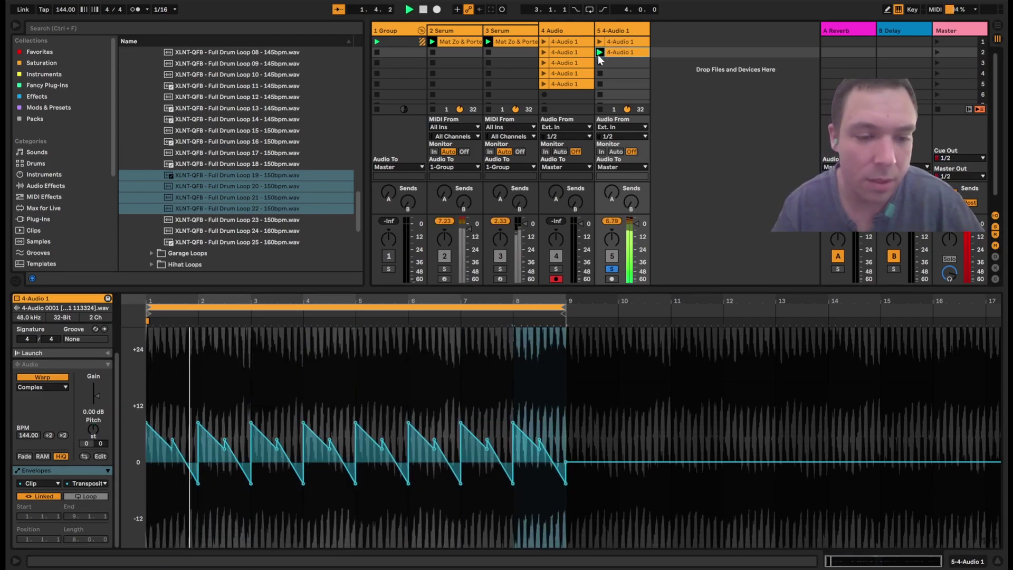
Switch the clip to Beats warp mode and, during playback, lower its pitch to -13 and then raise it to +30 semitones.
{"action": "left_click", "coordinate": [62, 386]}
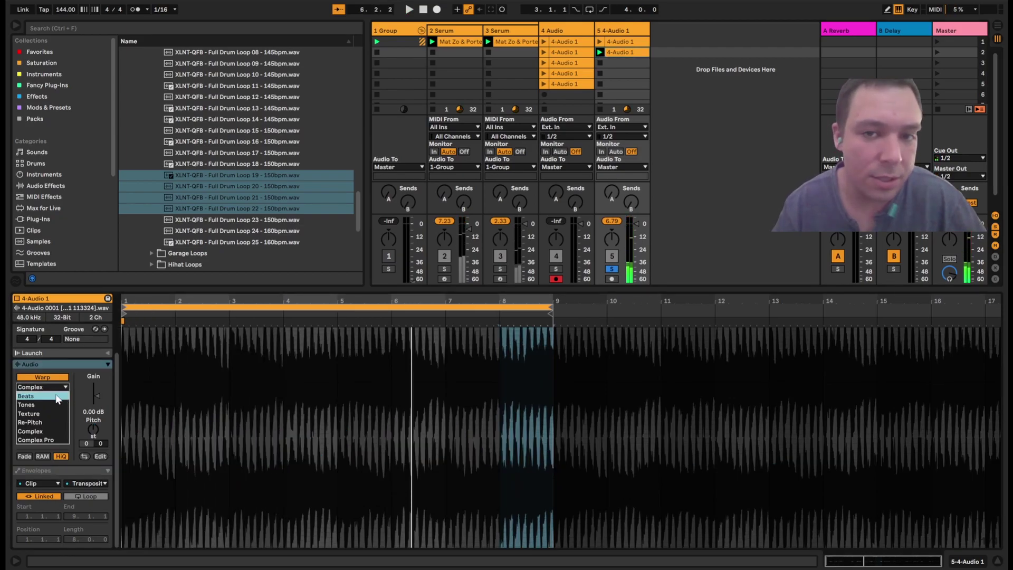
{"action": "left_click", "coordinate": [58, 396]}
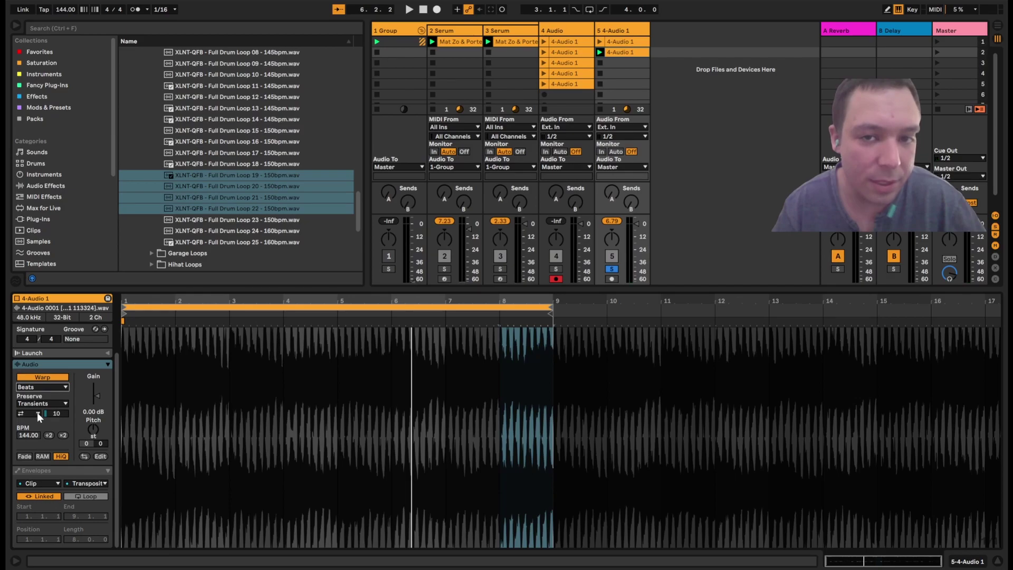
{"action": "key", "text": "space"}
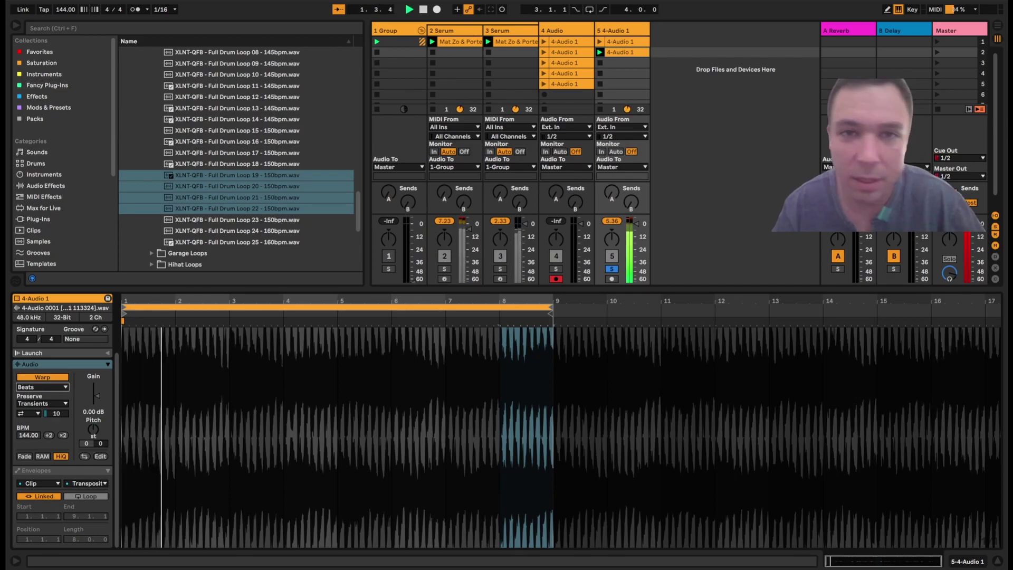
{"action": "left_click_drag", "start_coordinate": [87, 444], "coordinate": [90, 462]}
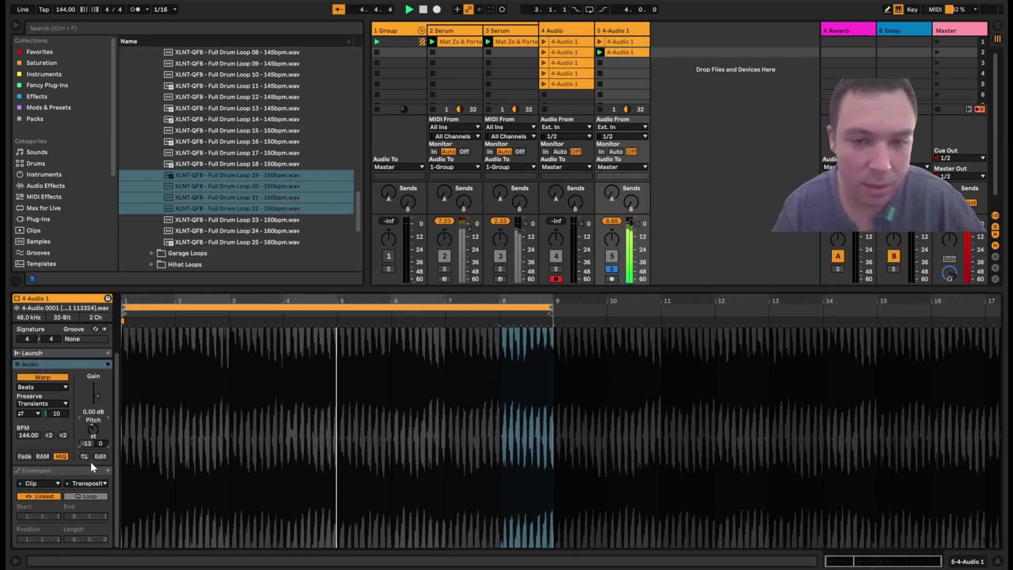
{"action": "left_click_drag", "start_coordinate": [97, 426], "coordinate": [105, 387]}
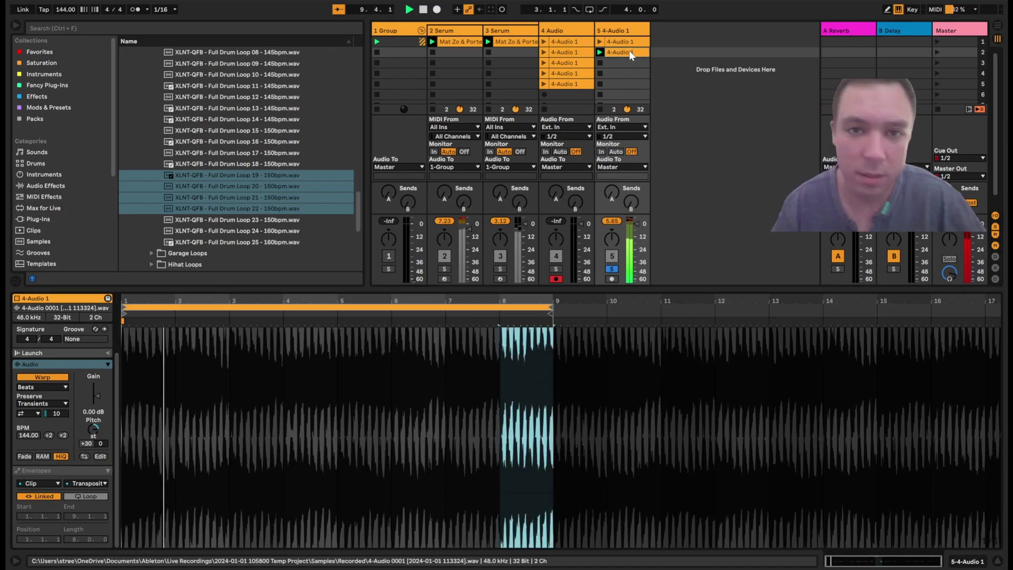
Try the clip in Tones warp mode during playback, with the grain size raised above 75.
{"action": "left_click", "coordinate": [42, 399]}
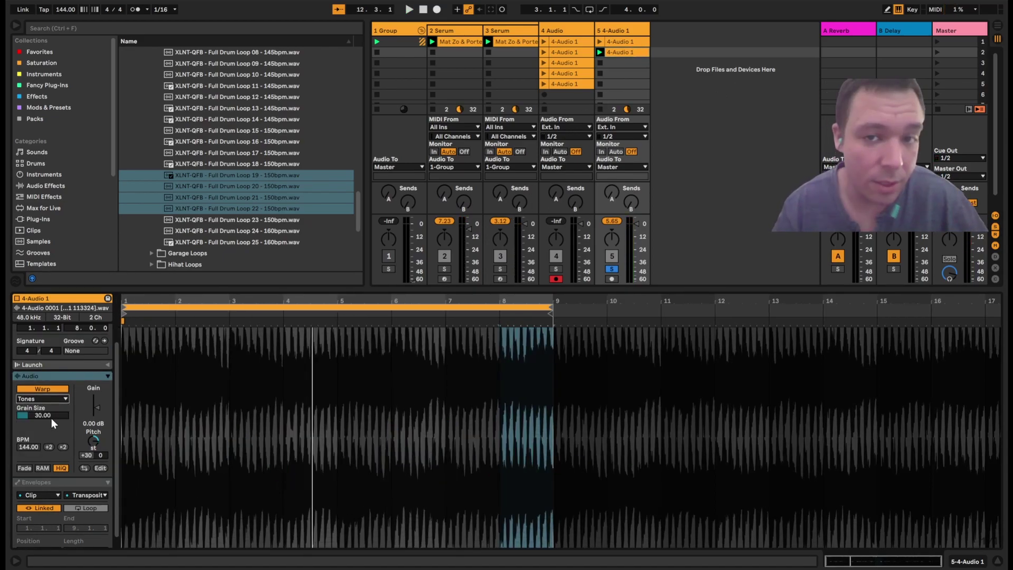
{"action": "key", "text": "space"}
{"action": "left_click_drag", "start_coordinate": [56, 416], "coordinate": [72, 382]}
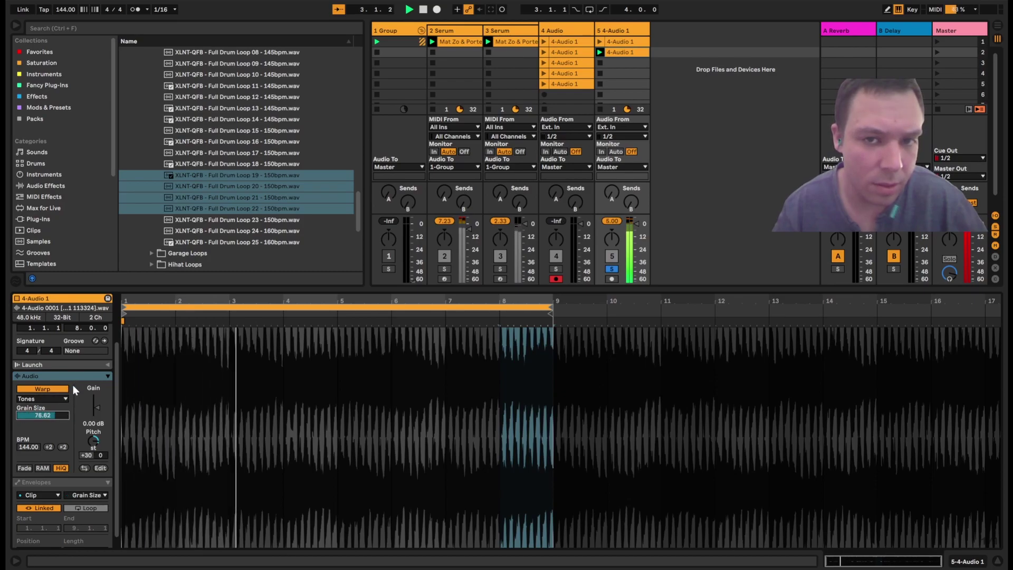
Switch the clip to Texture warp mode with grain size 2.00 and flux 14.06, and replay it.
{"action": "left_click", "coordinate": [64, 398]}
{"action": "left_click", "coordinate": [53, 425]}
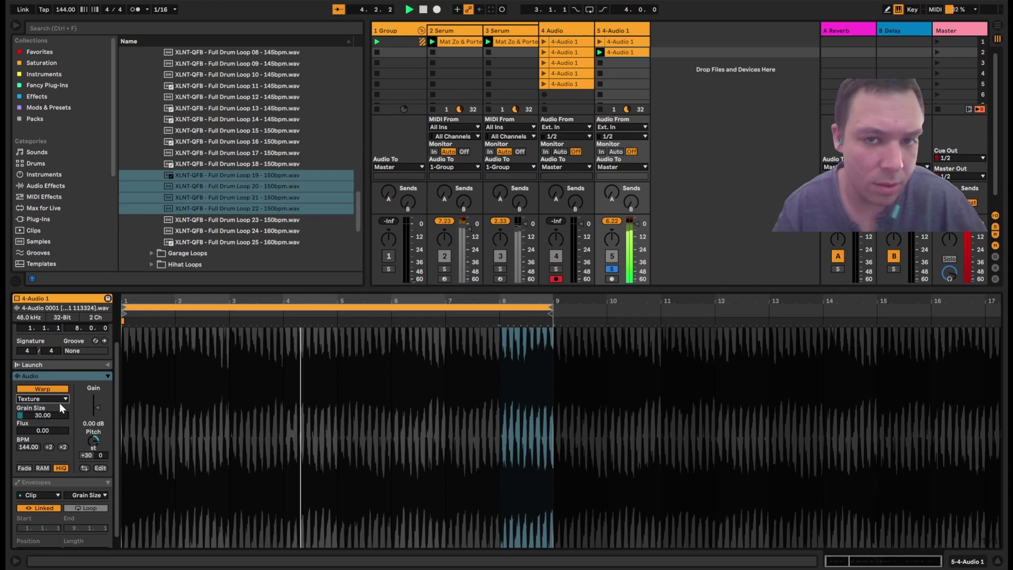
{"action": "mouse_move", "coordinate": [56, 412]}
{"action": "left_mouse_down"}
{"action": "mouse_move", "coordinate": [56, 421]}
{"action": "mouse_move", "coordinate": [61, 399]}
{"action": "mouse_move", "coordinate": [61, 416]}
{"action": "left_mouse_up"}
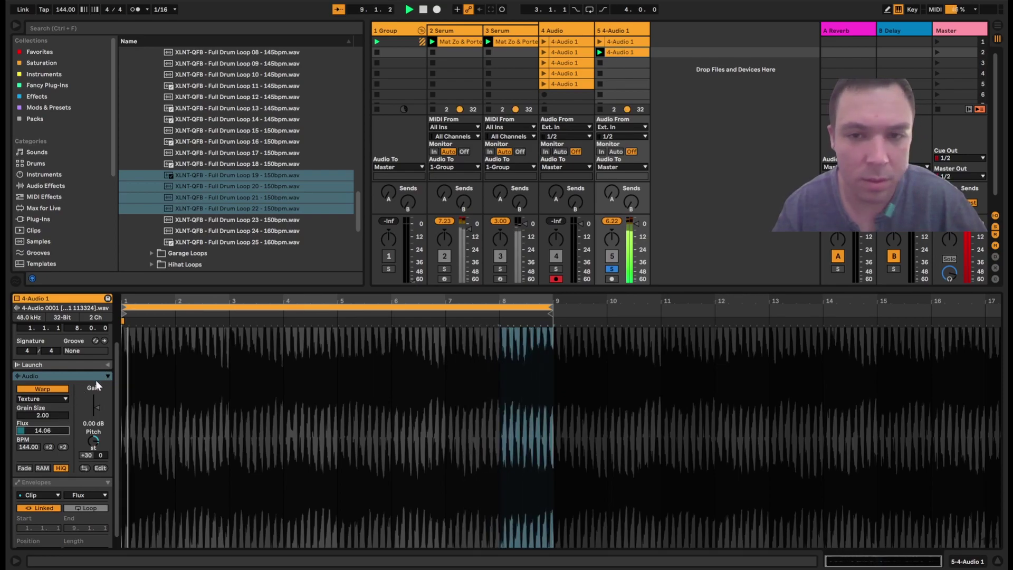
{"action": "key", "text": "space"}
{"action": "key", "text": "space"}
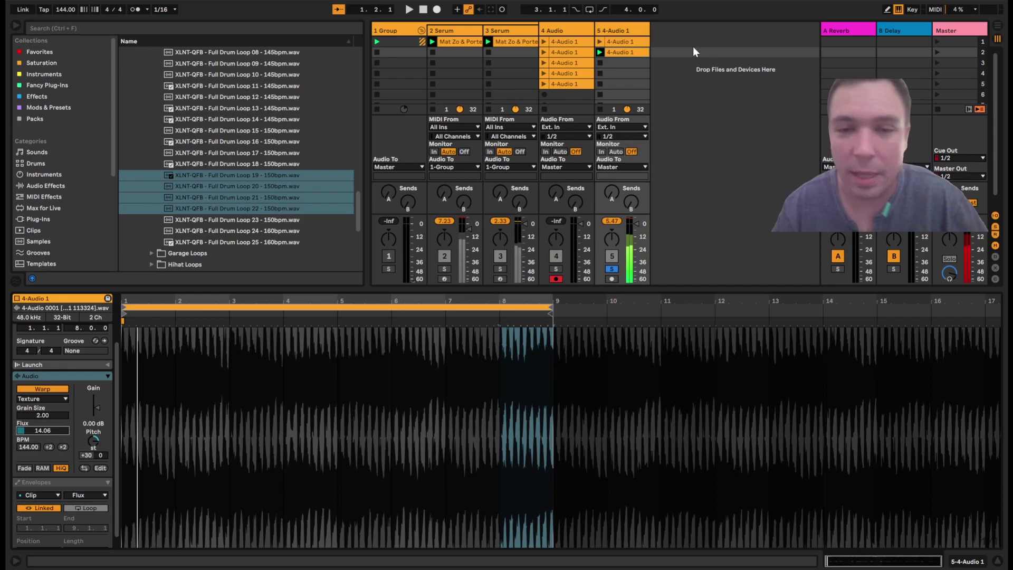
Duplicate the Texture clip and replay the 288 BPM Beats-mode copy in the track's fourth slot.
{"action": "key", "text": "ctrl+d"}
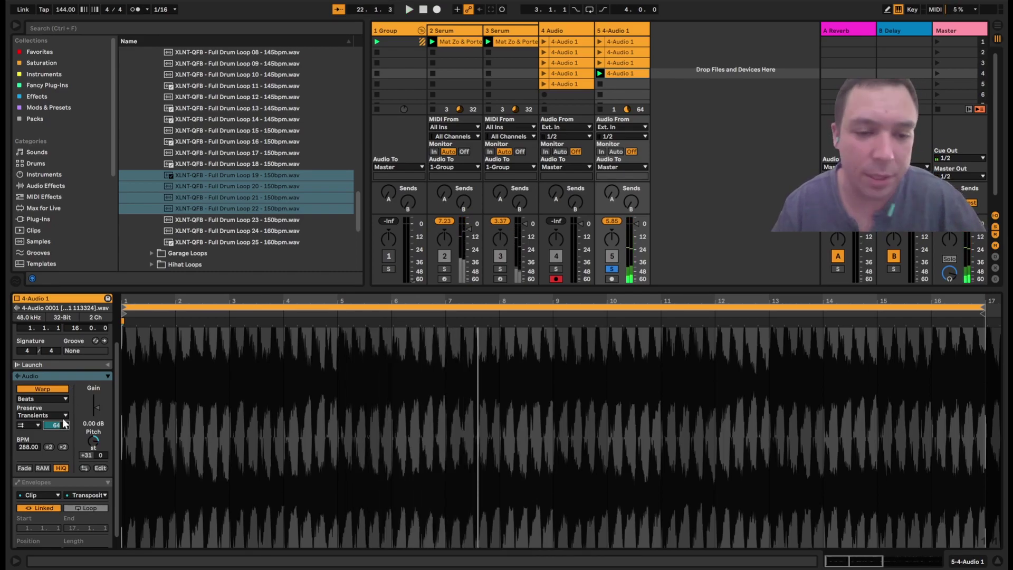
{"action": "key", "text": "space"}
{"action": "key", "text": "space"}
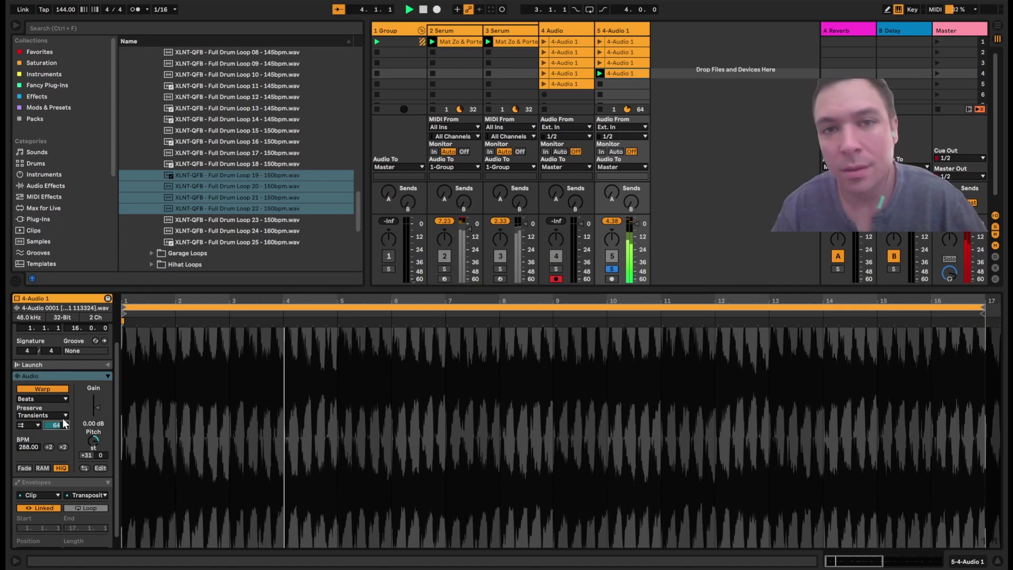
Launch the five clips on the 4 Audio track one after another to compare their sounds.
{"action": "left_click", "coordinate": [544, 42]}
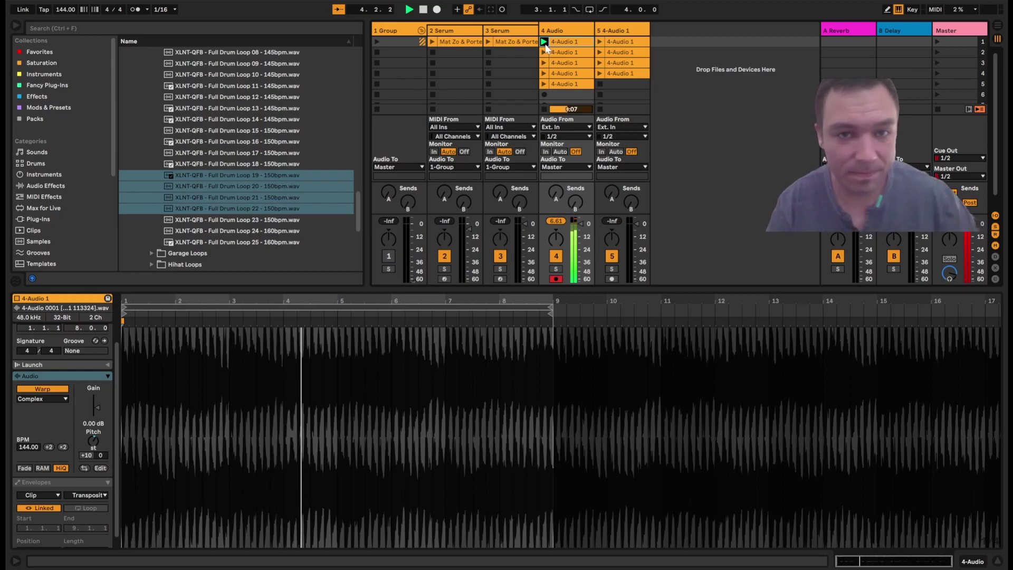
{"action": "left_click", "coordinate": [545, 53]}
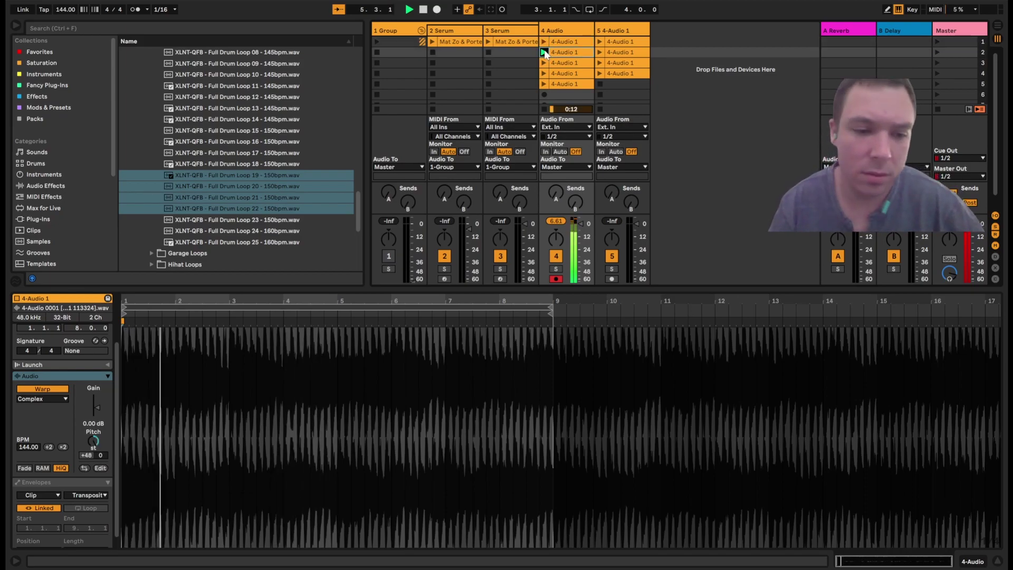
{"action": "left_click", "coordinate": [544, 63]}
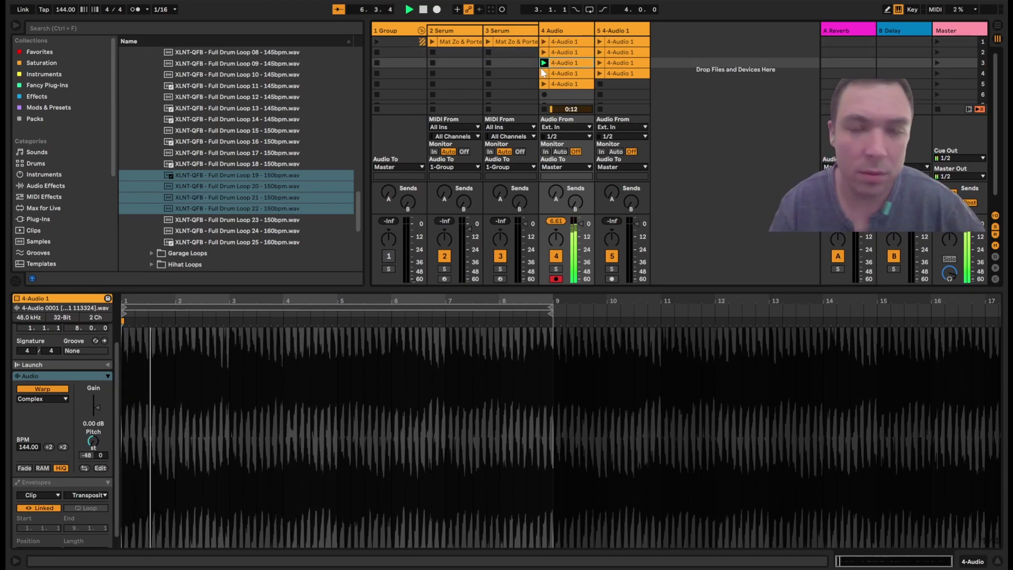
{"action": "left_click", "coordinate": [544, 72]}
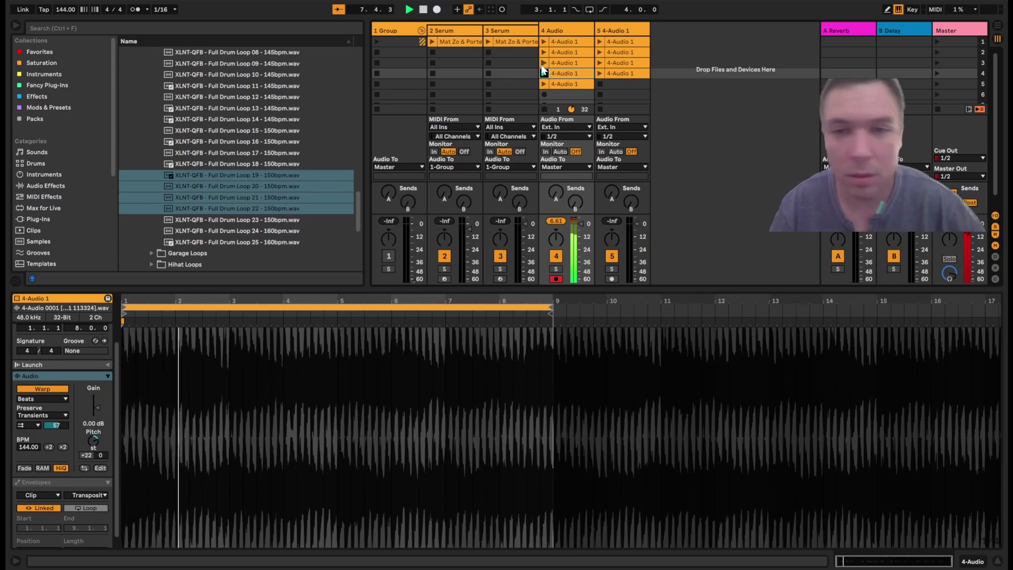
{"action": "left_click", "coordinate": [543, 84]}
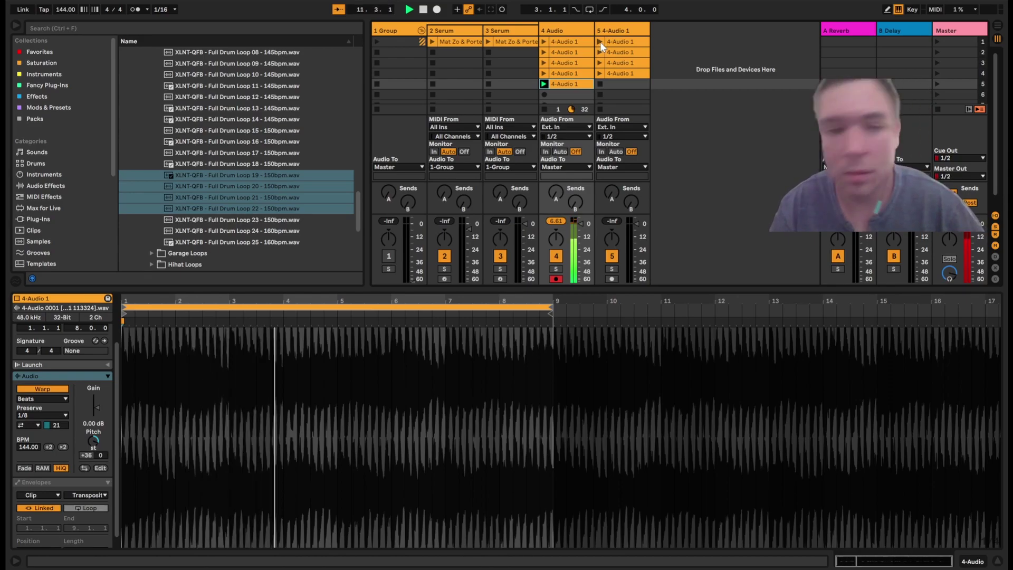
Launch the first, third and fourth clips on the 5 4-Audio track to compare their sounds.
{"action": "left_click", "coordinate": [600, 62]}
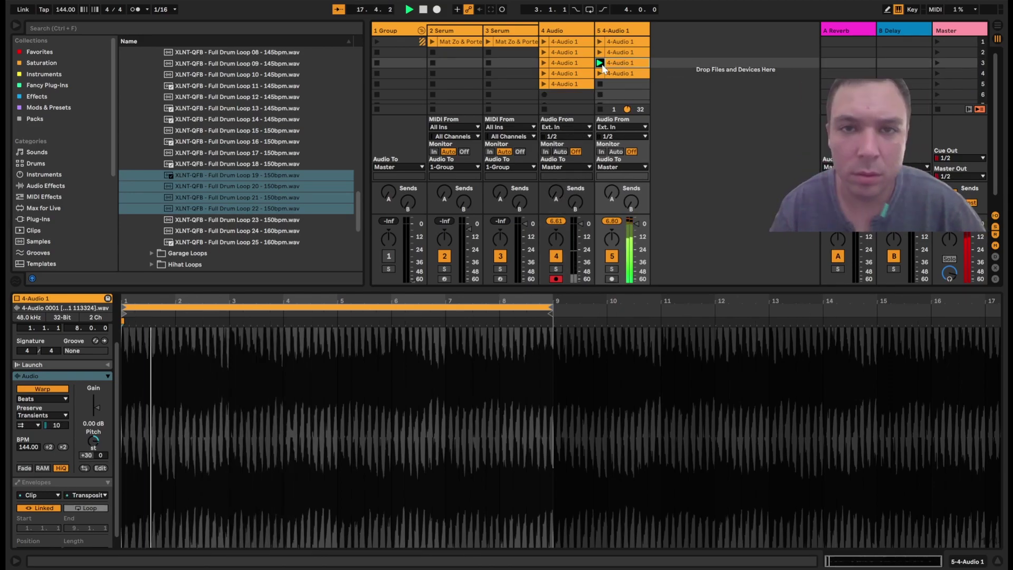
{"action": "left_click", "coordinate": [600, 41]}
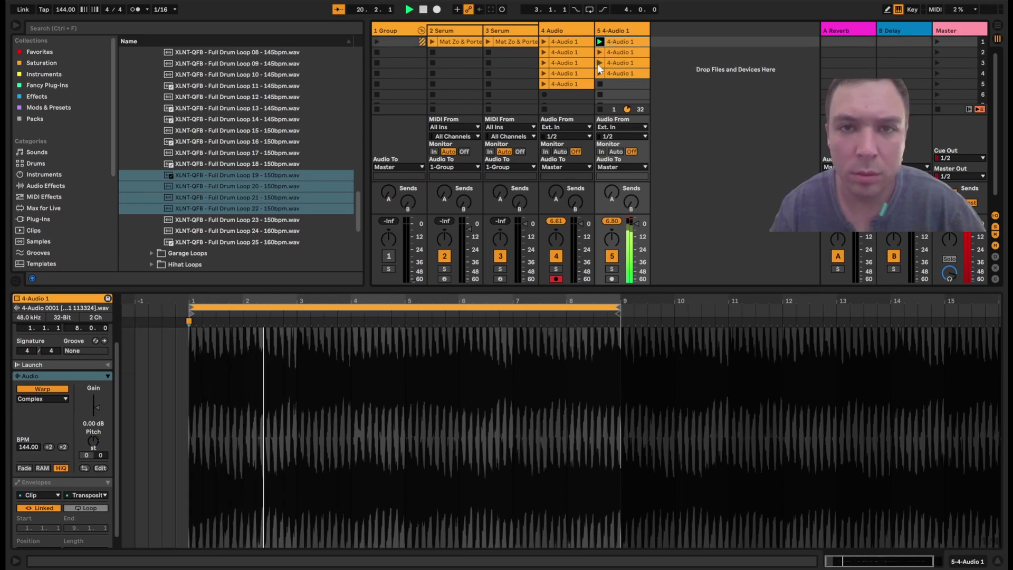
{"action": "left_click", "coordinate": [599, 62]}
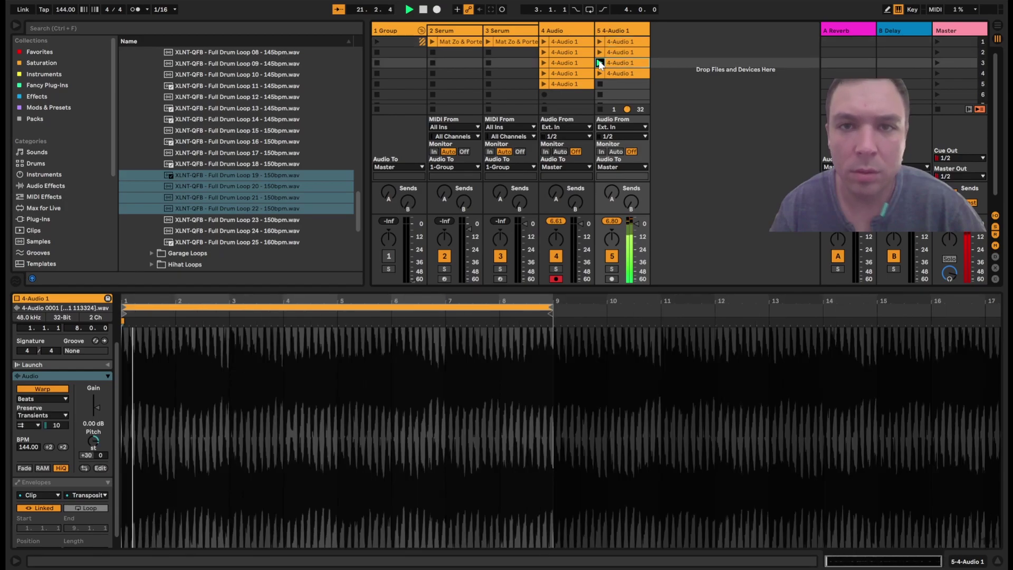
{"action": "left_click", "coordinate": [600, 73]}
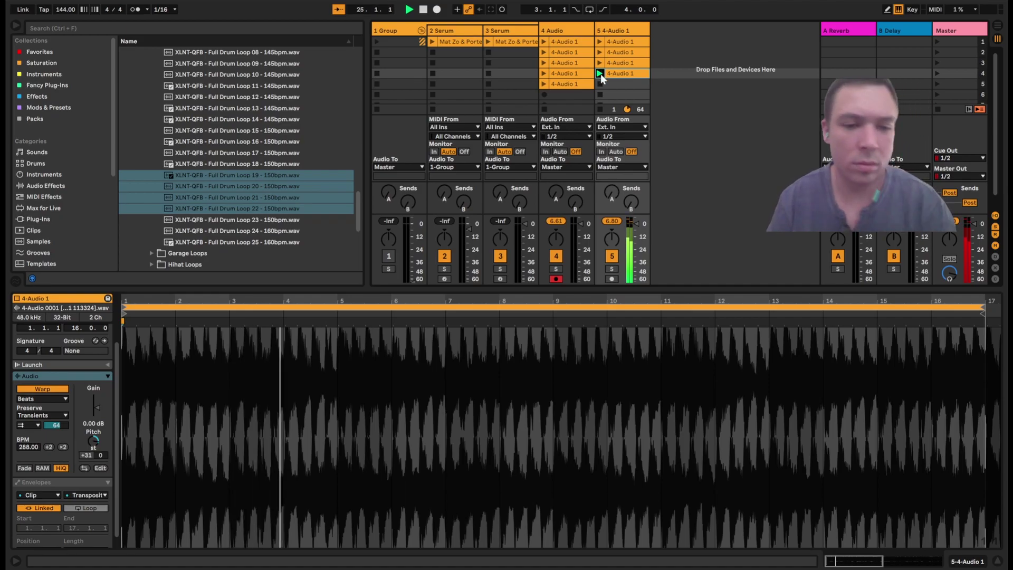
Freeze and flatten the 4 Audio and 5 4-Audio tracks to render their warped clips as new audio.
{"action": "right_click", "coordinate": [571, 33]}
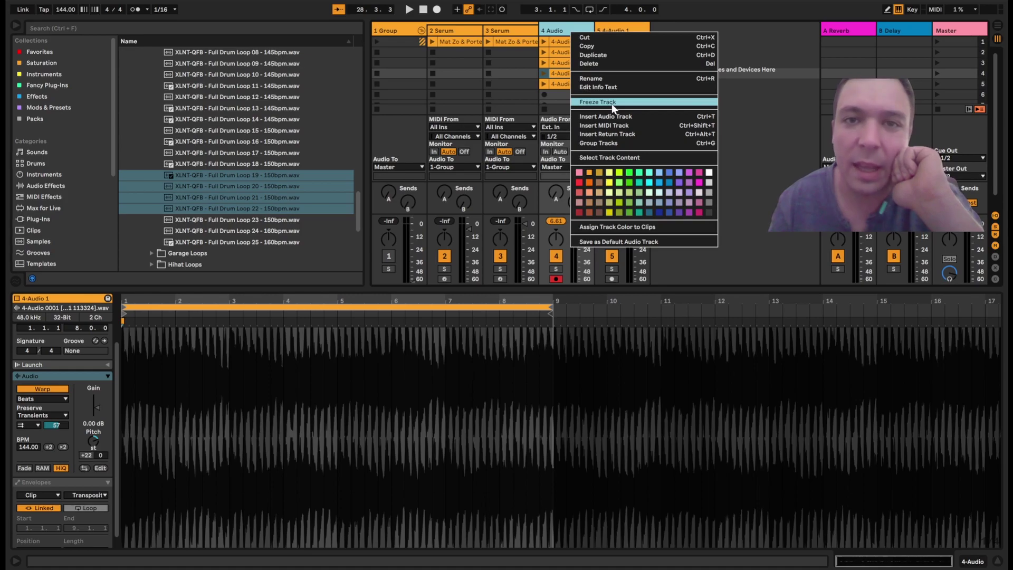
{"action": "left_click", "coordinate": [613, 103]}
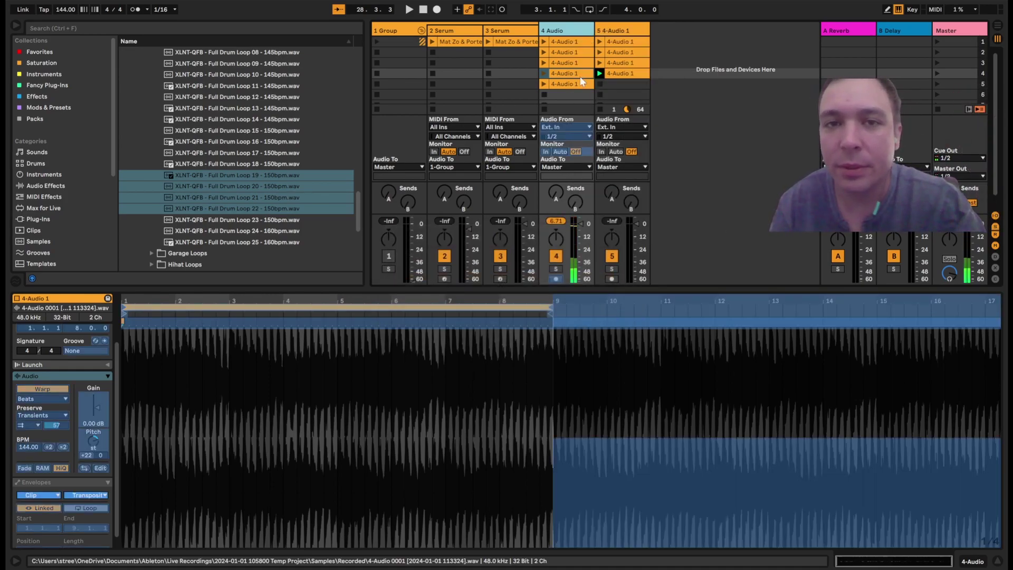
{"action": "right_click", "coordinate": [574, 30]}
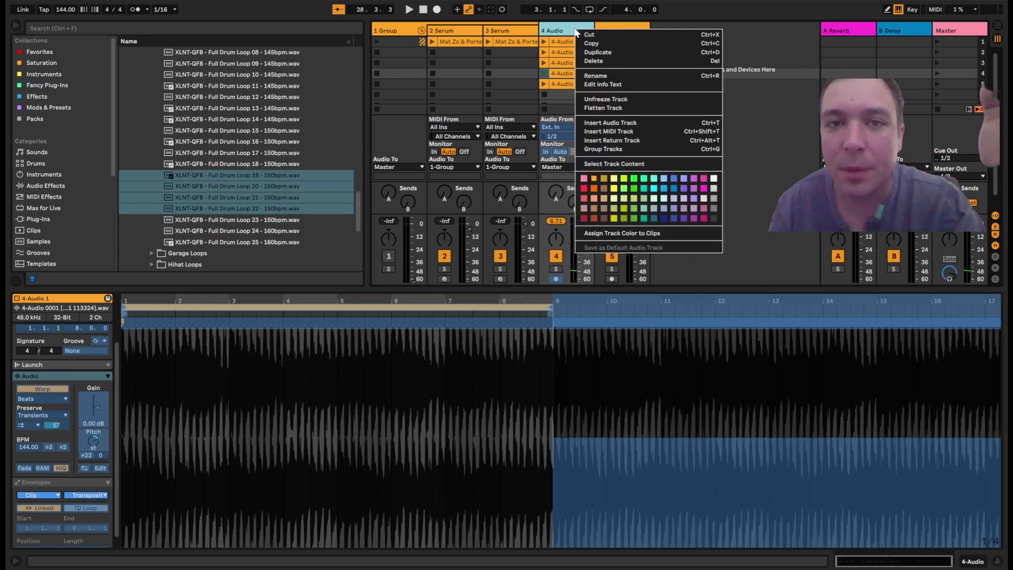
{"action": "left_click", "coordinate": [648, 108]}
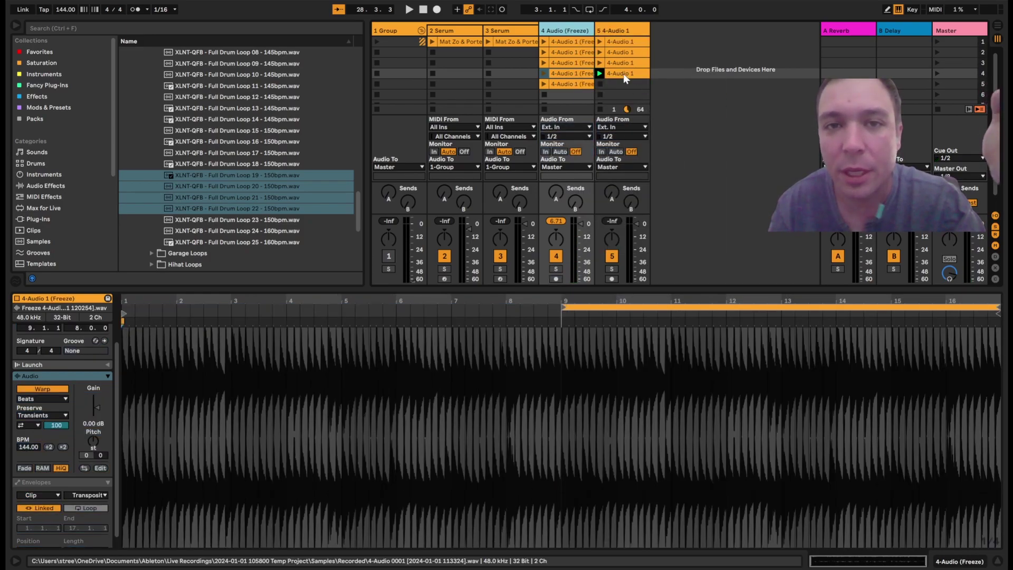
{"action": "right_click", "coordinate": [603, 40]}
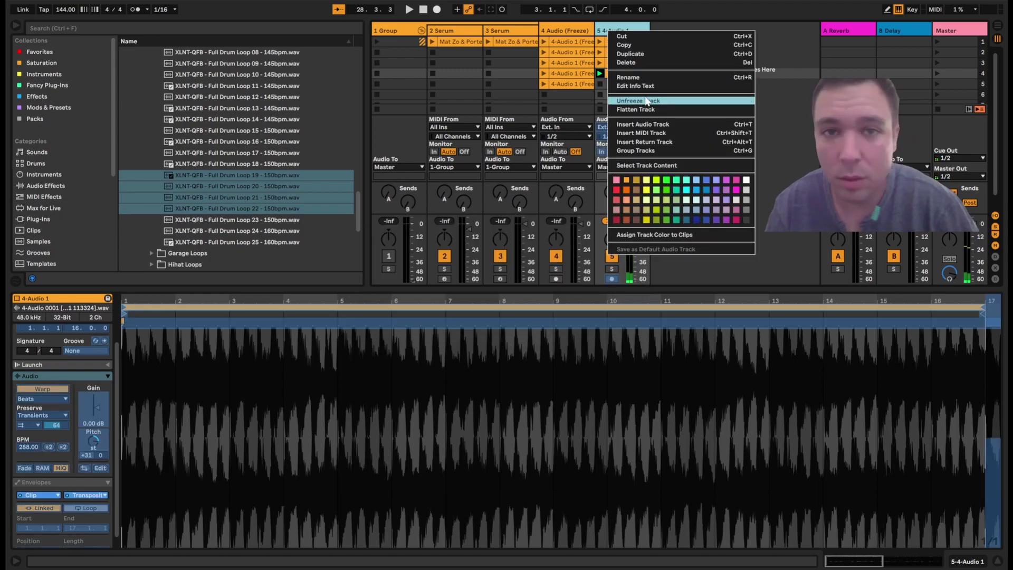
Move the second and third flattened clips of the 4 Audio track onto two new audio tracks.
{"action": "left_click", "coordinate": [565, 49]}
{"action": "left_click_drag", "start_coordinate": [565, 51], "coordinate": [693, 40]}
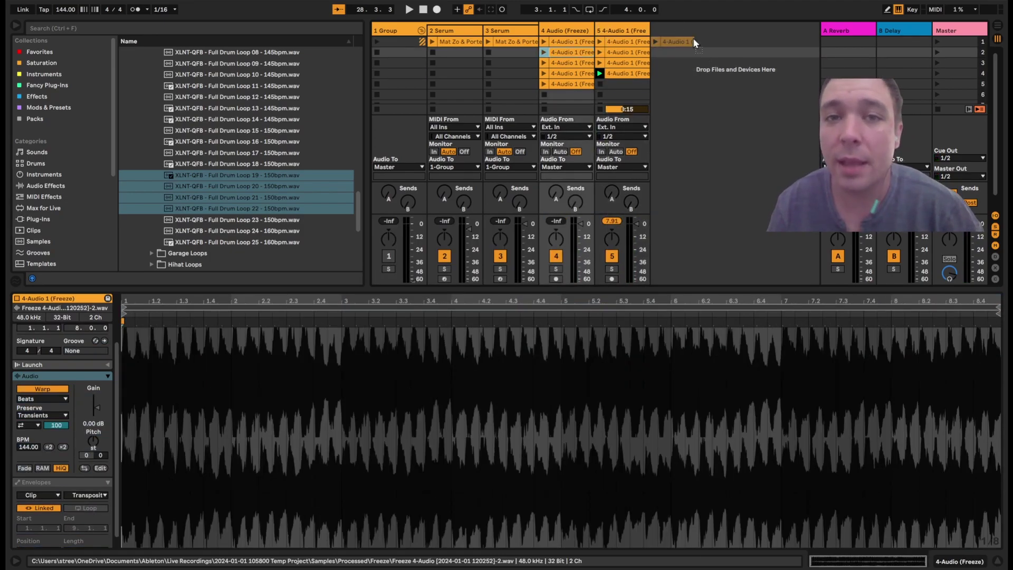
{"action": "left_click_drag", "start_coordinate": [561, 61], "coordinate": [754, 40]}
Play the flattened clip on track 6 in Complex warp mode with its pitch lowered to -48 semitones.
{"action": "left_click", "coordinate": [656, 42]}
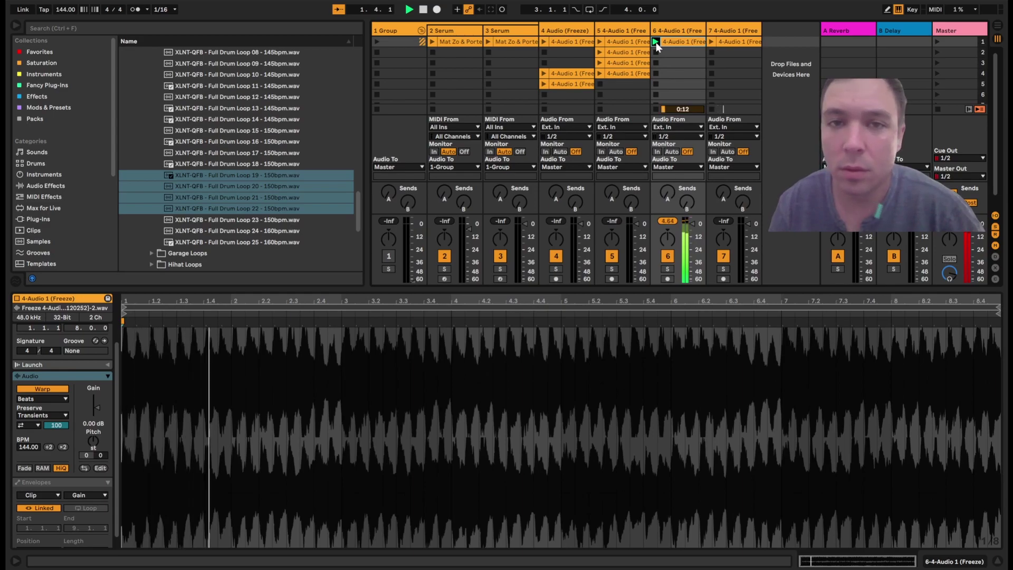
{"action": "left_click", "coordinate": [42, 399]}
{"action": "left_click", "coordinate": [105, 434]}
{"action": "left_click_drag", "start_coordinate": [85, 454], "coordinate": [85, 522]}
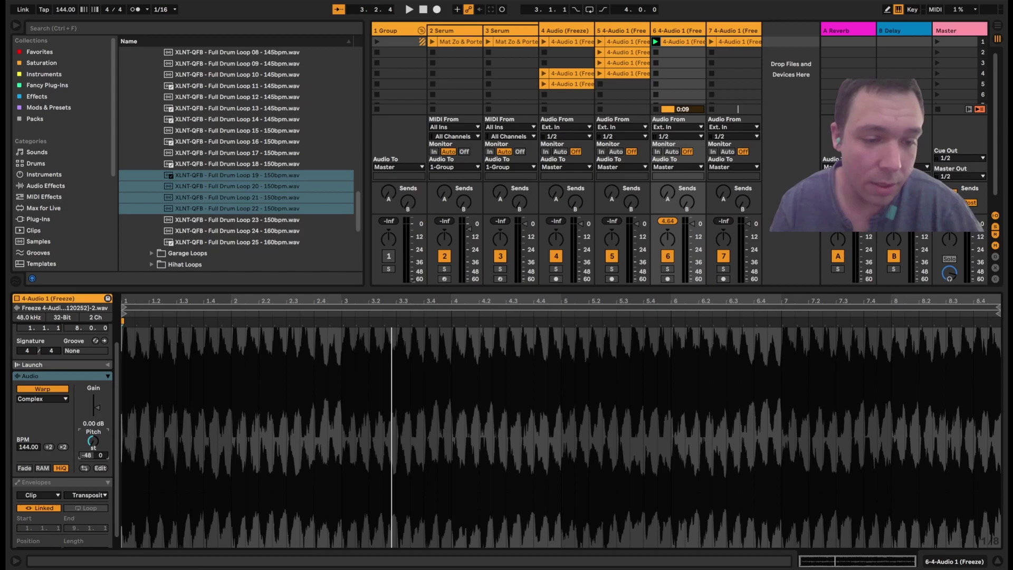
{"action": "left_click", "coordinate": [656, 41]}
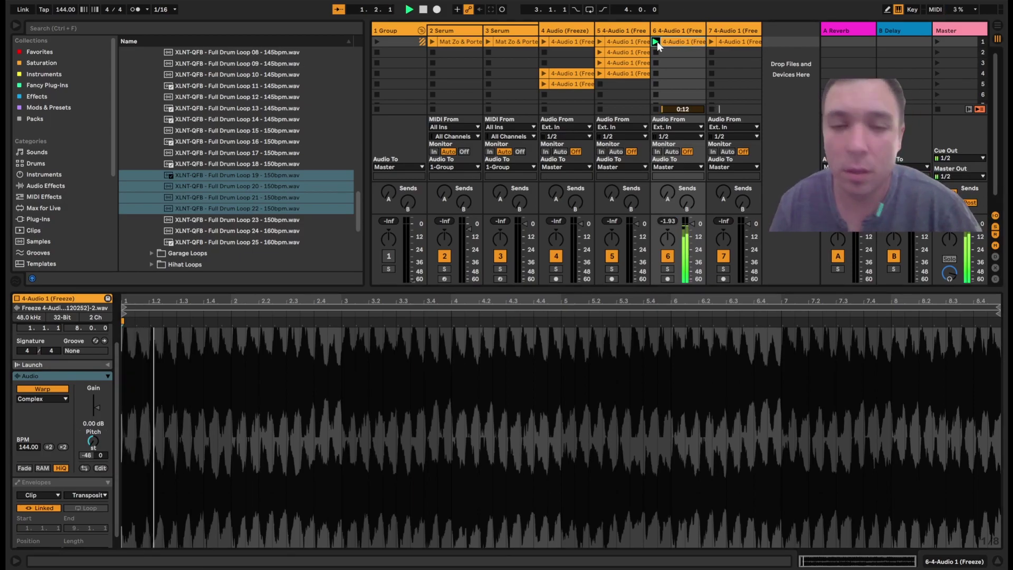
{"action": "left_click_drag", "start_coordinate": [88, 454], "coordinate": [88, 501]}
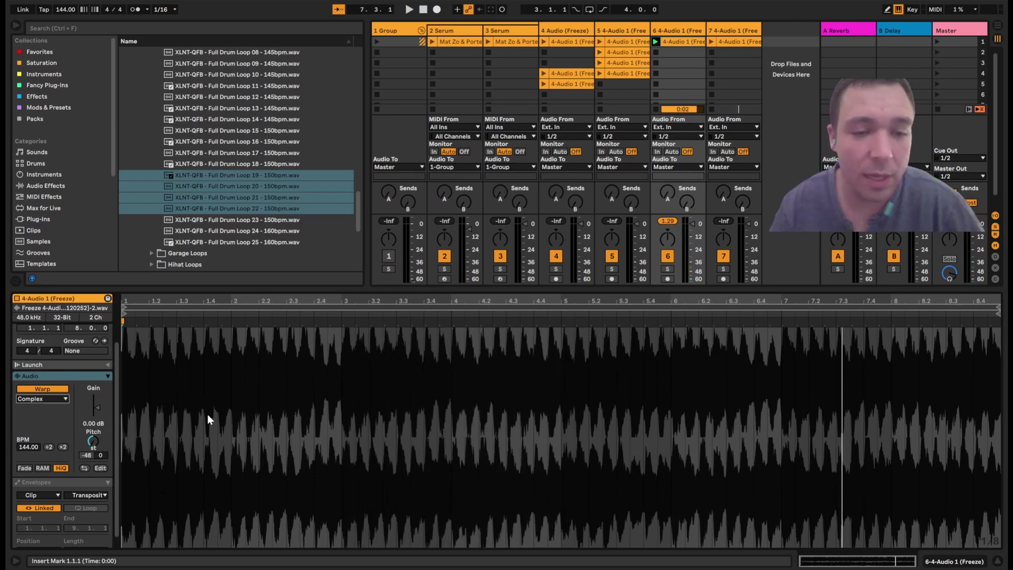
Switch the track 6 clip to Beats warp mode, set its transient envelope to 32, and try the transient loop modes during playback.
{"action": "left_click", "coordinate": [67, 400]}
{"action": "left_click", "coordinate": [37, 407]}
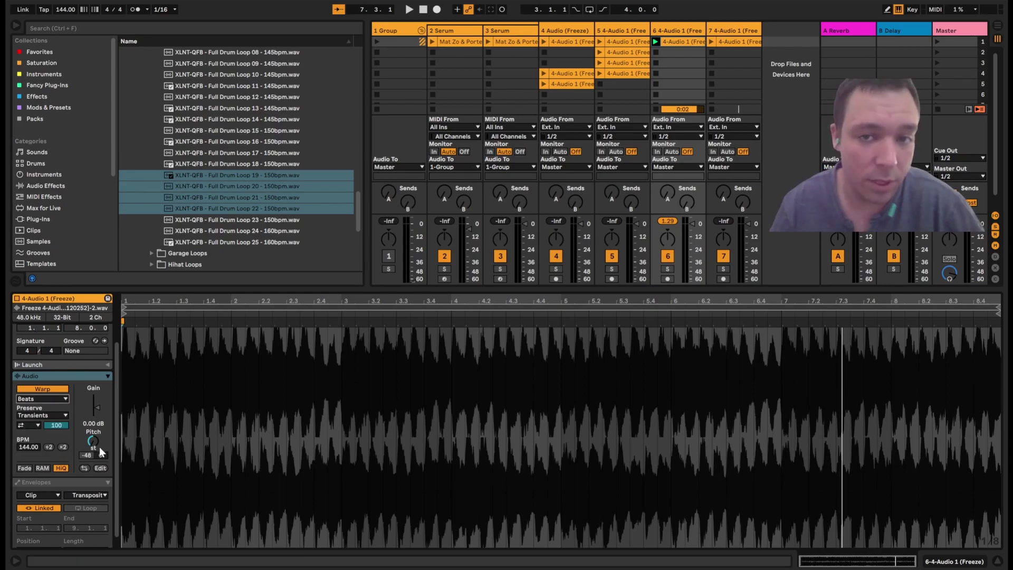
{"action": "key", "text": "space"}
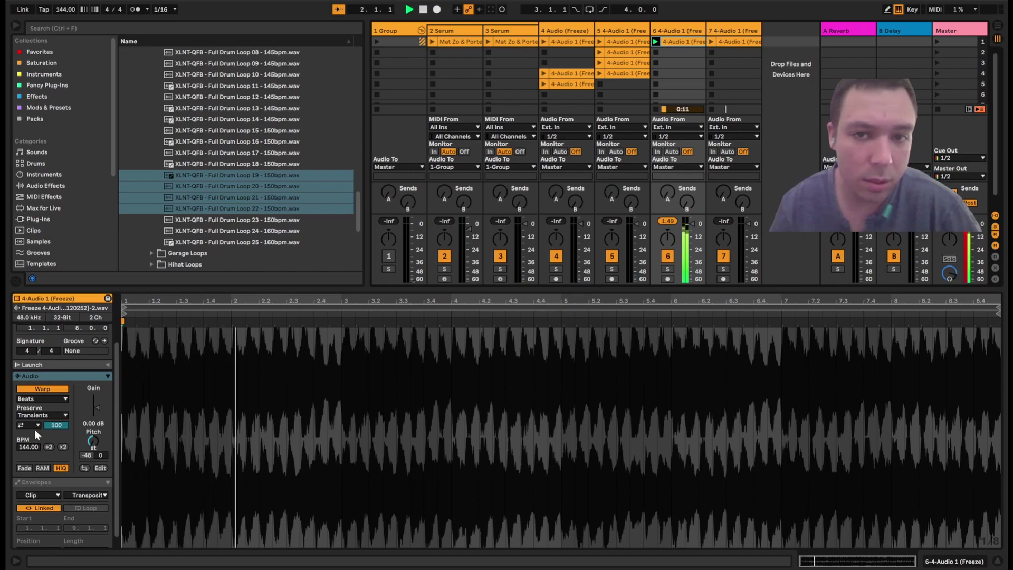
{"action": "left_click", "coordinate": [57, 423]}
{"action": "type", "text": "60"}
{"action": "left_click_drag", "start_coordinate": [61, 455], "coordinate": [67, 477]}
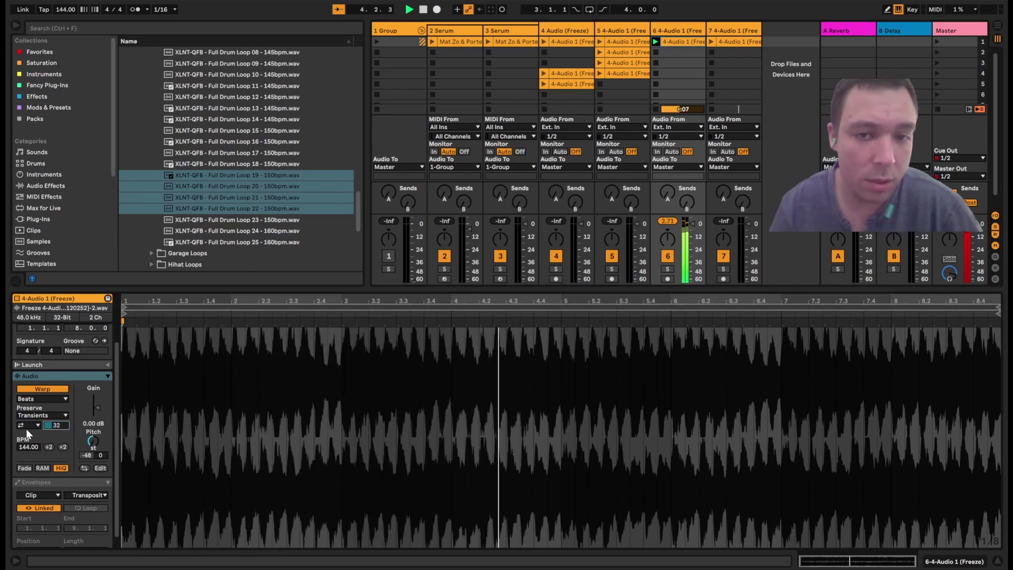
{"action": "left_click", "coordinate": [39, 444]}
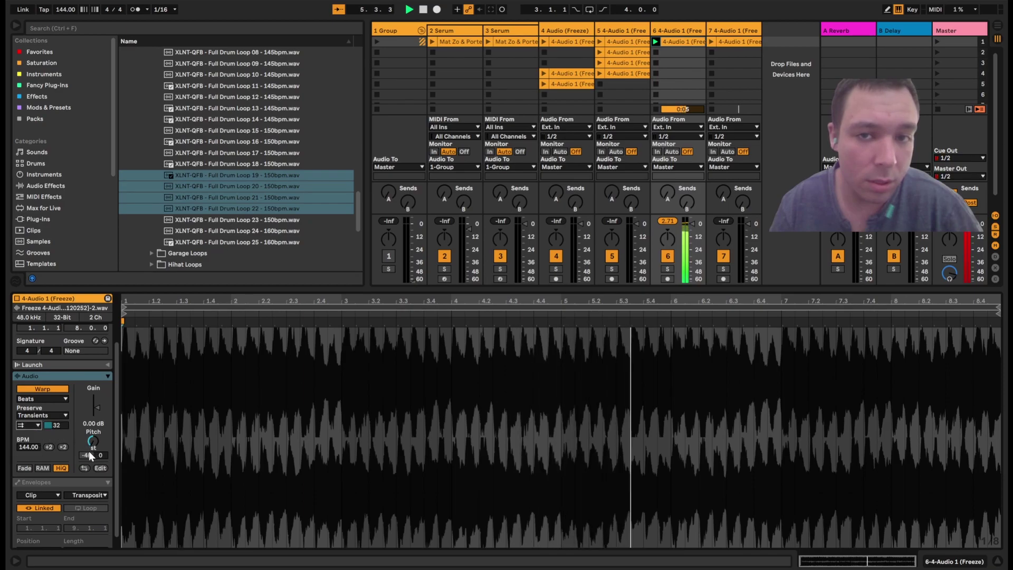
{"action": "left_click_drag", "start_coordinate": [90, 430], "coordinate": [90, 446]}
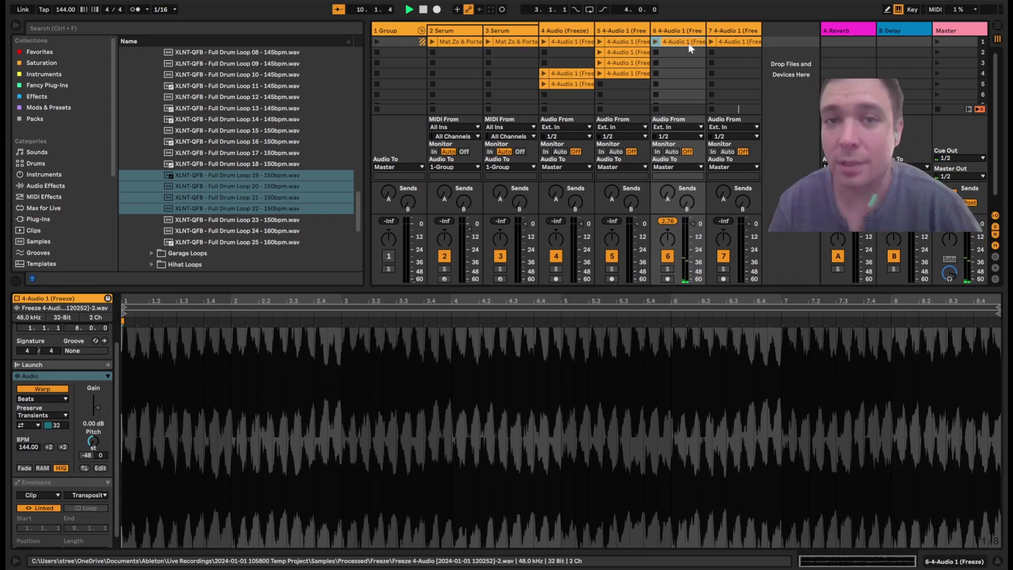
Play the track 7 clip with pitch +48 semitones, forward transient looping and a transient envelope of 69.
{"action": "left_click", "coordinate": [712, 42]}
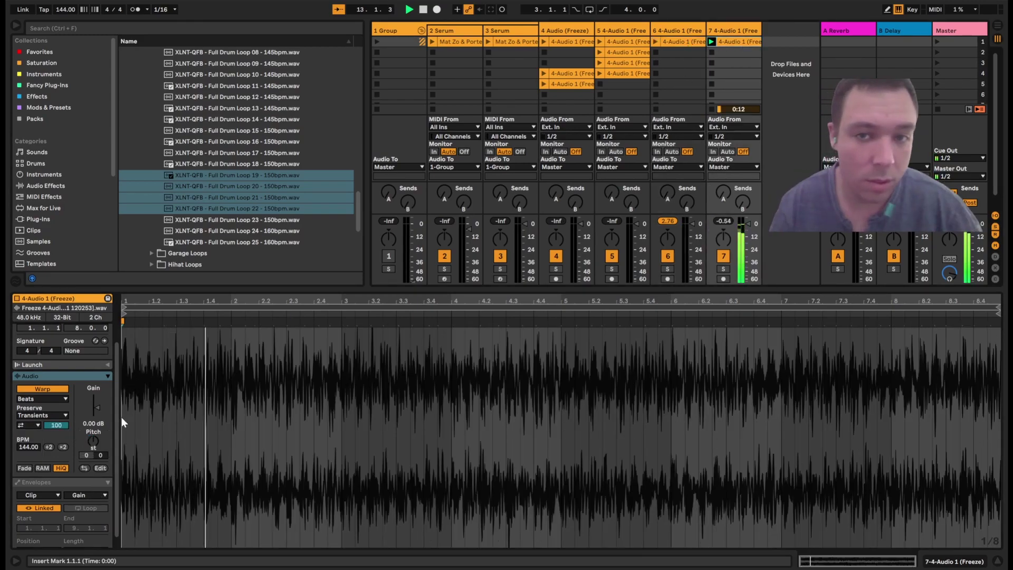
{"action": "left_click_drag", "start_coordinate": [88, 455], "coordinate": [104, 309]}
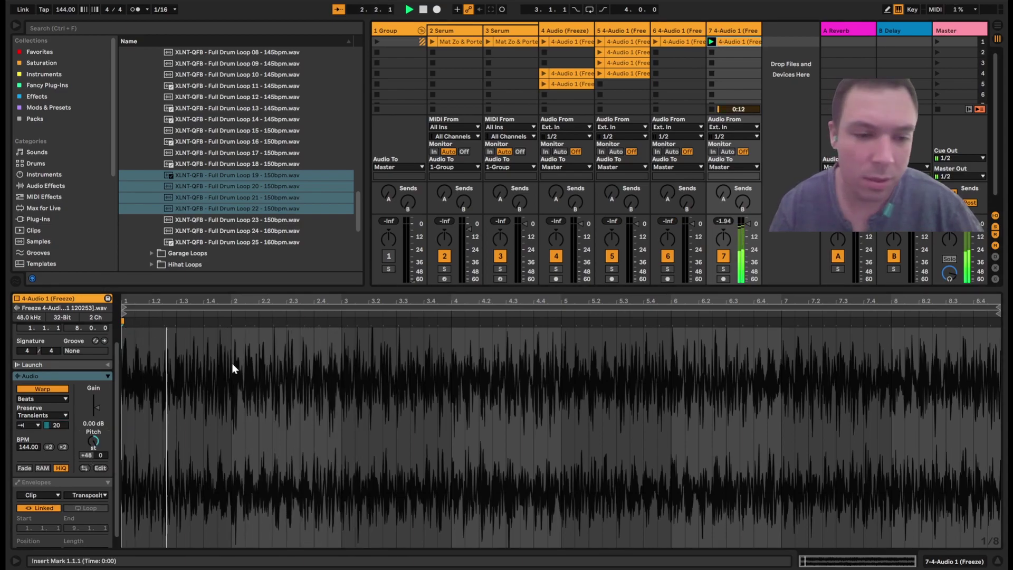
{"action": "left_click", "coordinate": [37, 425]}
{"action": "left_click", "coordinate": [37, 444]}
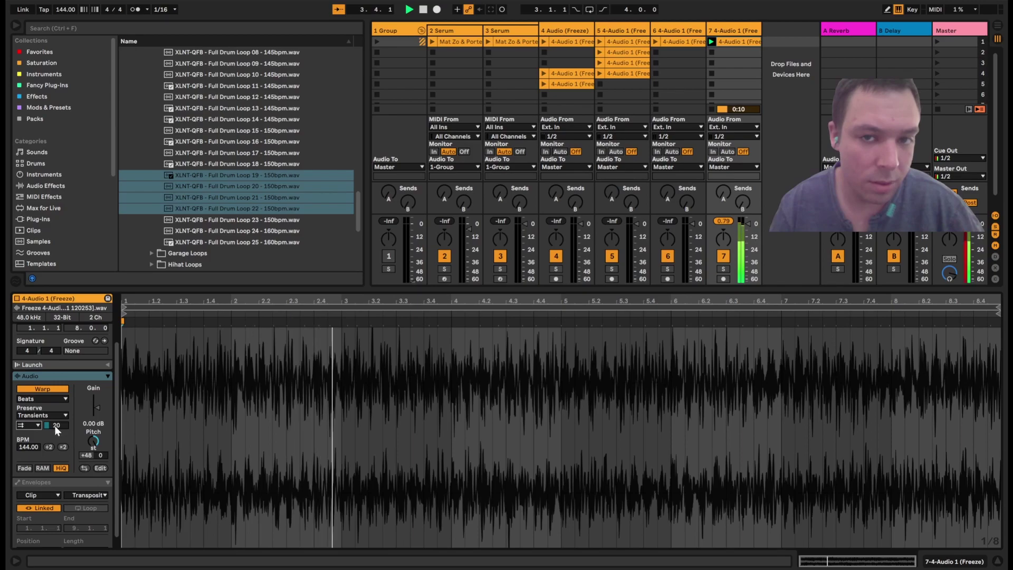
{"action": "left_click_drag", "start_coordinate": [59, 426], "coordinate": [72, 388]}
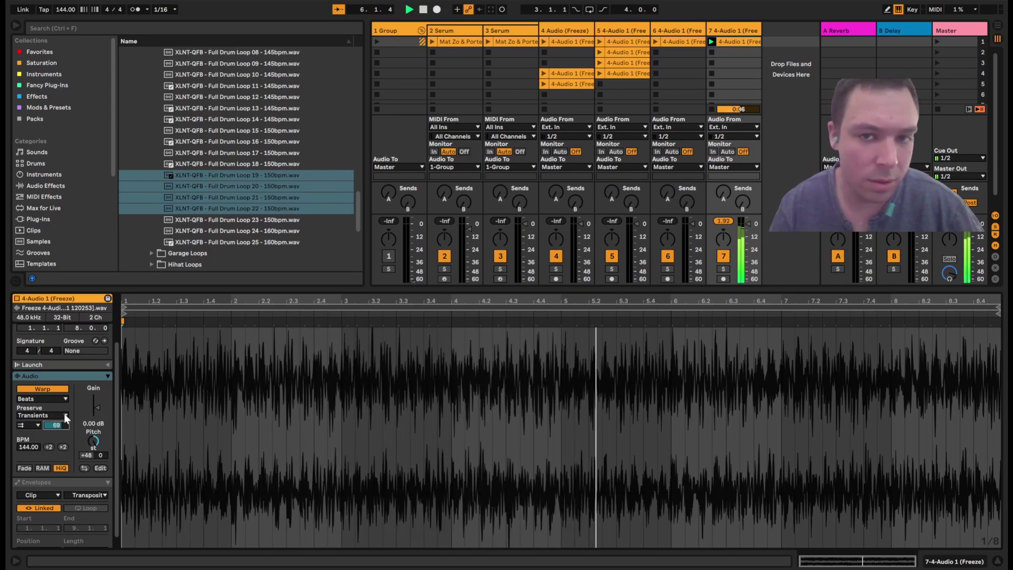
{"action": "mouse_move", "coordinate": [93, 451]}
{"action": "left_mouse_down"}
{"action": "mouse_move", "coordinate": [90, 476]}
{"action": "mouse_move", "coordinate": [90, 459]}
{"action": "left_mouse_up"}
Try the track 7 clip at 72, 36 and 288 BPM, with back-and-forth transient looping and a transient envelope of 28.
{"action": "left_click", "coordinate": [48, 447]}
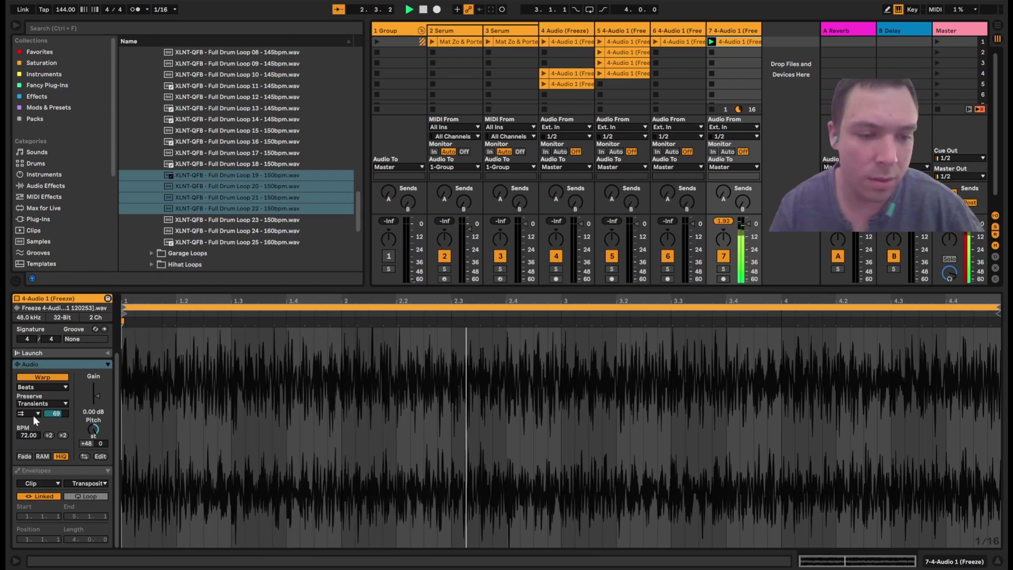
{"action": "left_click", "coordinate": [50, 435]}
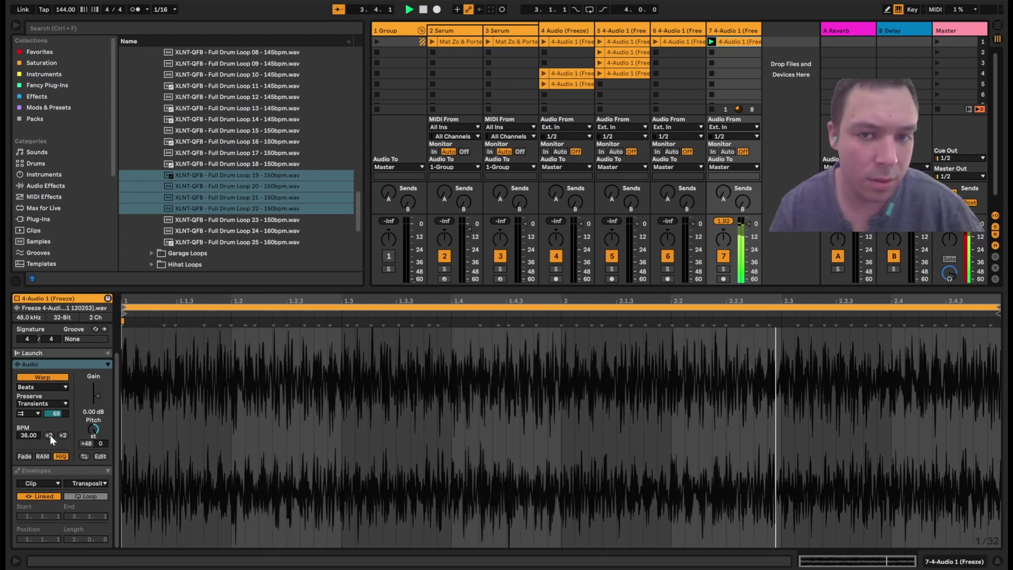
{"action": "left_click", "coordinate": [62, 435]}
{"action": "left_click", "coordinate": [62, 435]}
{"action": "left_click", "coordinate": [62, 436]}
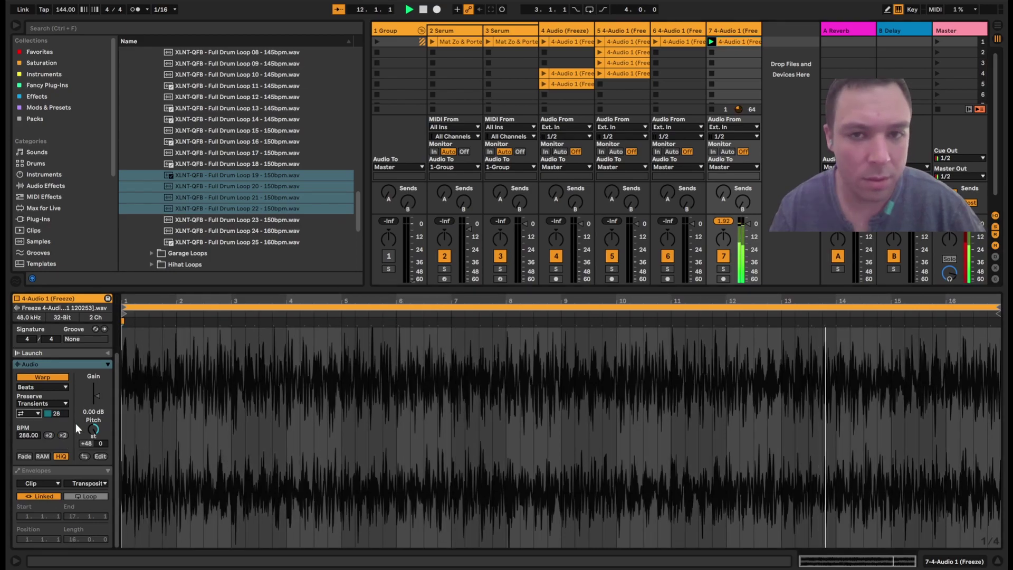
{"action": "left_click", "coordinate": [89, 426]}
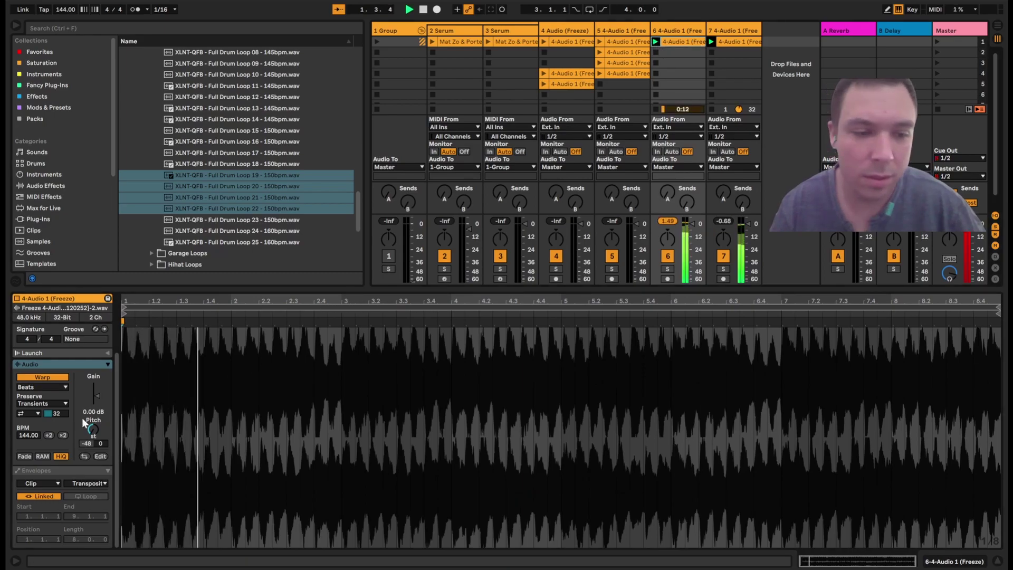
Mute track 7 and stop its clip, and adjust the track 6 clip's transient envelope to 46 while trying its loop modes.
{"action": "left_click", "coordinate": [723, 255]}
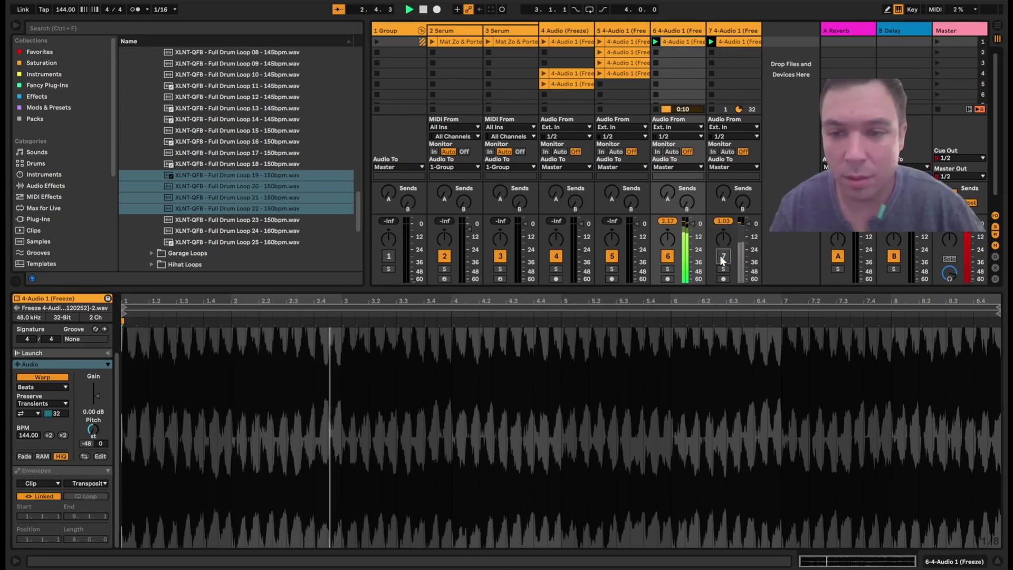
{"action": "left_click", "coordinate": [713, 86]}
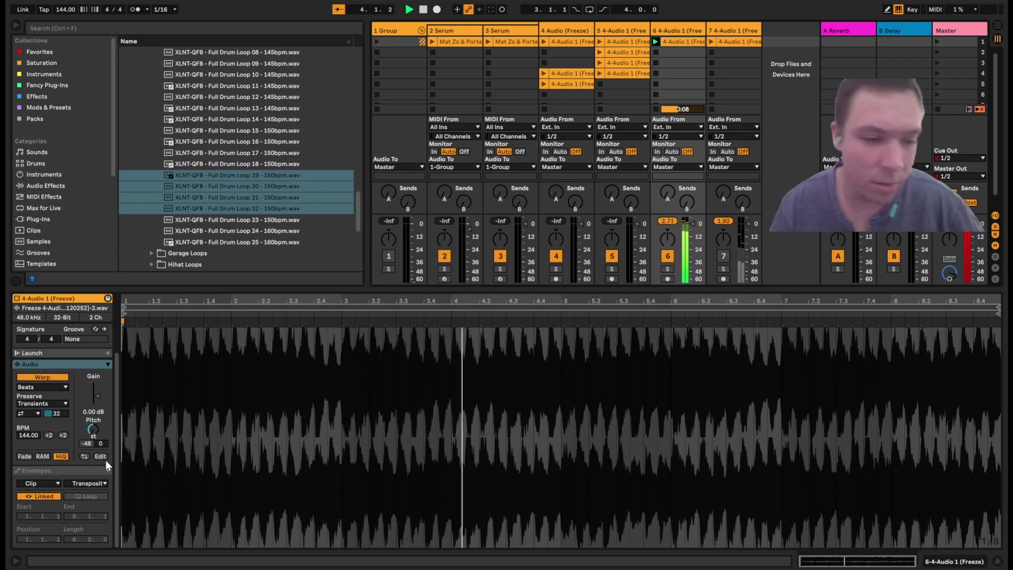
{"action": "left_click_drag", "start_coordinate": [59, 412], "coordinate": [34, 412]}
{"action": "left_click", "coordinate": [28, 433]}
{"action": "left_click", "coordinate": [35, 429]}
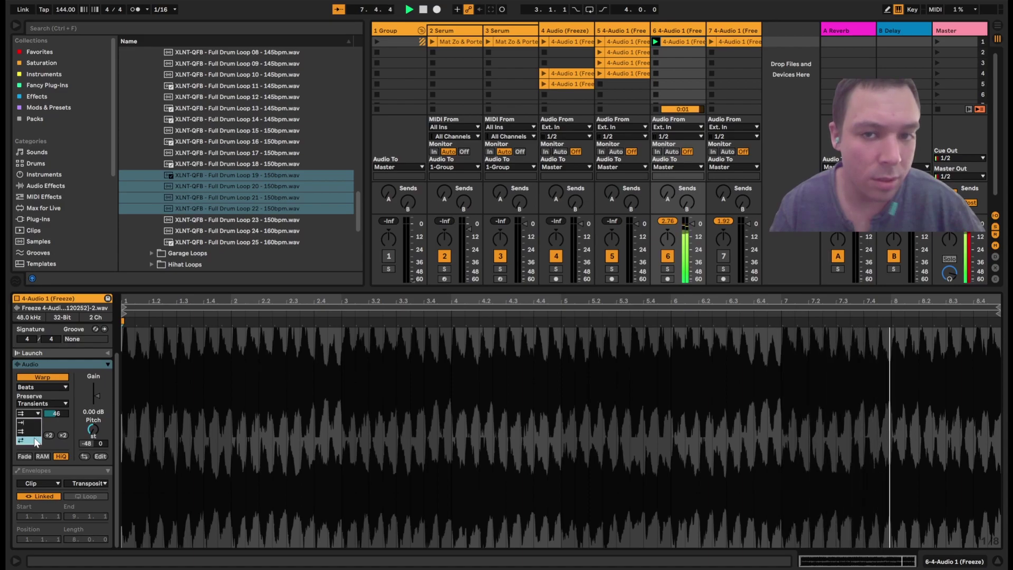
Duplicate the track 6 clip into the second slot, switch the copy to Tones warp mode and adjust its grain size.
{"action": "left_click", "coordinate": [64, 386]}
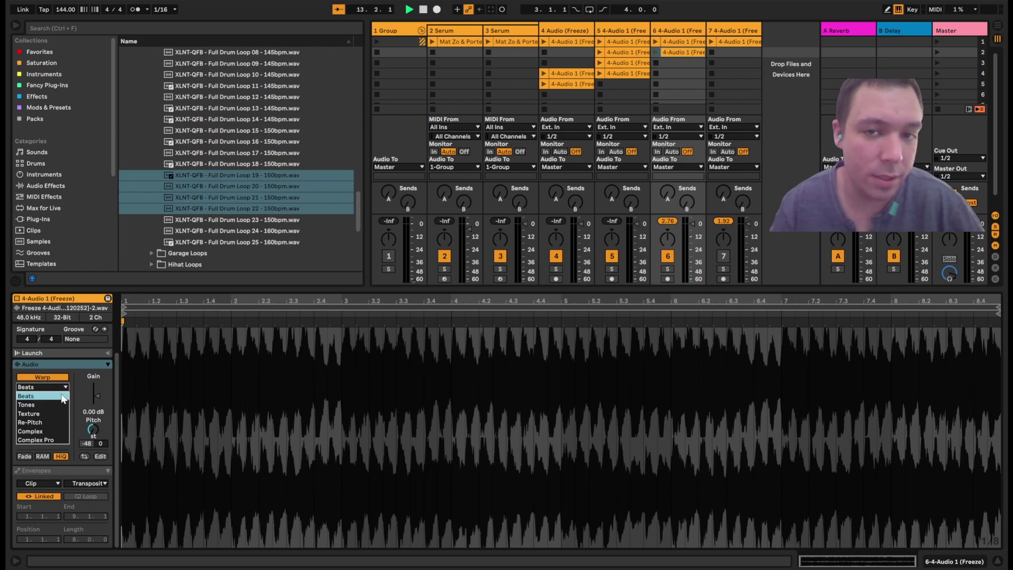
{"action": "left_click", "coordinate": [32, 396]}
{"action": "left_click_drag", "start_coordinate": [58, 402], "coordinate": [75, 352]}
Switch the second-slot clip to Texture warp mode with grain size 2.00 and flux 32.81, and replay it.
{"action": "left_click", "coordinate": [64, 386]}
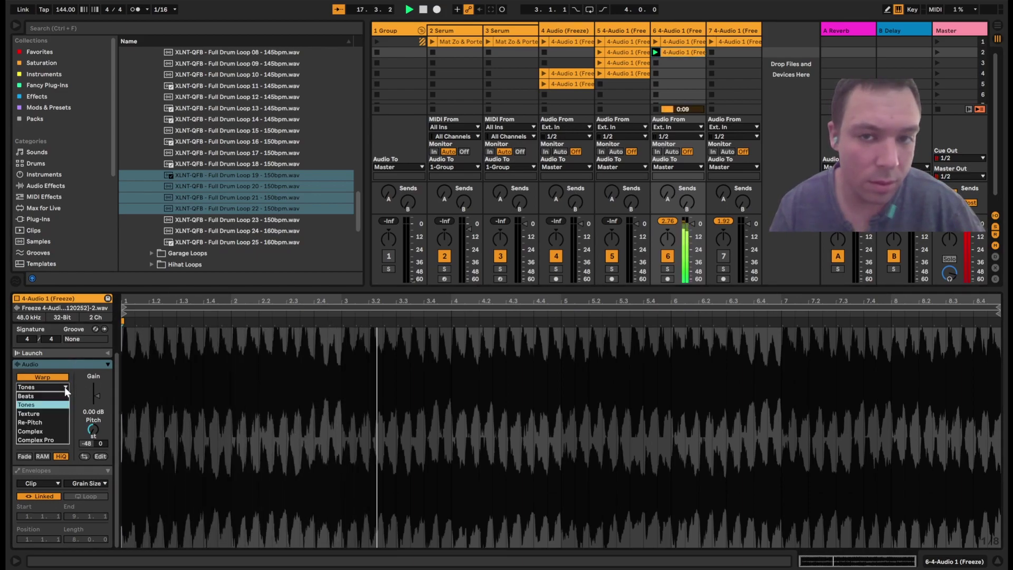
{"action": "left_click", "coordinate": [57, 402]}
{"action": "left_click_drag", "start_coordinate": [57, 400], "coordinate": [66, 380]}
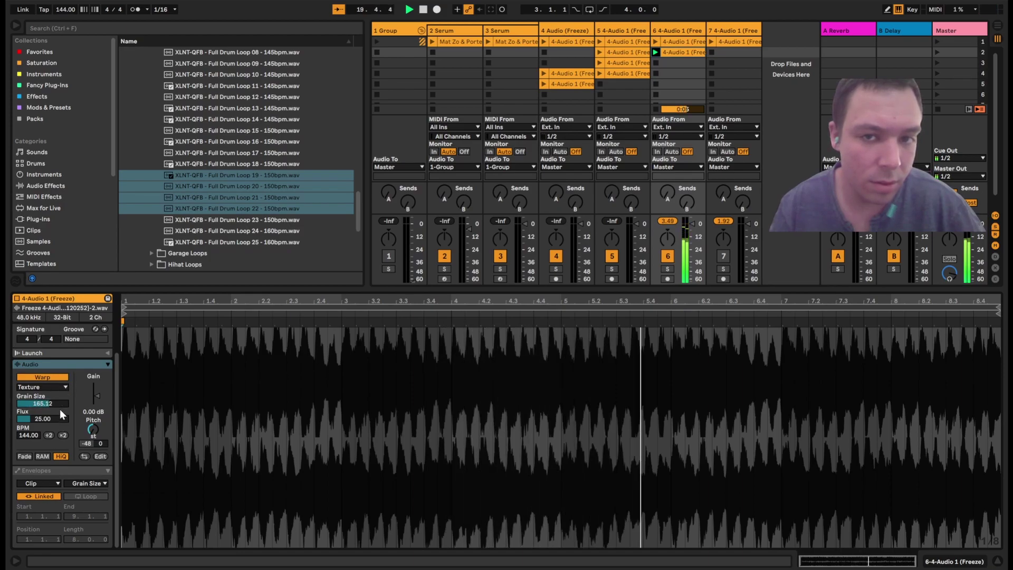
{"action": "mouse_move", "coordinate": [63, 400]}
{"action": "left_mouse_down"}
{"action": "mouse_move", "coordinate": [65, 390]}
{"action": "mouse_move", "coordinate": [60, 445]}
{"action": "mouse_move", "coordinate": [62, 409]}
{"action": "left_mouse_up"}
{"action": "left_click", "coordinate": [656, 52]}
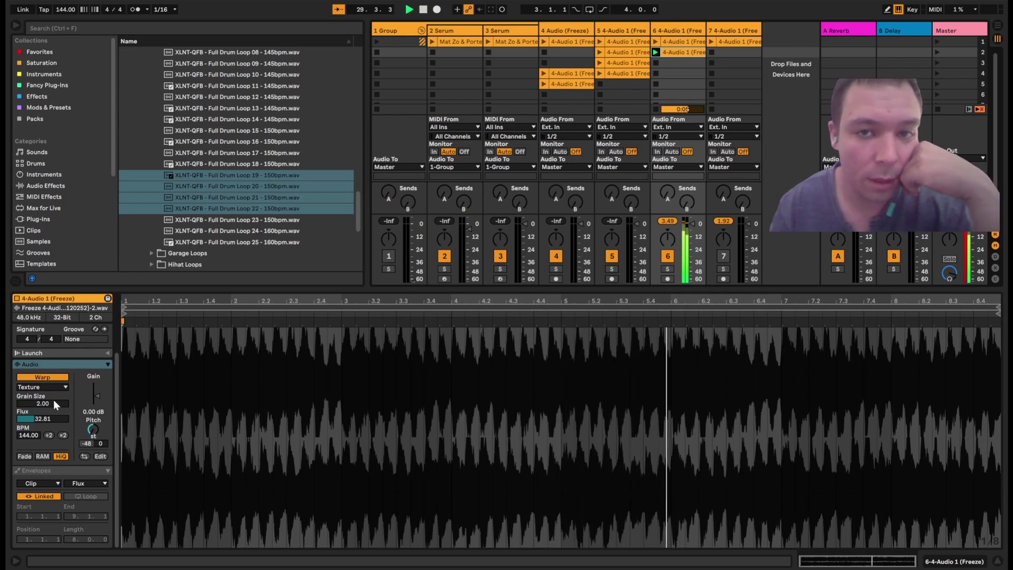
{"action": "left_click", "coordinate": [423, 10]}
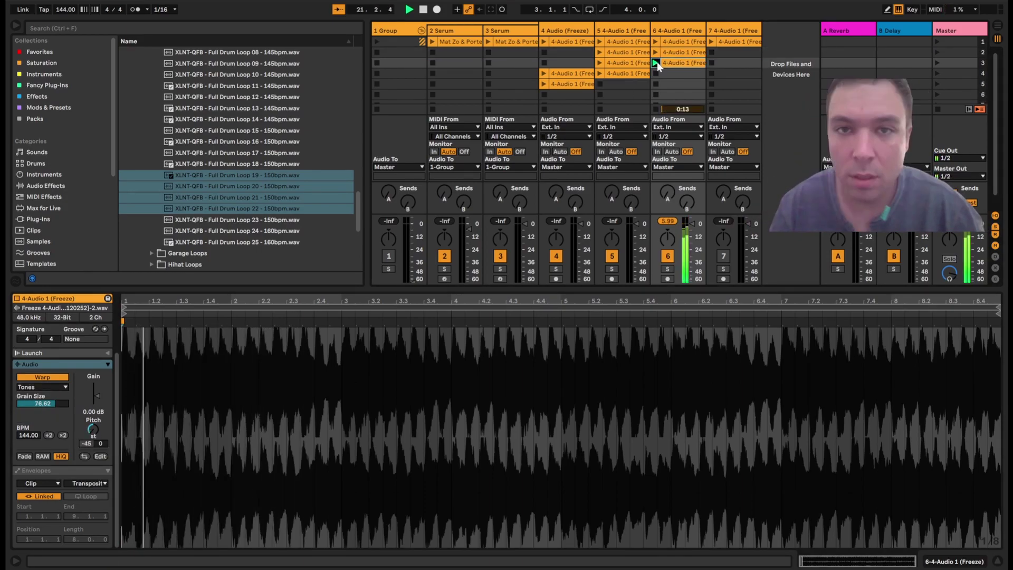
Set the grain size of the third track 6 clip to 12.00.
{"action": "left_click", "coordinate": [47, 402]}
{"action": "type", "text": "12"}
{"action": "key", "text": "Return"}
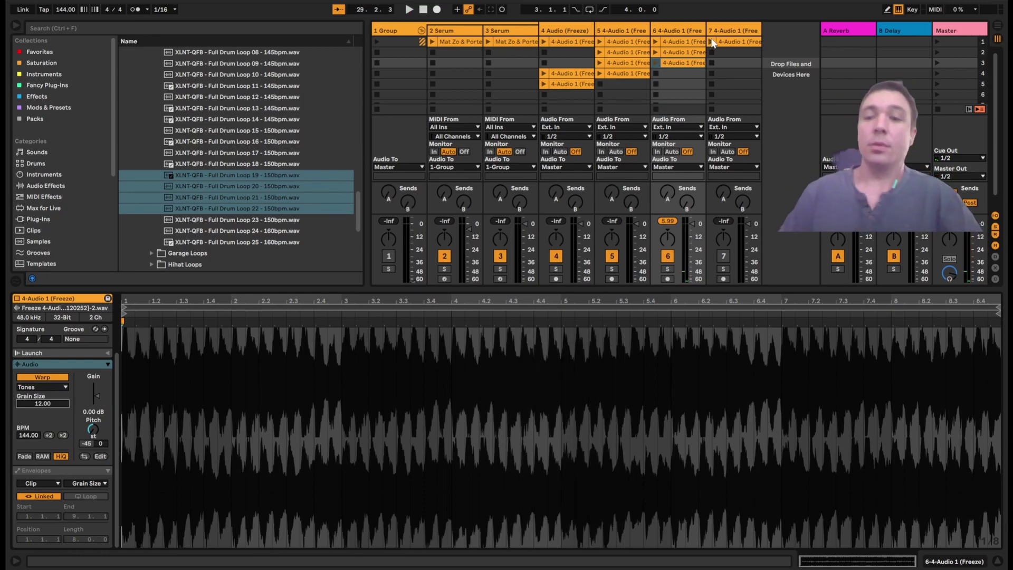
Play the track 7 clip, duplicate it into the second slot and open the copy's warp mode choices.
{"action": "left_click", "coordinate": [711, 41]}
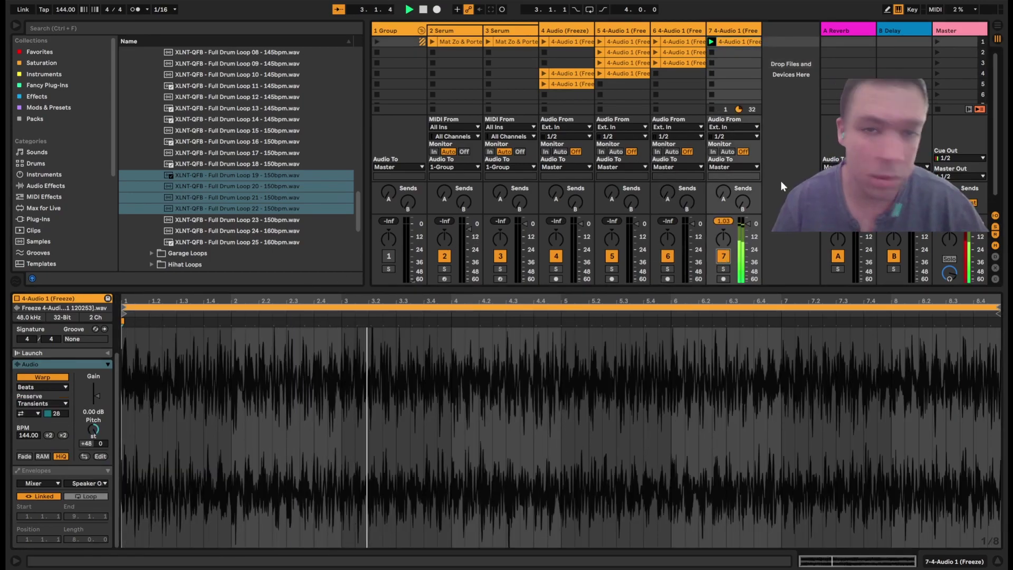
{"action": "key", "text": "ctrl+d"}
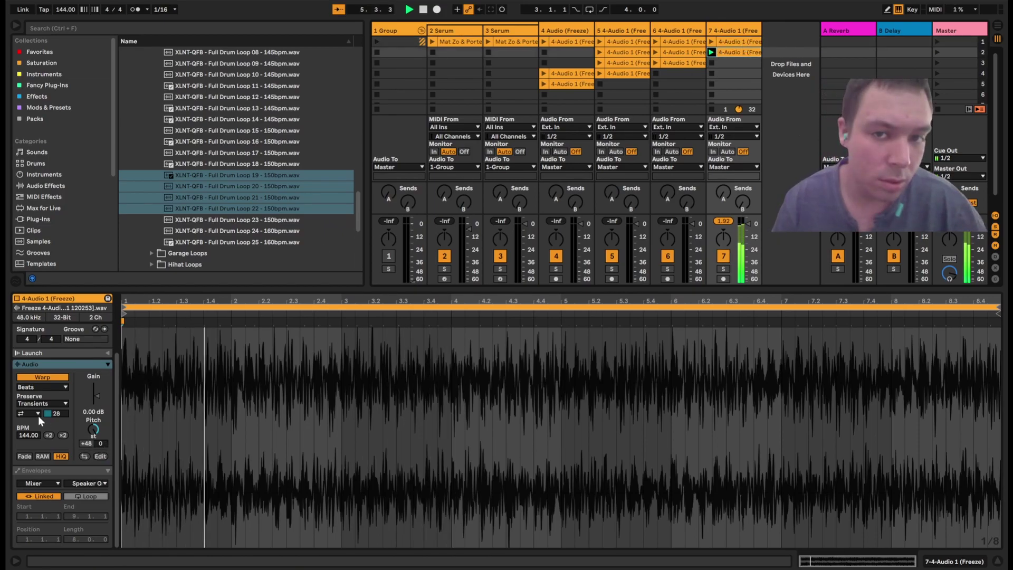
{"action": "left_click", "coordinate": [55, 385]}
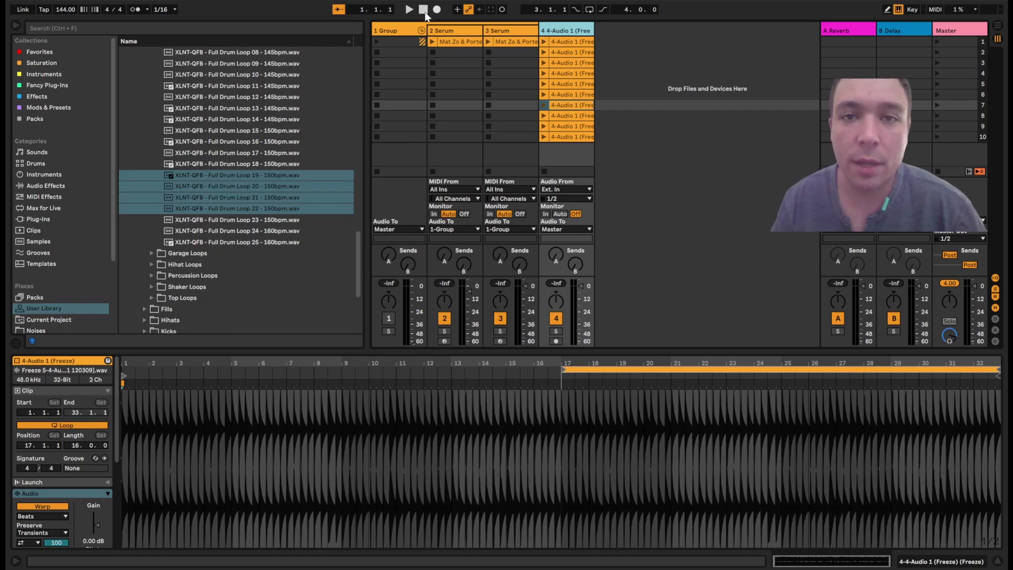
Fold the Serum group and audition the first three track 4 clips, moving the third onto a new track 5.
{"action": "left_click", "coordinate": [421, 30]}
{"action": "left_click", "coordinate": [432, 38]}
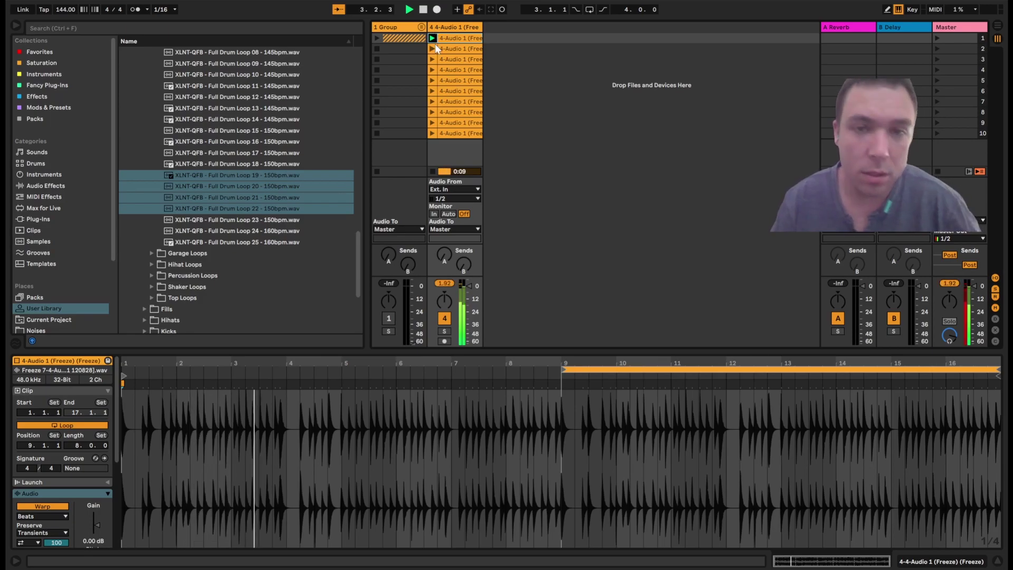
{"action": "left_click", "coordinate": [432, 49]}
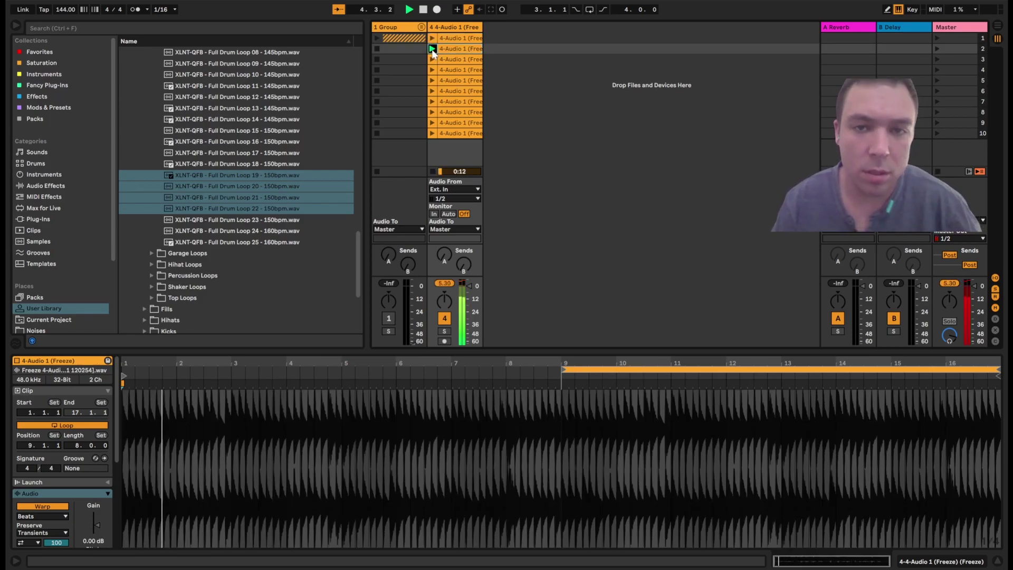
{"action": "left_click", "coordinate": [432, 59]}
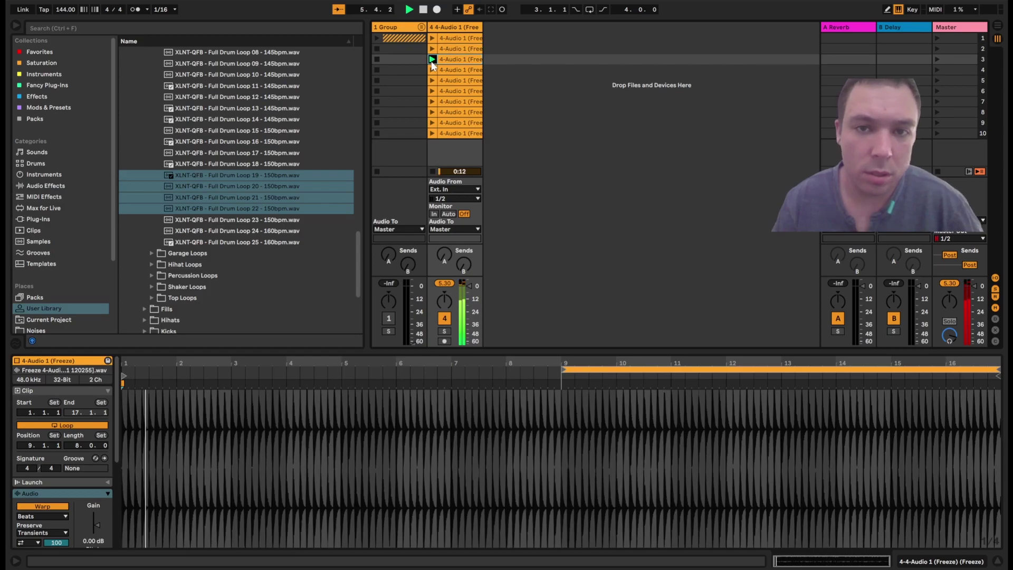
{"action": "left_click_drag", "start_coordinate": [454, 59], "coordinate": [494, 39]}
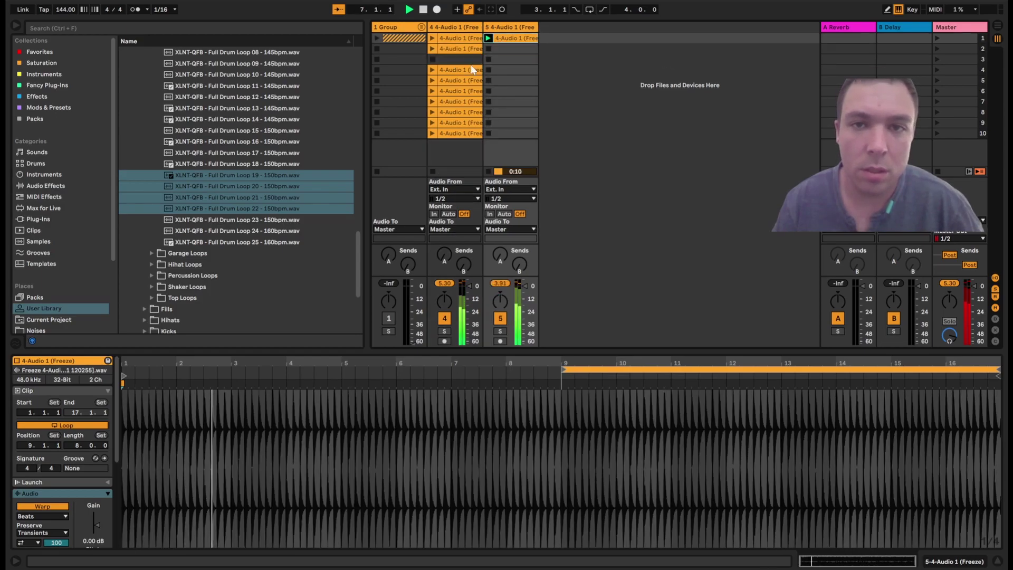
Play track 4's fourth clip on its own by stopping track 5, and move it onto a new track 6.
{"action": "left_click", "coordinate": [432, 71]}
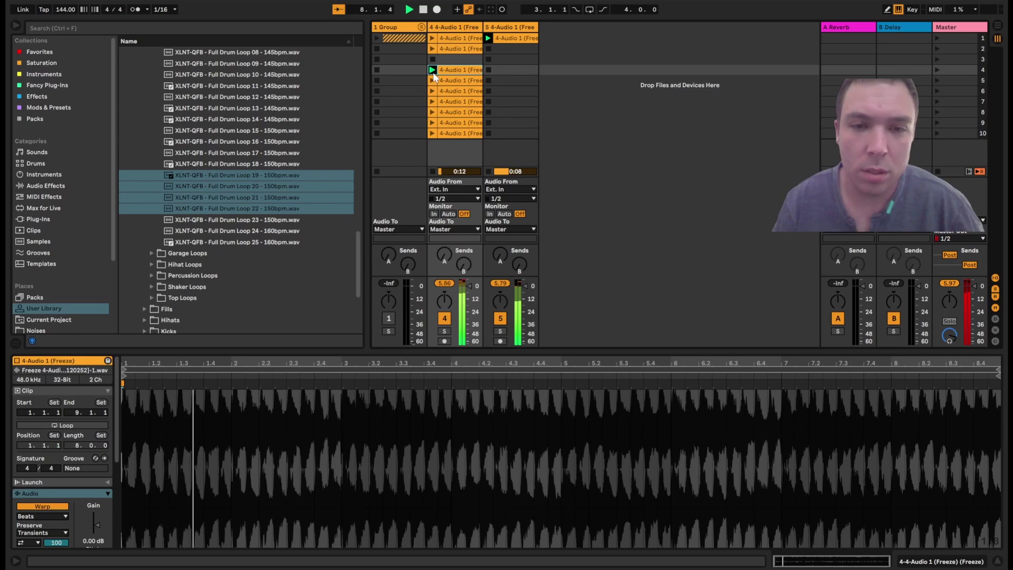
{"action": "left_click", "coordinate": [488, 170]}
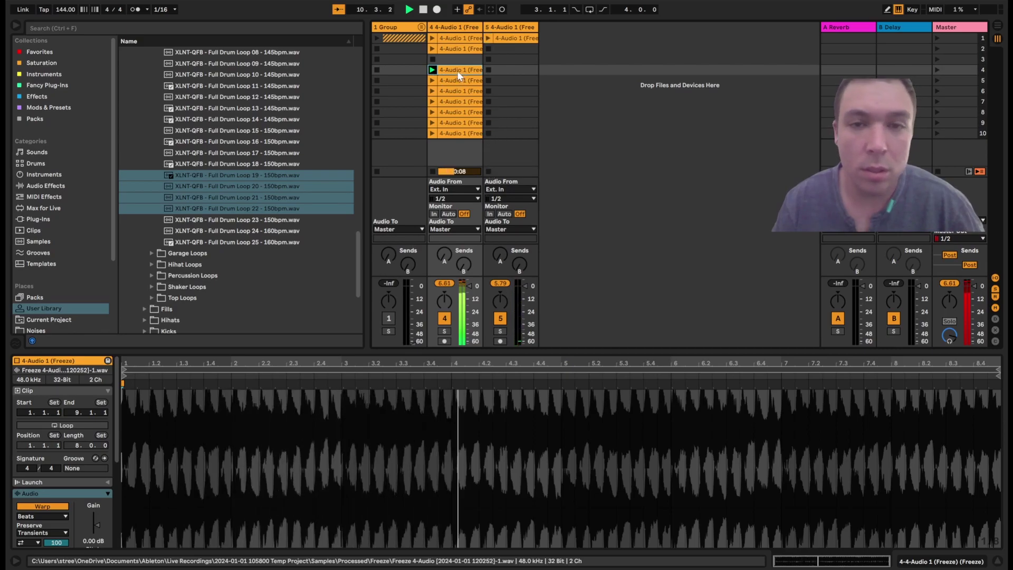
{"action": "left_click_drag", "start_coordinate": [457, 70], "coordinate": [591, 42]}
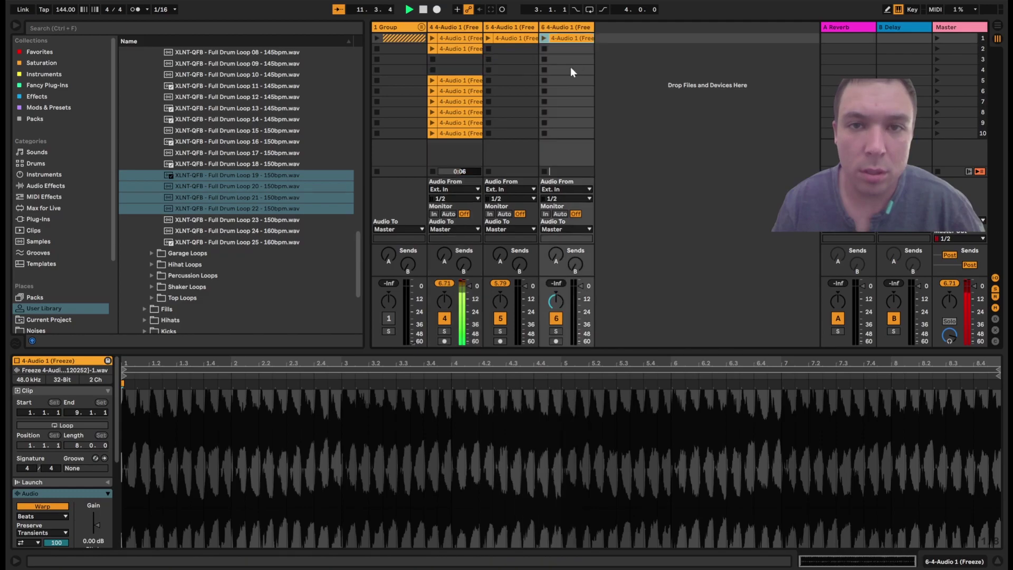
Play track 4's fifth clip with track 6 stopped, and move it onto a new track 7.
{"action": "left_click", "coordinate": [434, 83]}
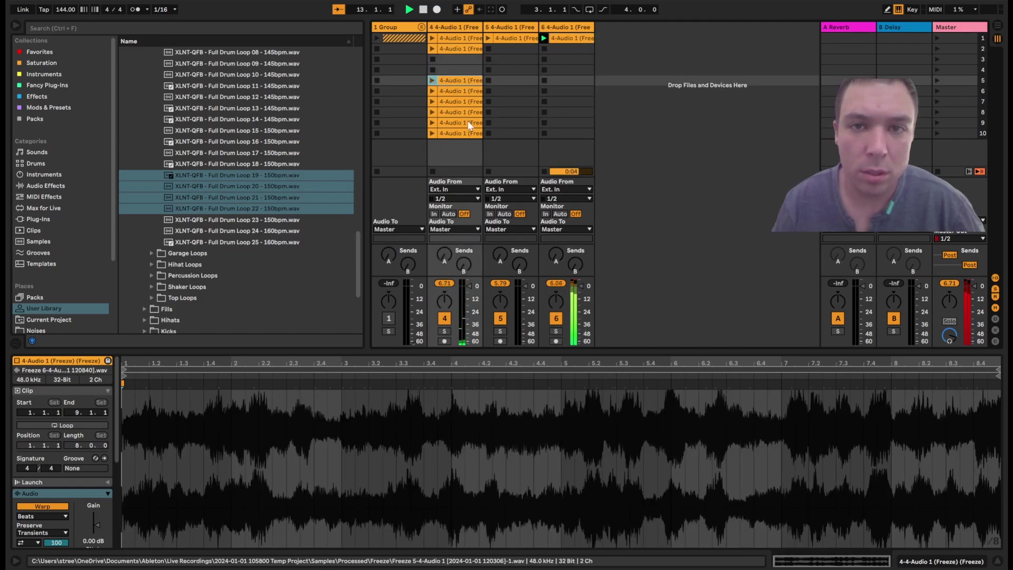
{"action": "left_click", "coordinate": [433, 81]}
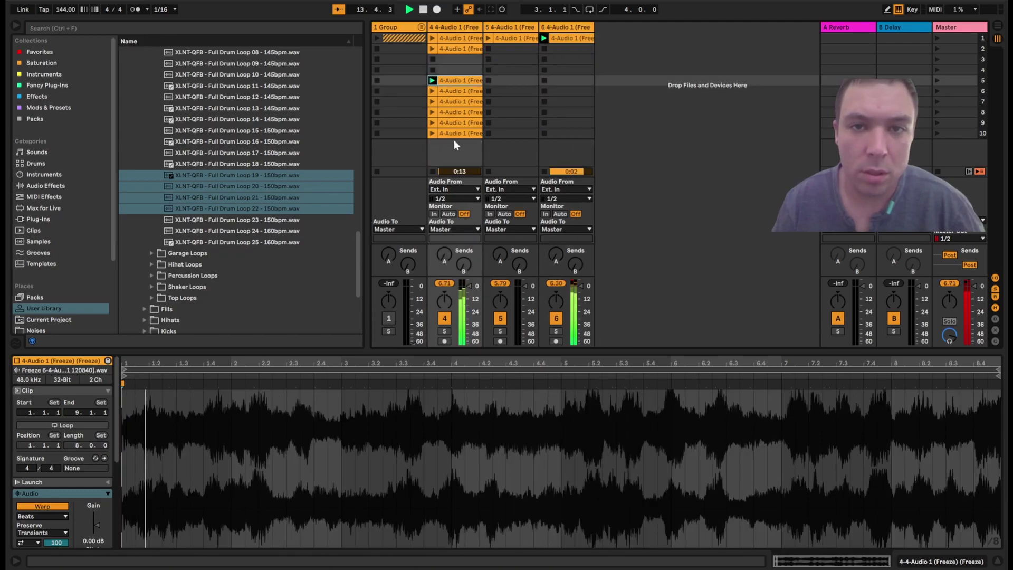
{"action": "left_click", "coordinate": [541, 170]}
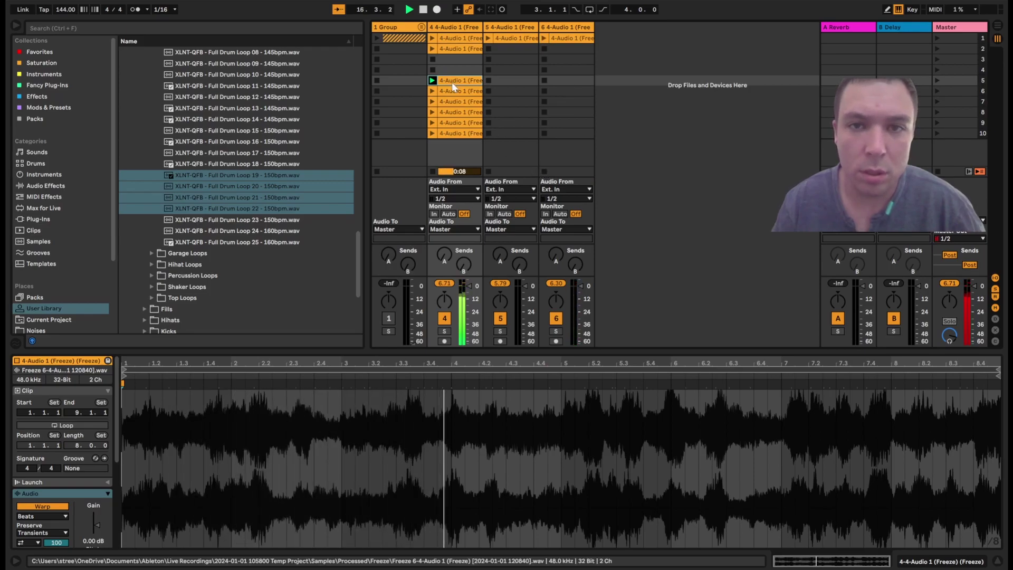
{"action": "left_click_drag", "start_coordinate": [622, 42], "coordinate": [623, 42]}
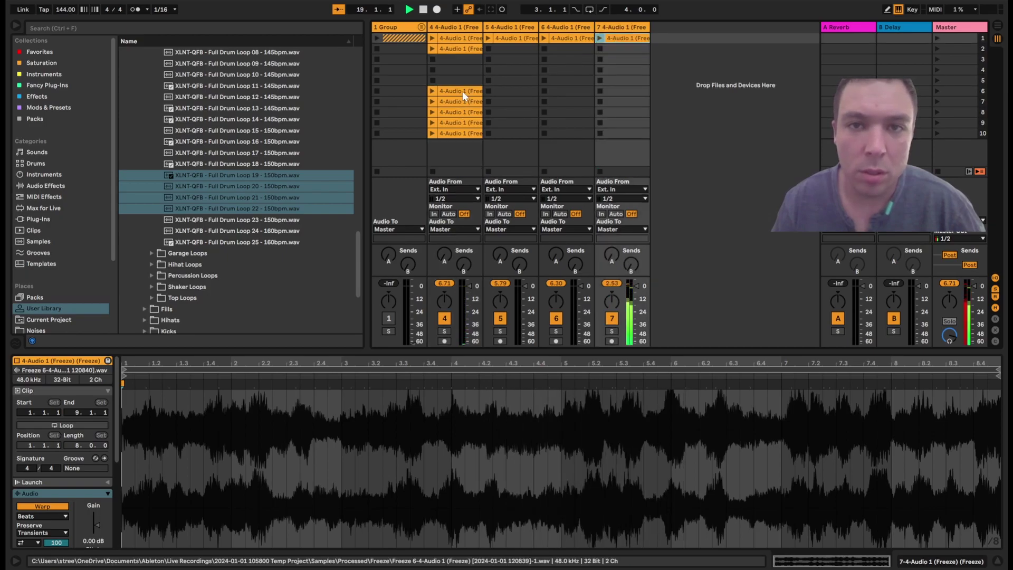
Audition the sixth and seventh track 4 clips and move the seventh onto a new track 8.
{"action": "left_click", "coordinate": [431, 91]}
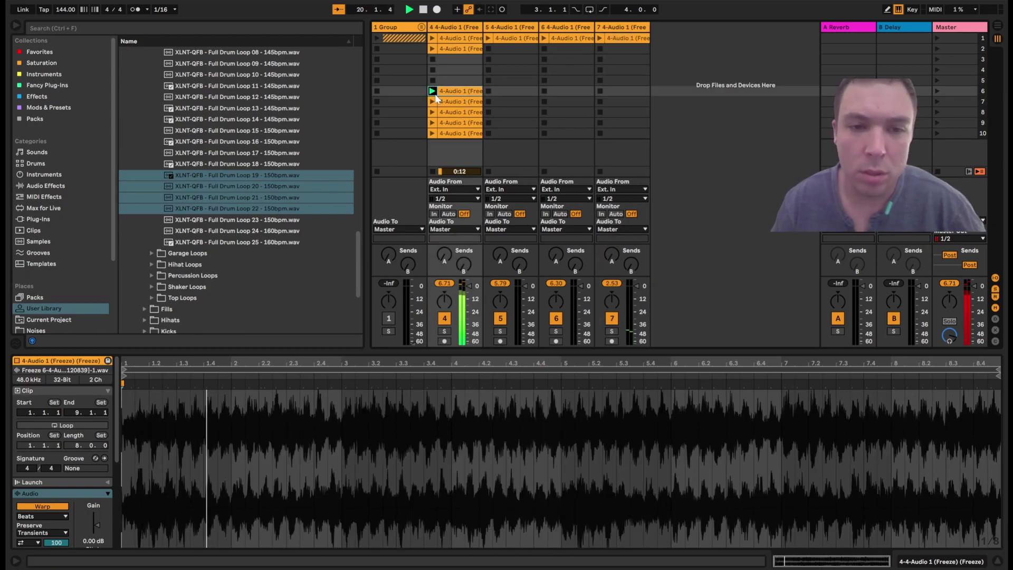
{"action": "left_click", "coordinate": [432, 102]}
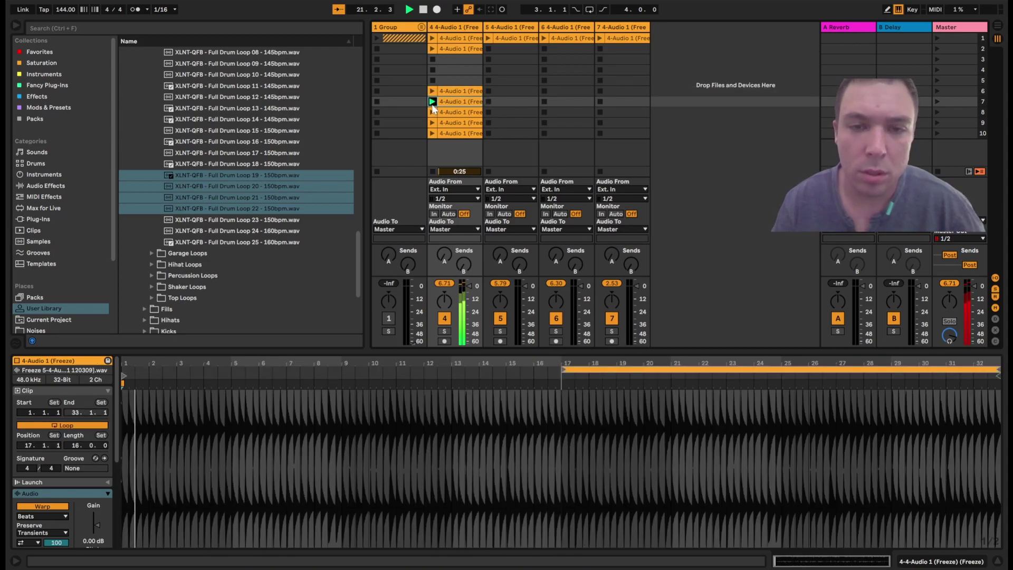
{"action": "left_click_drag", "start_coordinate": [457, 102], "coordinate": [700, 49]}
Stop track 8, audition the eighth, ninth and tenth track 4 clips, and move the ninth onto a new track 9.
{"action": "left_click", "coordinate": [432, 112]}
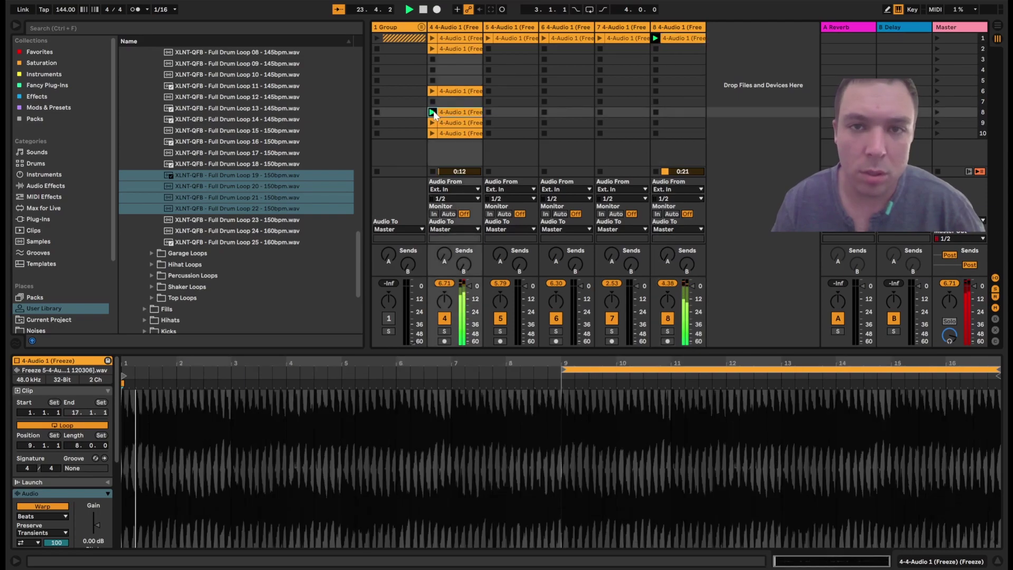
{"action": "left_click", "coordinate": [655, 171]}
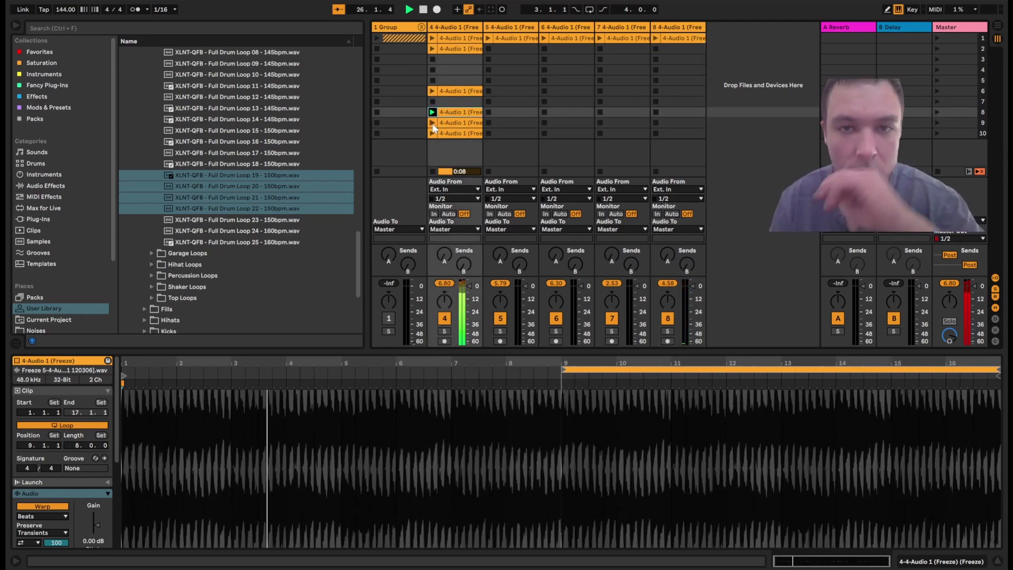
{"action": "left_click", "coordinate": [563, 374]}
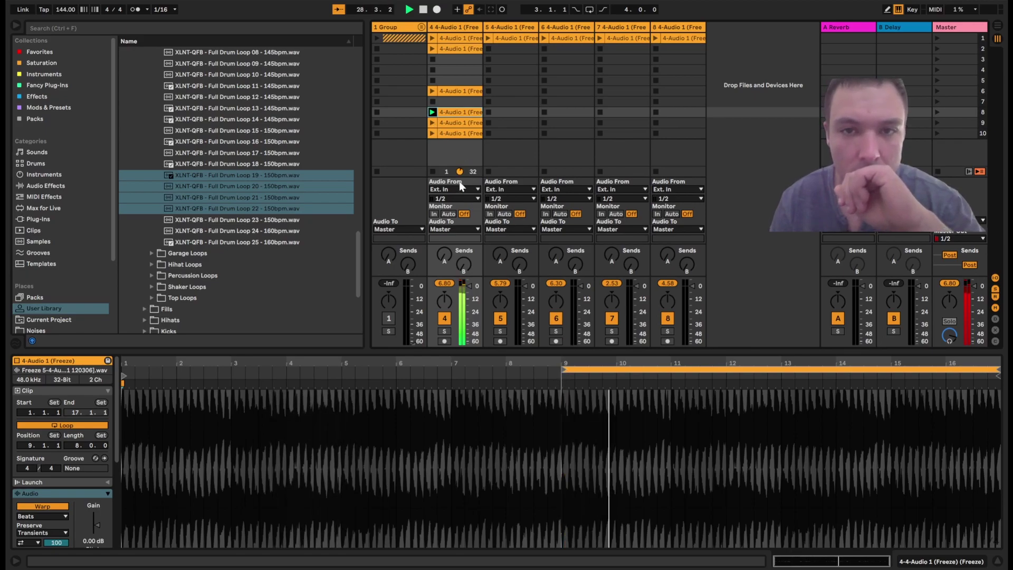
{"action": "left_click", "coordinate": [433, 123]}
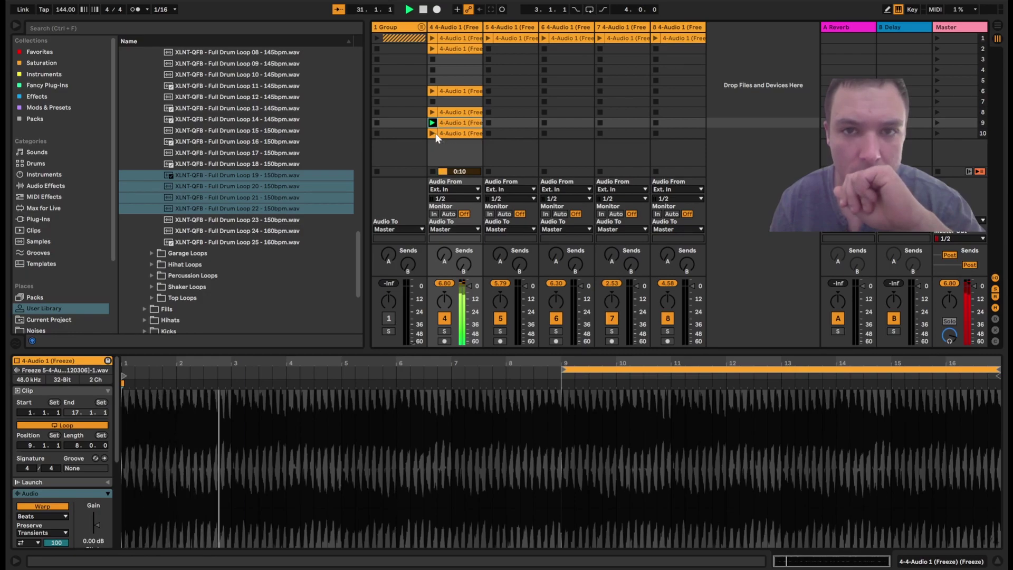
{"action": "left_click", "coordinate": [432, 133]}
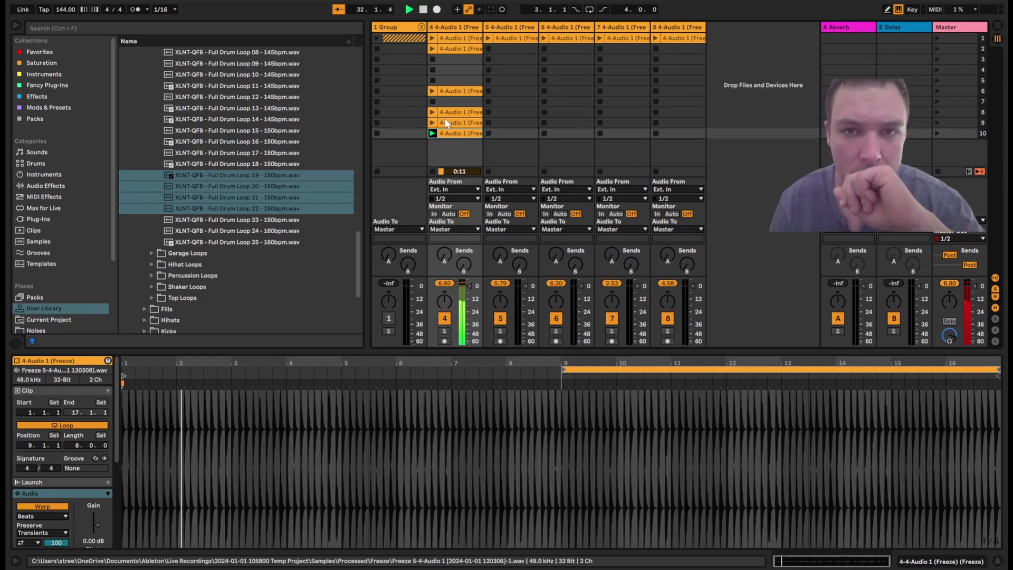
{"action": "left_click", "coordinate": [433, 123]}
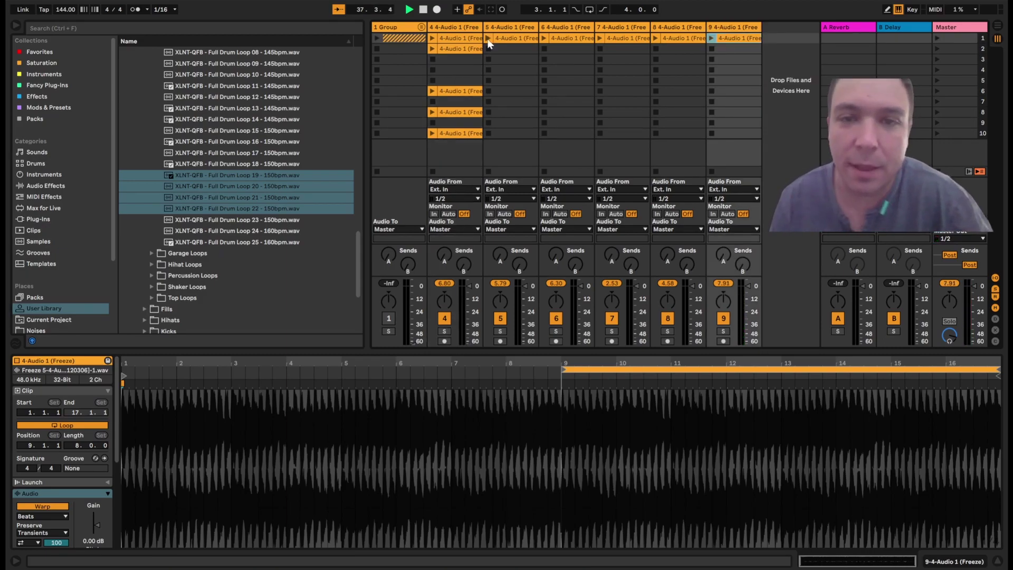
Play the track 5 clip and draw a stepped transposition envelope across its loop.
{"action": "left_click", "coordinate": [488, 39]}
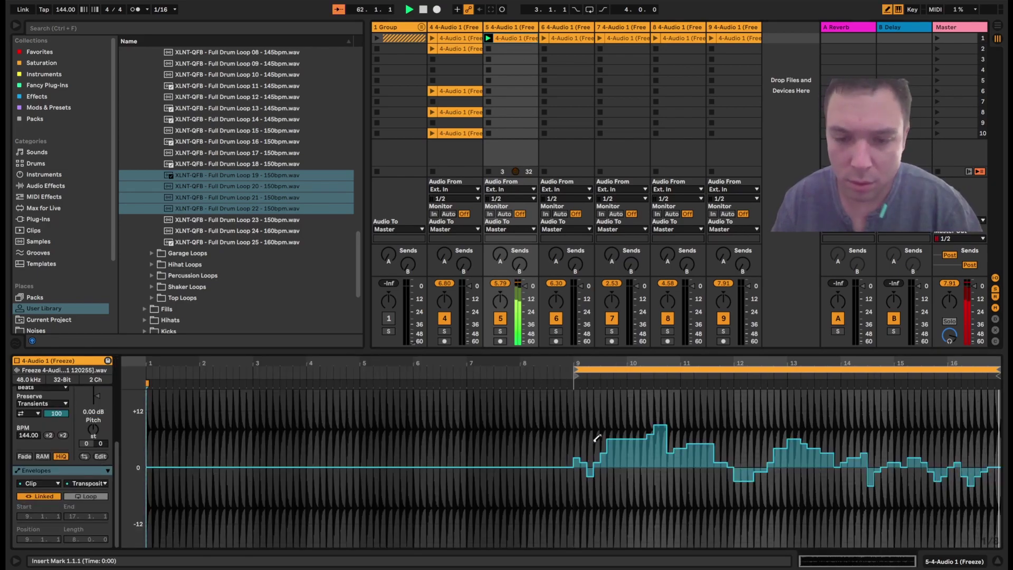
{"action": "mouse_move", "coordinate": [589, 465]}
{"action": "left_mouse_down"}
{"action": "mouse_move", "coordinate": [604, 462]}
{"action": "mouse_move", "coordinate": [625, 491]}
{"action": "mouse_move", "coordinate": [637, 464]}
{"action": "mouse_move", "coordinate": [646, 468]}
{"action": "left_mouse_up"}
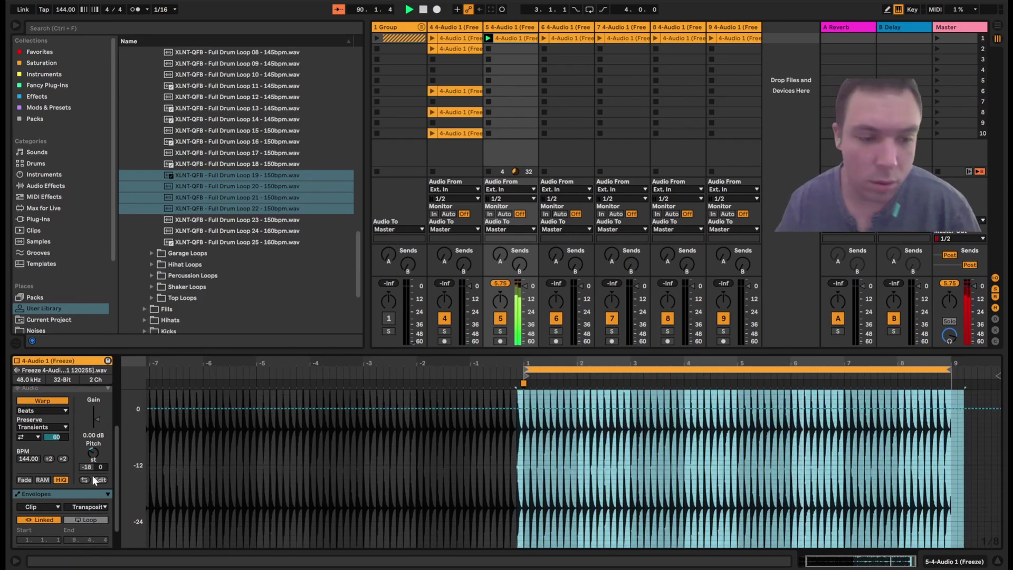
Set the track 5 clip's pitch to -40 st and draw a short rising transposition ramp at the start of its loop.
{"action": "left_click", "coordinate": [88, 465]}
{"action": "left_click_drag", "start_coordinate": [88, 464], "coordinate": [94, 491]}
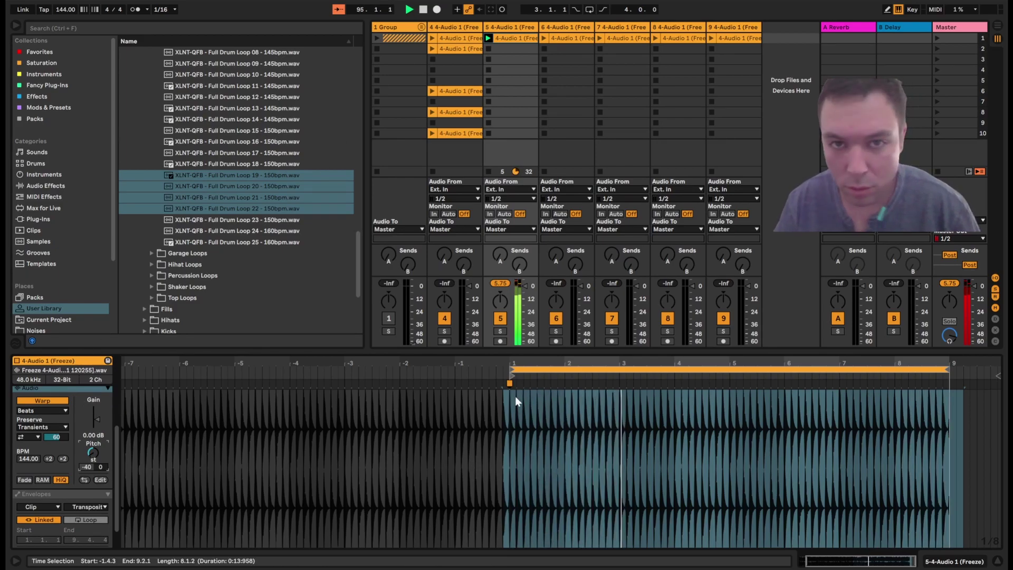
{"action": "scroll", "coordinate": [549, 437], "scroll_direction": "up", "scroll_amount": 5}
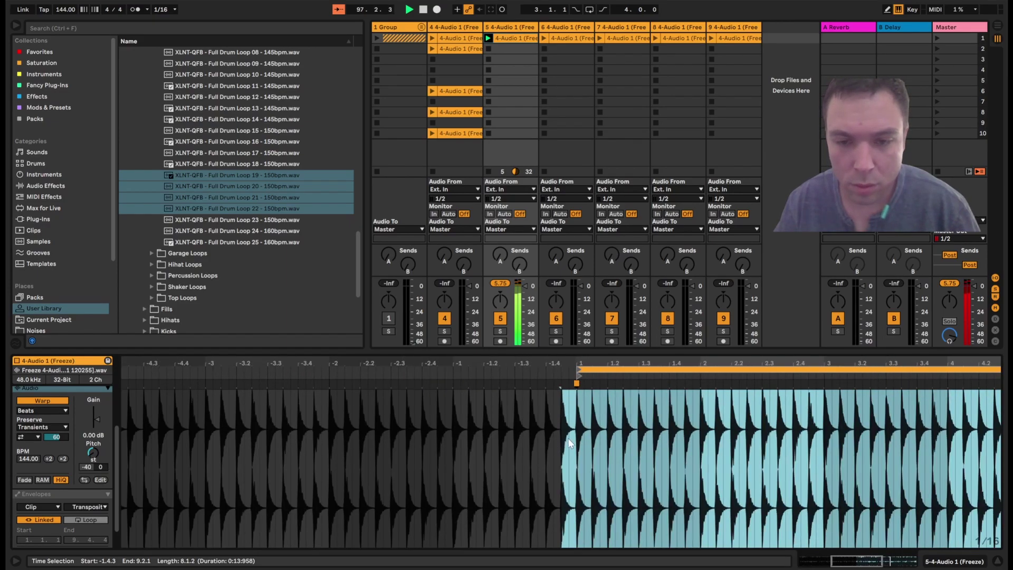
{"action": "scroll", "coordinate": [568, 437], "scroll_direction": "up", "scroll_amount": 3}
{"action": "left_click_drag", "start_coordinate": [449, 427], "coordinate": [468, 407]}
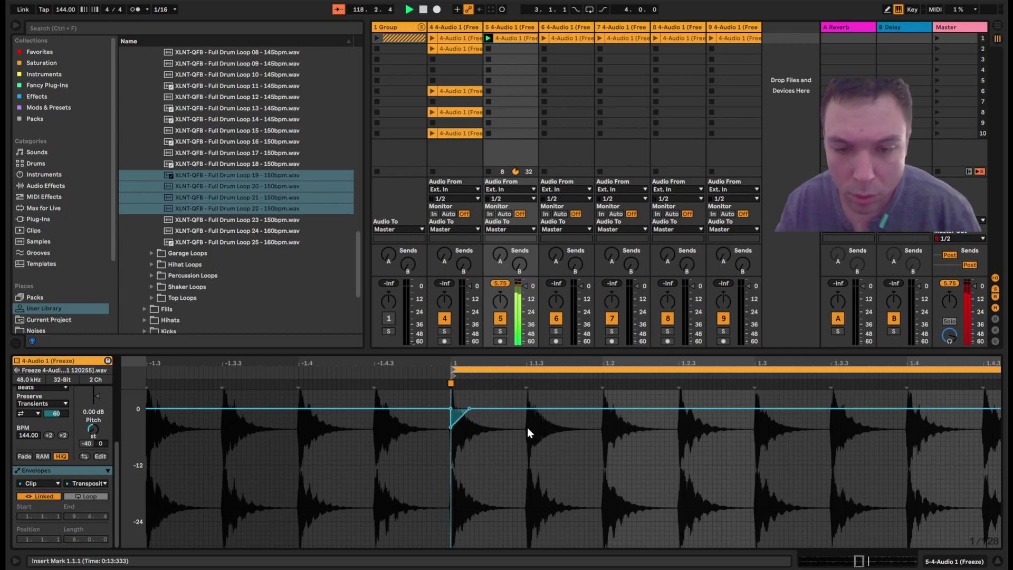
Select the first hit's transposition ramp and duplicate it repeatedly to fill the clip's eight-bar loop.
{"action": "left_click_drag", "start_coordinate": [527, 428], "coordinate": [452, 444]}
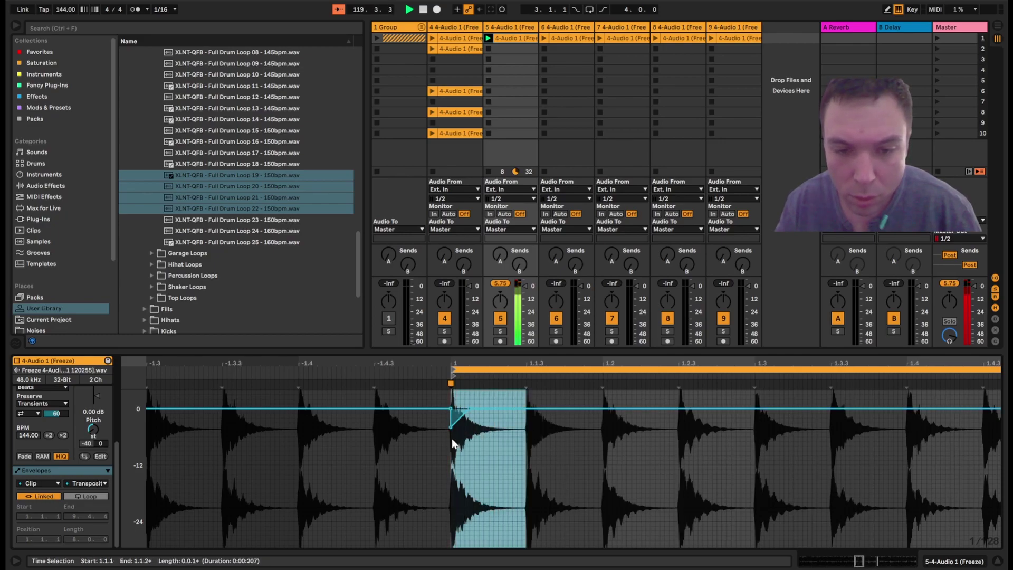
{"action": "key", "text": "ctrl+d"}
{"action": "key", "text": "ctrl+d"}
{"action": "key", "text": "ctrl+d"}
{"action": "key", "text": "ctrl+d"}
{"action": "key", "text": "ctrl+d"}
{"action": "key", "text": "ctrl+d"}
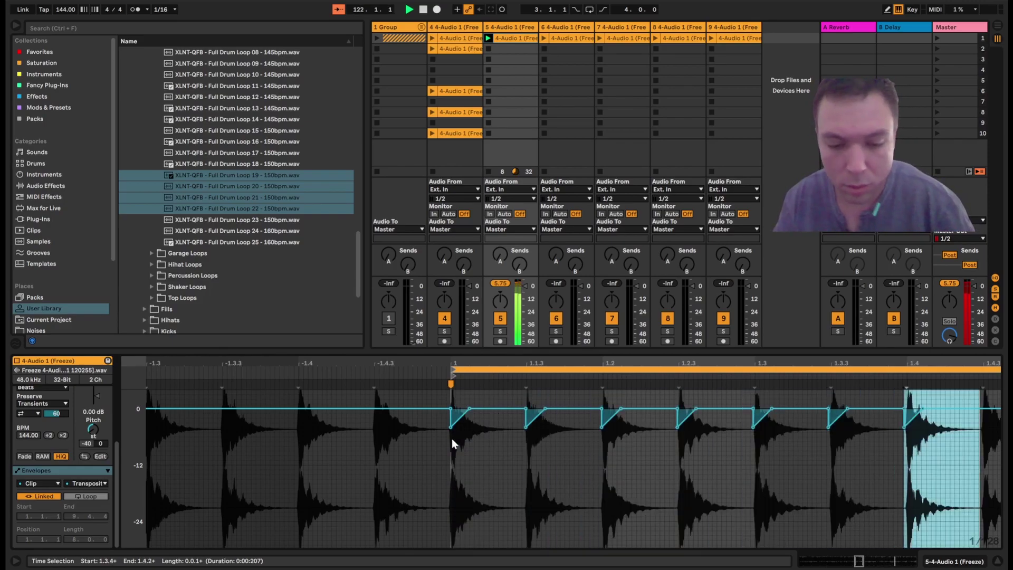
{"action": "key", "text": "ctrl+d"}
{"action": "key", "text": "ctrl+d"}
{"action": "scroll", "coordinate": [561, 483], "scroll_direction": "down", "scroll_amount": 5}
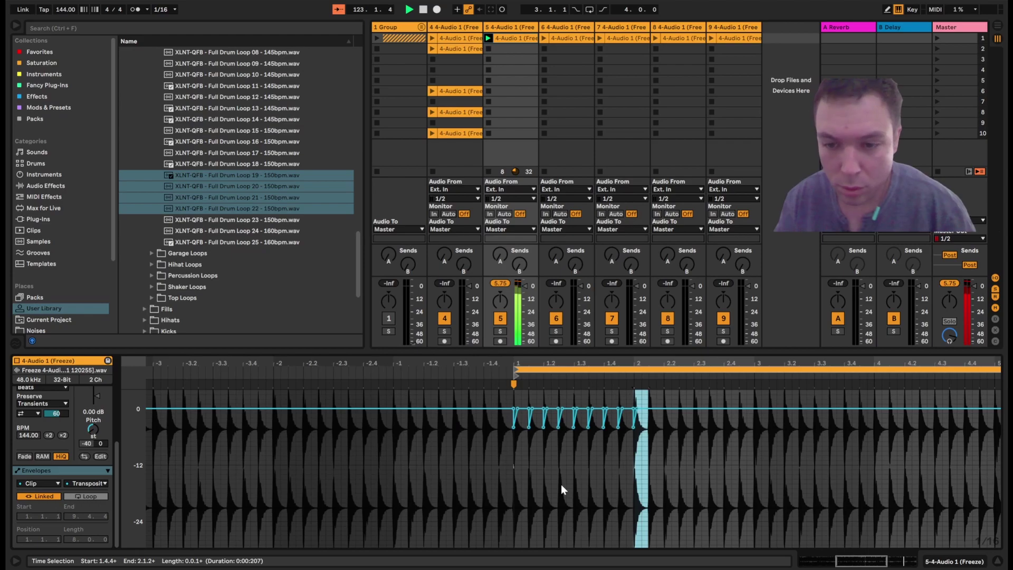
{"action": "scroll", "coordinate": [562, 484], "scroll_direction": "up", "scroll_amount": 5}
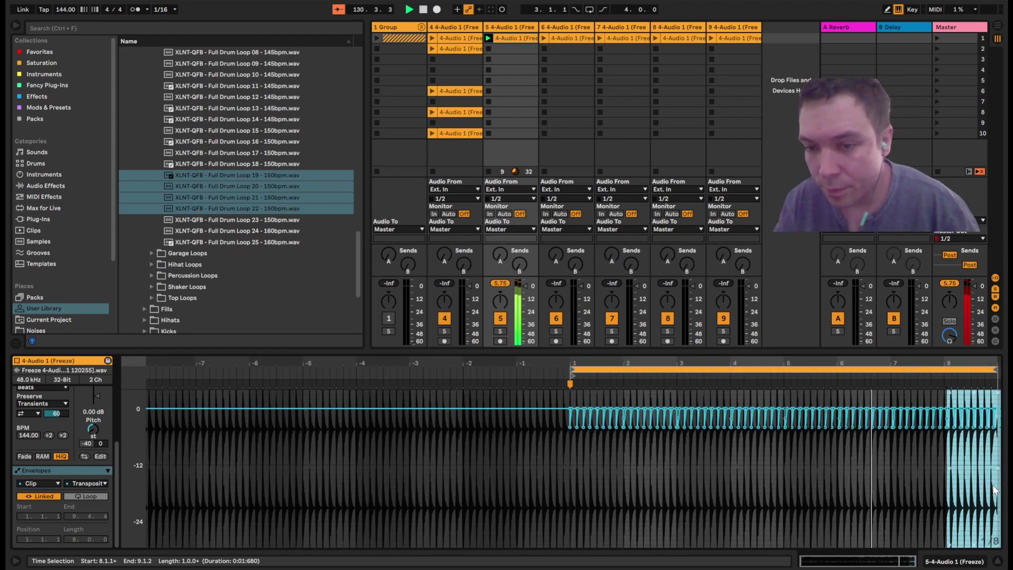
{"action": "left_click_drag", "start_coordinate": [996, 490], "coordinate": [983, 464]}
Select the track 5 clip's transposition envelope across the whole eight-bar loop and raise it so its low points sit at +2.59 st.
{"action": "left_click_drag", "start_coordinate": [569, 448], "coordinate": [1009, 455]}
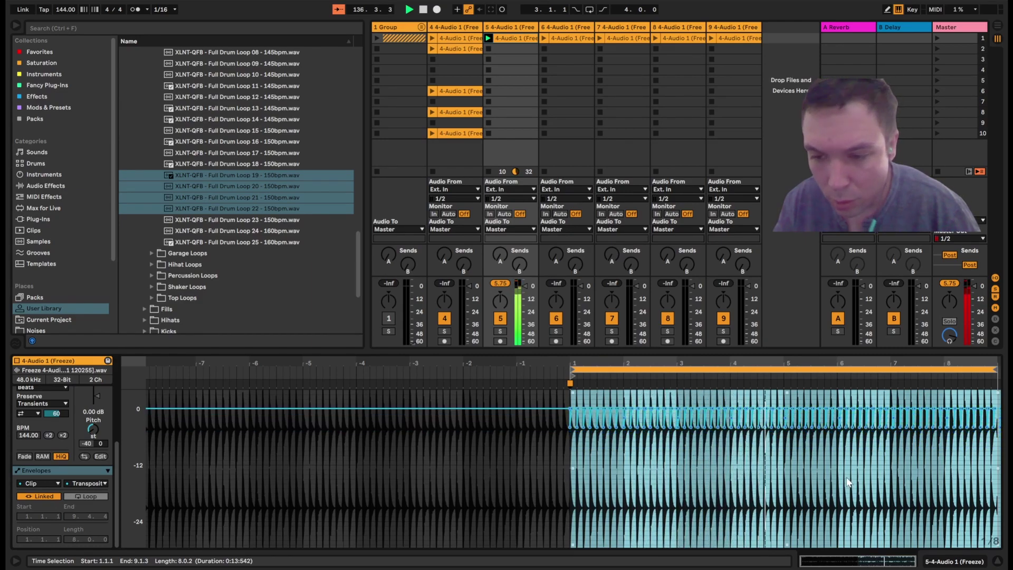
{"action": "left_click_drag", "start_coordinate": [787, 544], "coordinate": [787, 565]}
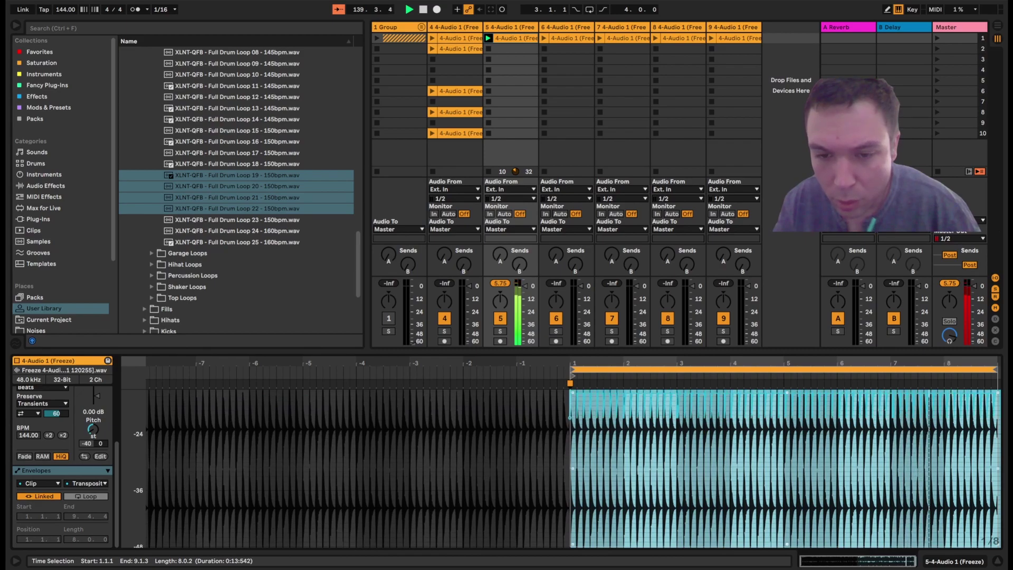
{"action": "left_click_drag", "start_coordinate": [790, 524], "coordinate": [775, 477]}
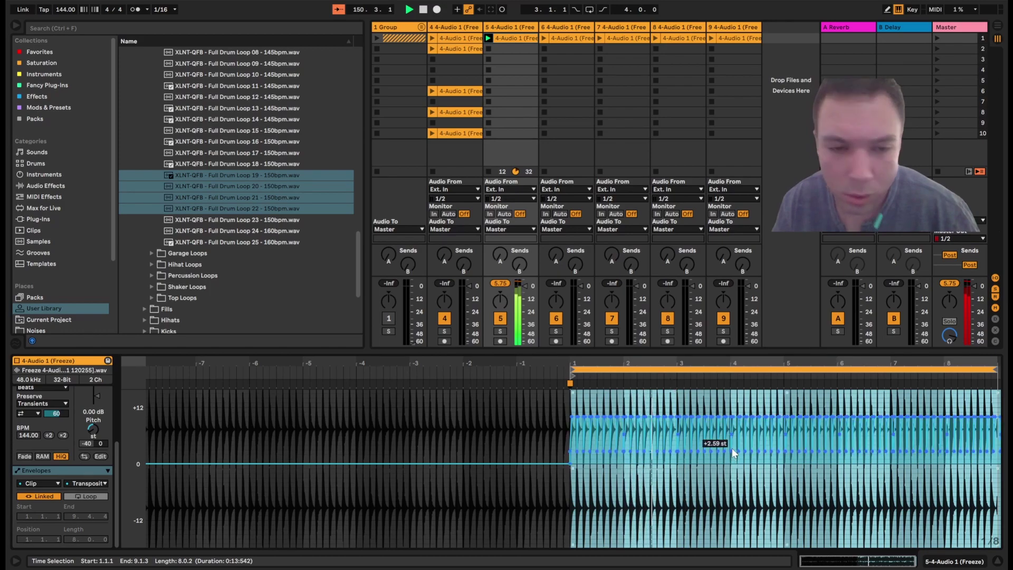
Try to tilt the selected transposition envelope so that it rises gradually across the loop.
{"action": "left_click_drag", "start_coordinate": [603, 410], "coordinate": [582, 491]}
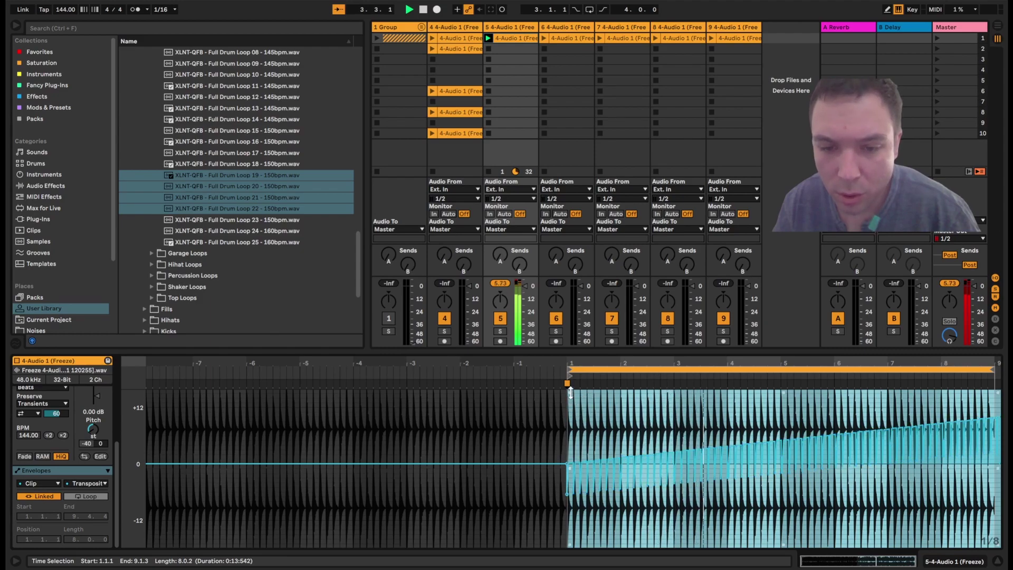
{"action": "scroll", "coordinate": [570, 375], "scroll_direction": "up", "scroll_amount": 3}
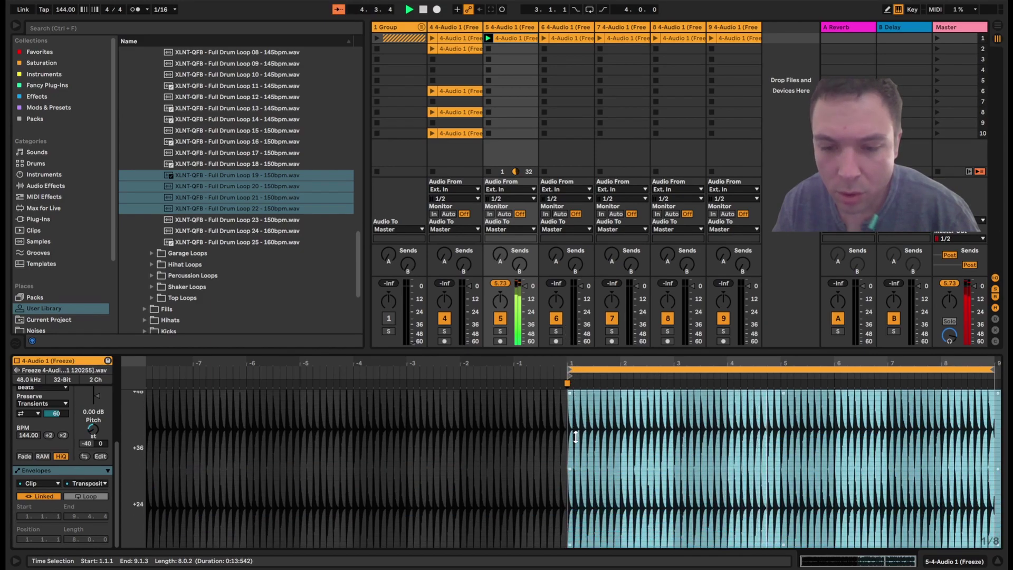
{"action": "scroll", "coordinate": [676, 467], "scroll_direction": "down", "scroll_amount": 3}
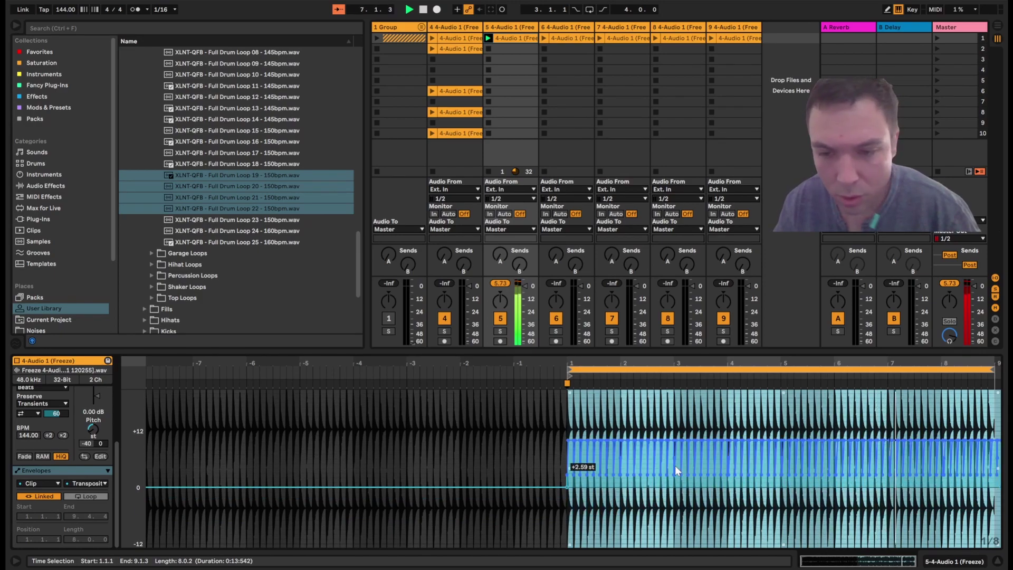
Duplicate the track 5 clip into the second slot and select the copy.
{"action": "left_click", "coordinate": [505, 37]}
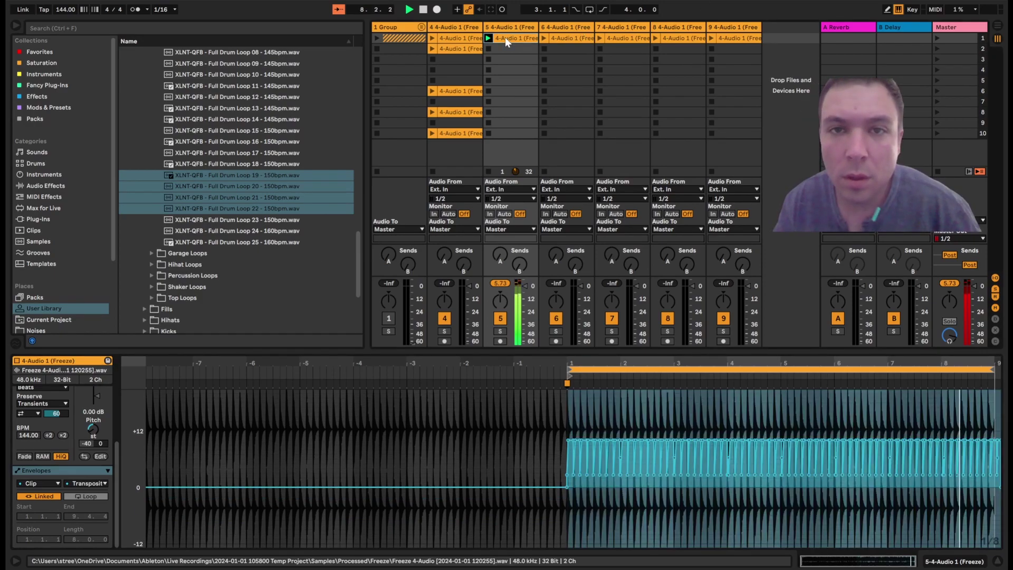
{"action": "key", "text": "ctrl+d"}
{"action": "left_click", "coordinate": [526, 58]}
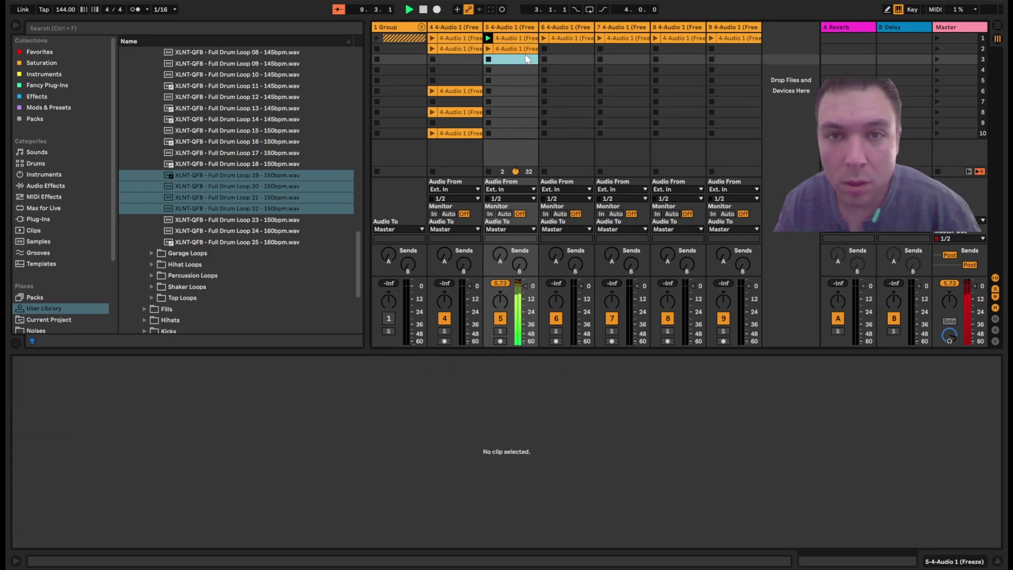
{"action": "left_click", "coordinate": [525, 49]}
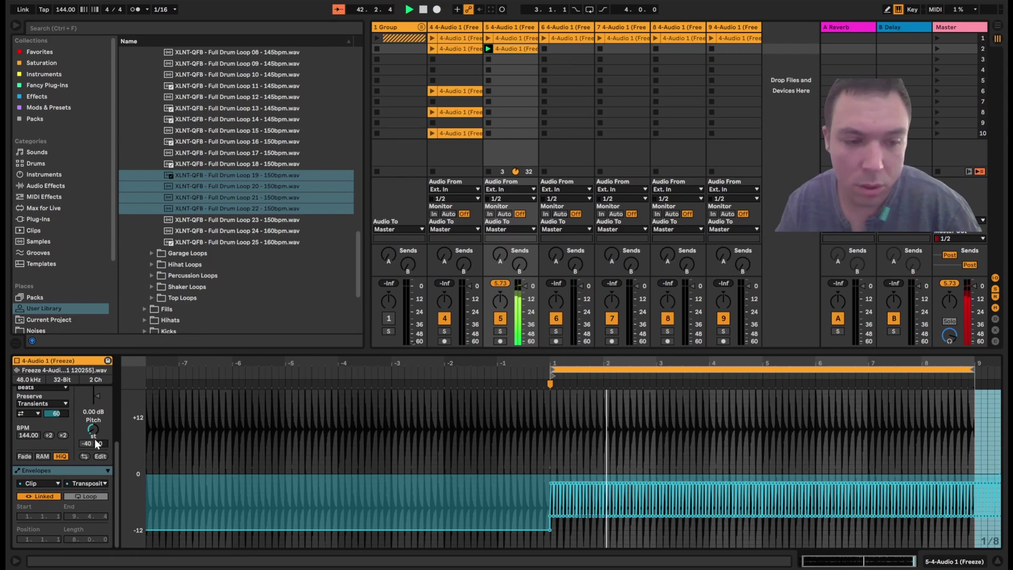
Set the pitch of the third track 5 clip to -43 st and show its transposition envelope.
{"action": "left_click_drag", "start_coordinate": [94, 439], "coordinate": [97, 407]}
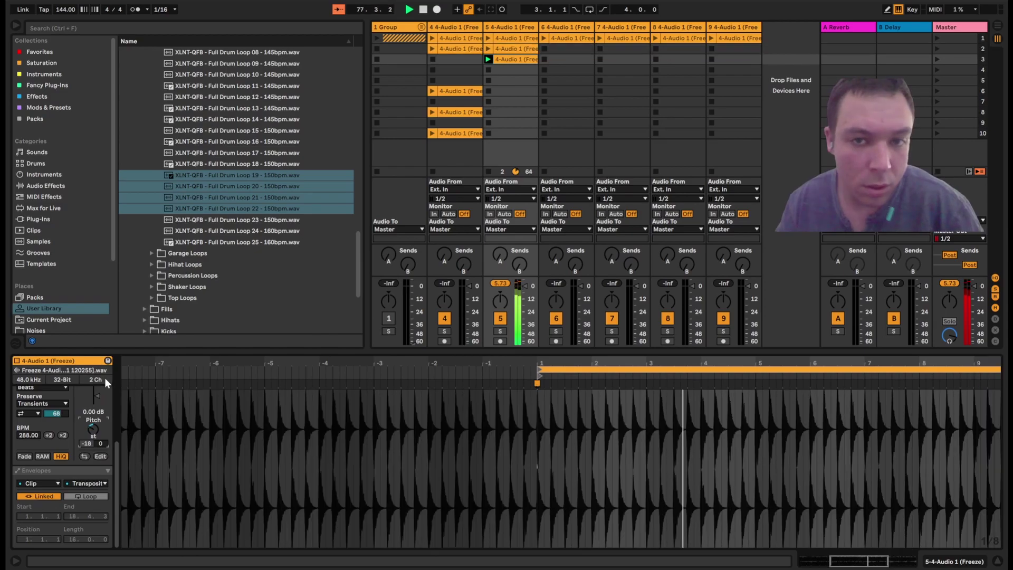
{"action": "left_click_drag", "start_coordinate": [105, 378], "coordinate": [100, 435]}
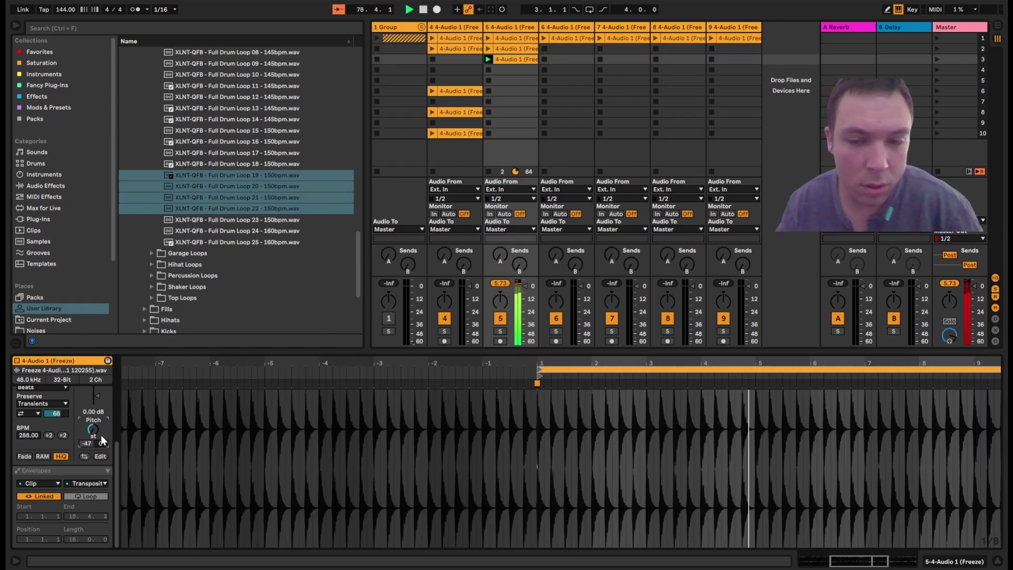
{"action": "left_click", "coordinate": [68, 469]}
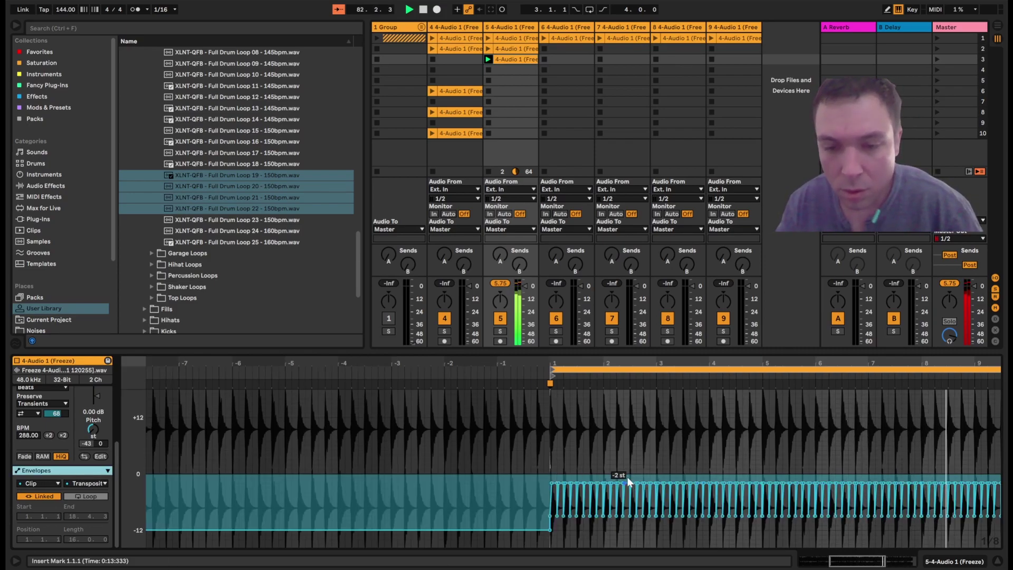
{"action": "scroll", "coordinate": [617, 465], "scroll_direction": "down", "scroll_amount": 3}
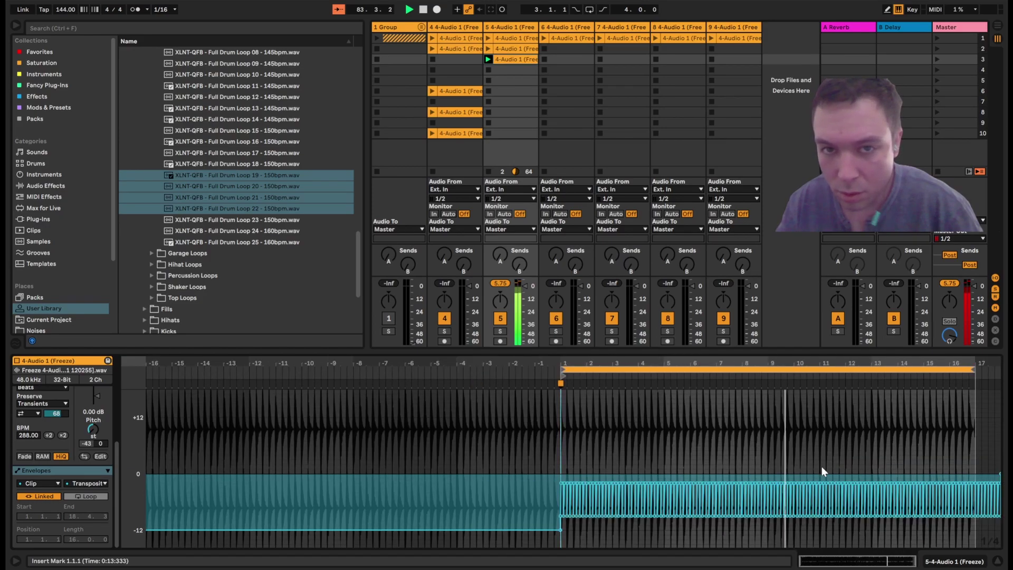
Switch the third track 5 clip to its Sample Offset envelope and draw a stepped up-and-down curve across the loop.
{"action": "left_click", "coordinate": [101, 483]}
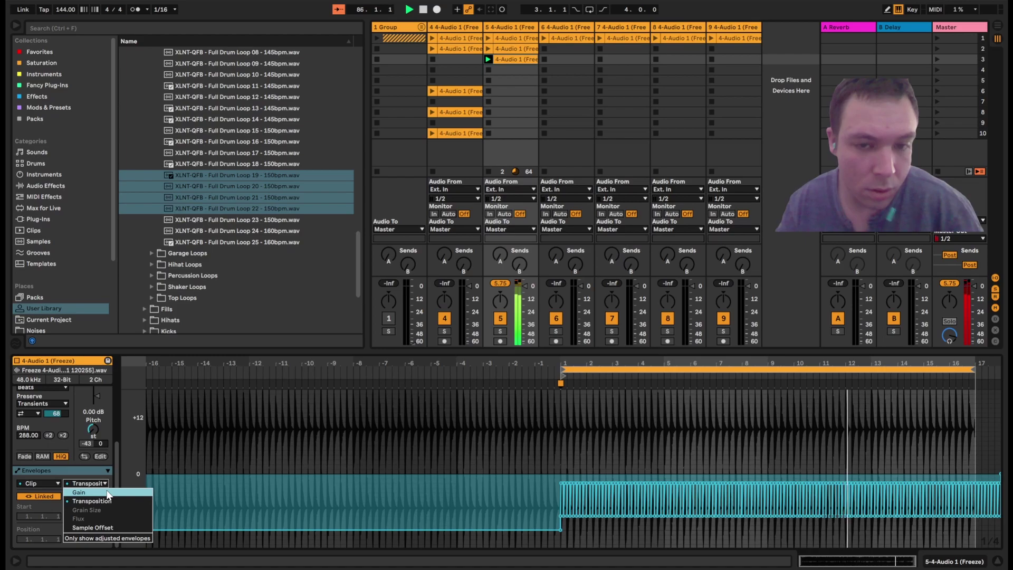
{"action": "left_click", "coordinate": [107, 528]}
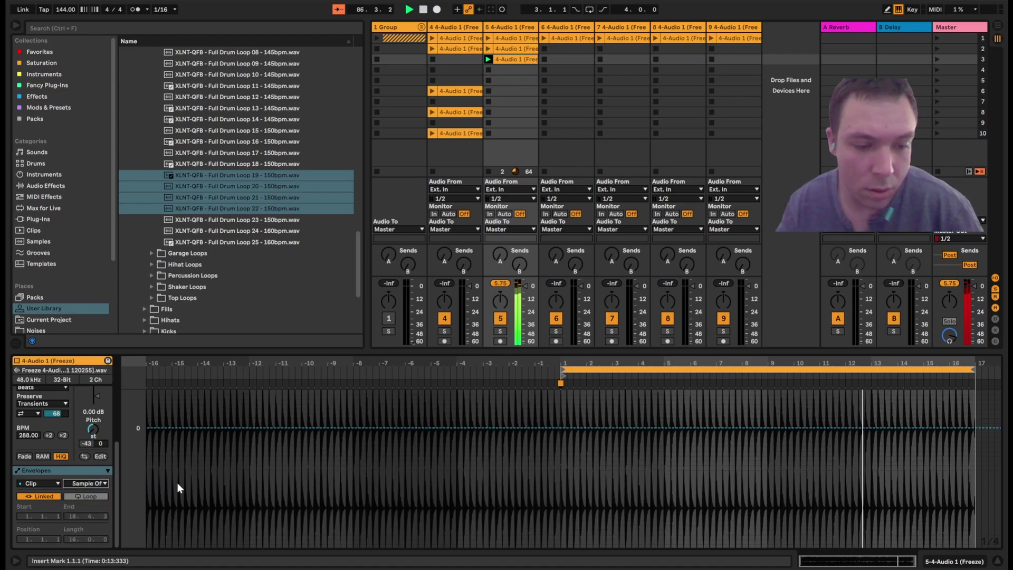
{"action": "left_click", "coordinate": [560, 428]}
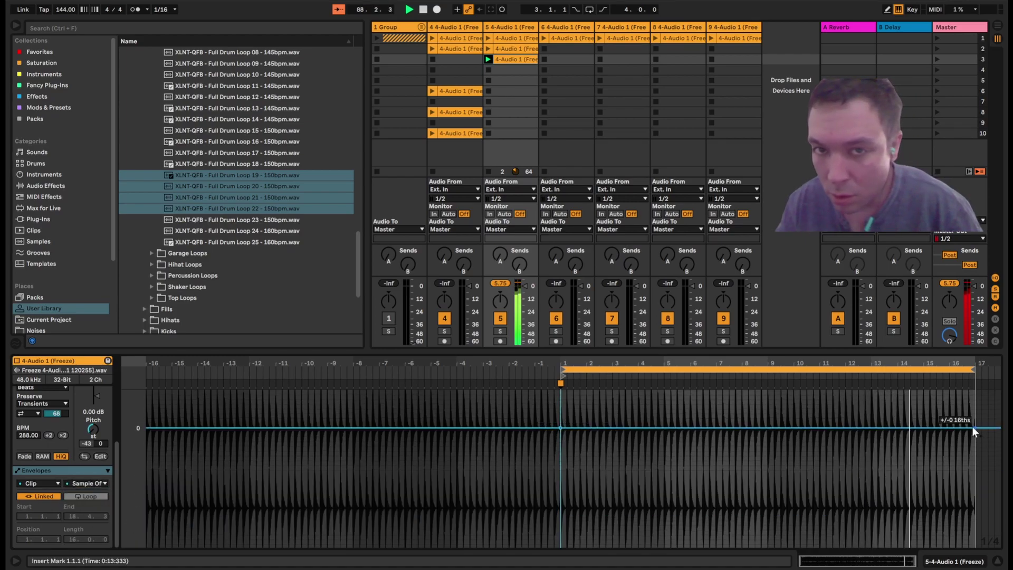
{"action": "left_click_drag", "start_coordinate": [975, 429], "coordinate": [975, 432]}
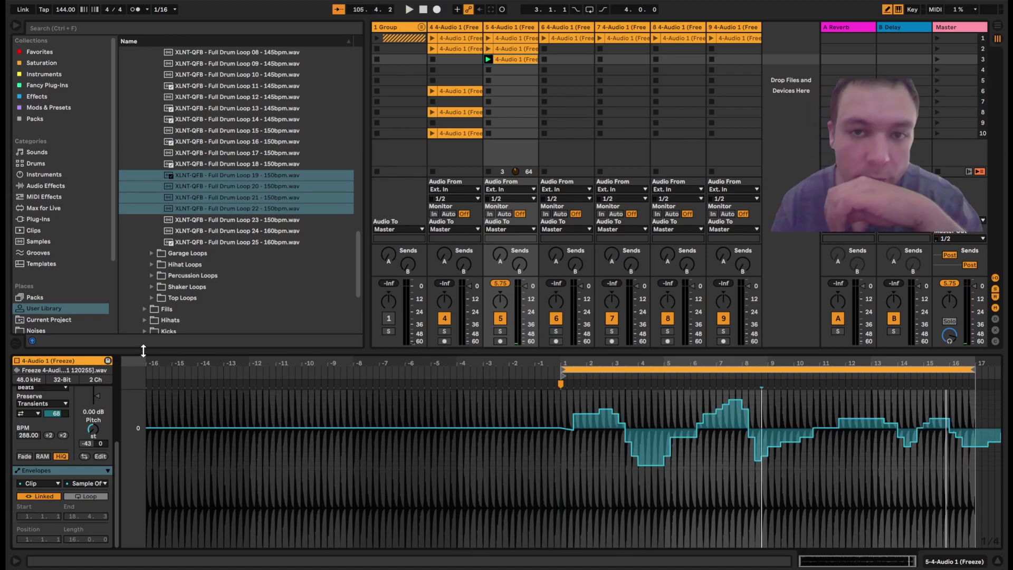
Check the available clip envelopes, stay on Sample Offset and audition the third track 5 clip.
{"action": "scroll", "coordinate": [55, 396], "scroll_direction": "up", "scroll_amount": 2}
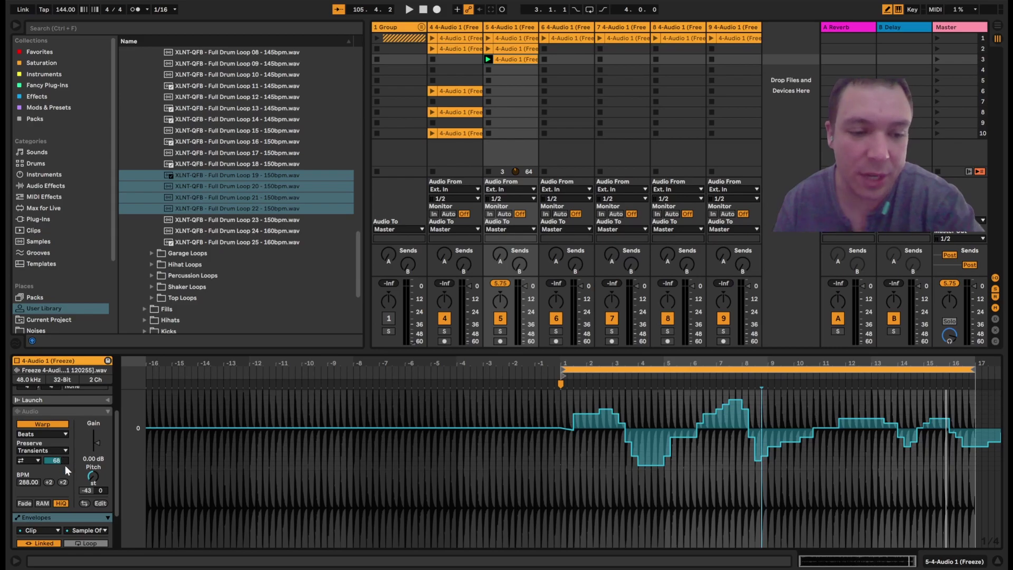
{"action": "scroll", "coordinate": [63, 464], "scroll_direction": "down", "scroll_amount": 2}
{"action": "left_click", "coordinate": [94, 486]}
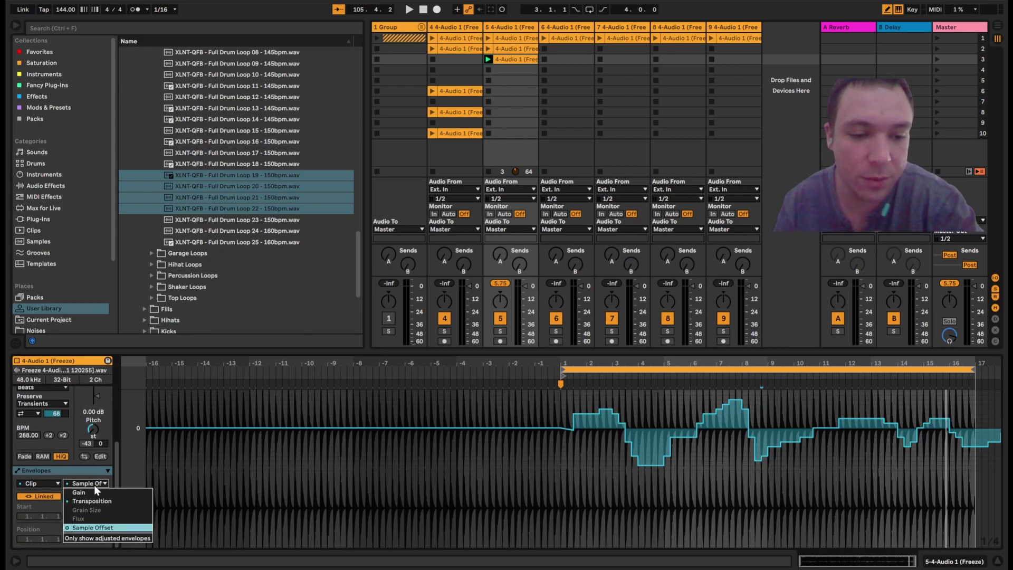
{"action": "left_click", "coordinate": [98, 527]}
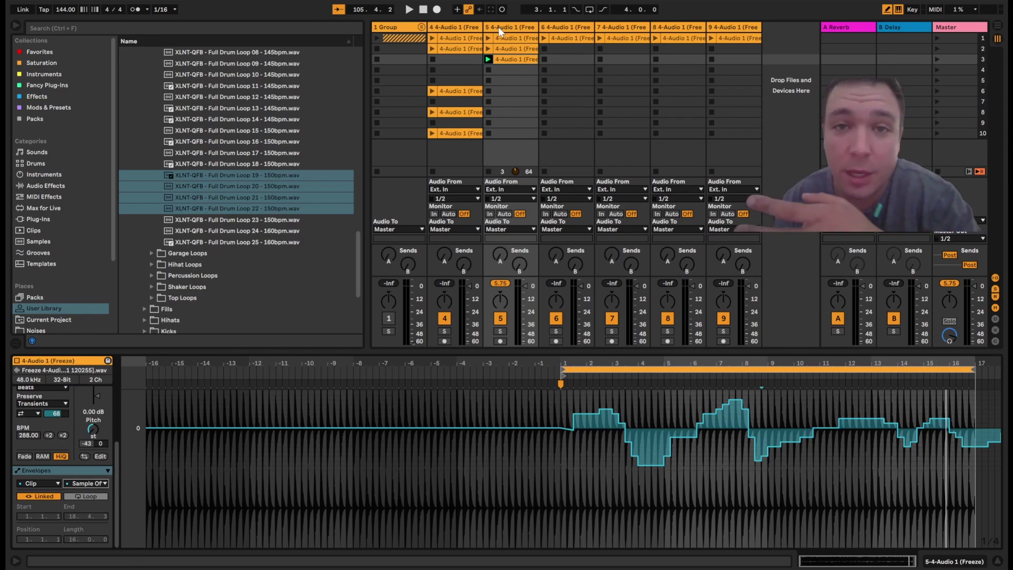
{"action": "left_click", "coordinate": [489, 59]}
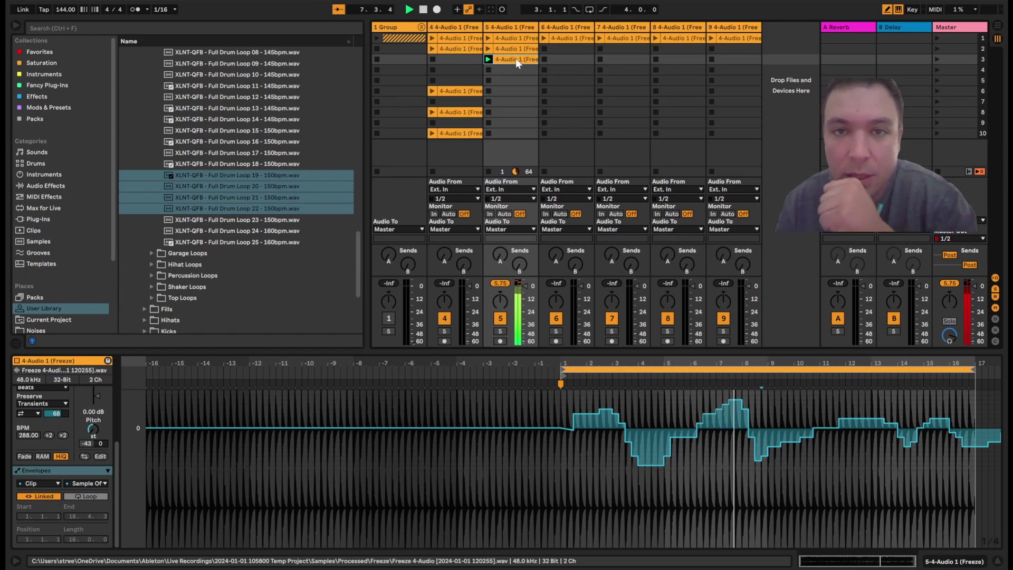
Play the track 6 clip, try its pitch at -33 st and set it to +48 st.
{"action": "left_click", "coordinate": [543, 40]}
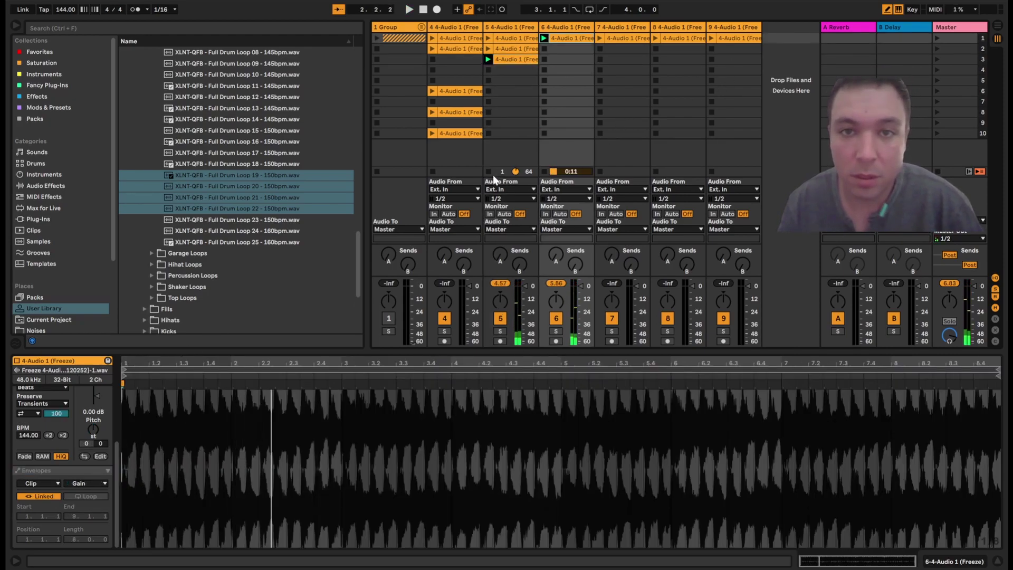
{"action": "left_click", "coordinate": [543, 39]}
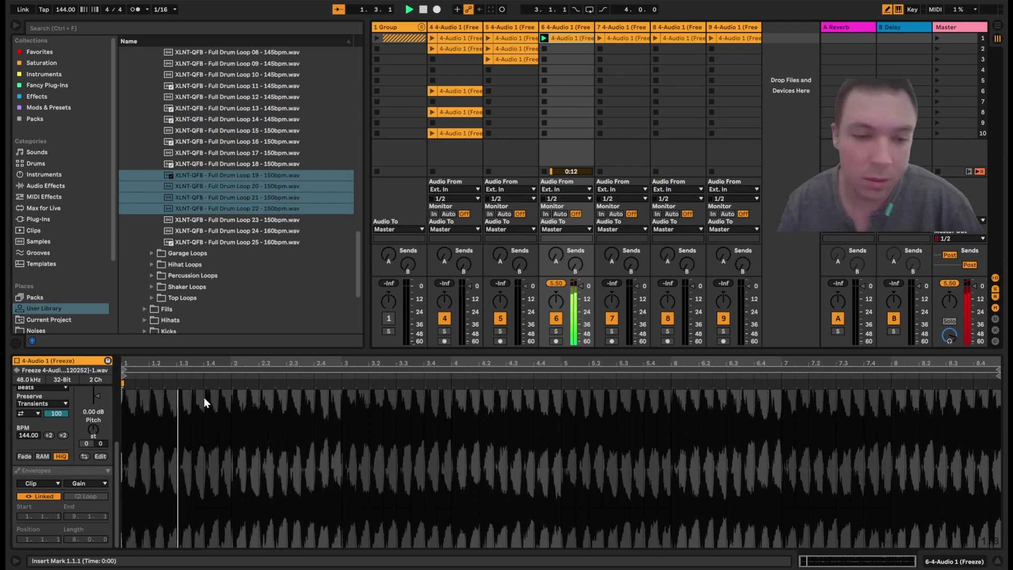
{"action": "left_click_drag", "start_coordinate": [87, 442], "coordinate": [92, 493]}
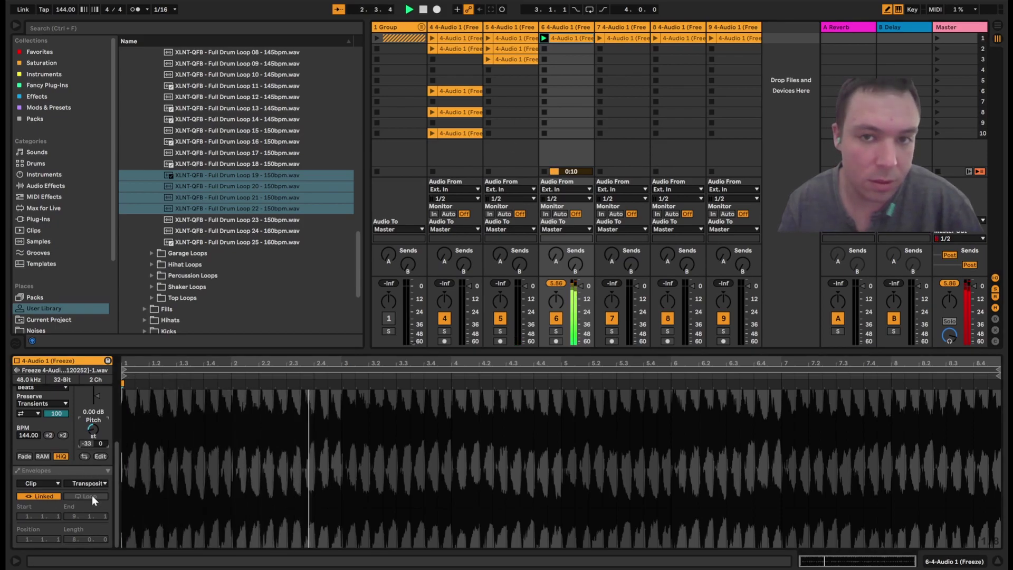
{"action": "left_click_drag", "start_coordinate": [97, 391], "coordinate": [101, 360]}
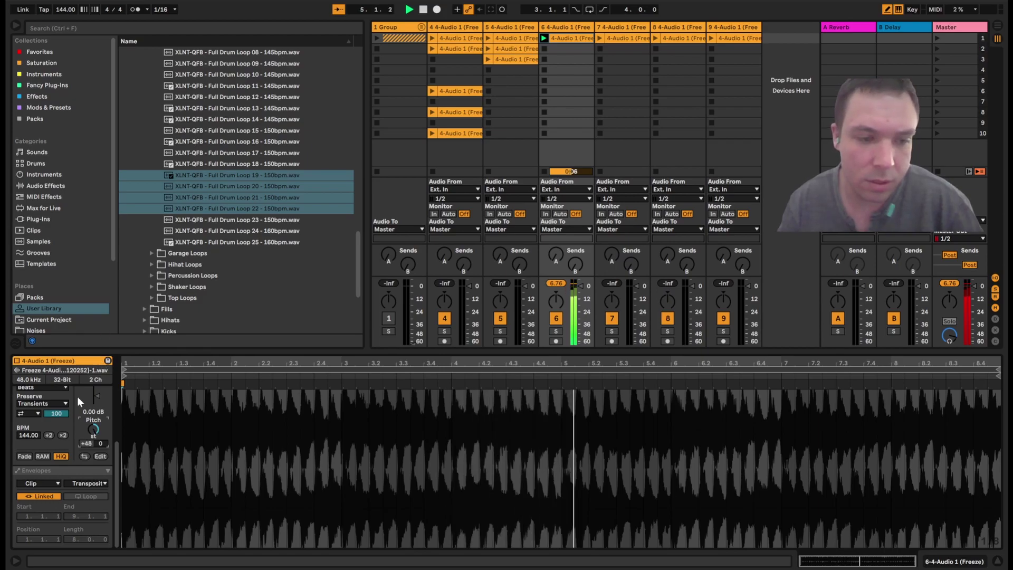
Loop the track 6 clip's transients forward at 37 with 1/16 preserve and 576 BPM, and draw a Sample Offset envelope across its loop.
{"action": "mouse_move", "coordinate": [59, 411]}
{"action": "left_mouse_down"}
{"action": "mouse_move", "coordinate": [59, 457]}
{"action": "mouse_move", "coordinate": [70, 396]}
{"action": "left_mouse_up"}
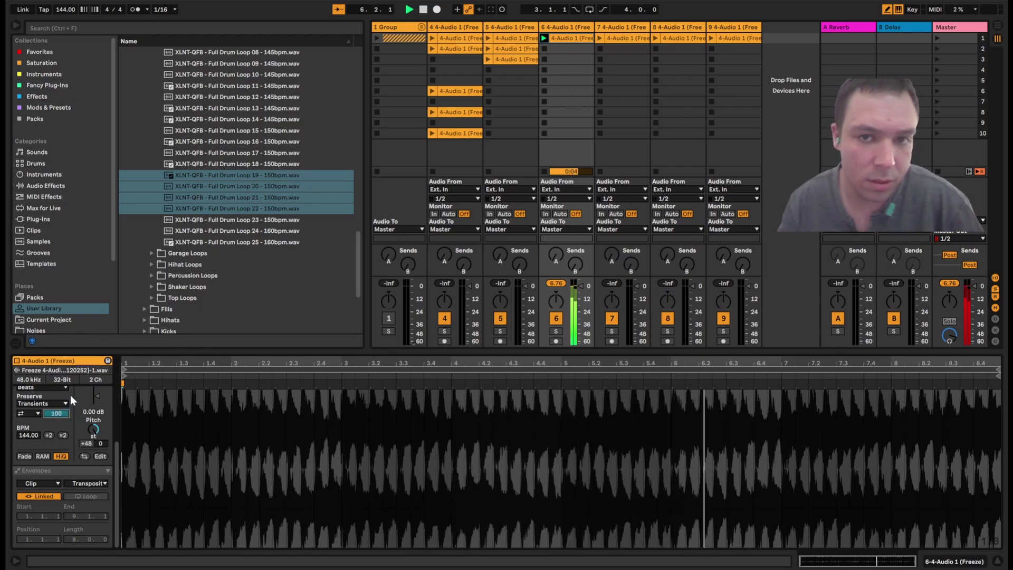
{"action": "left_click", "coordinate": [36, 414]}
{"action": "left_click", "coordinate": [26, 438]}
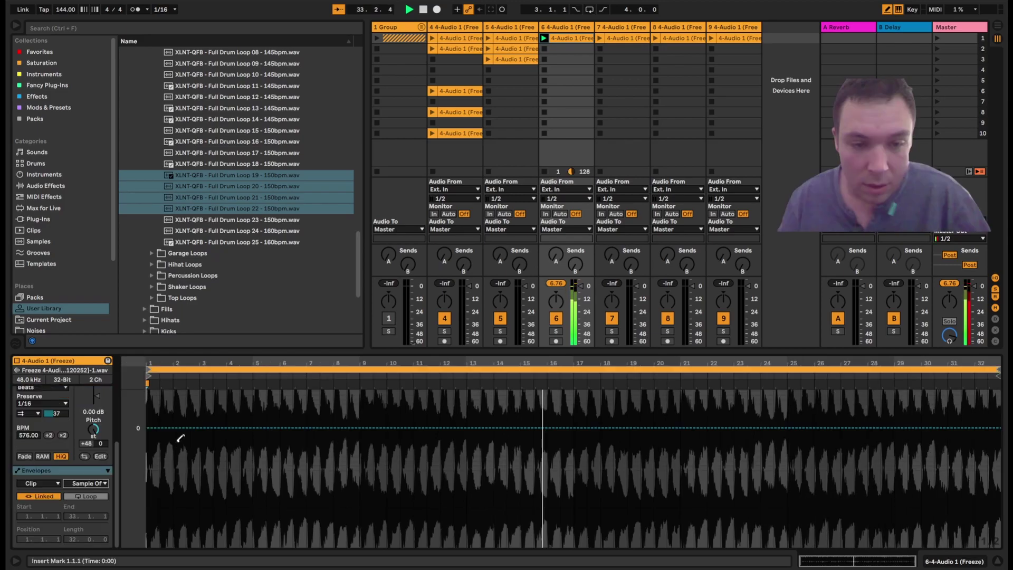
{"action": "mouse_move", "coordinate": [181, 436]}
{"action": "left_mouse_down"}
{"action": "mouse_move", "coordinate": [943, 449]}
{"action": "mouse_move", "coordinate": [631, 449]}
{"action": "mouse_move", "coordinate": [531, 436]}
{"action": "mouse_move", "coordinate": [655, 443]}
{"action": "mouse_move", "coordinate": [528, 405]}
{"action": "mouse_move", "coordinate": [686, 459]}
{"action": "mouse_move", "coordinate": [580, 464]}
{"action": "mouse_move", "coordinate": [679, 475]}
{"action": "mouse_move", "coordinate": [666, 400]}
{"action": "mouse_move", "coordinate": [723, 454]}
{"action": "mouse_move", "coordinate": [924, 414]}
{"action": "mouse_move", "coordinate": [950, 430]}
{"action": "left_mouse_up"}
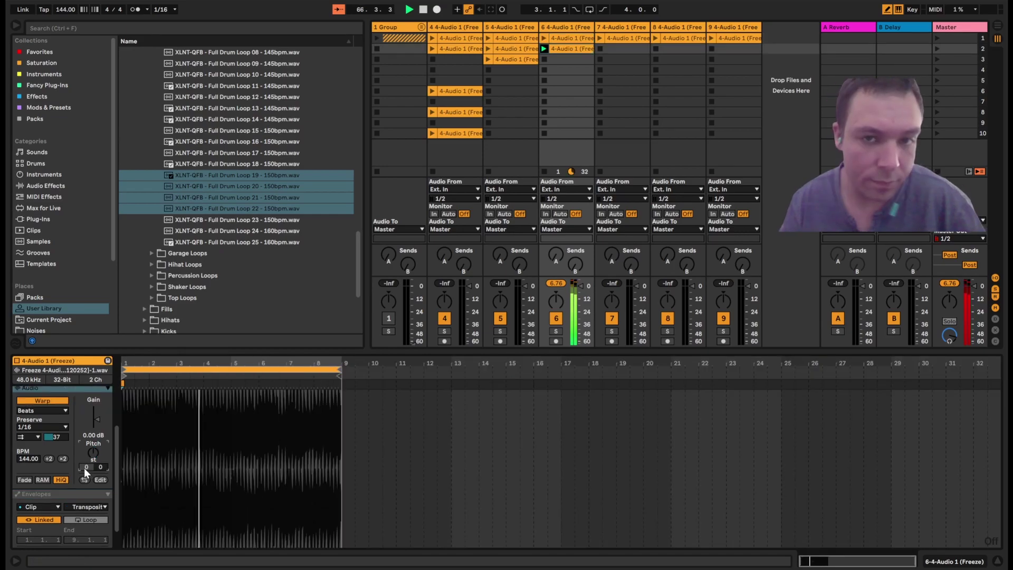
Try the second track 6 clip's Beats preserve value at 1/2 and 1/8, with its transient envelope at 19.
{"action": "left_click", "coordinate": [66, 428]}
{"action": "left_click", "coordinate": [52, 446]}
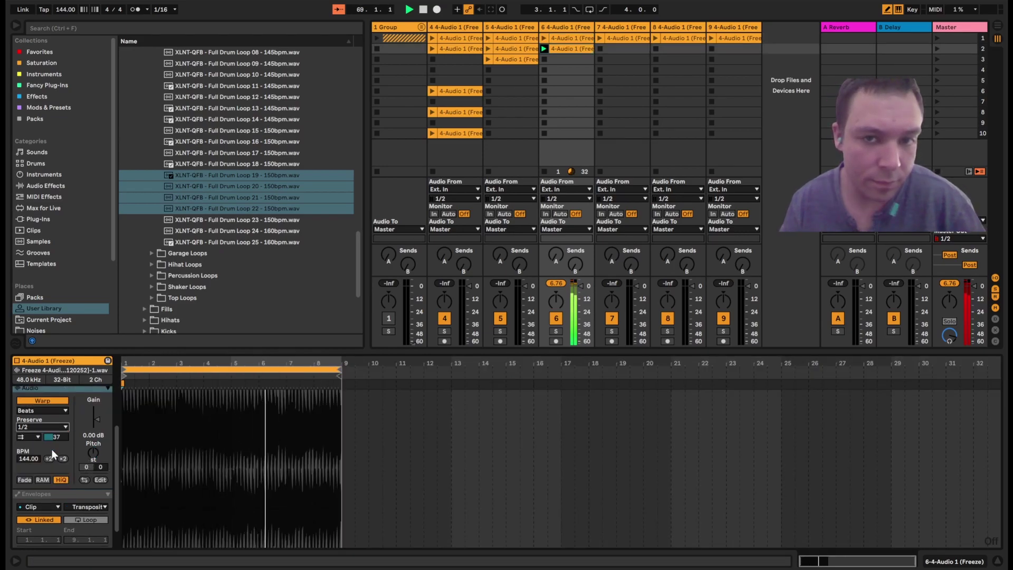
{"action": "left_click", "coordinate": [66, 424]}
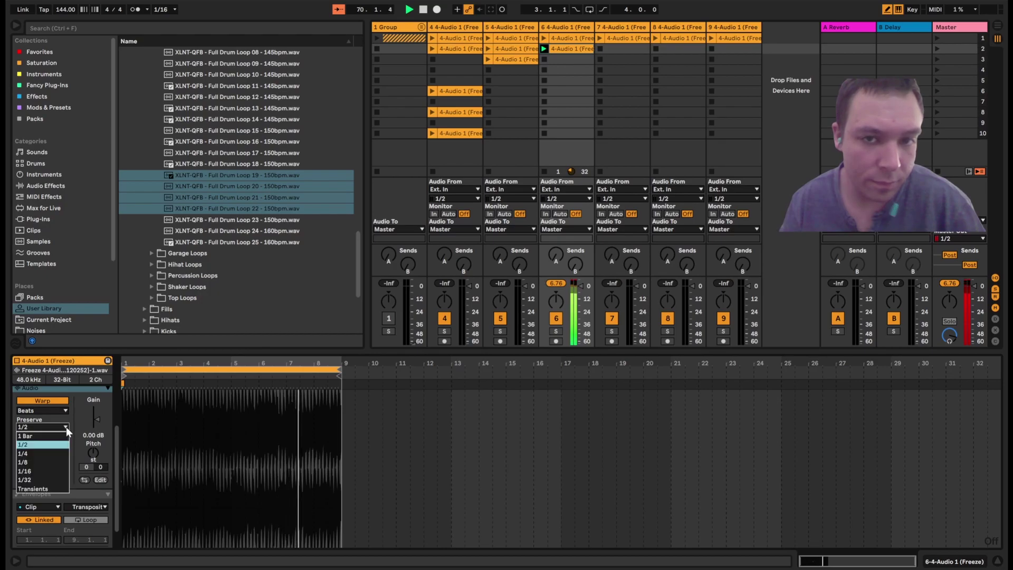
{"action": "left_click", "coordinate": [55, 460]}
{"action": "left_click_drag", "start_coordinate": [63, 438], "coordinate": [63, 450]}
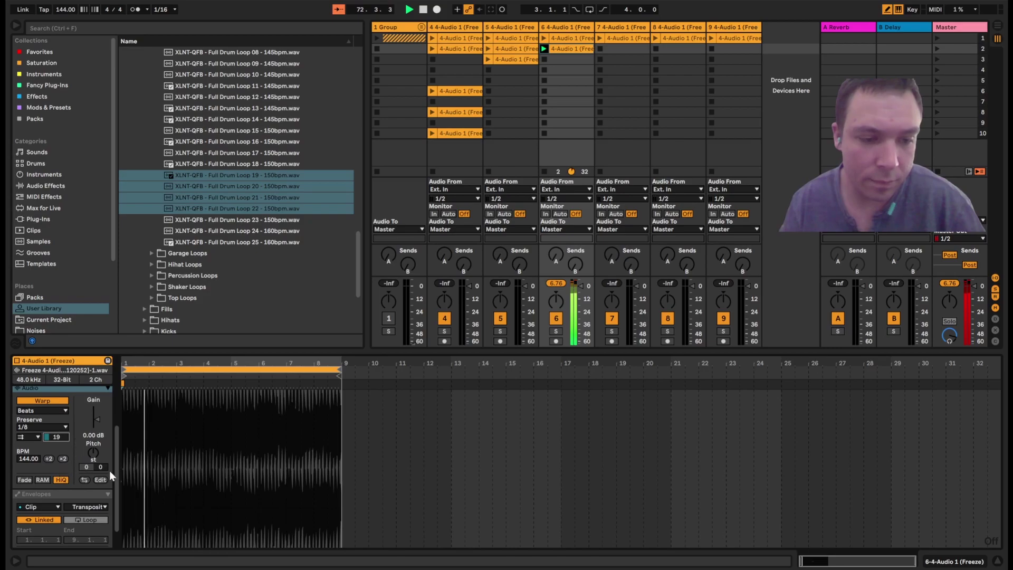
Set the second track 6 clip's warp mode to Tones with grain size 76.62 and pitch -15 st, and duplicate the clip.
{"action": "scroll", "coordinate": [246, 426], "scroll_direction": "up", "scroll_amount": 5}
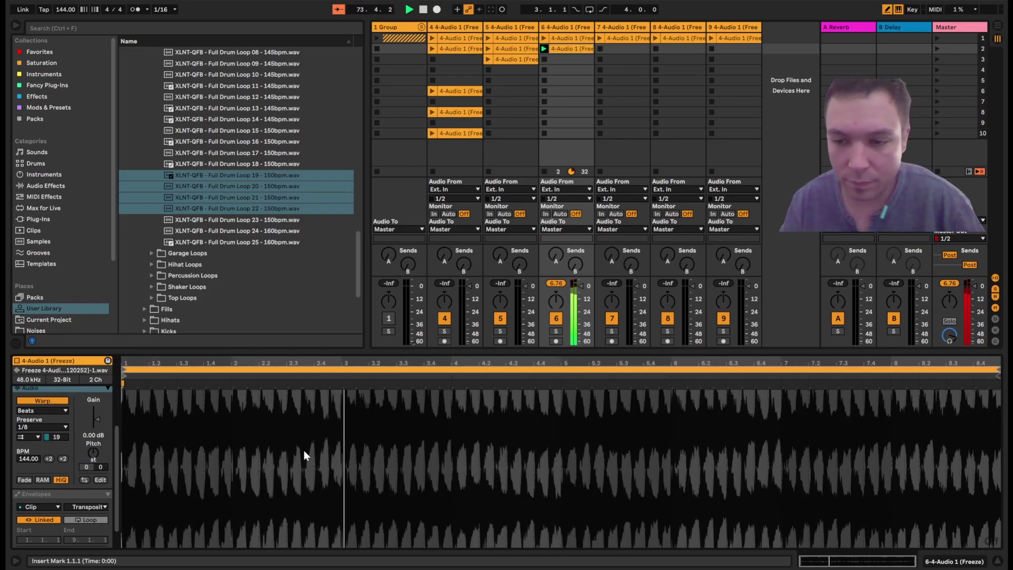
{"action": "left_click", "coordinate": [65, 411]}
{"action": "left_click", "coordinate": [58, 431]}
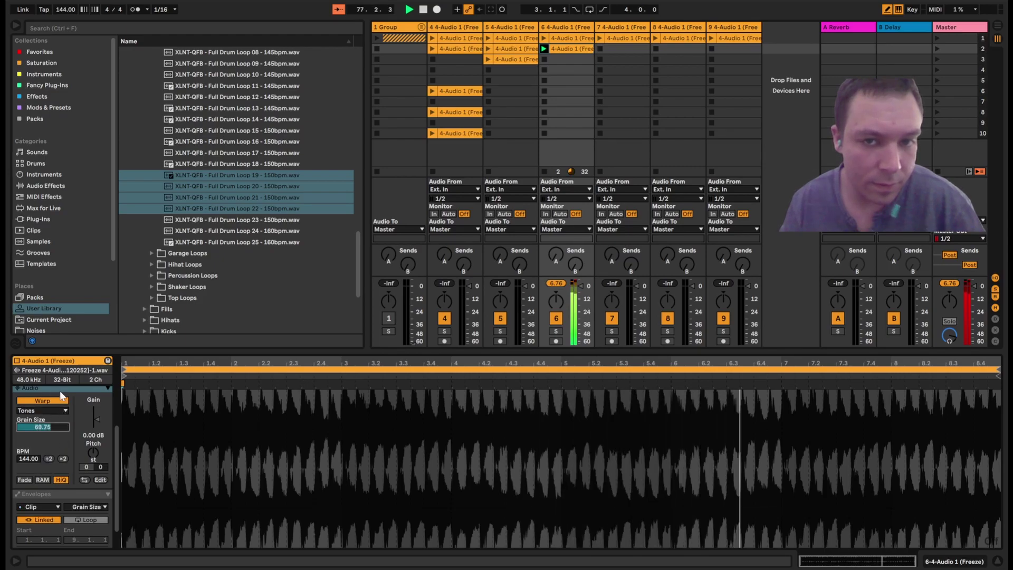
{"action": "left_click_drag", "start_coordinate": [86, 458], "coordinate": [89, 489]}
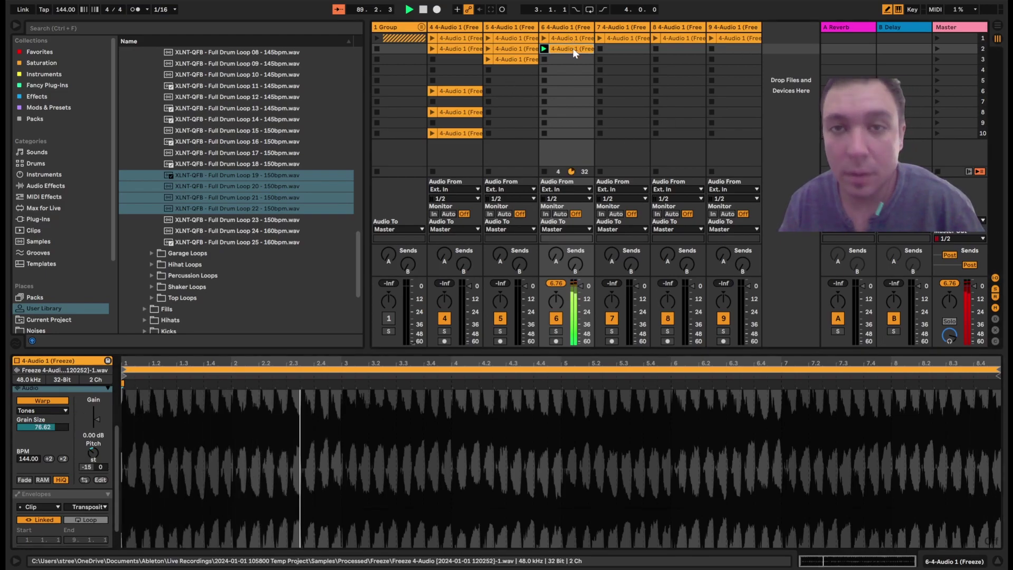
{"action": "key", "text": "ctrl+d"}
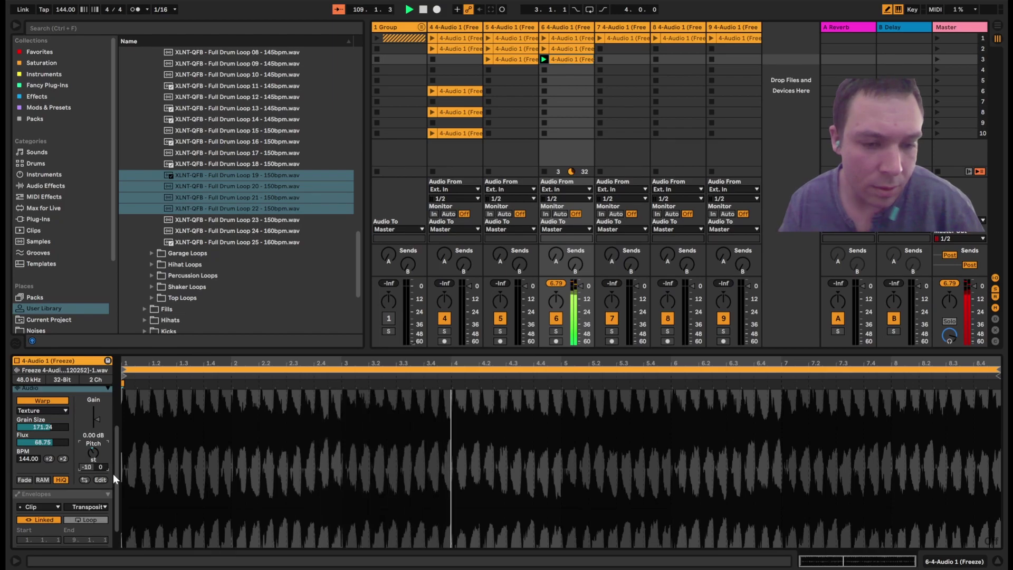
Adjust the third track 6 clip's Texture warp to grain size 57.05 and flux 28.91, with 288 BPM and pitch +10 st.
{"action": "left_click_drag", "start_coordinate": [113, 474], "coordinate": [118, 496]}
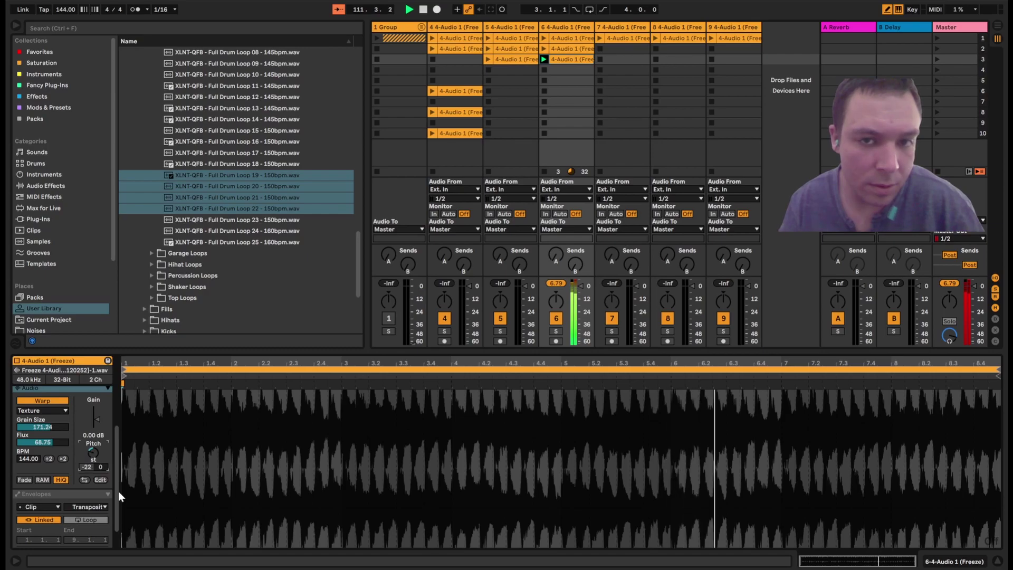
{"action": "mouse_move", "coordinate": [118, 492]}
{"action": "left_mouse_down"}
{"action": "mouse_move", "coordinate": [122, 530]}
{"action": "mouse_move", "coordinate": [126, 495]}
{"action": "left_mouse_up"}
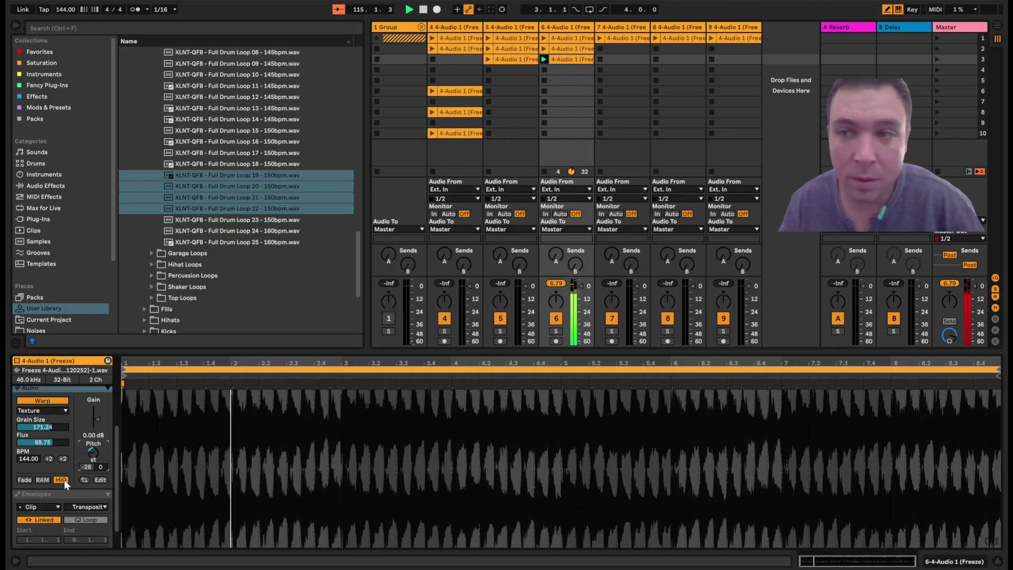
{"action": "left_click_drag", "start_coordinate": [55, 427], "coordinate": [56, 450]}
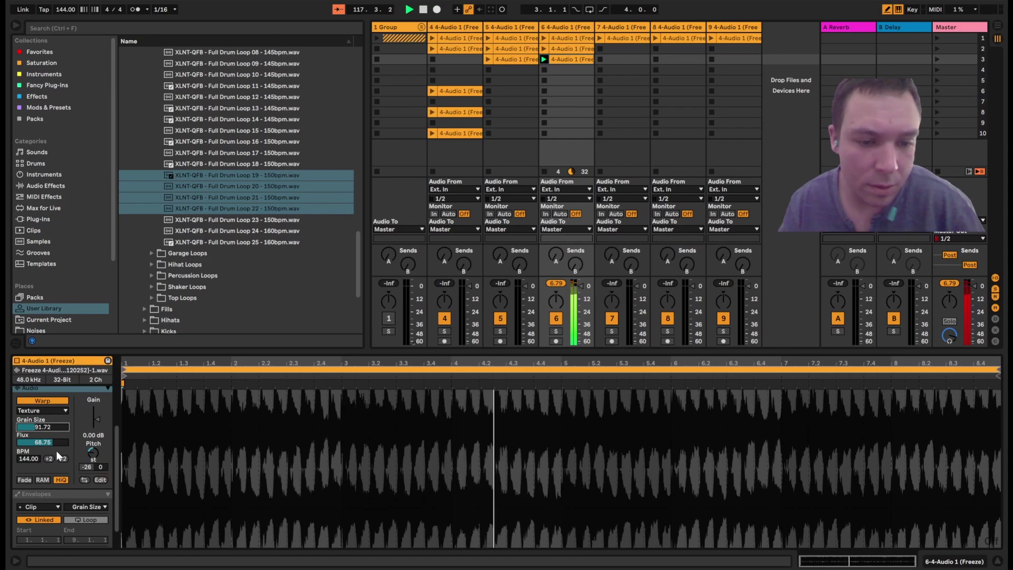
{"action": "left_click_drag", "start_coordinate": [93, 455], "coordinate": [96, 447]}
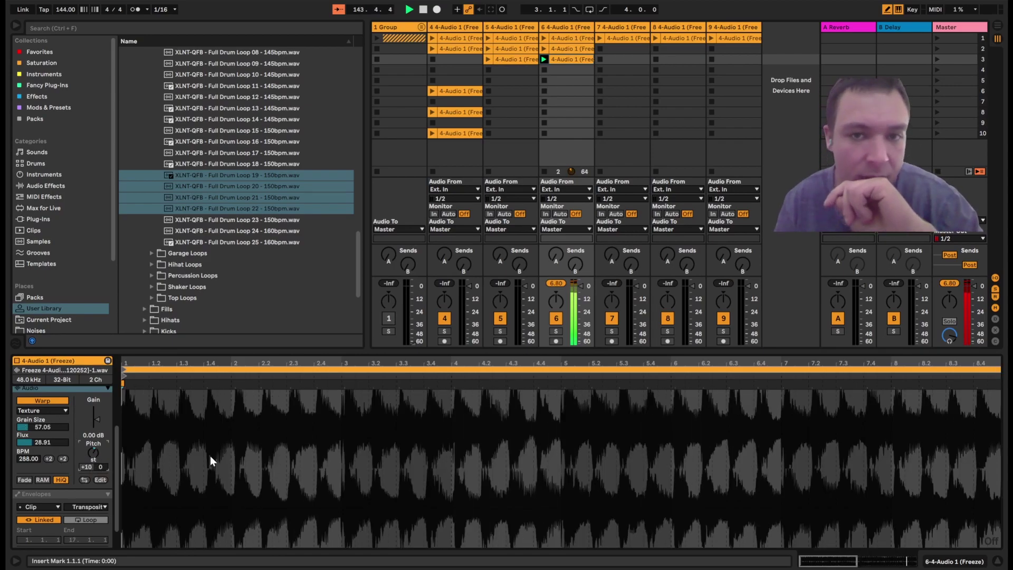
Draw a transposition envelope on the third track 6 clip: -4 st at the start, a peak near bar 6.5, -4 st near bar 12, and a rise by bar 15.
{"action": "left_click", "coordinate": [87, 495]}
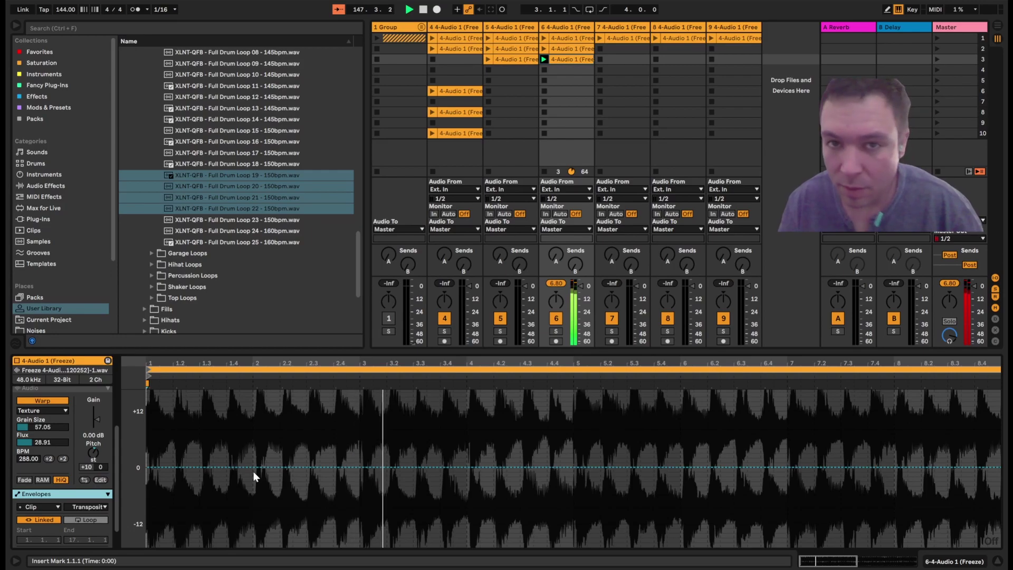
{"action": "scroll", "coordinate": [300, 470], "scroll_direction": "right", "scroll_amount": 3}
{"action": "scroll", "coordinate": [299, 470], "scroll_direction": "up", "scroll_amount": 1}
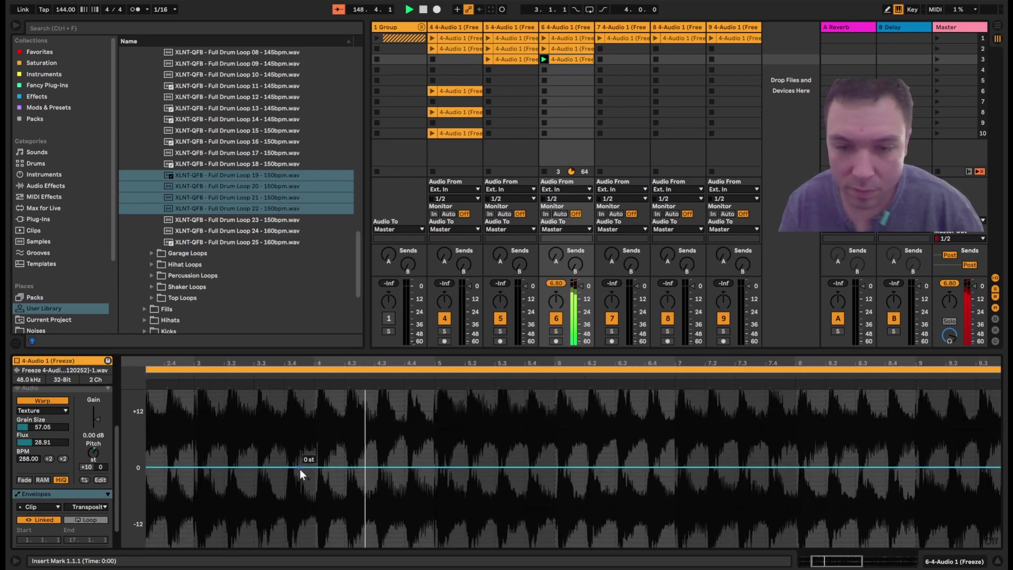
{"action": "scroll", "coordinate": [246, 475], "scroll_direction": "down", "scroll_amount": 5}
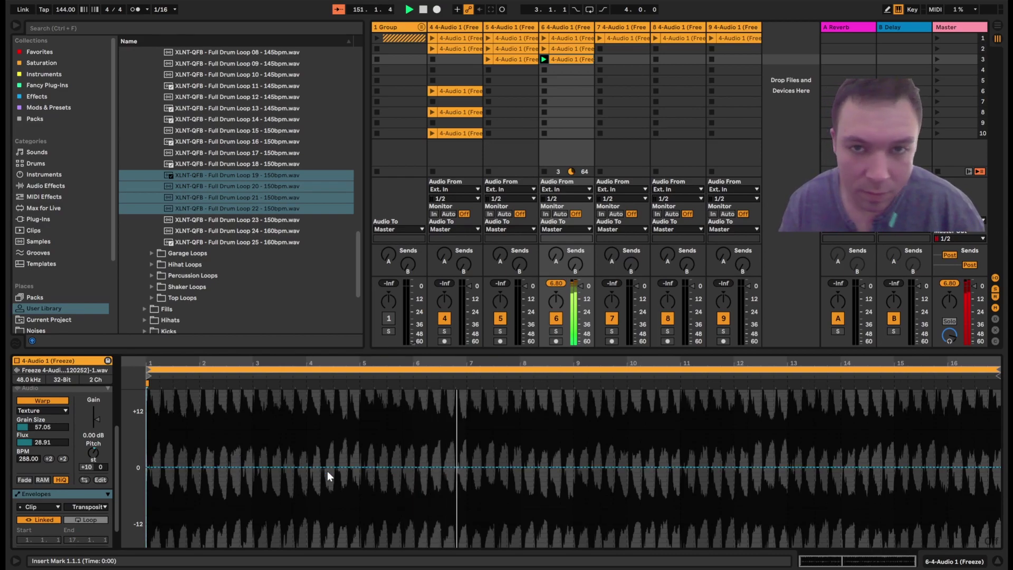
{"action": "left_click", "coordinate": [253, 467]}
{"action": "left_click", "coordinate": [190, 467]}
{"action": "mouse_move", "coordinate": [189, 469]}
{"action": "left_mouse_down"}
{"action": "mouse_move", "coordinate": [143, 480]}
{"action": "mouse_move", "coordinate": [199, 487]}
{"action": "left_mouse_up"}
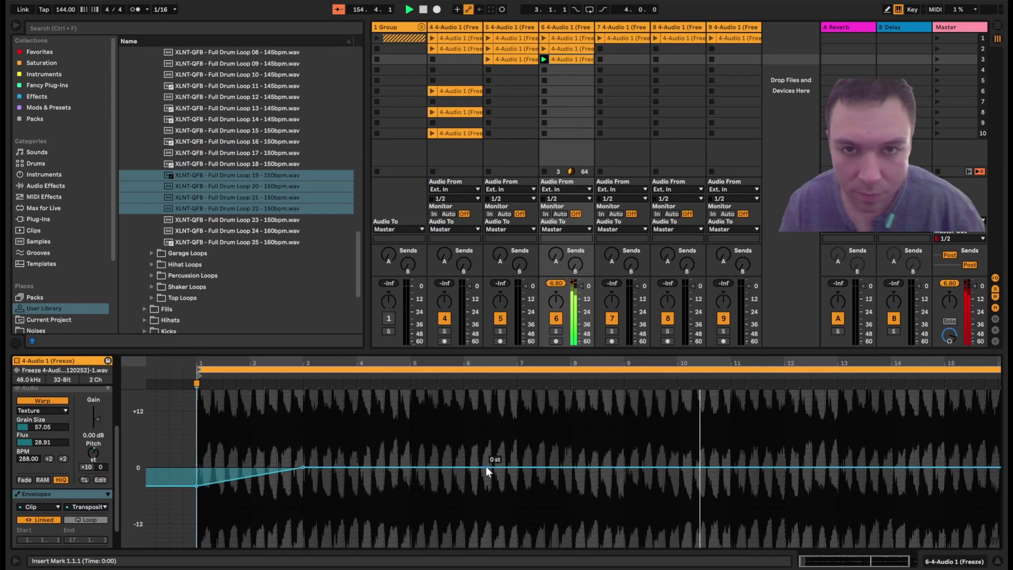
{"action": "left_click_drag", "start_coordinate": [488, 466], "coordinate": [498, 428]}
{"action": "left_click_drag", "start_coordinate": [637, 427], "coordinate": [795, 485]}
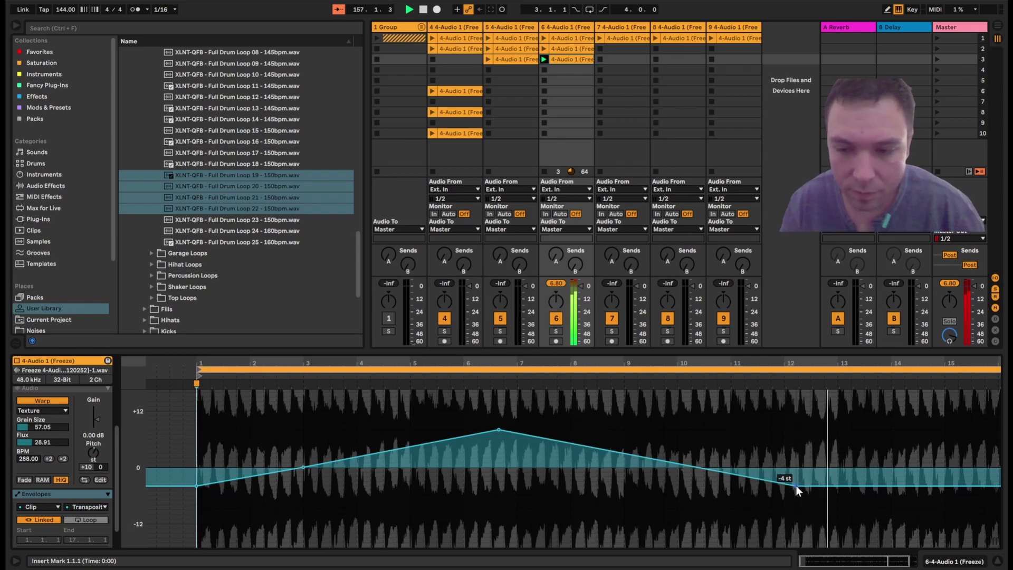
{"action": "left_click_drag", "start_coordinate": [902, 486], "coordinate": [938, 447]}
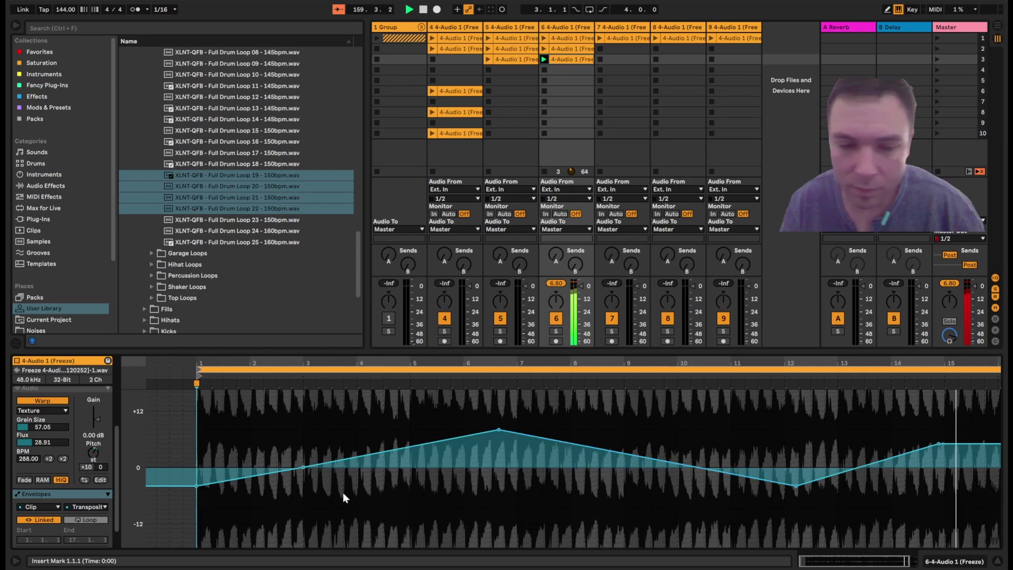
Draw a Grain Size envelope that falls to 0% around bar 11.5 and climbs again to about bar 13.5.
{"action": "left_click", "coordinate": [96, 509]}
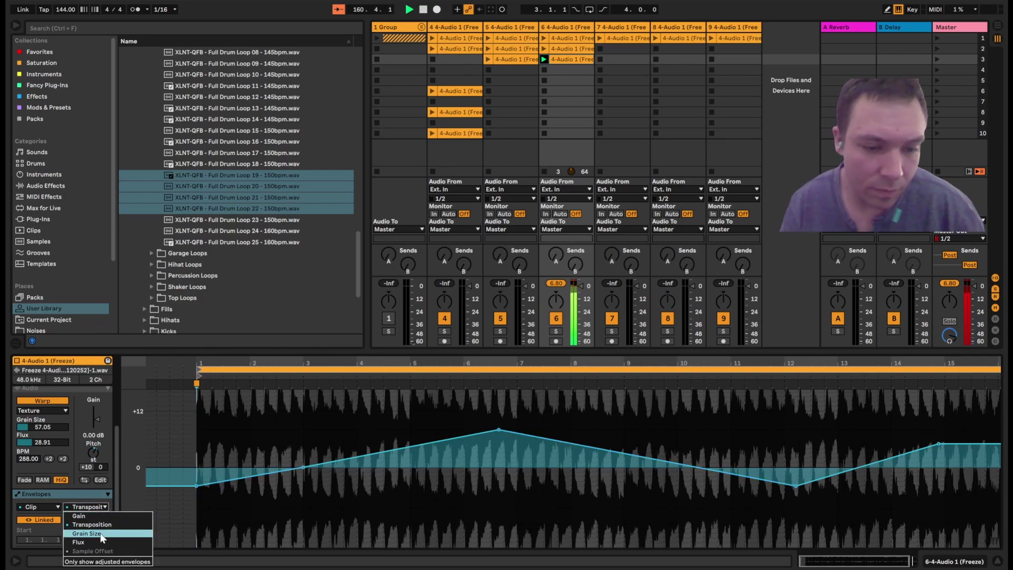
{"action": "left_click", "coordinate": [100, 534]}
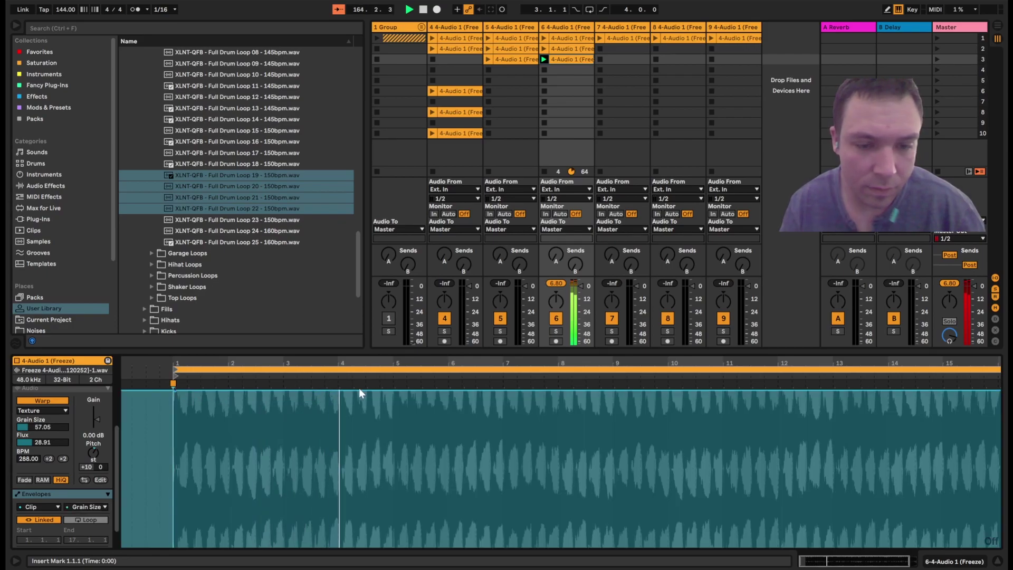
{"action": "left_click_drag", "start_coordinate": [461, 390], "coordinate": [750, 552]}
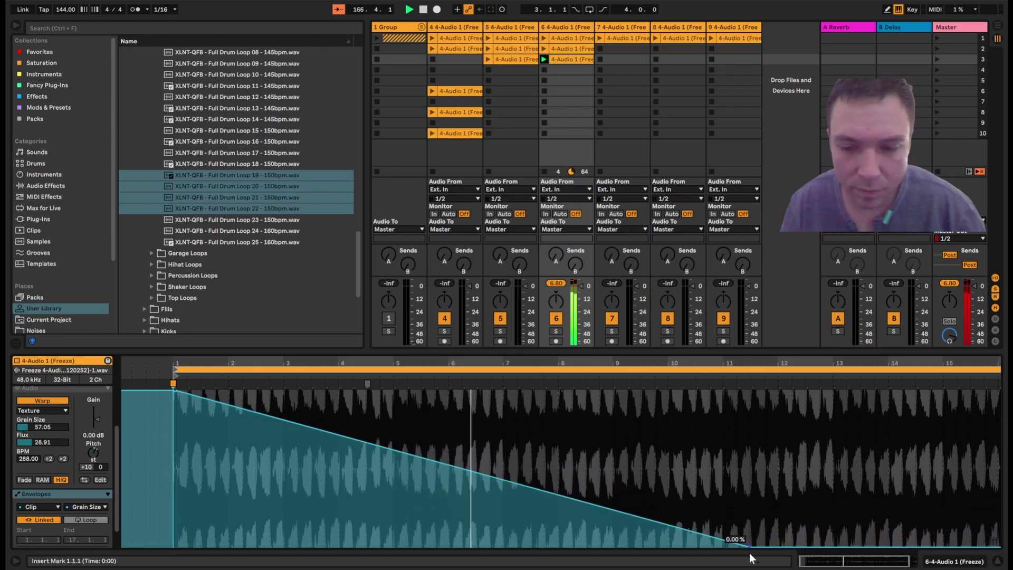
{"action": "left_click_drag", "start_coordinate": [827, 547], "coordinate": [860, 407]}
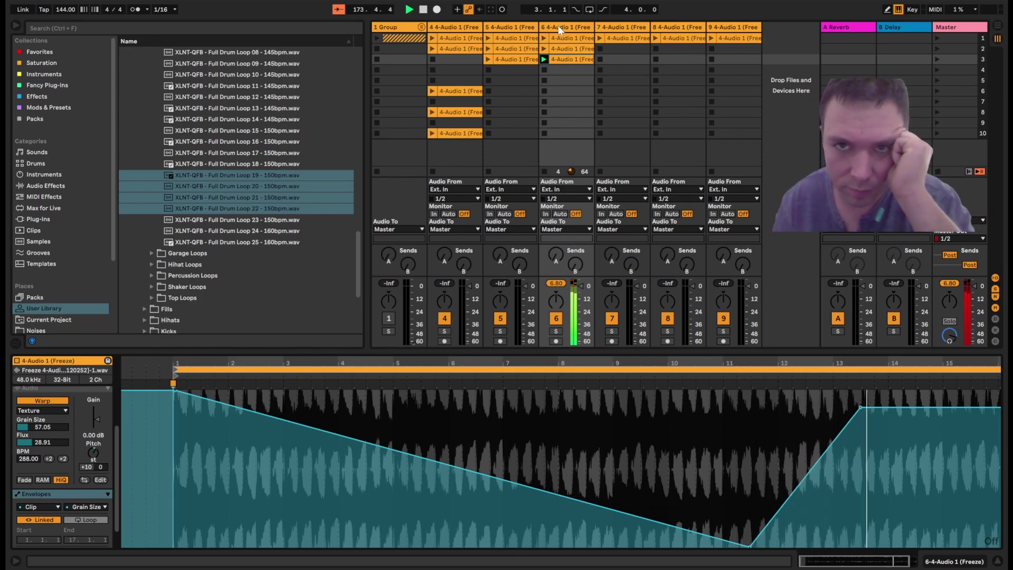
Play the track 7 clip on its own and set its Beats preserve value to 1/8 with the transient envelope at about 25.
{"action": "left_click", "coordinate": [600, 38]}
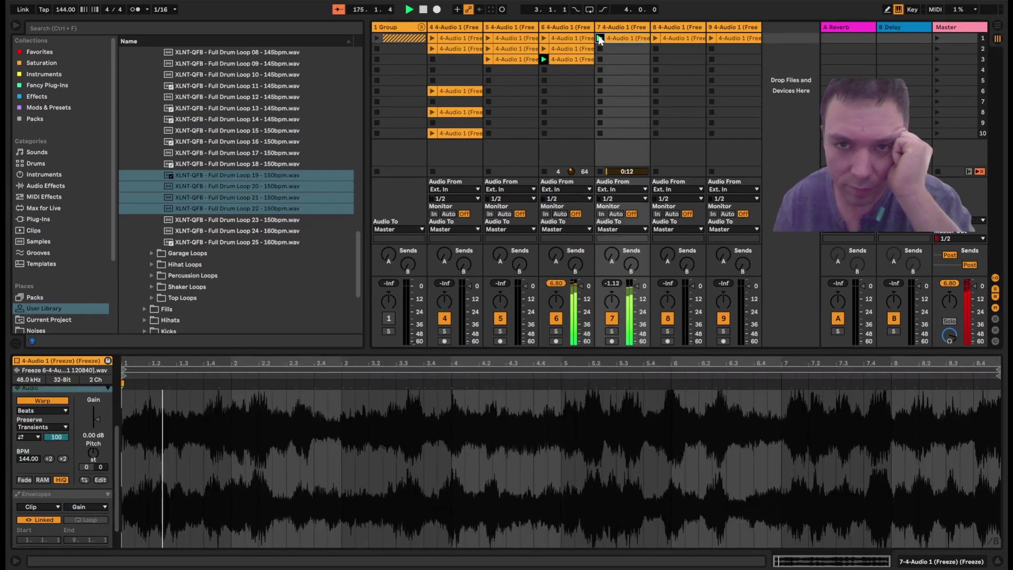
{"action": "key", "text": "space"}
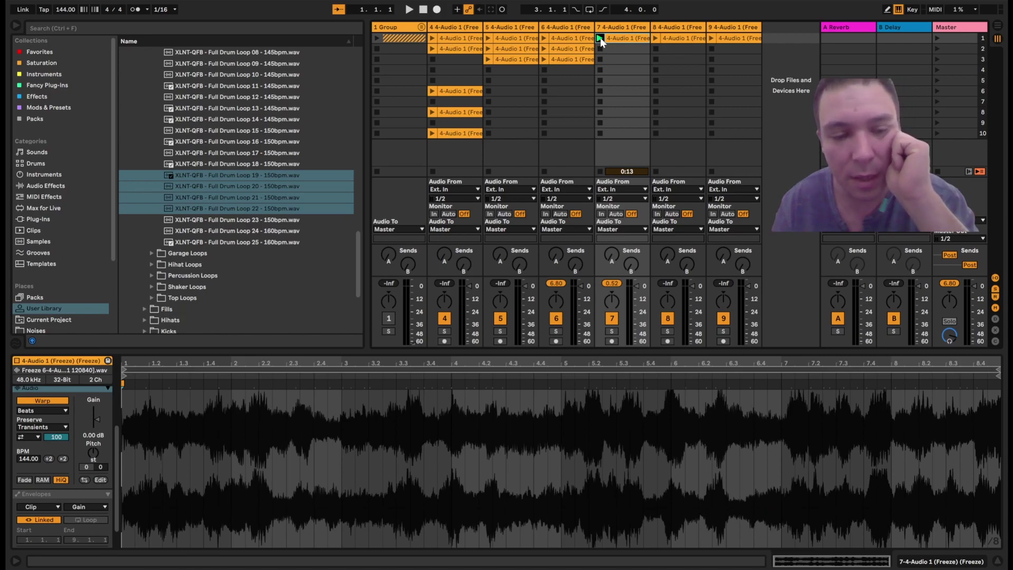
{"action": "left_click", "coordinate": [600, 38]}
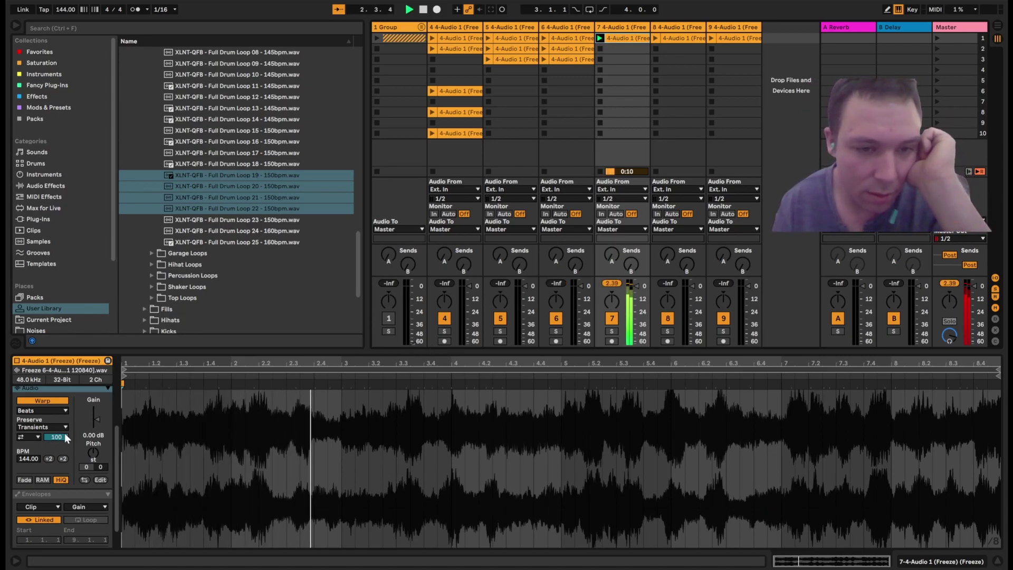
{"action": "left_click", "coordinate": [34, 436]}
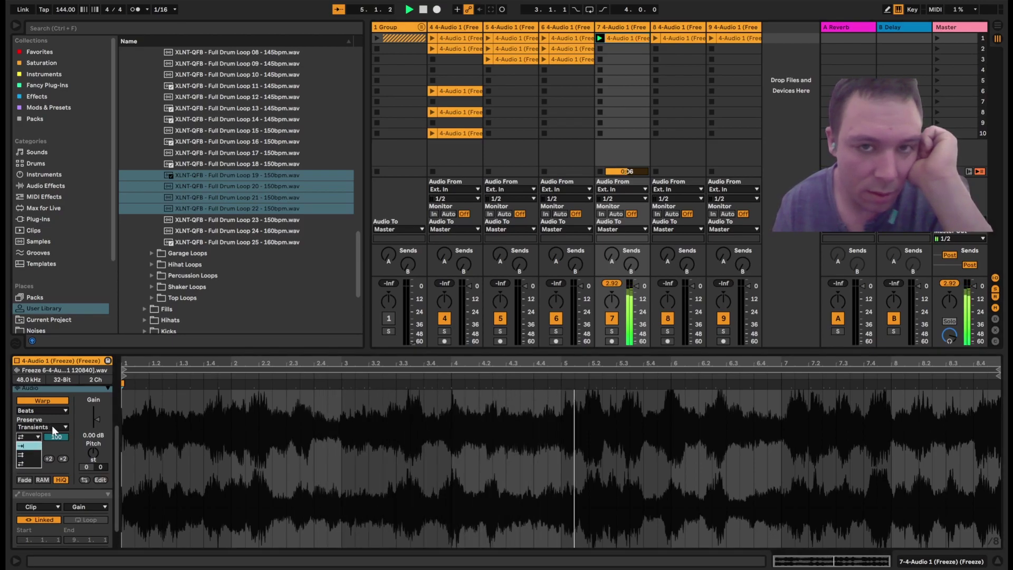
{"action": "left_click", "coordinate": [52, 426]}
{"action": "left_click", "coordinate": [47, 464]}
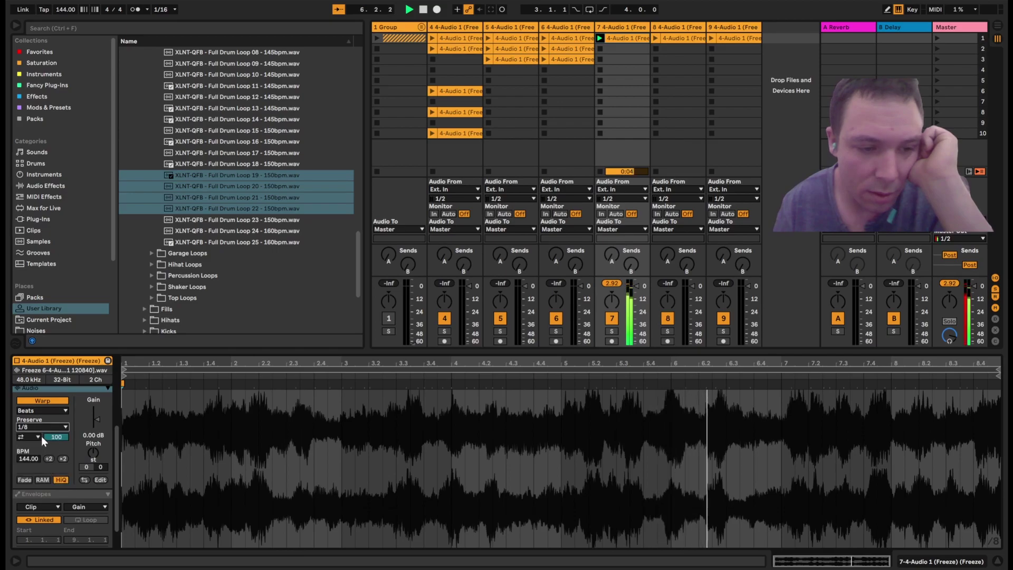
{"action": "left_click_drag", "start_coordinate": [59, 438], "coordinate": [68, 492]}
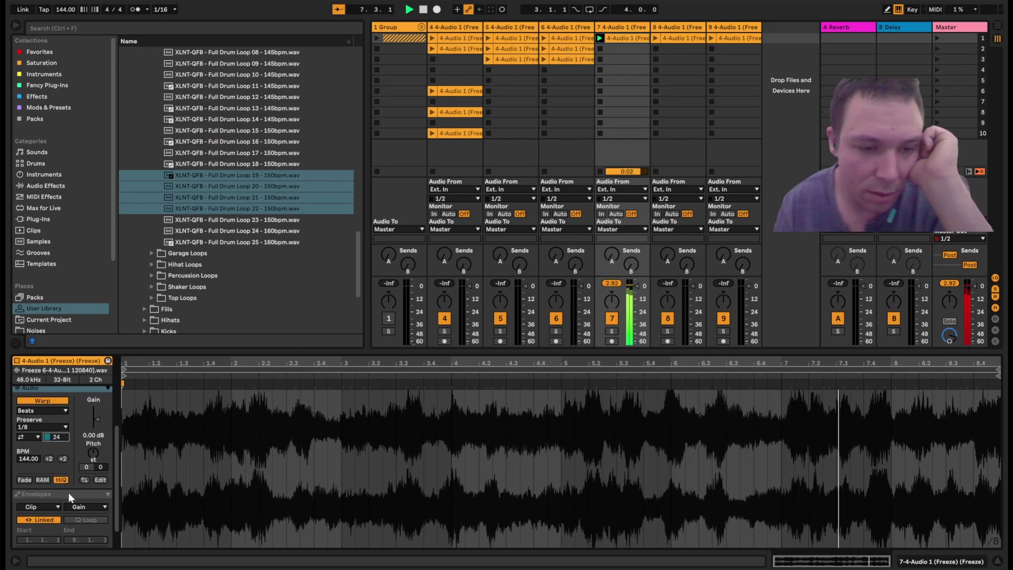
Try the track 7 clip's pitch at +15 st, +18 st and +10 st.
{"action": "left_click", "coordinate": [86, 467]}
{"action": "scroll", "coordinate": [88, 454], "scroll_direction": "up", "scroll_amount": 6}
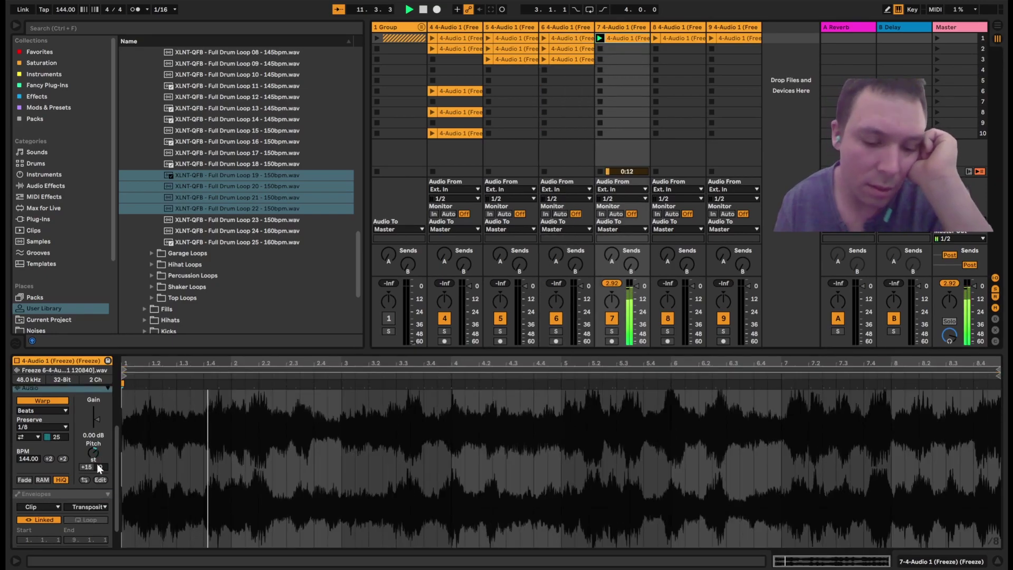
{"action": "scroll", "coordinate": [92, 468], "scroll_direction": "down", "scroll_amount": 8}
{"action": "scroll", "coordinate": [95, 450], "scroll_direction": "up", "scroll_amount": 19}
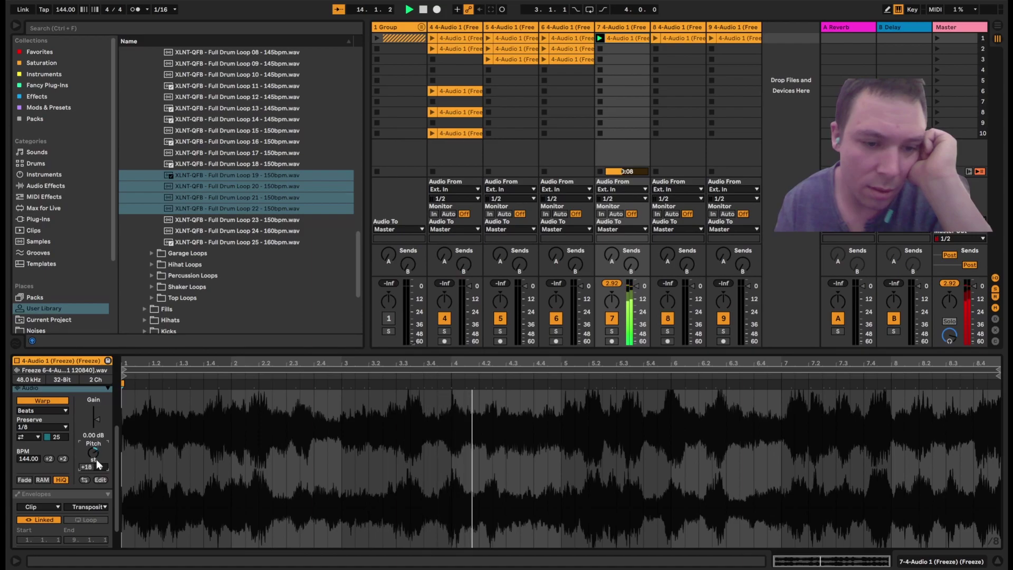
{"action": "left_click_drag", "start_coordinate": [98, 479], "coordinate": [104, 457]}
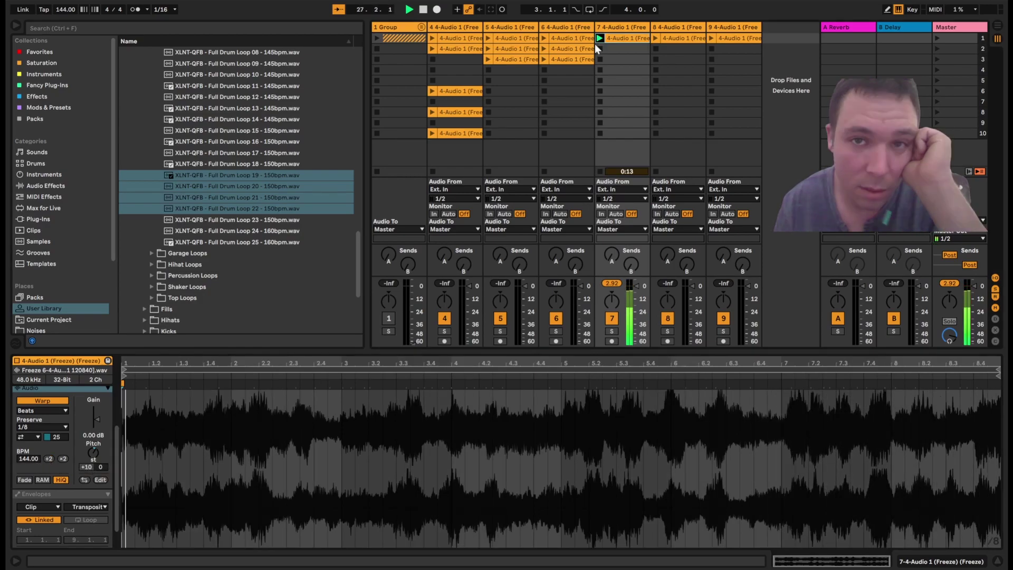
Loop the track 7 clip's transients forward, try its pitch at -14 st and set it to +7 st.
{"action": "left_click", "coordinate": [35, 437]}
{"action": "left_click", "coordinate": [33, 452]}
{"action": "left_click_drag", "start_coordinate": [90, 467], "coordinate": [104, 517]}
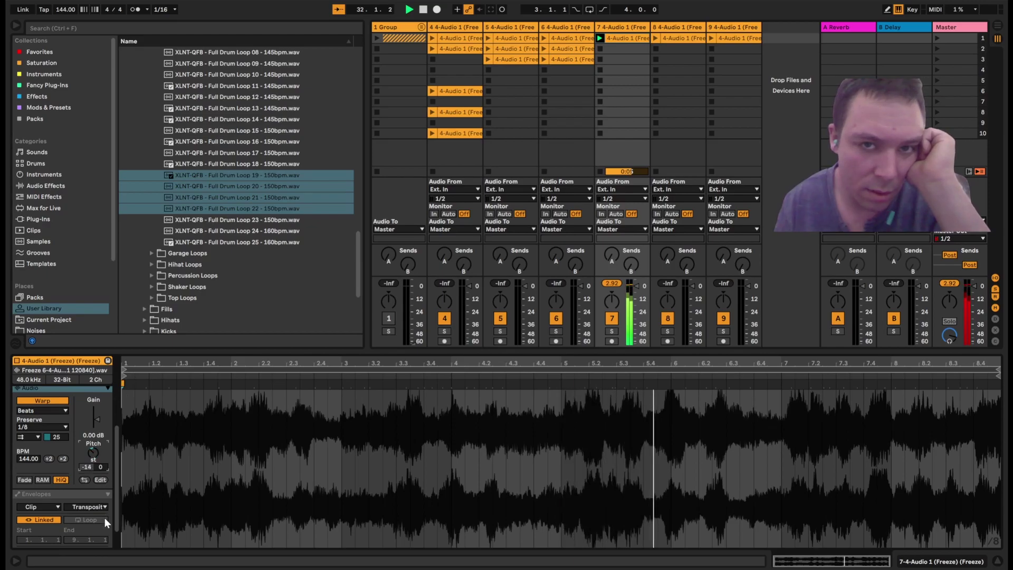
{"action": "left_click_drag", "start_coordinate": [110, 565], "coordinate": [128, 455]}
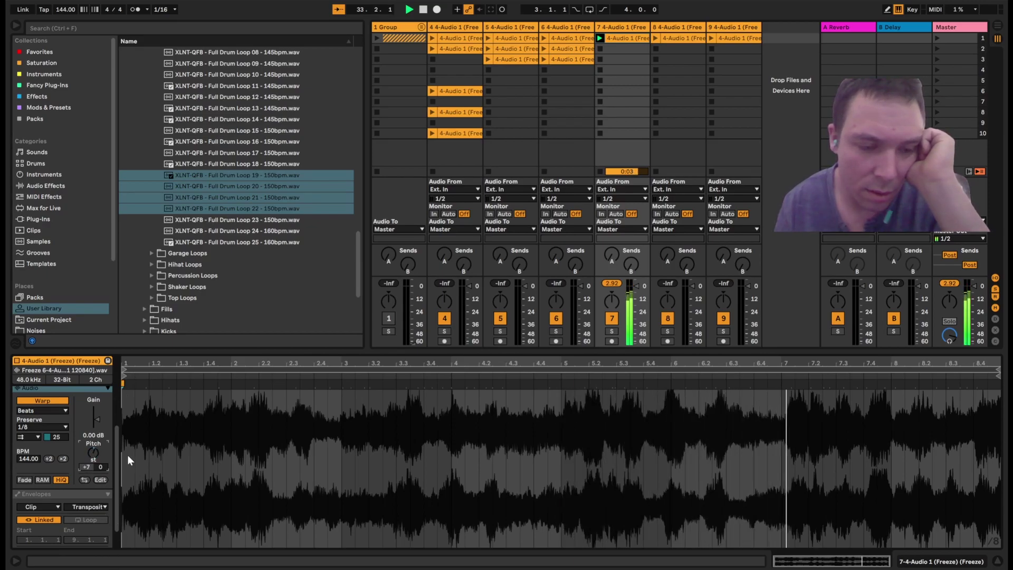
Draw short, repeating curved upward ramps in the track 7 clip's transposition envelope up to about bar 3.4, and replay the clip.
{"action": "left_click", "coordinate": [90, 494]}
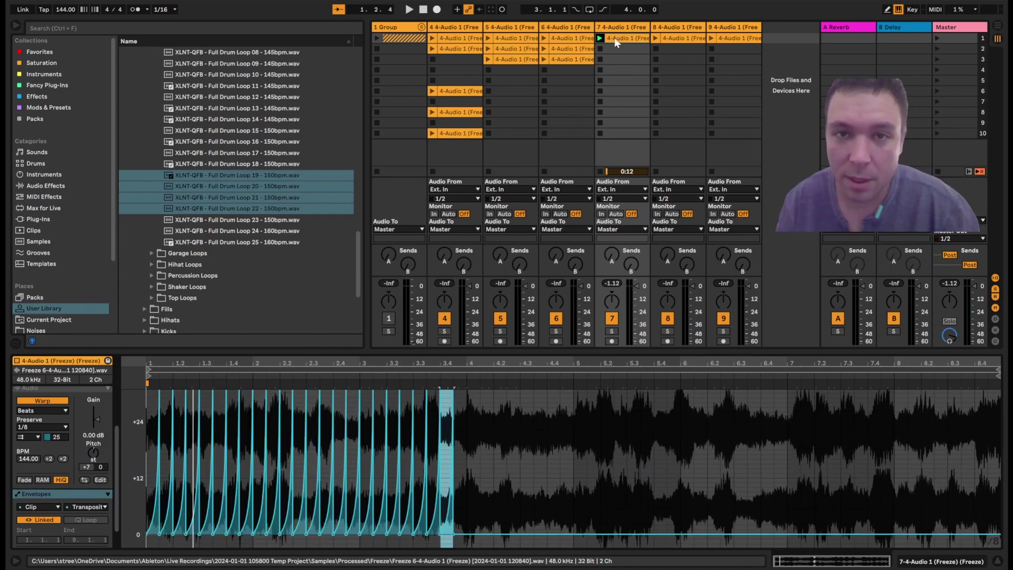
{"action": "left_click", "coordinate": [600, 39]}
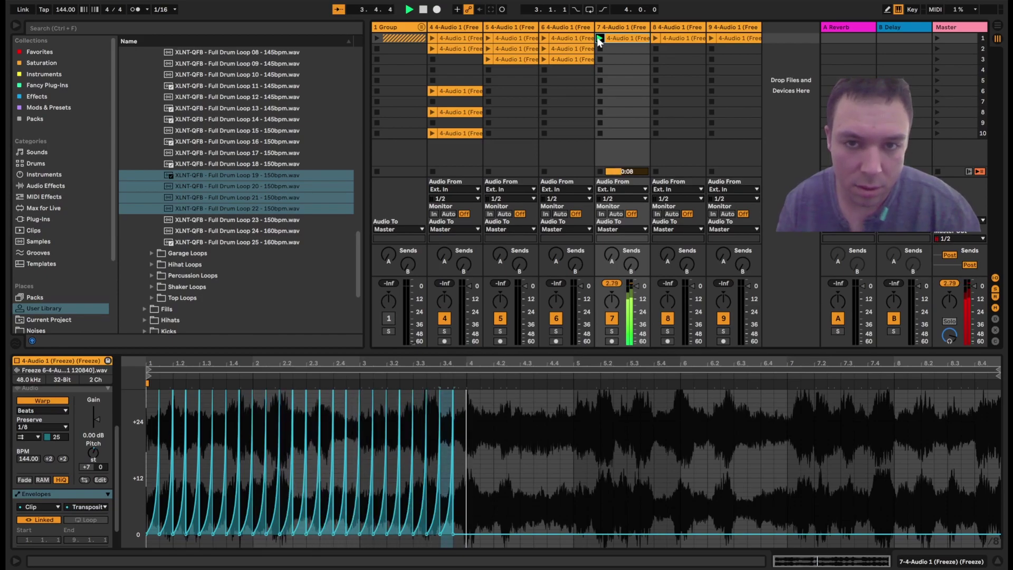
Stretch the transposition ramps to end at 7.1.1 with a rising baseline, duplicate them from bar 7 onward, and replay the clip.
{"action": "left_click", "coordinate": [312, 453]}
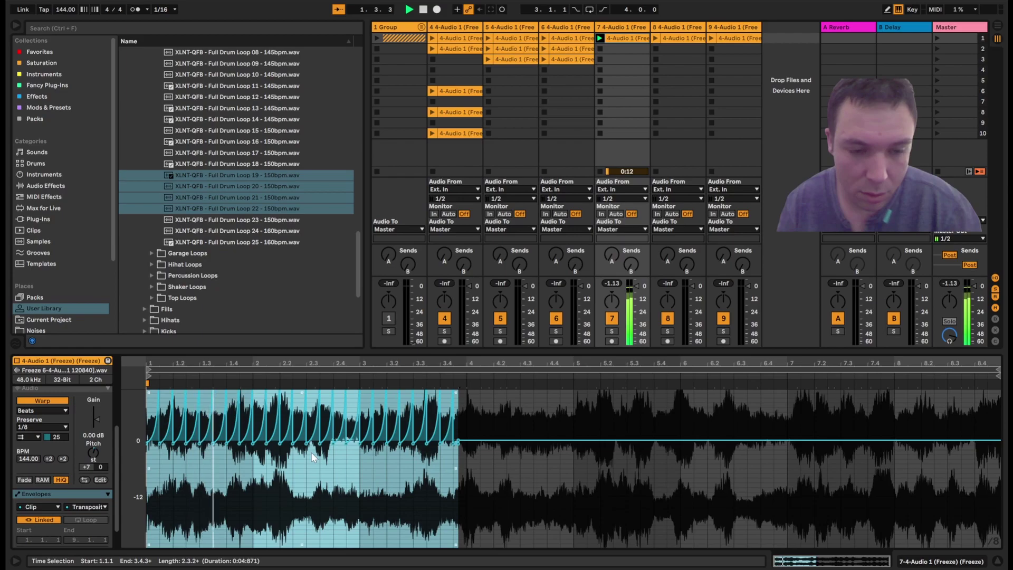
{"action": "left_click", "coordinate": [786, 486], "text": "shift"}
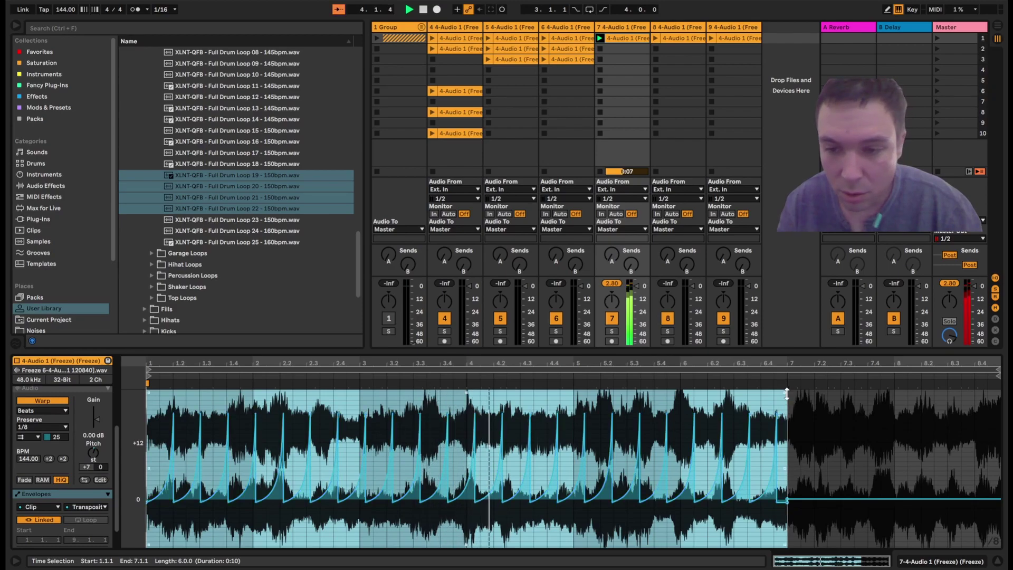
{"action": "left_click_drag", "start_coordinate": [786, 394], "coordinate": [788, 343]}
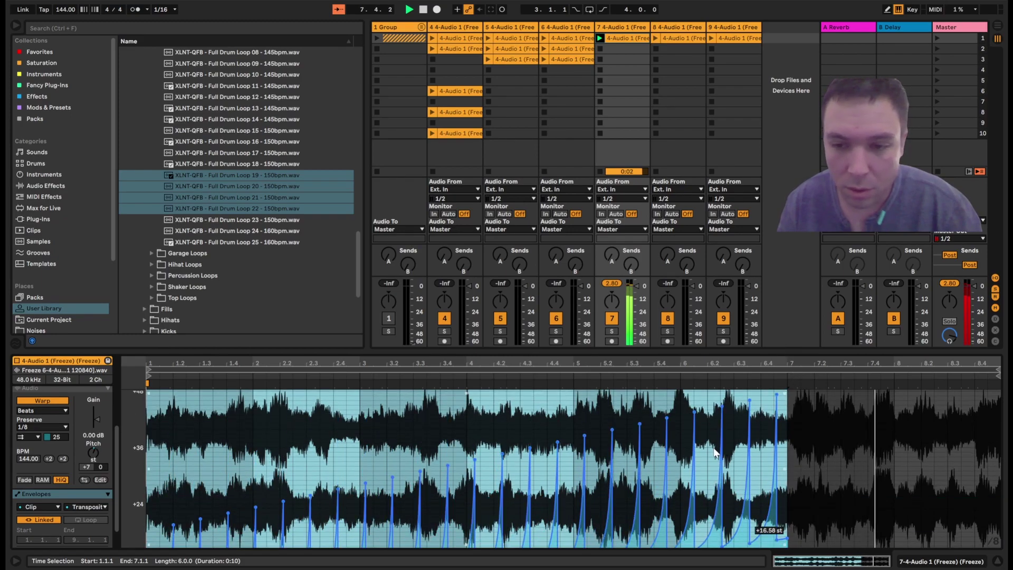
{"action": "scroll", "coordinate": [714, 448], "scroll_direction": "down", "scroll_amount": 3}
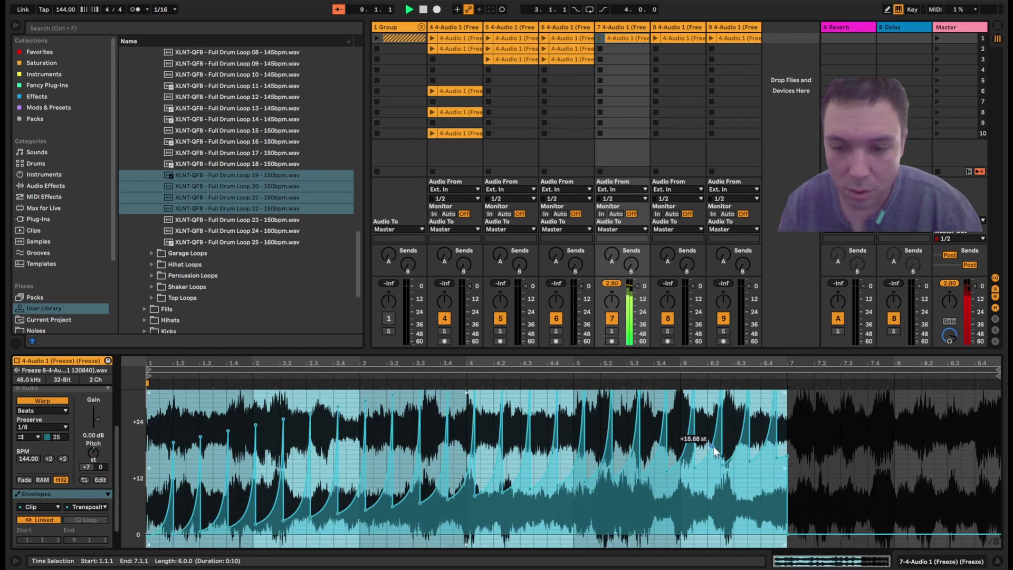
{"action": "left_click", "coordinate": [599, 39]}
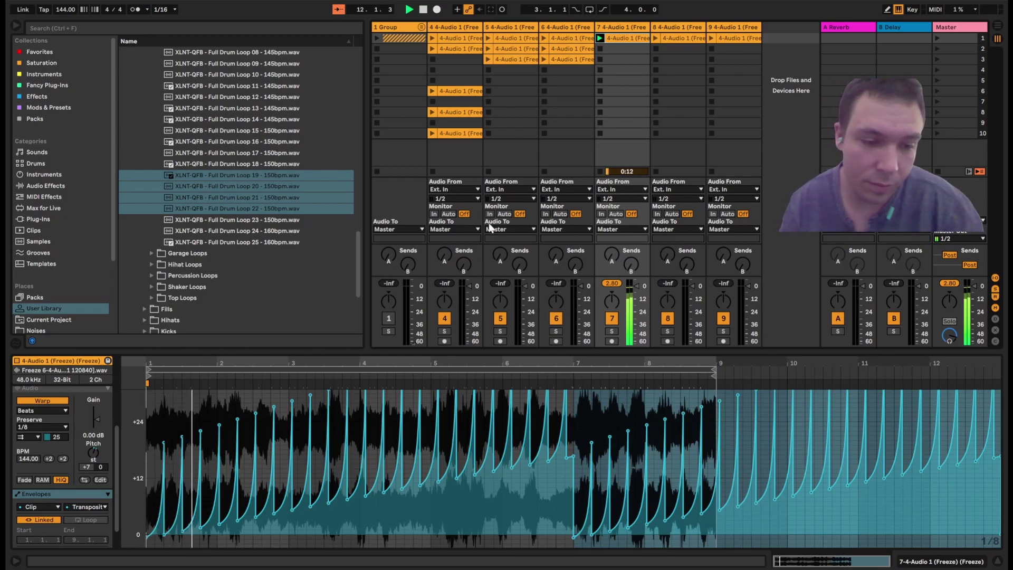
Try the track 7 clip's pitch at -12 st and reset it to 0 st.
{"action": "left_click", "coordinate": [91, 467]}
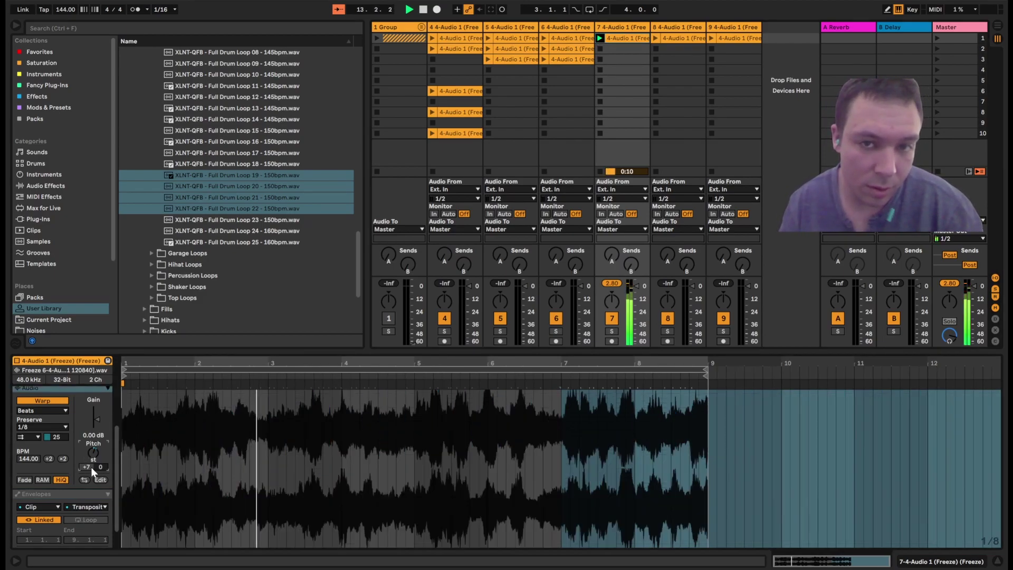
{"action": "key", "text": "Down"}
{"action": "key", "text": "Down"}
{"action": "key", "text": "Down"}
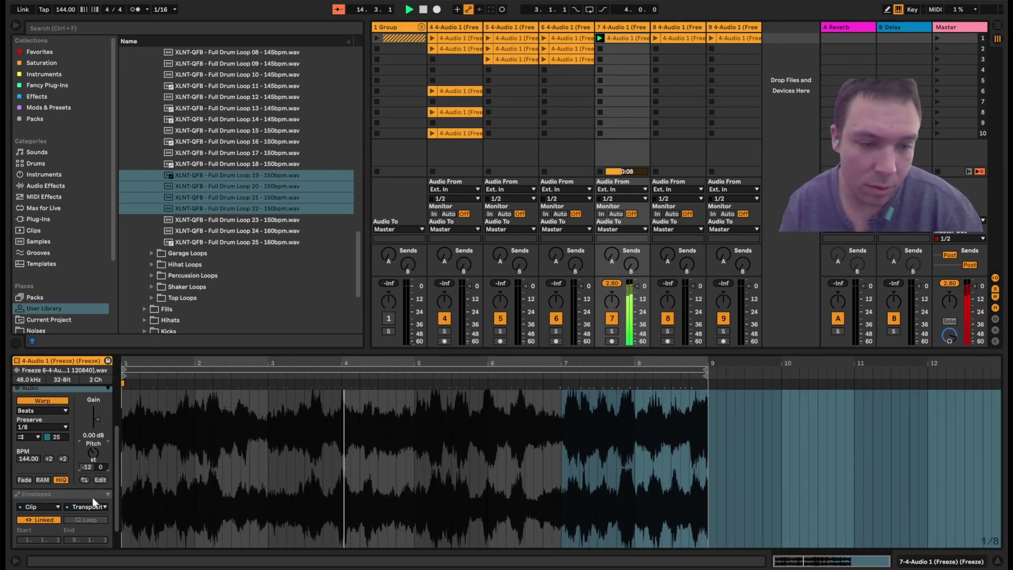
{"action": "key", "text": "Delete"}
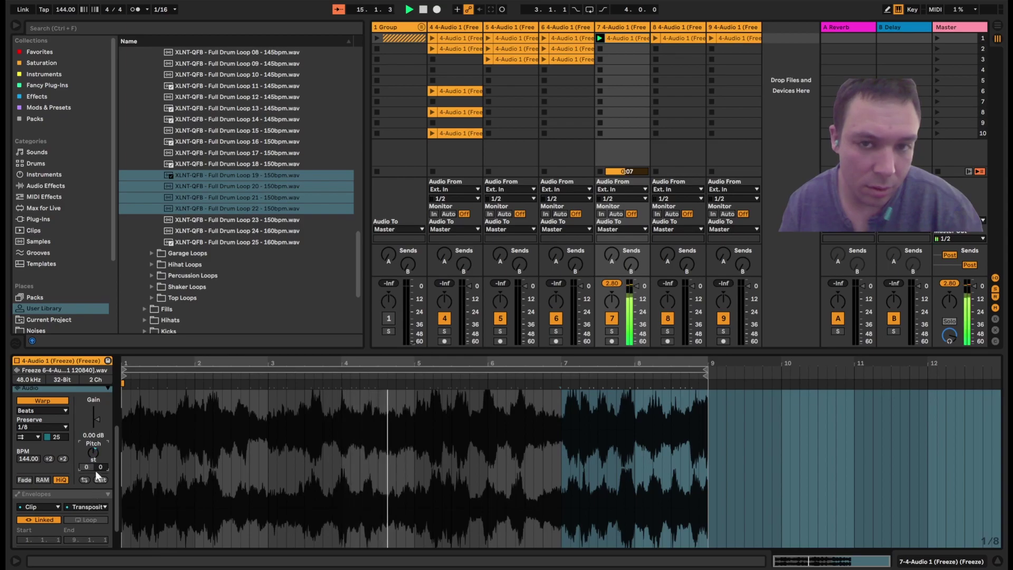
Switch the warp mode of the first track 7 clip from Beats to Complex.
{"action": "left_click", "coordinate": [61, 409]}
{"action": "left_click", "coordinate": [58, 453]}
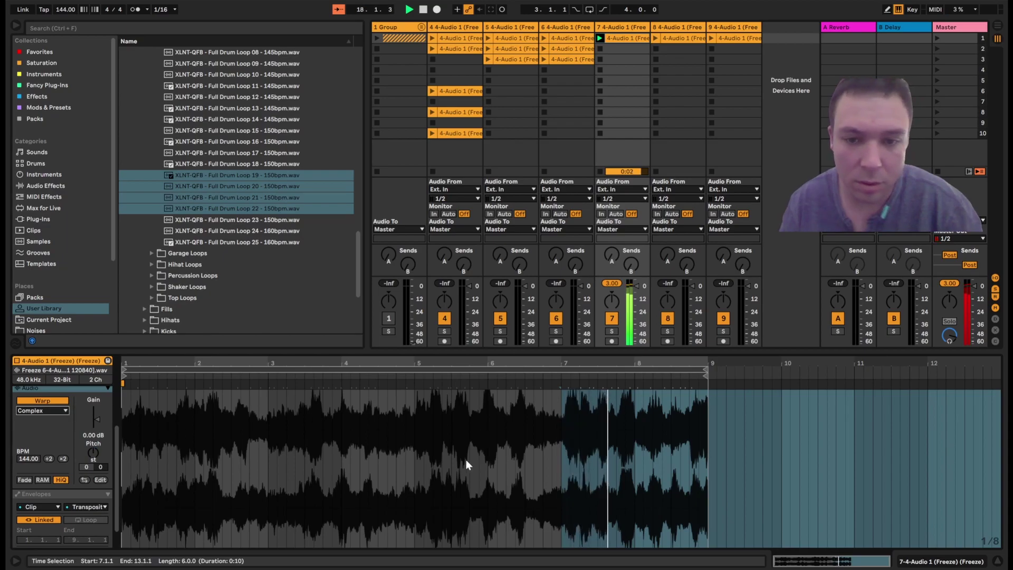
Clear the entire transposition envelope of the second track 7 clip, leaving it flat.
{"action": "scroll", "coordinate": [105, 417], "scroll_direction": "down", "scroll_amount": 1}
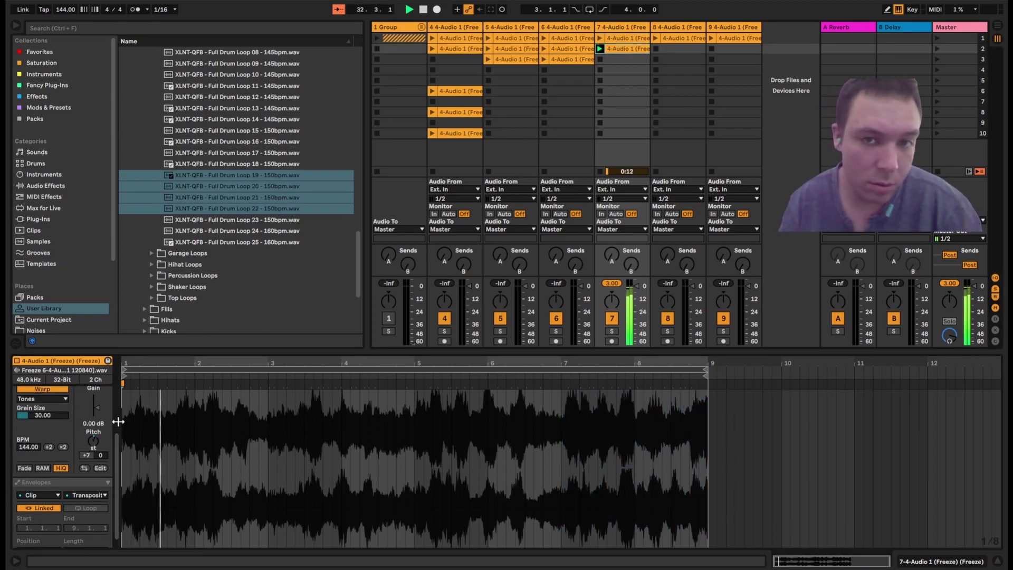
{"action": "left_click", "coordinate": [59, 501]}
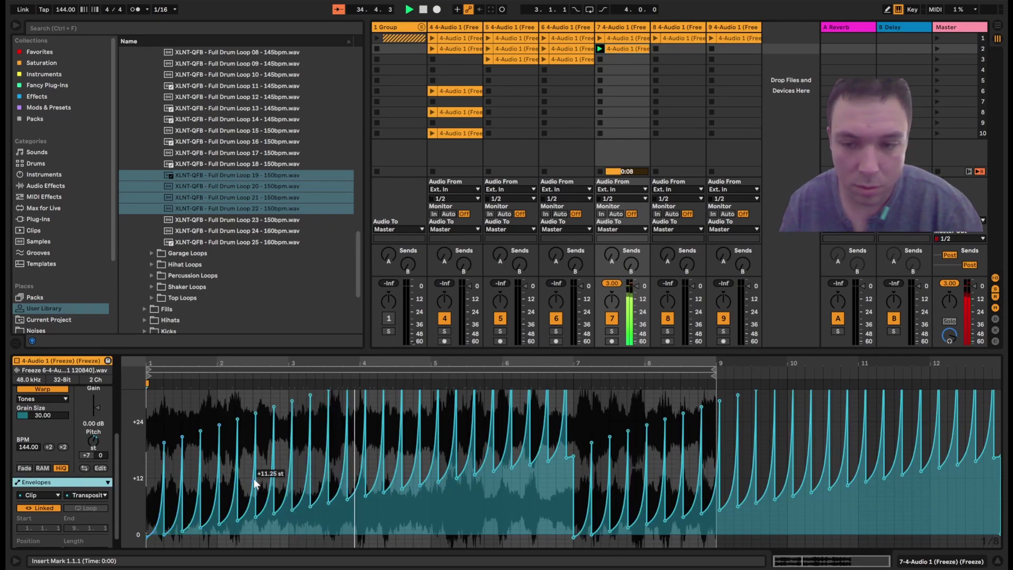
{"action": "key", "text": "ctrl+a"}
{"action": "key", "text": "Delete"}
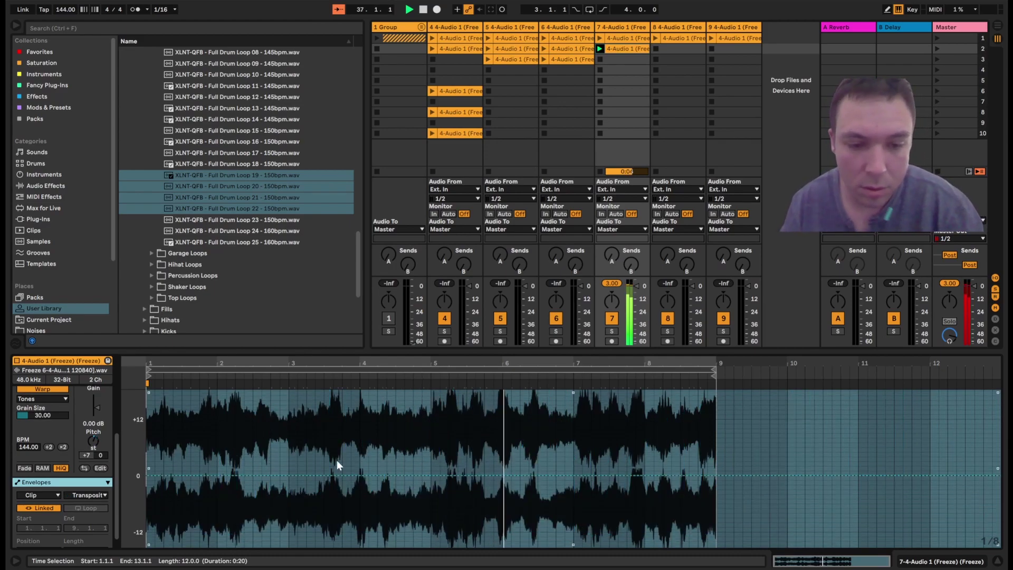
{"action": "left_click", "coordinate": [314, 475]}
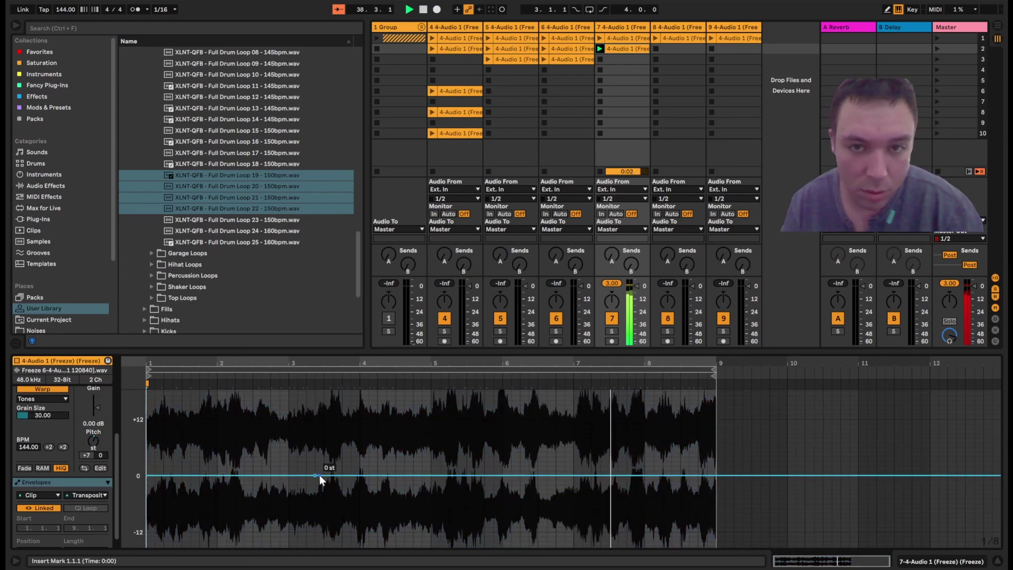
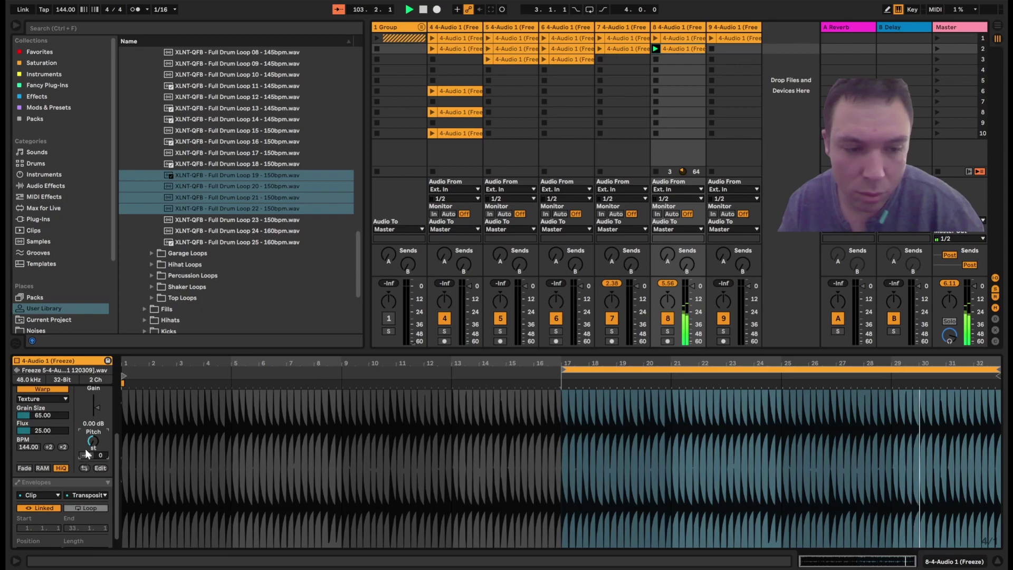
Raise the second track 8 clip's texture grain size to 203.87, replay it, then lower the grain size and raise the flux.
{"action": "left_click_drag", "start_coordinate": [42, 410], "coordinate": [55, 375]}
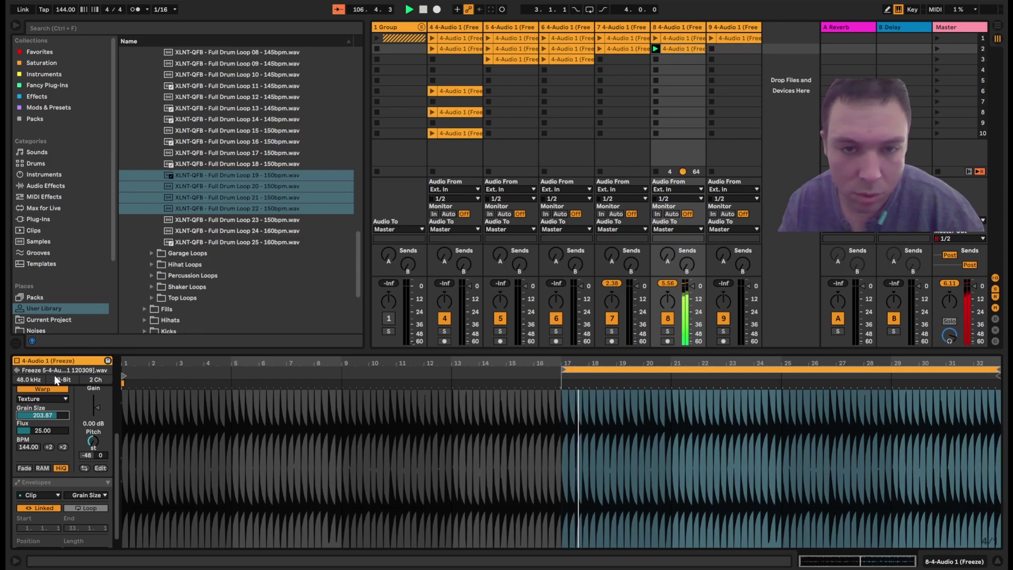
{"action": "key", "text": "space"}
{"action": "key", "text": "space"}
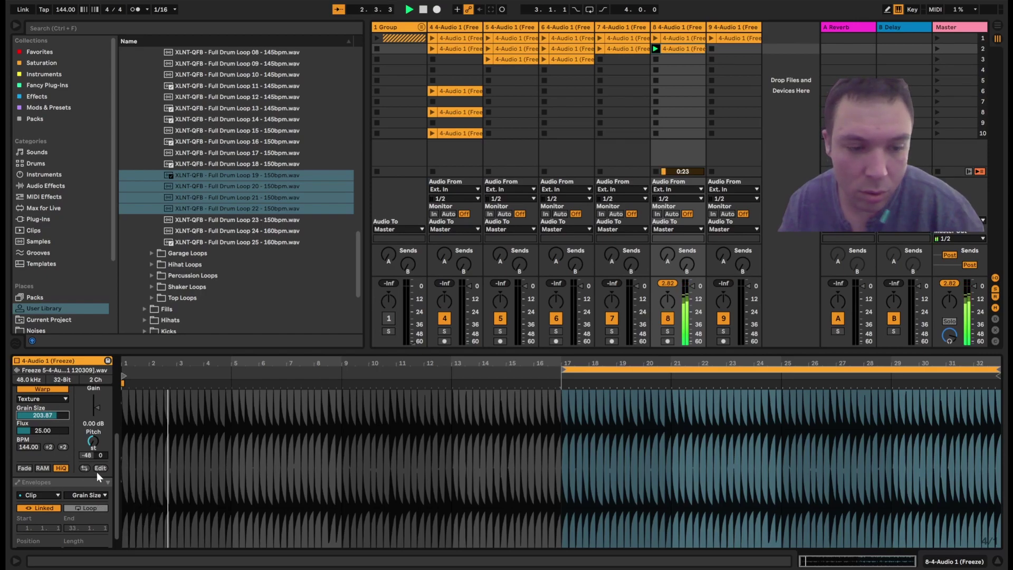
{"action": "left_click_drag", "start_coordinate": [64, 416], "coordinate": [63, 467]}
{"action": "left_click_drag", "start_coordinate": [57, 430], "coordinate": [58, 416]}
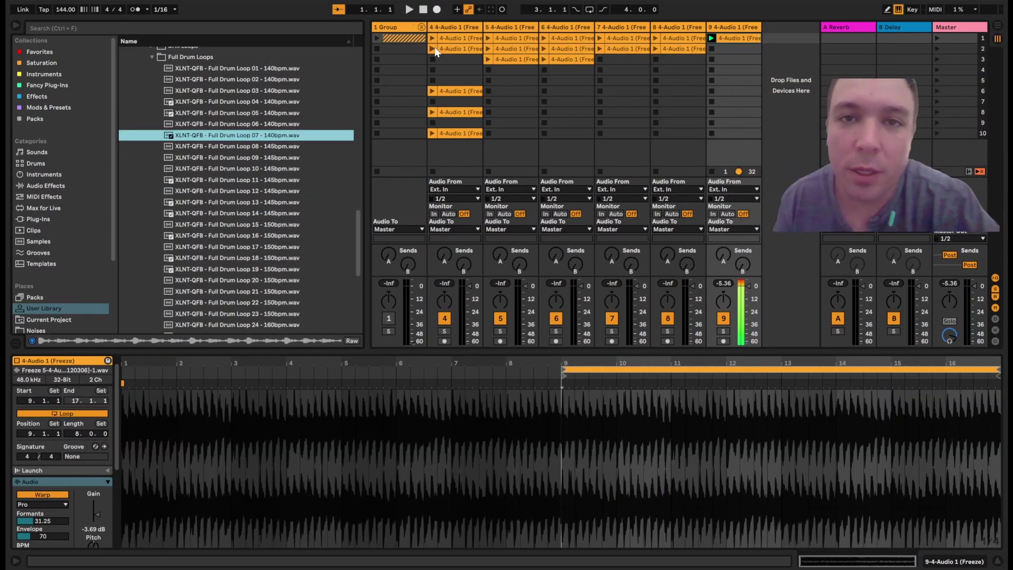
Audition the three track 5 clips one after another, stopping the track 9 clip.
{"action": "left_click", "coordinate": [487, 39]}
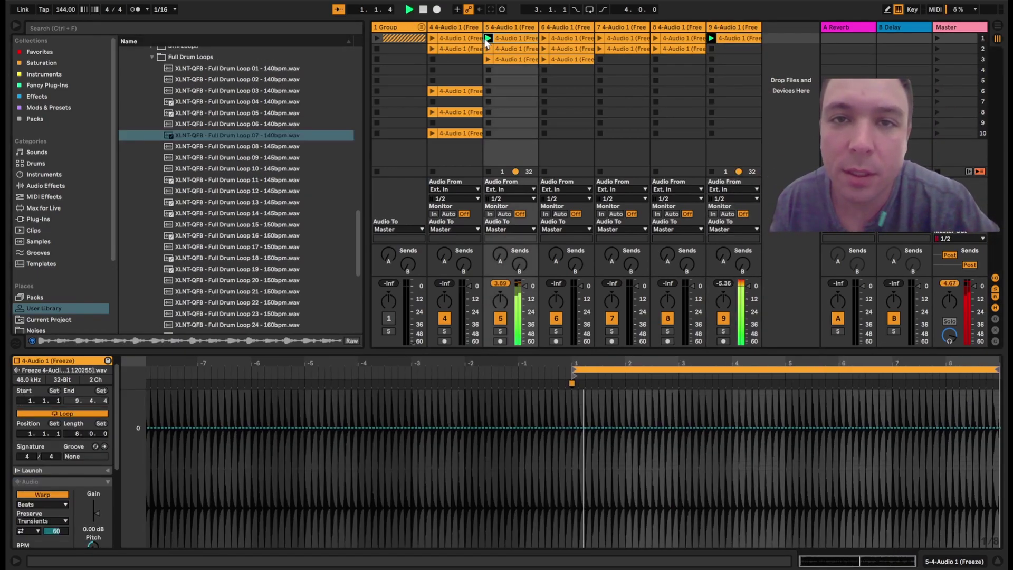
{"action": "left_click", "coordinate": [712, 171]}
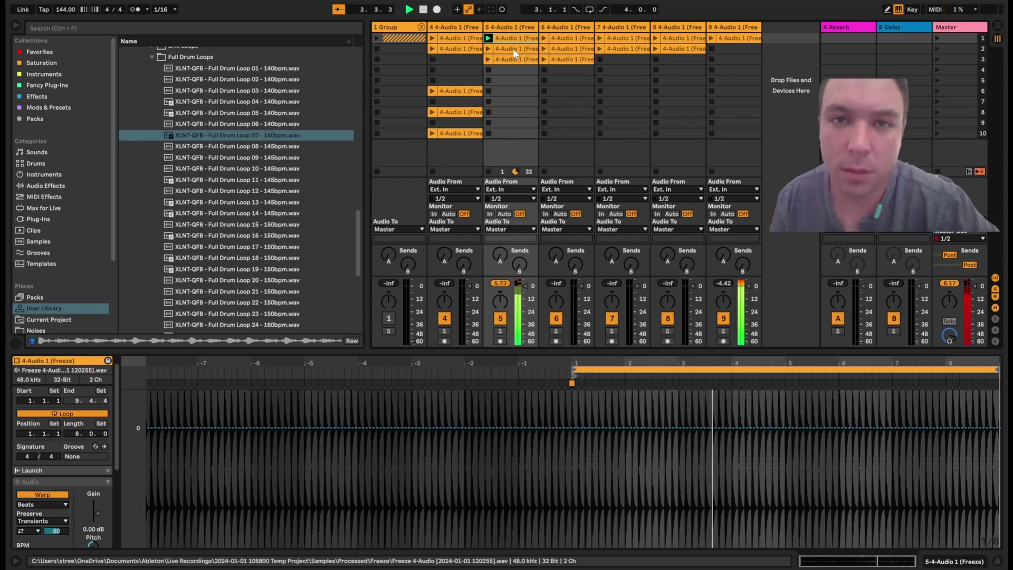
{"action": "left_click", "coordinate": [488, 49]}
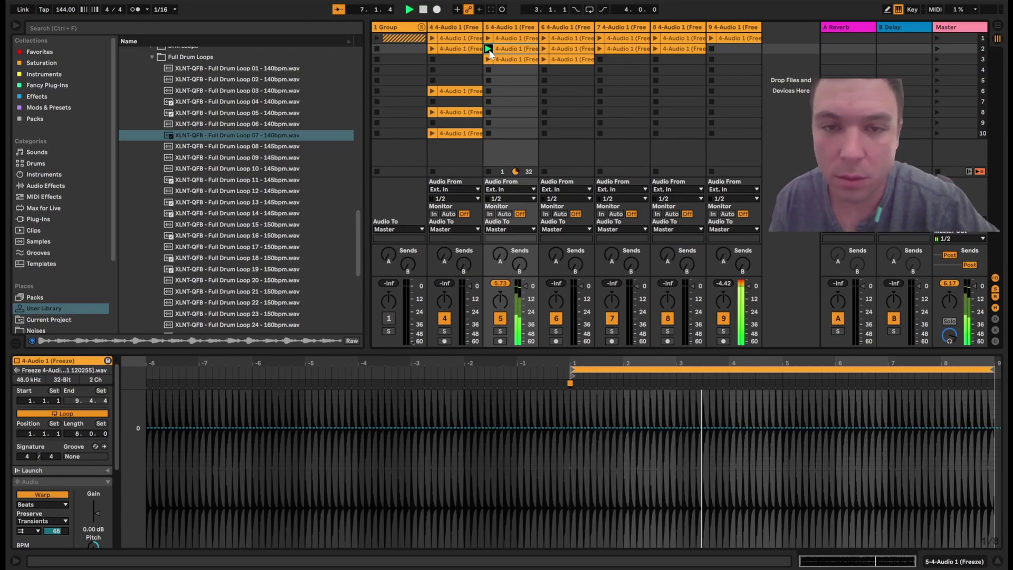
{"action": "left_click", "coordinate": [491, 61]}
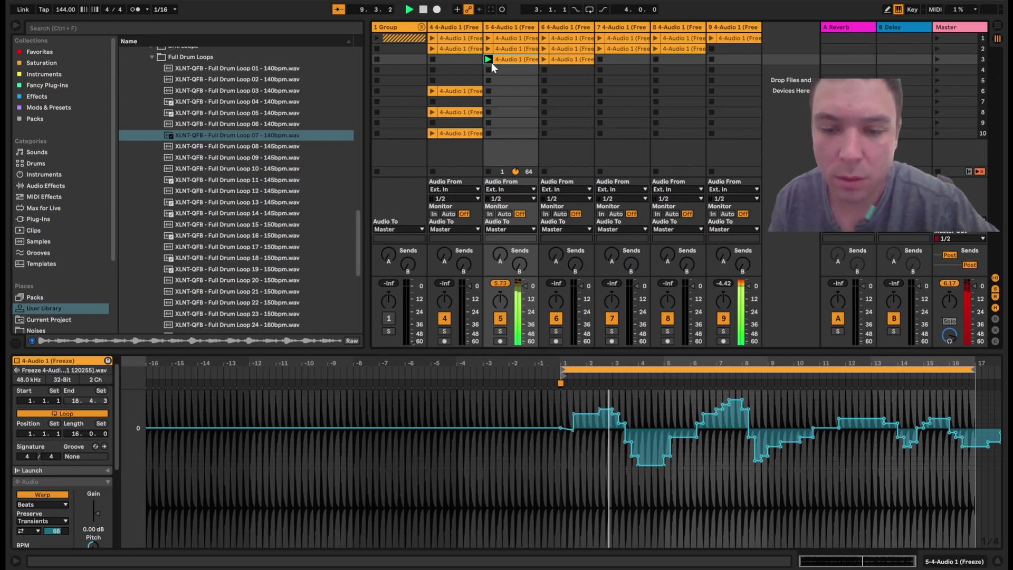
Stop track 5 and audition the three track 6 clips in order.
{"action": "left_click", "coordinate": [544, 38]}
{"action": "left_click", "coordinate": [488, 171]}
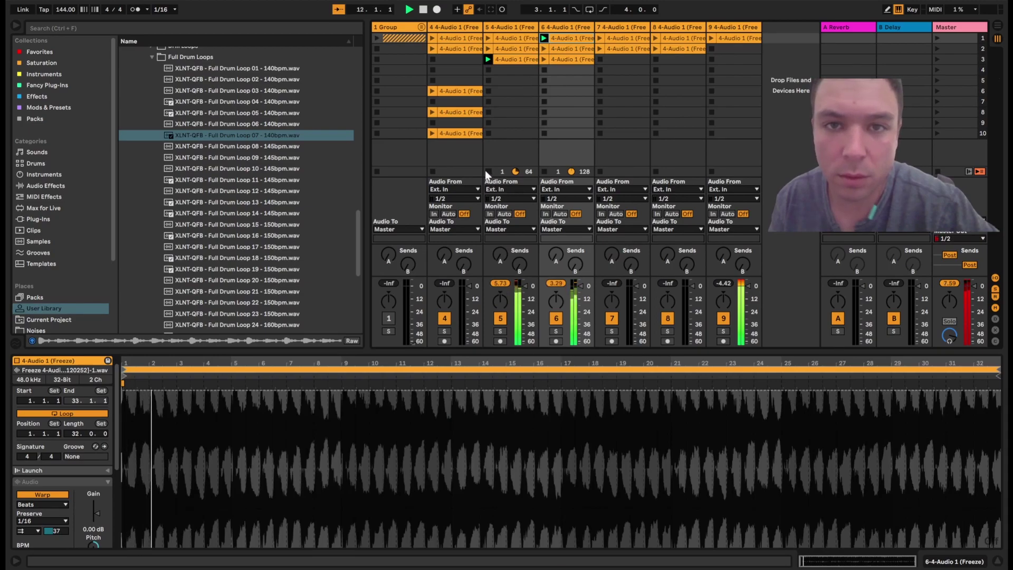
{"action": "left_click", "coordinate": [544, 48]}
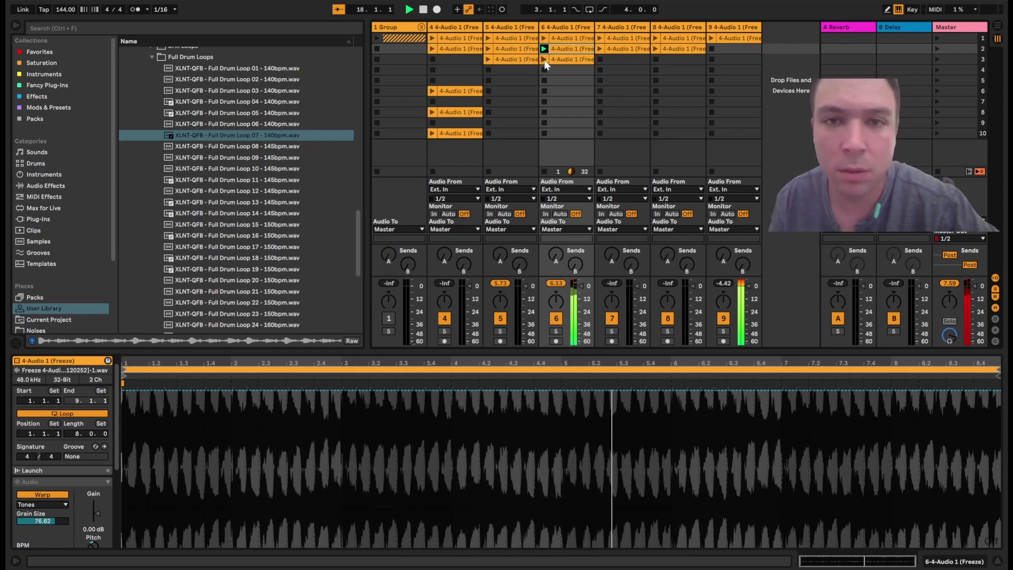
{"action": "left_click", "coordinate": [544, 59]}
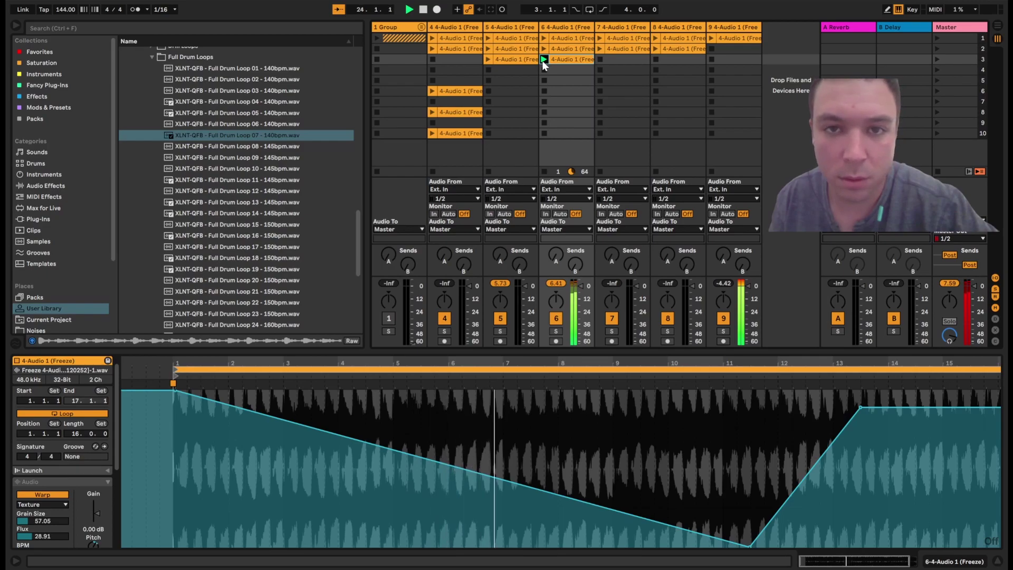
Audition both track 7 clips with track 6 stopped, and stop track 7 at the end.
{"action": "left_click", "coordinate": [599, 39]}
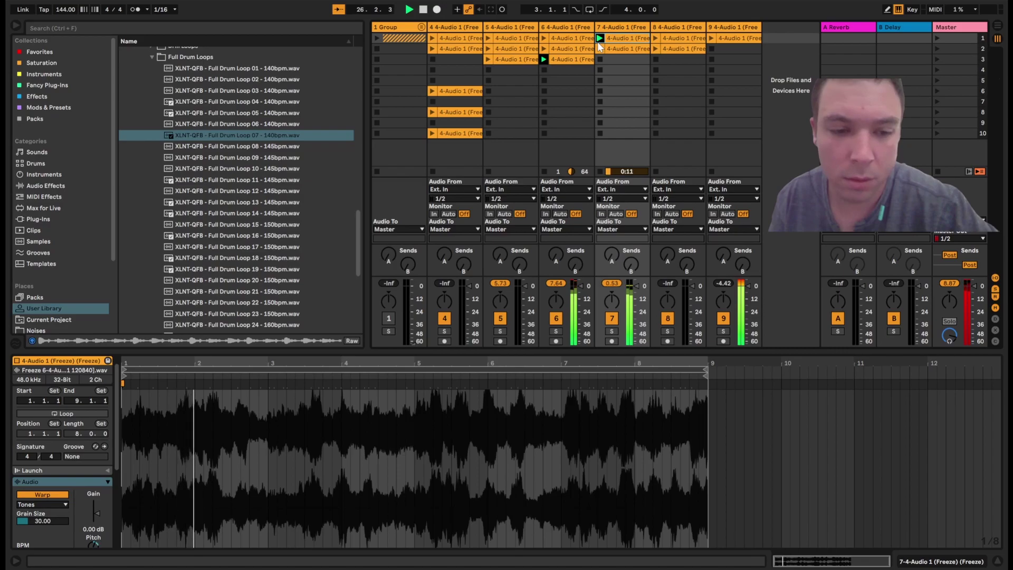
{"action": "left_click", "coordinate": [544, 170]}
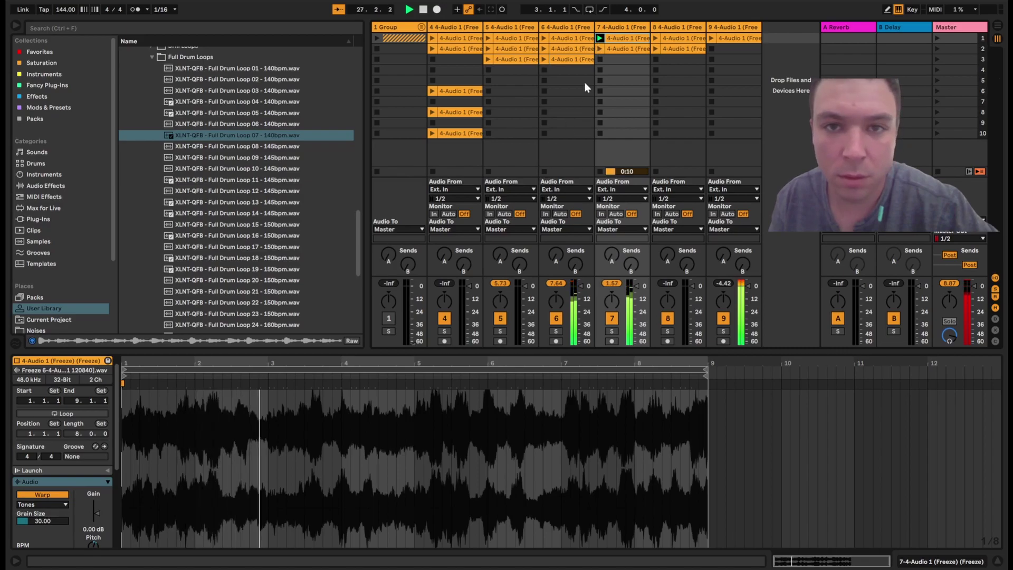
{"action": "left_click", "coordinate": [599, 51]}
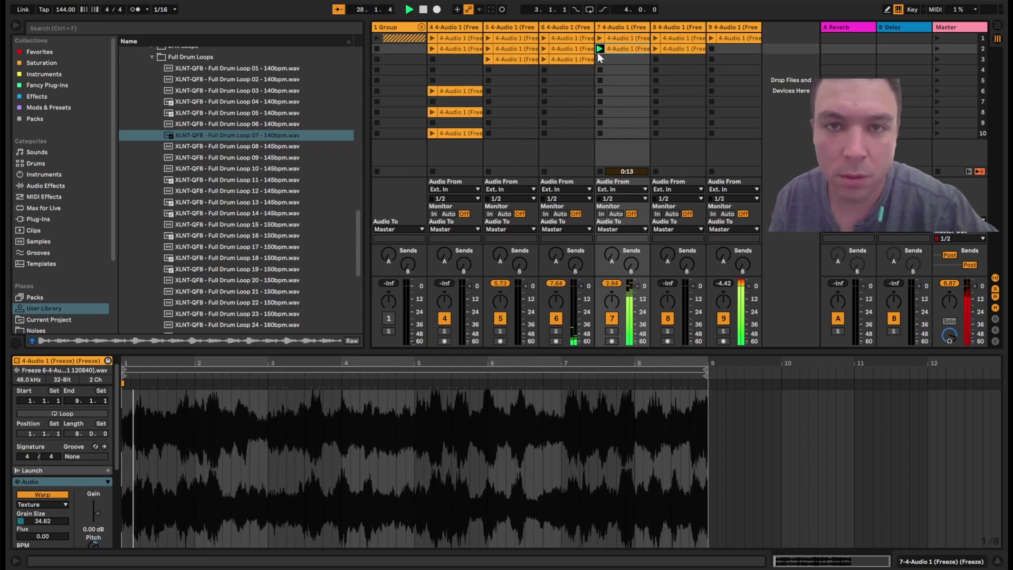
{"action": "left_click", "coordinate": [600, 171]}
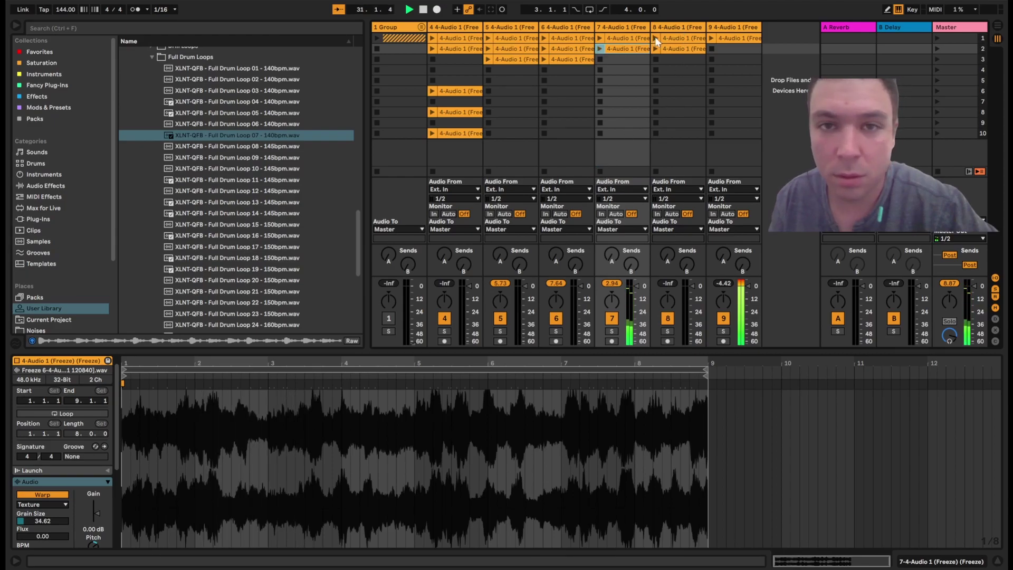
Play the first track 8 clip from its loop at bar 17 and display its sample offset envelope.
{"action": "left_click", "coordinate": [655, 38]}
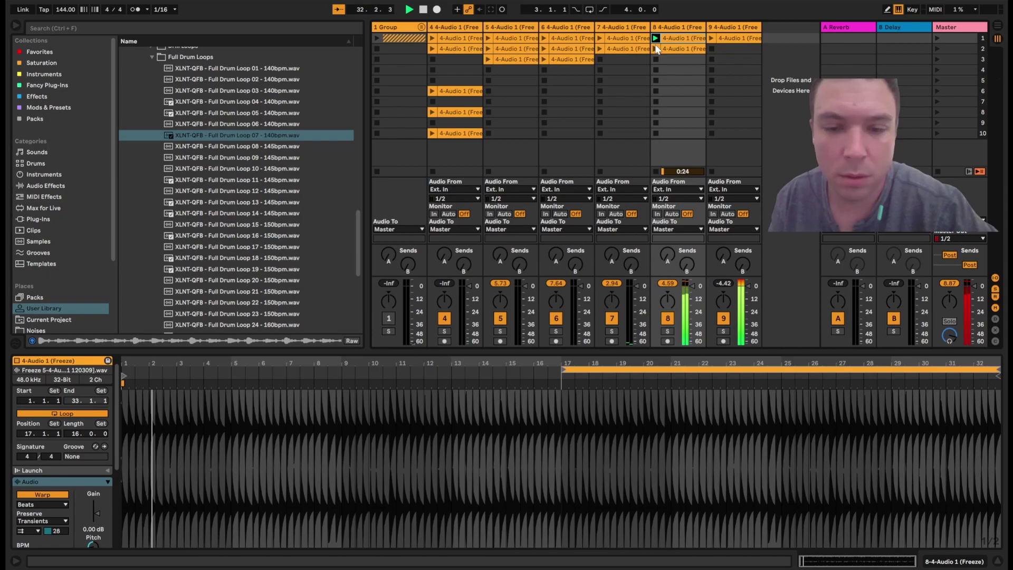
{"action": "left_click", "coordinate": [559, 373]}
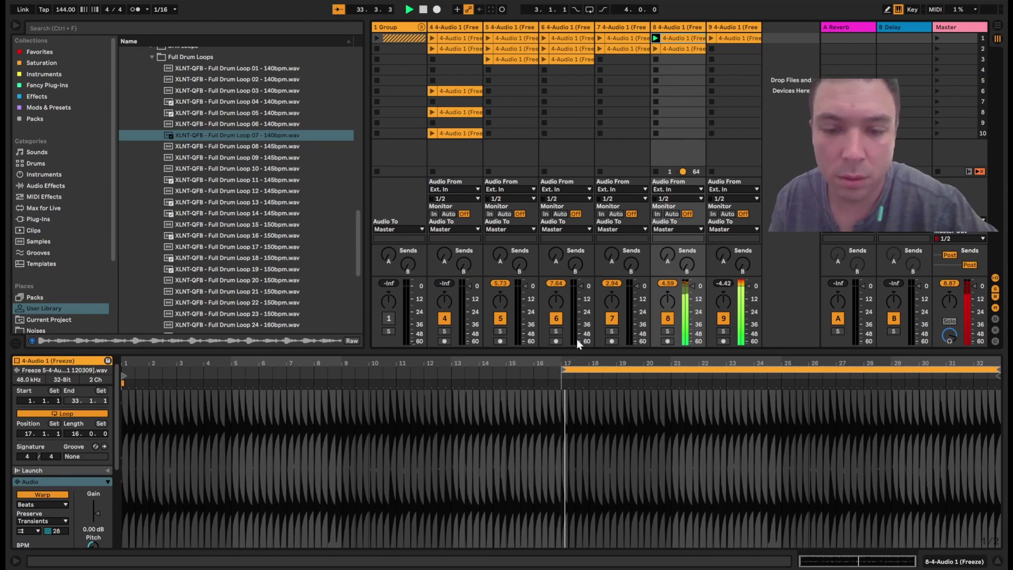
{"action": "scroll", "coordinate": [65, 492], "scroll_direction": "down", "scroll_amount": 3}
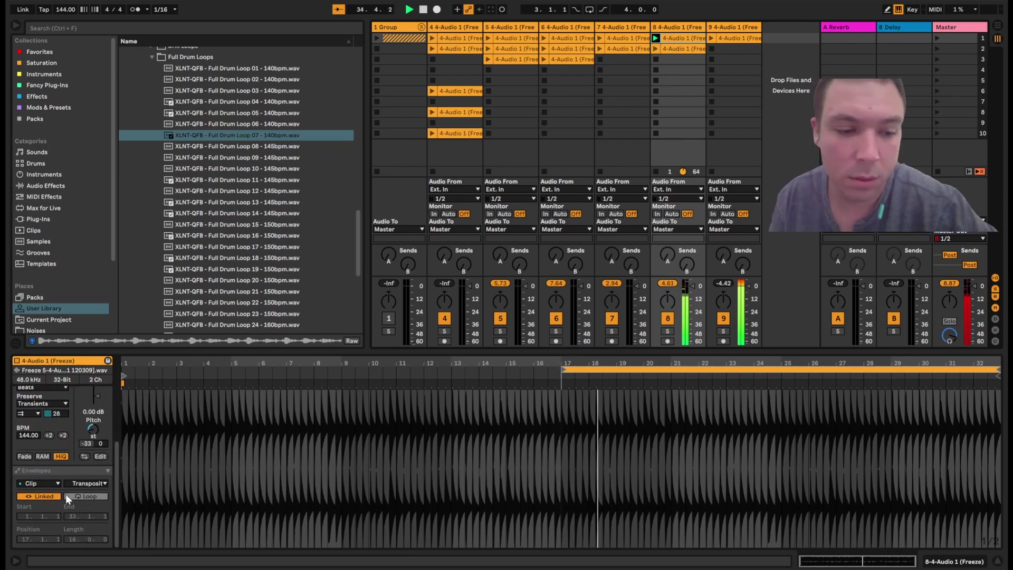
{"action": "left_click", "coordinate": [88, 466]}
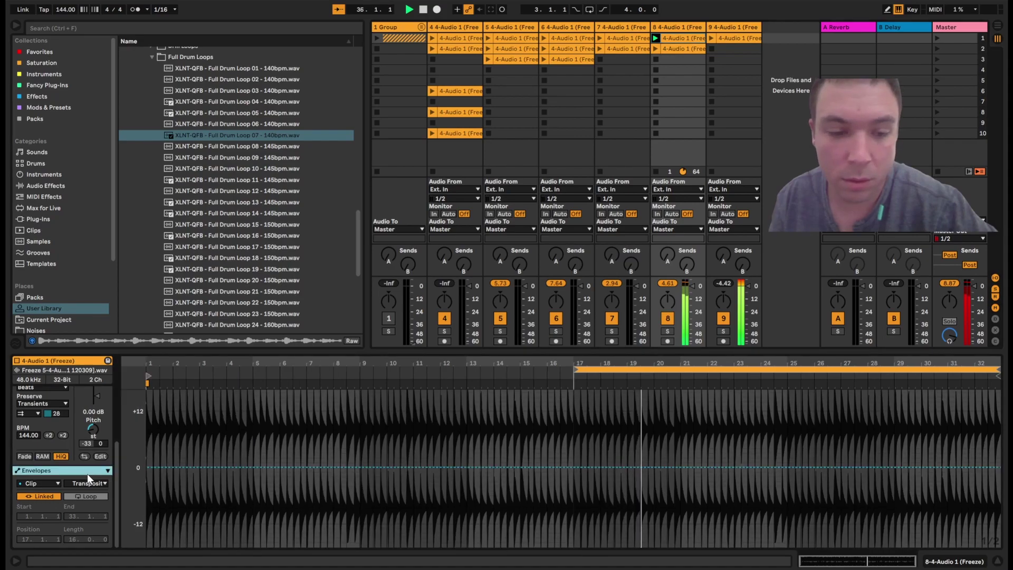
{"action": "left_click", "coordinate": [92, 482]}
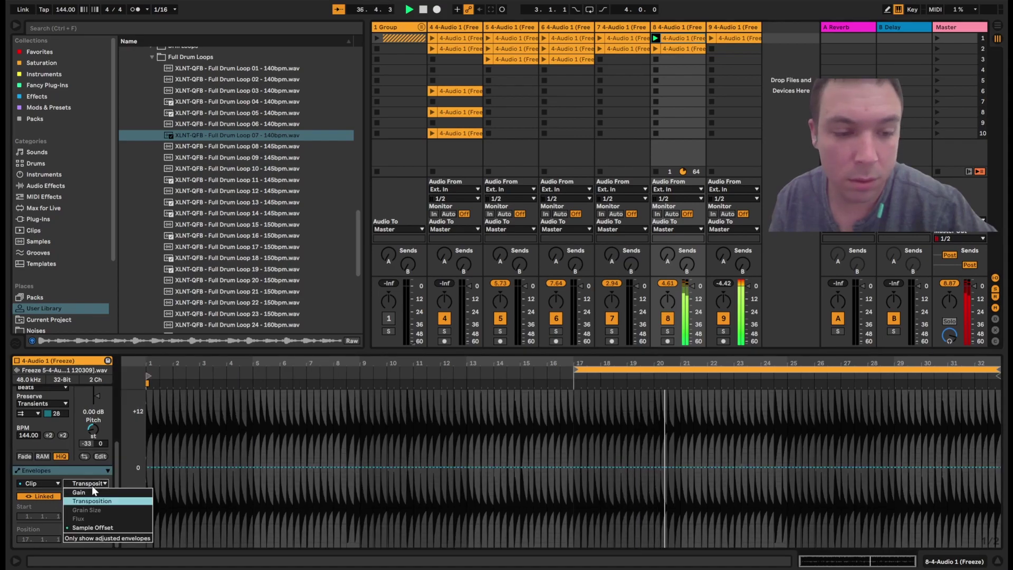
{"action": "left_click", "coordinate": [97, 529]}
{"action": "scroll", "coordinate": [44, 404], "scroll_direction": "up", "scroll_amount": 5}
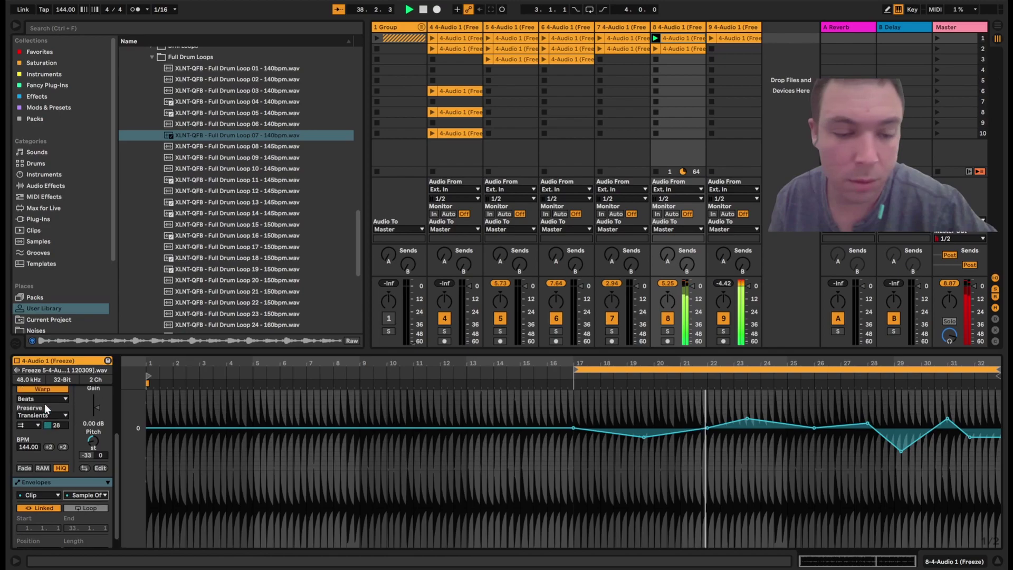
Launch the second track 8 clip and the track 9 clip to hear them.
{"action": "left_click", "coordinate": [656, 49]}
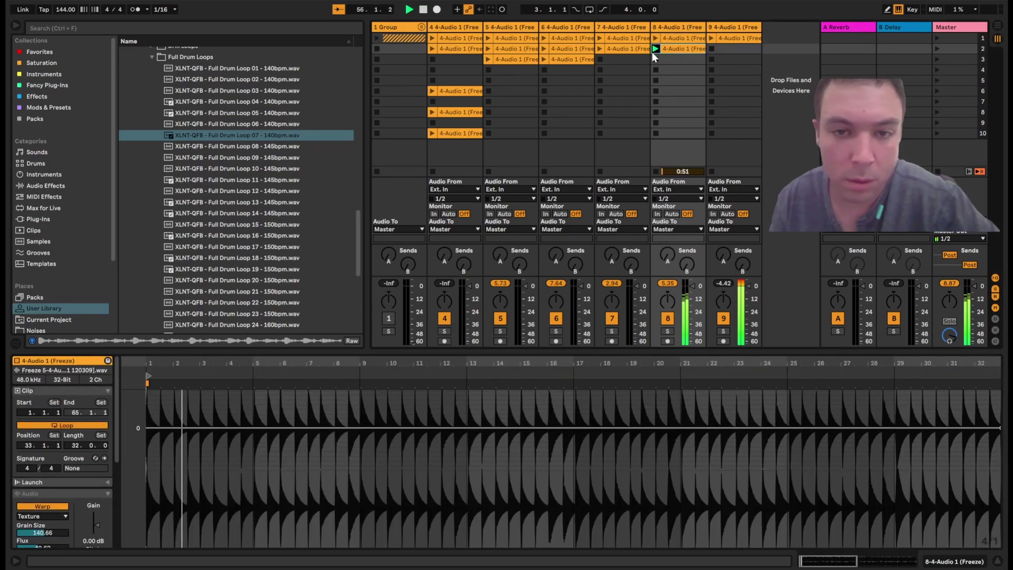
{"action": "left_click", "coordinate": [711, 39]}
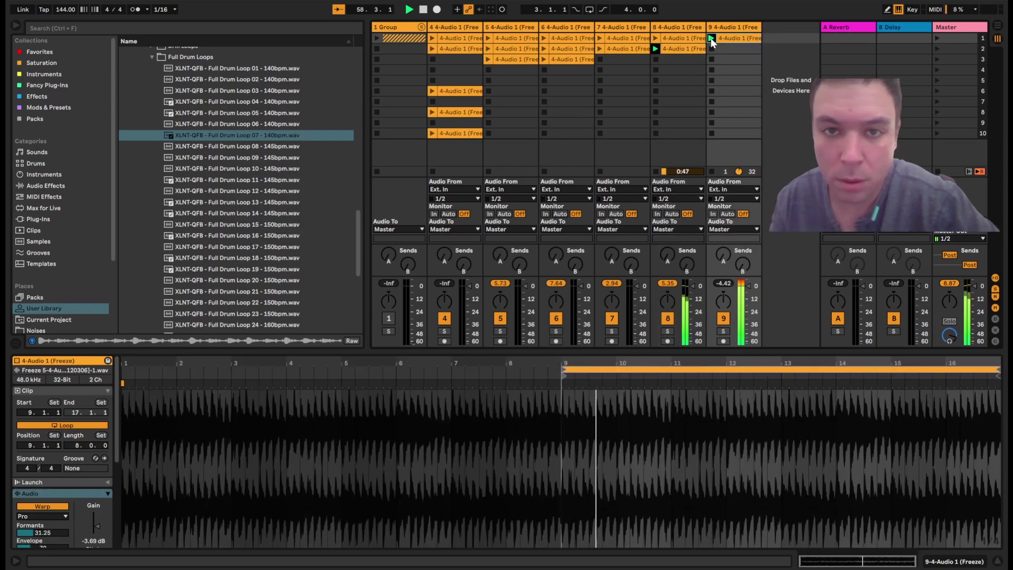
{"action": "left_click", "coordinate": [520, 32]}
{"action": "right_click", "coordinate": [519, 31]}
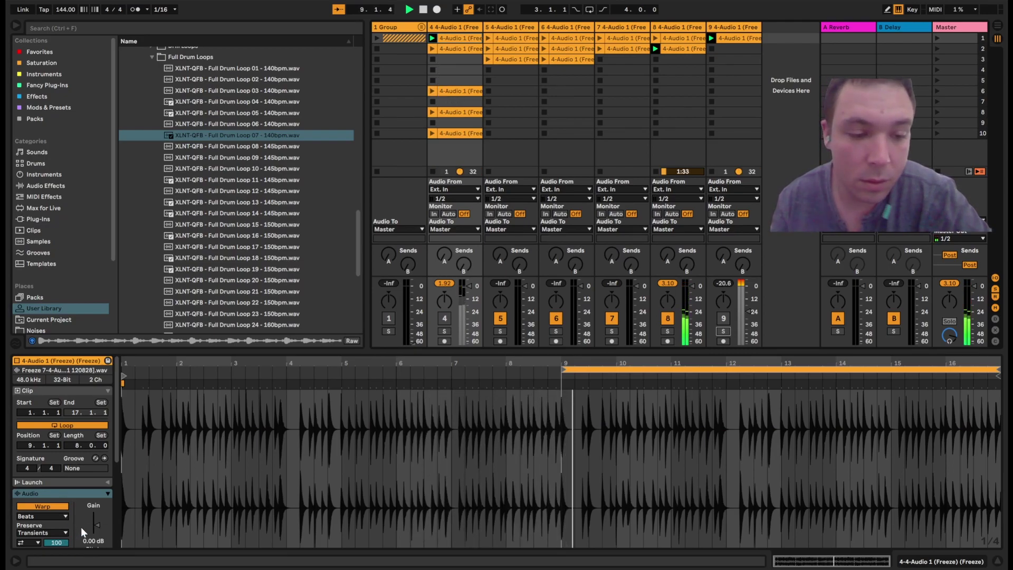
Display the first track 4 clip's mixer envelope for Speaker On.
{"action": "scroll", "coordinate": [85, 518], "scroll_direction": "down", "scroll_amount": 5}
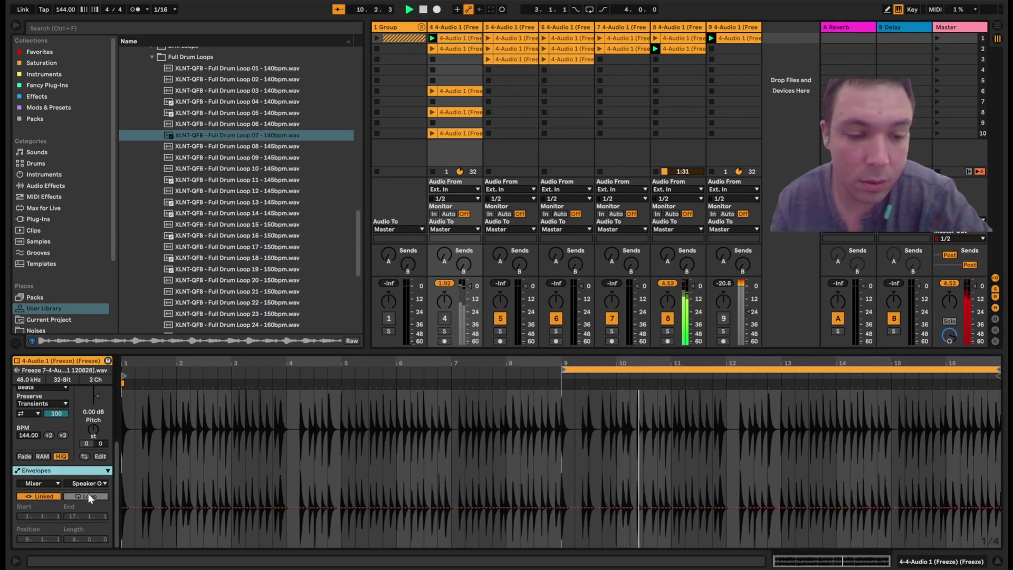
{"action": "left_click", "coordinate": [99, 484]}
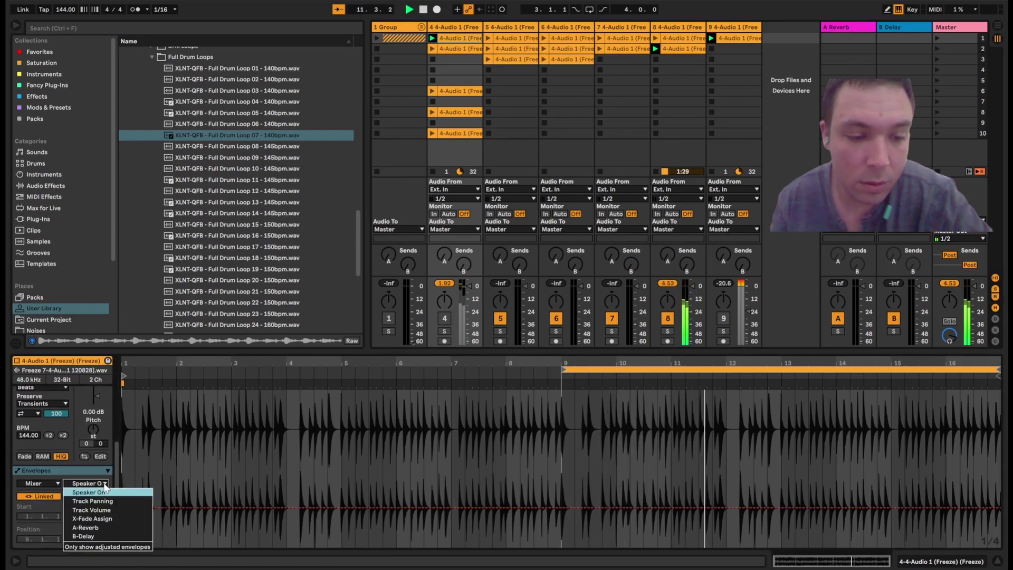
{"action": "left_click", "coordinate": [103, 491]}
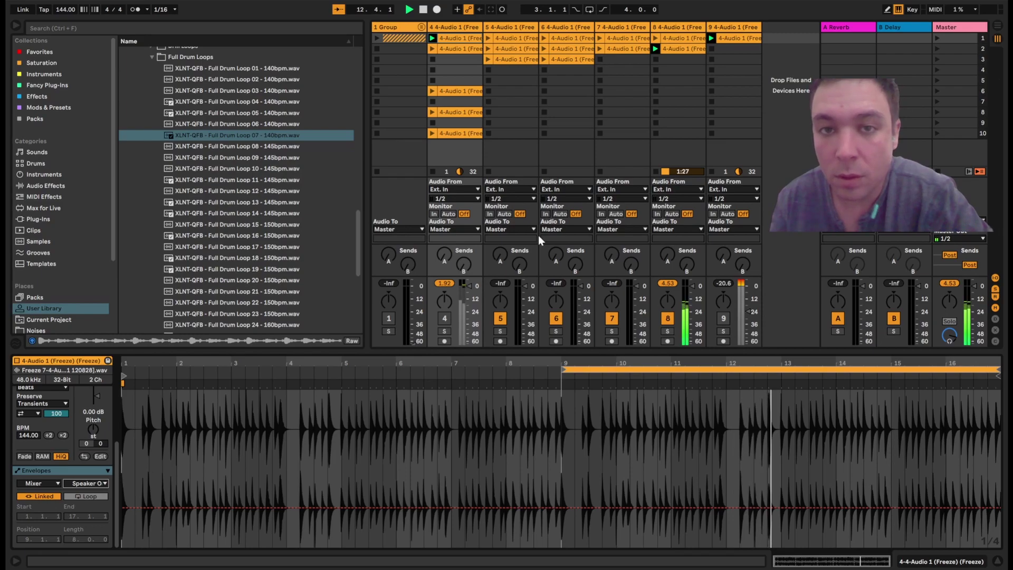
Compare the first two track 4 clips by launching them alternately.
{"action": "left_click", "coordinate": [431, 53]}
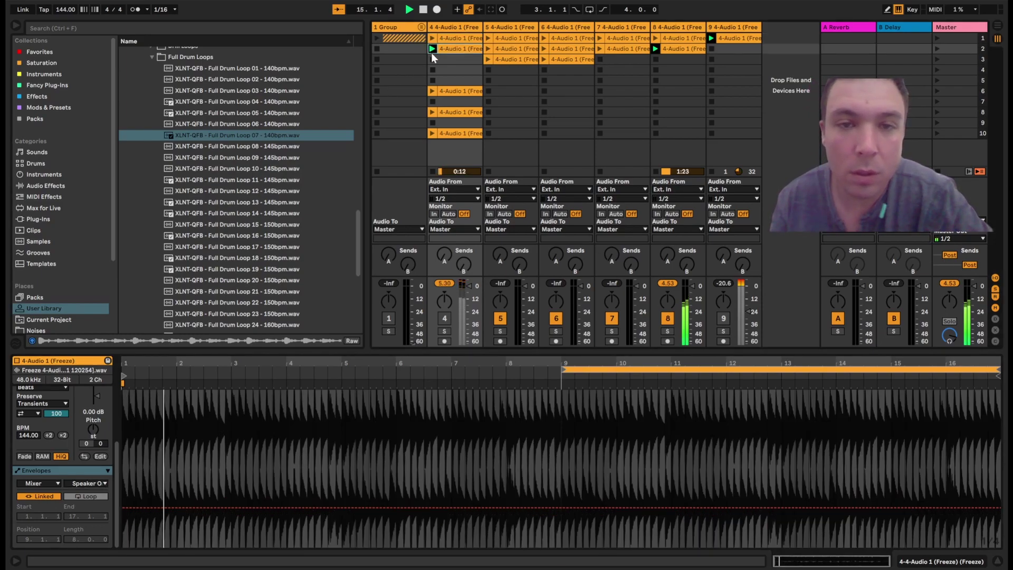
{"action": "left_click", "coordinate": [432, 39]}
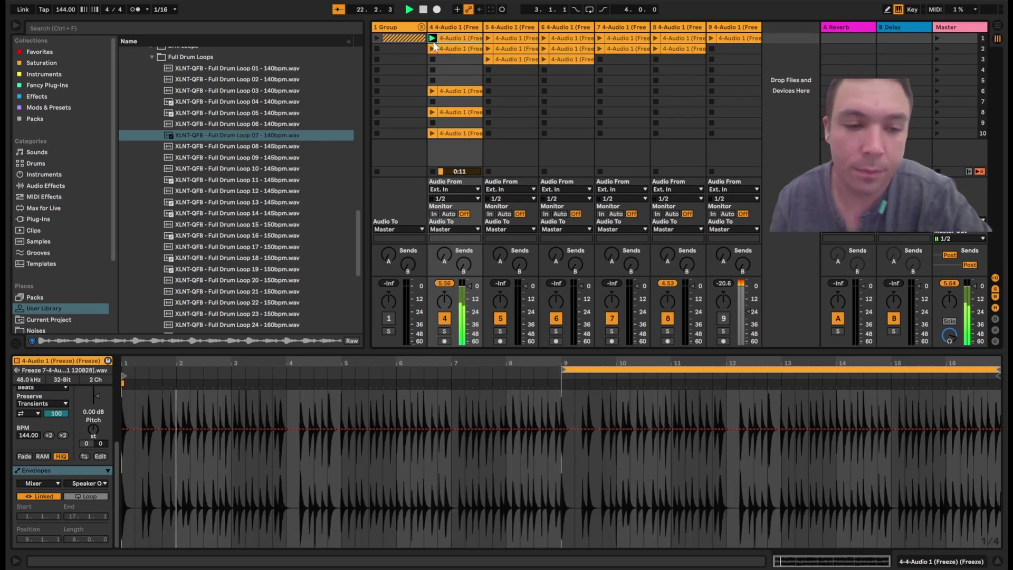
{"action": "left_click", "coordinate": [432, 50]}
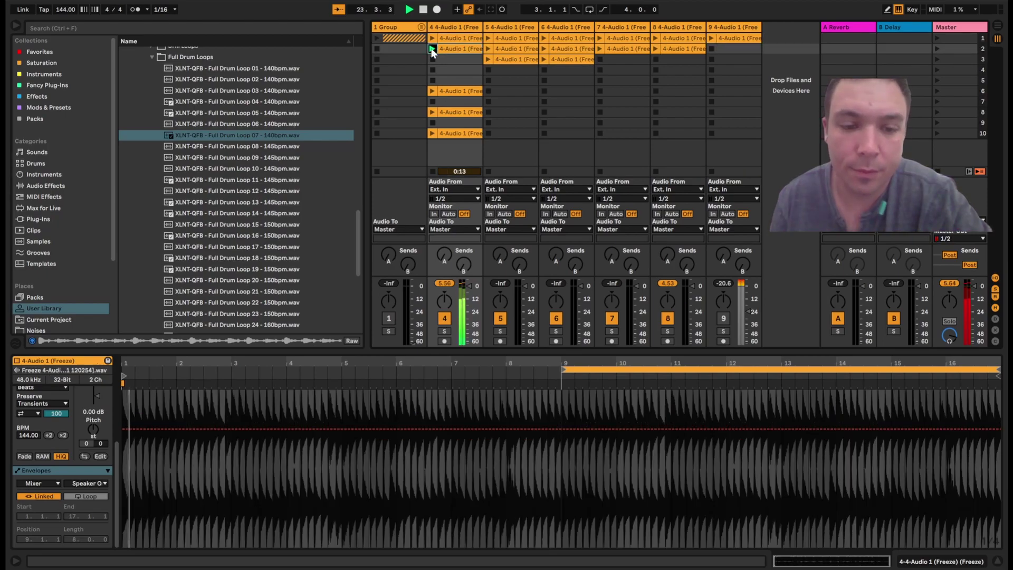
Launch the track 4 clips in scenes 6, 8 and 10 one after another to compare them.
{"action": "left_click", "coordinate": [432, 92]}
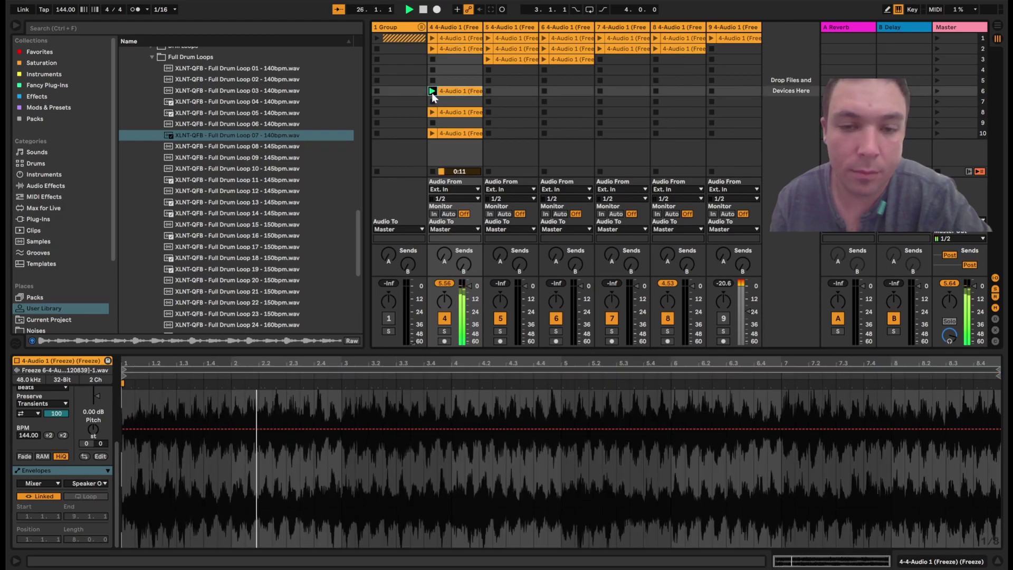
{"action": "left_click", "coordinate": [433, 122]}
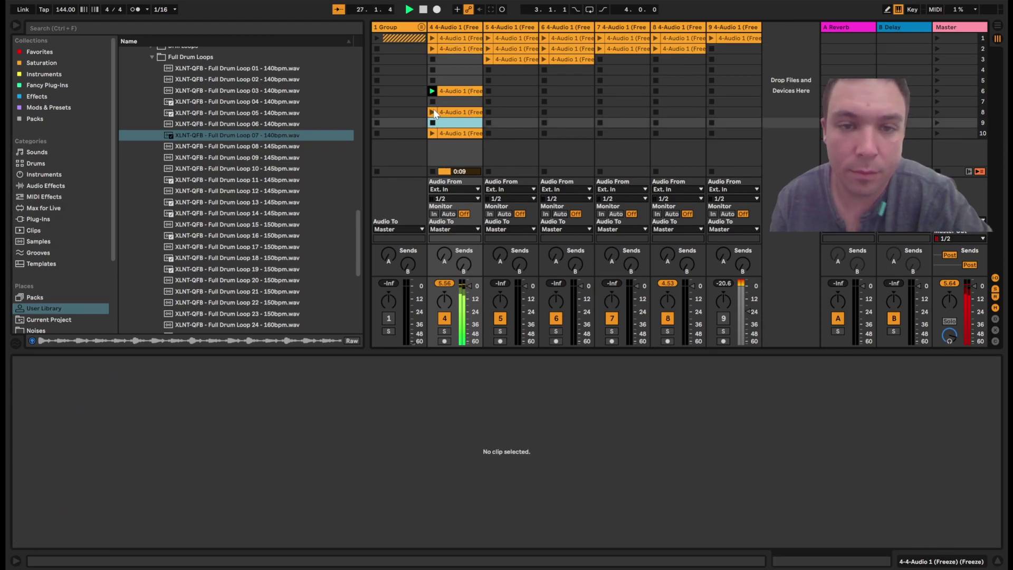
{"action": "left_click", "coordinate": [433, 112]}
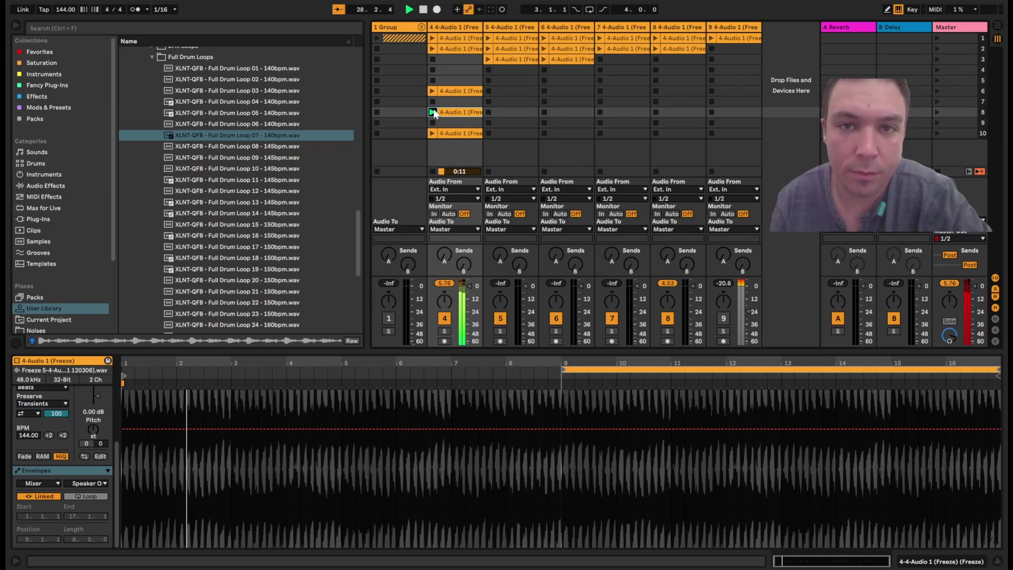
{"action": "left_click", "coordinate": [431, 134]}
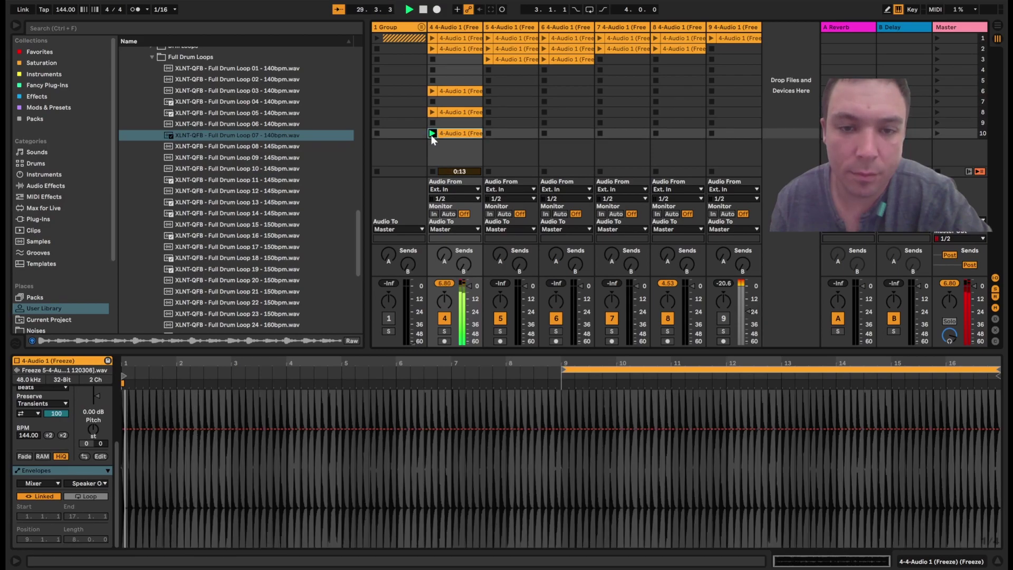
Play the second track 5 clip on its own and set its pitch to -48 semitones.
{"action": "left_click", "coordinate": [489, 48]}
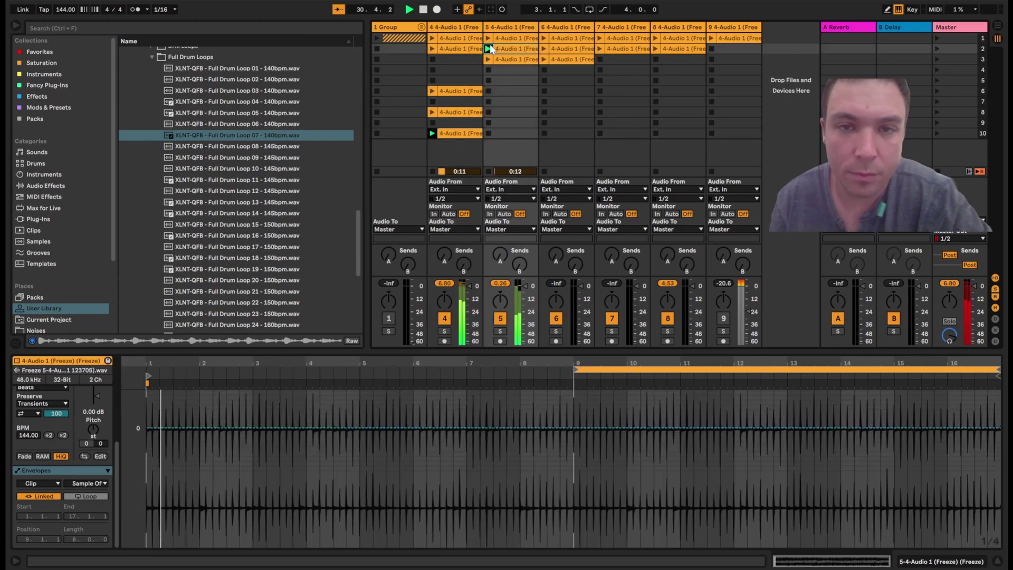
{"action": "left_click", "coordinate": [432, 172]}
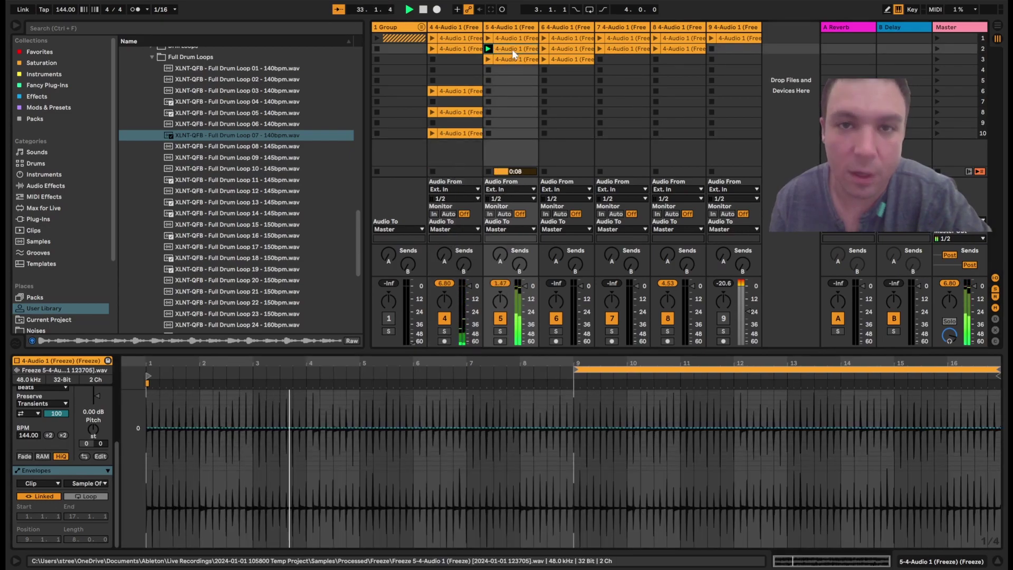
{"action": "left_click_drag", "start_coordinate": [86, 443], "coordinate": [103, 568]}
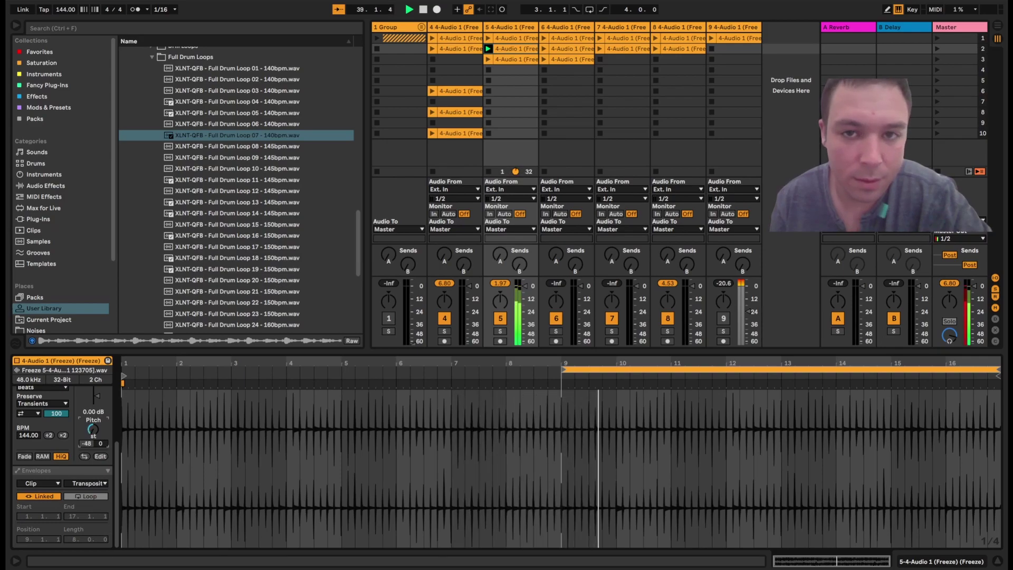
Play the third track 5 clip and first track 6 clip, moving their start markers to the loop starts at bars 17 and 33.
{"action": "left_click", "coordinate": [490, 59]}
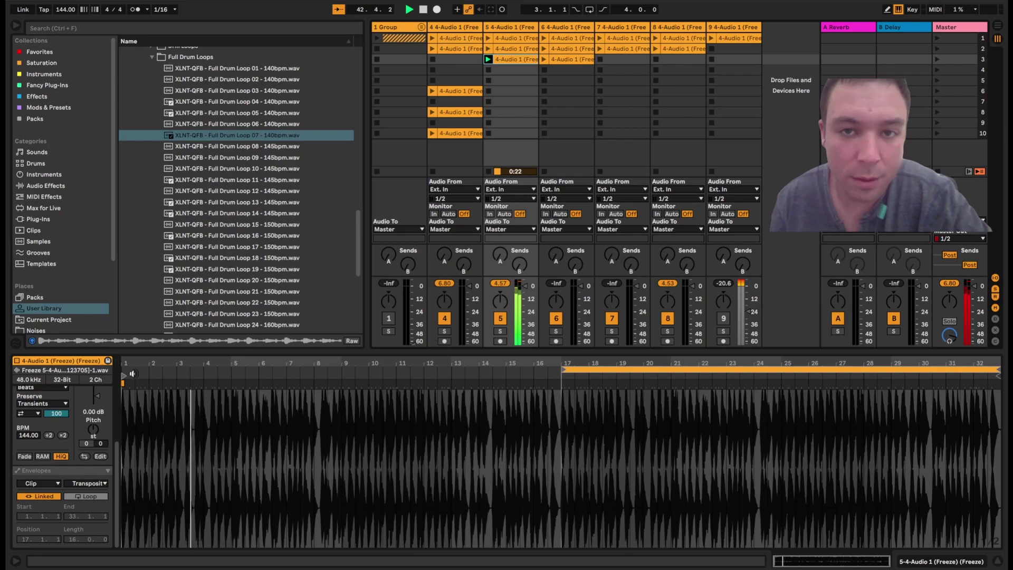
{"action": "left_click_drag", "start_coordinate": [126, 376], "coordinate": [563, 376]}
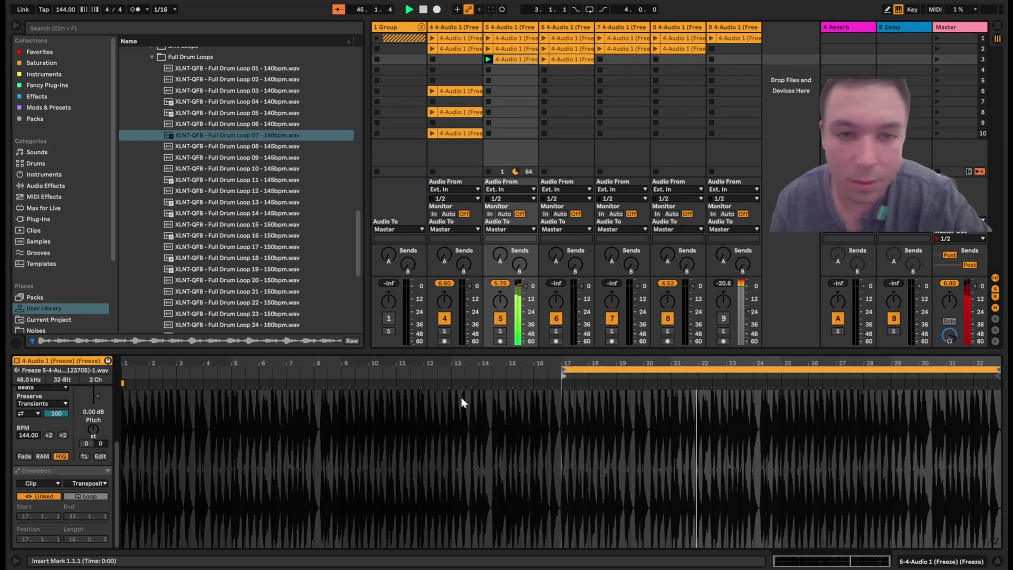
{"action": "left_click", "coordinate": [544, 38]}
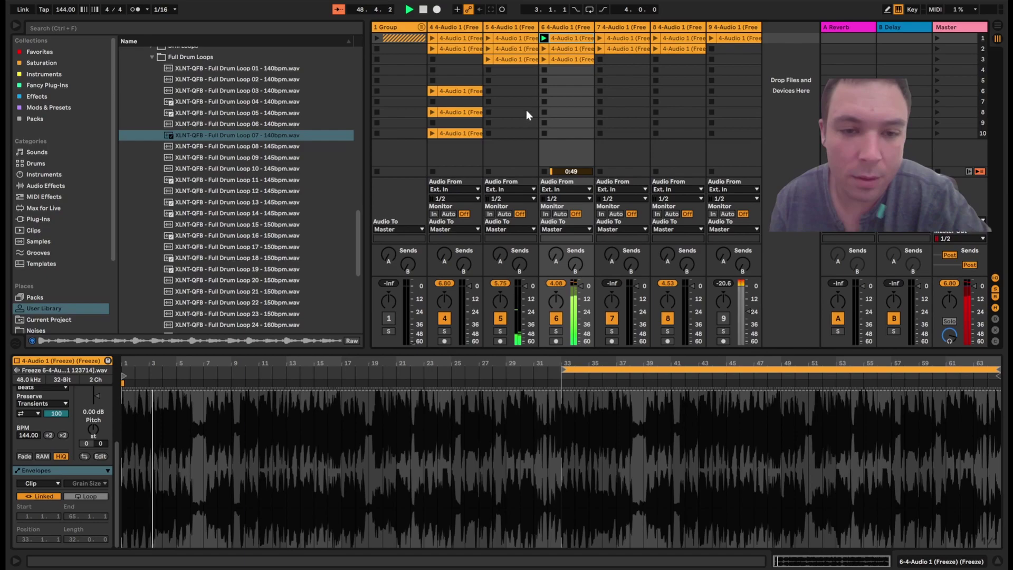
{"action": "left_click", "coordinate": [558, 379]}
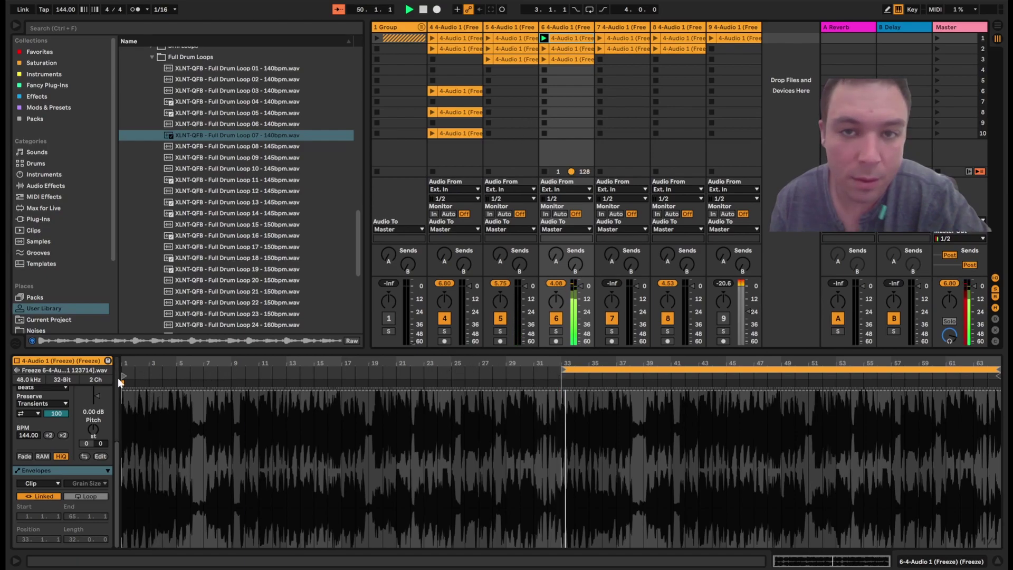
{"action": "left_click_drag", "start_coordinate": [125, 376], "coordinate": [563, 375]}
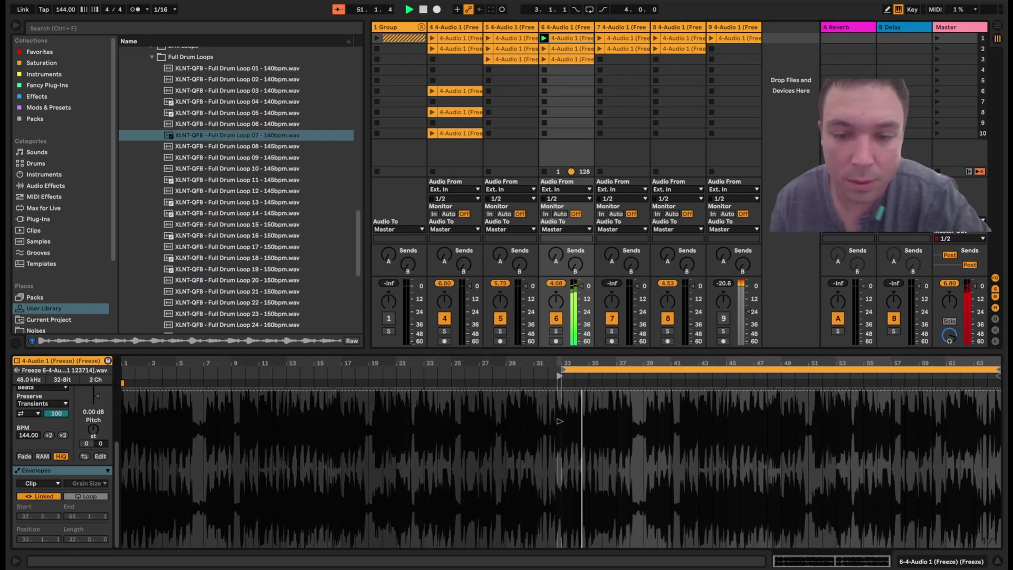
Audition the second track 6 clip and place it in the first slot of a new track 10.
{"action": "left_click", "coordinate": [543, 48]}
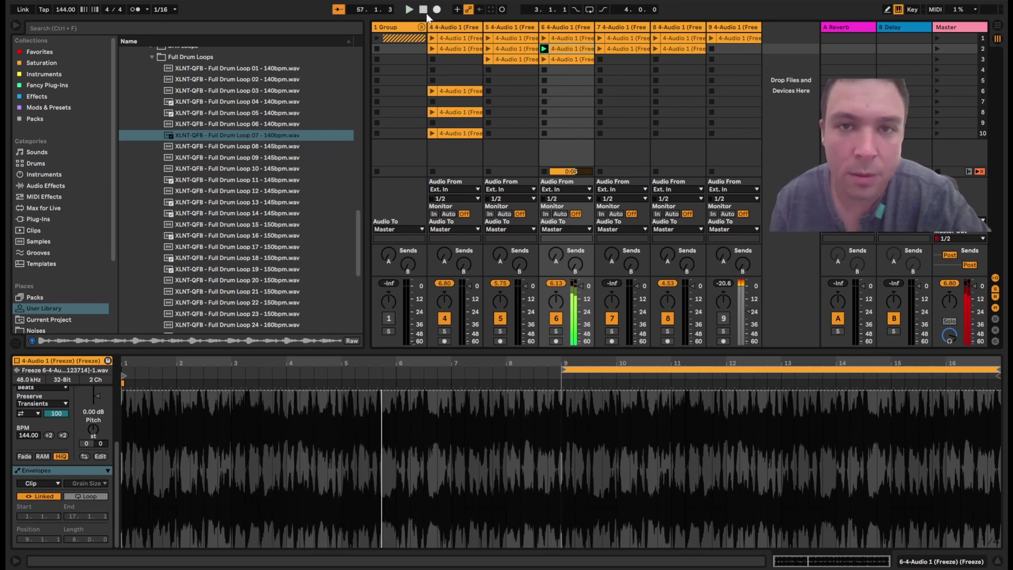
{"action": "key", "text": "space"}
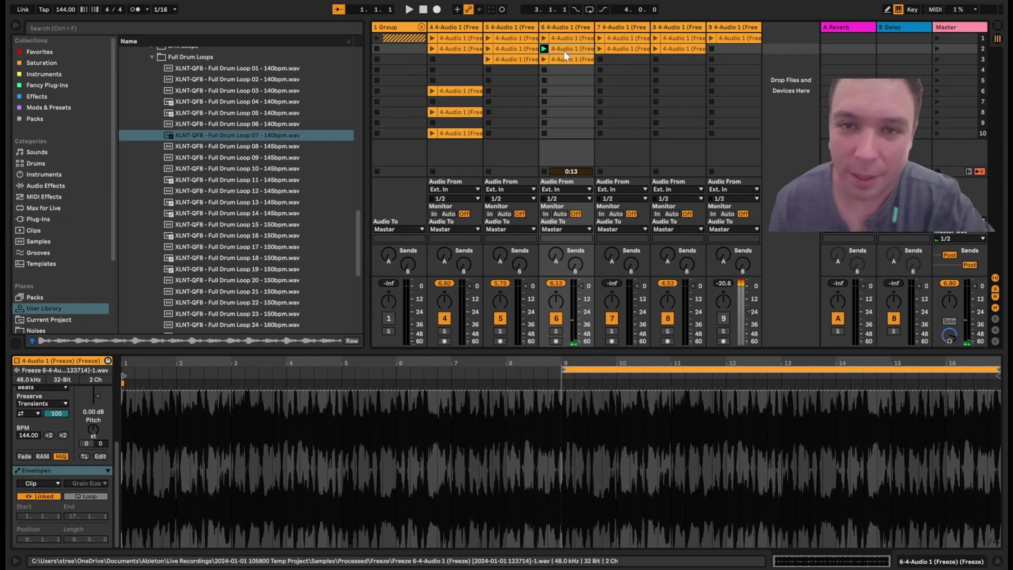
{"action": "left_click_drag", "start_coordinate": [803, 41], "coordinate": [803, 40]}
{"action": "left_click", "coordinate": [768, 38]}
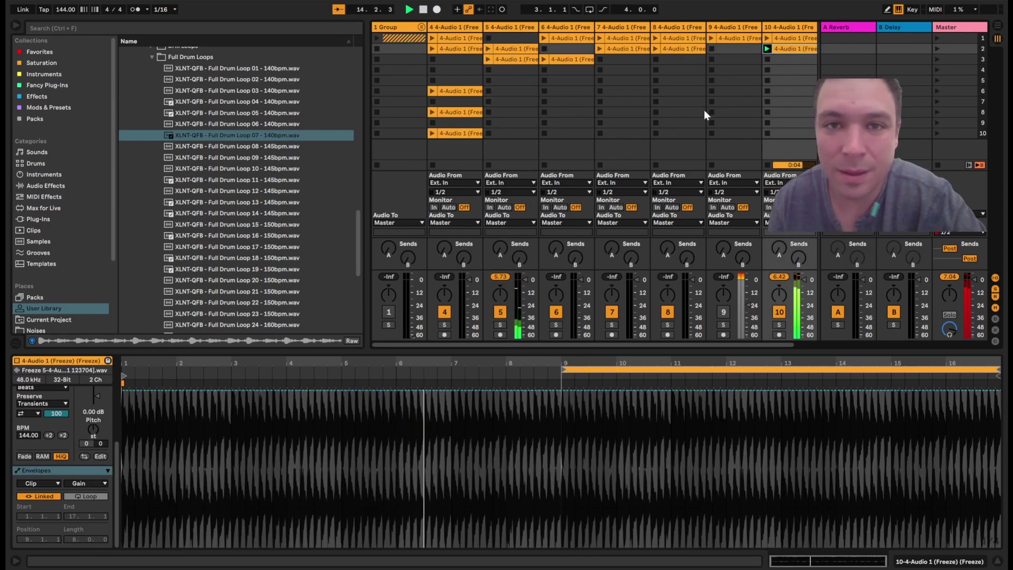
Audition the second and third track 5 clips and move them into the third and fourth slots of track 10.
{"action": "left_click", "coordinate": [488, 48]}
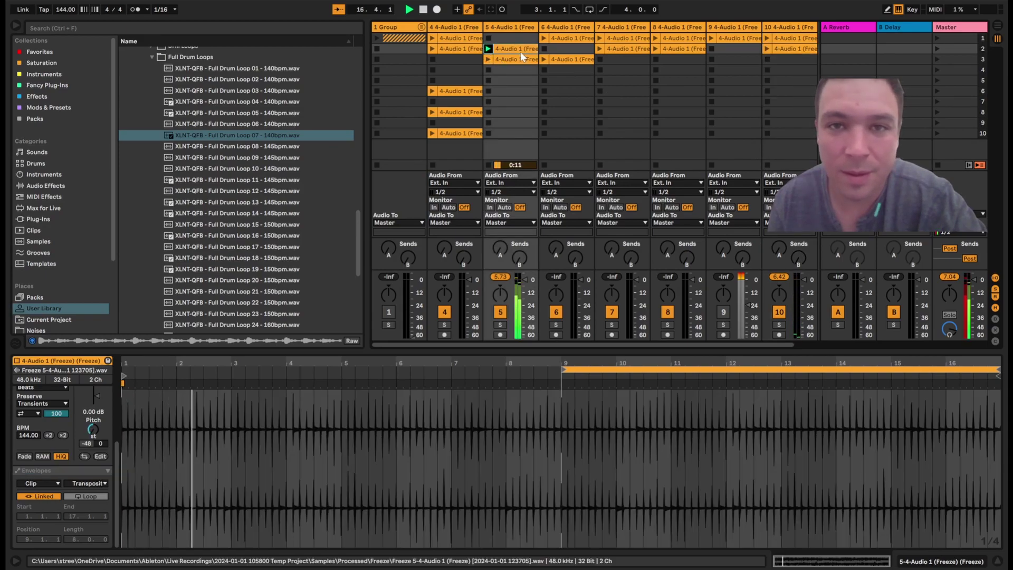
{"action": "left_click_drag", "start_coordinate": [786, 50], "coordinate": [787, 61]}
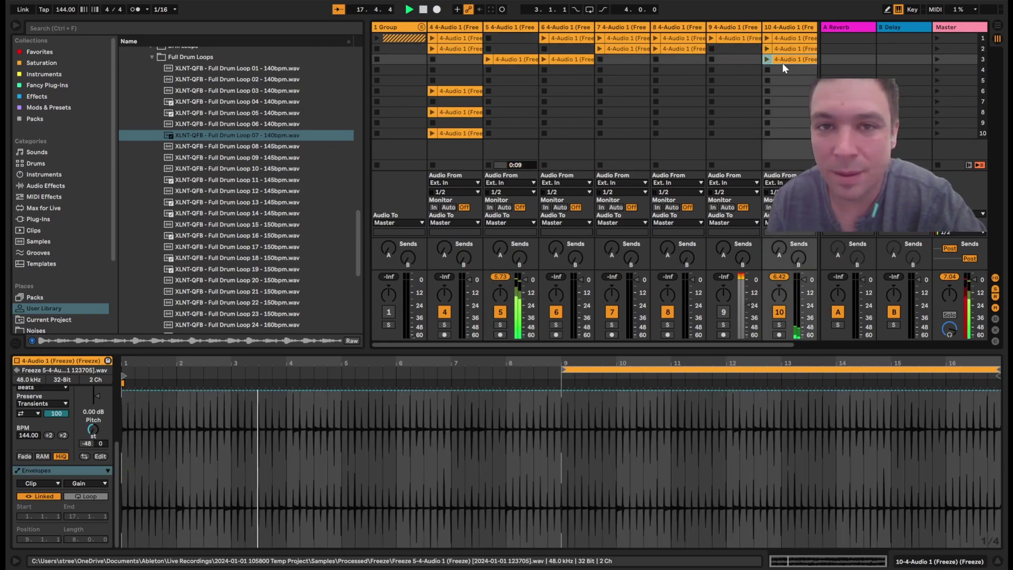
{"action": "left_click", "coordinate": [488, 59]}
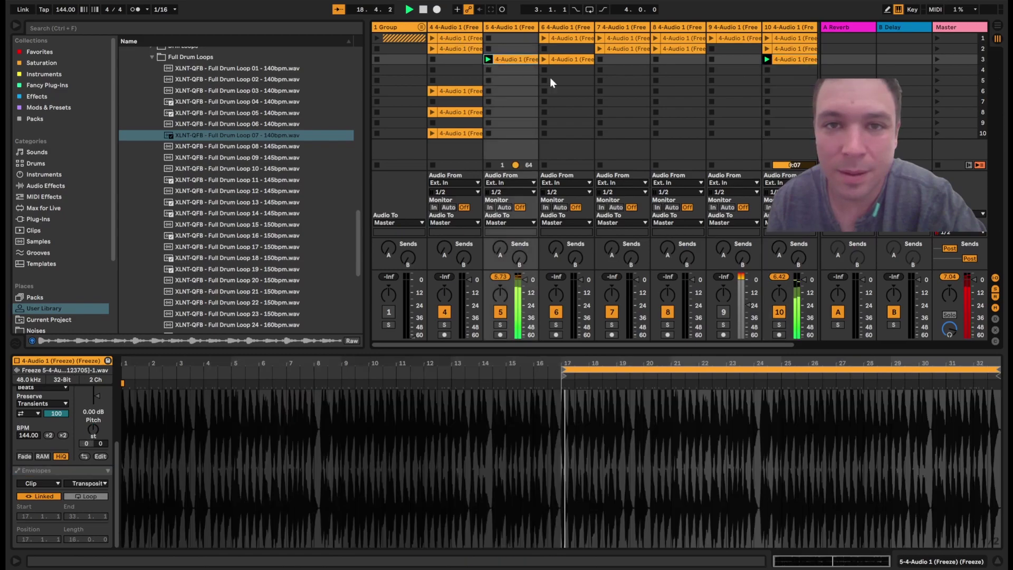
{"action": "left_click", "coordinate": [767, 165]}
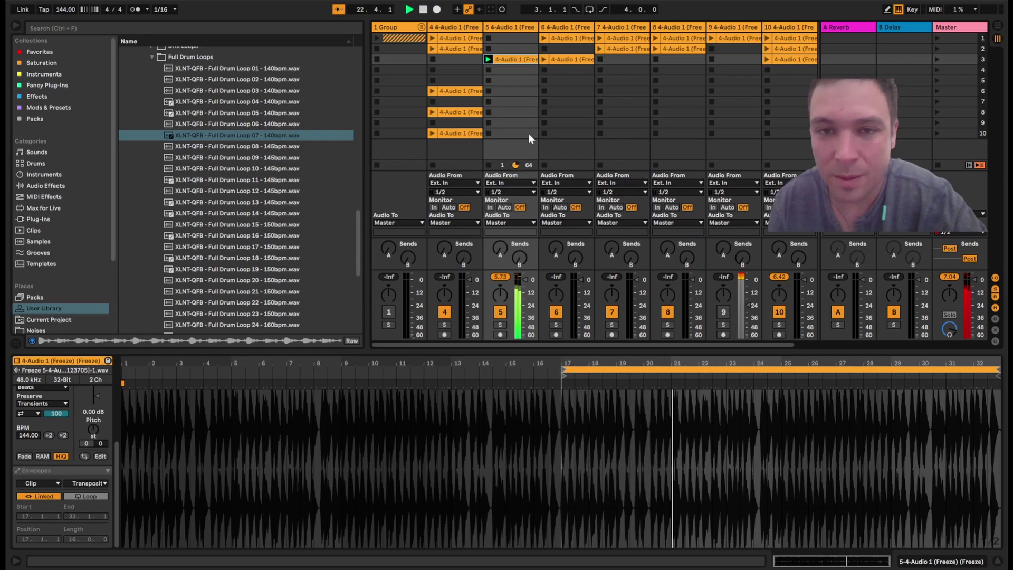
{"action": "left_click_drag", "start_coordinate": [520, 60], "coordinate": [755, 74]}
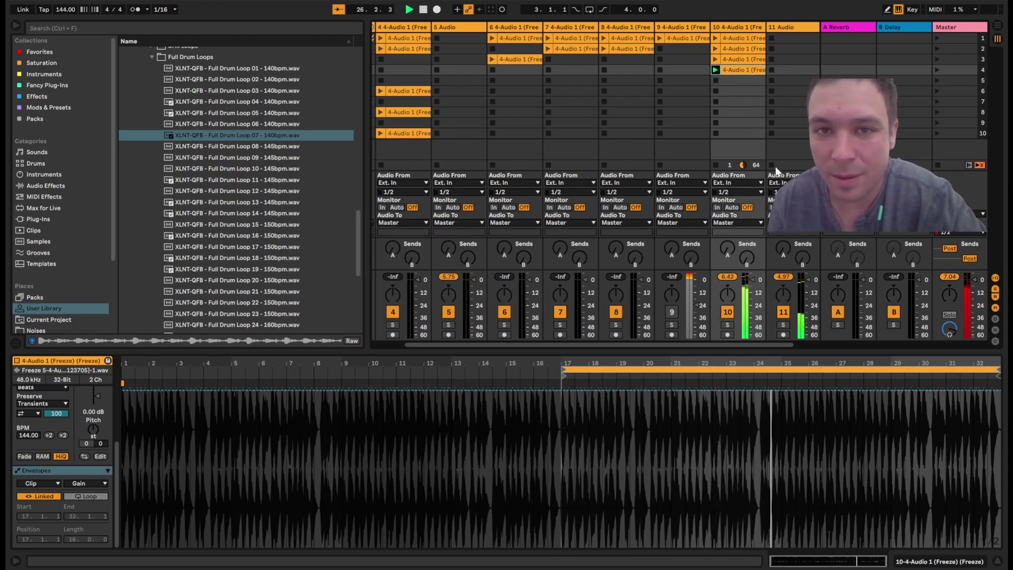
Audition the lower track 4 clips again, followed by the first and third track 6 clips.
{"action": "scroll", "coordinate": [413, 85], "scroll_direction": "left", "scroll_amount": 2}
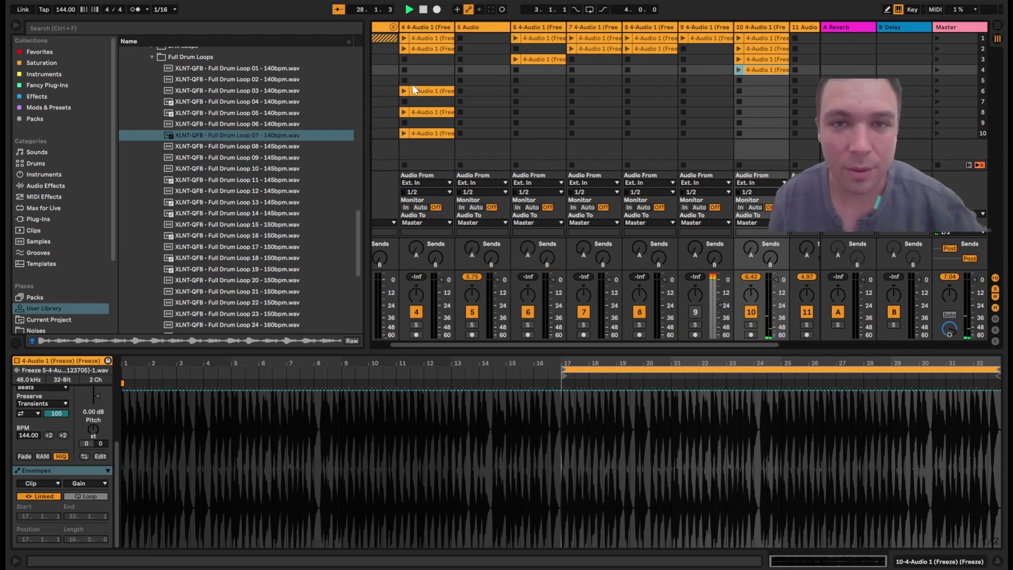
{"action": "left_click", "coordinate": [431, 91]}
{"action": "left_click", "coordinate": [432, 133]}
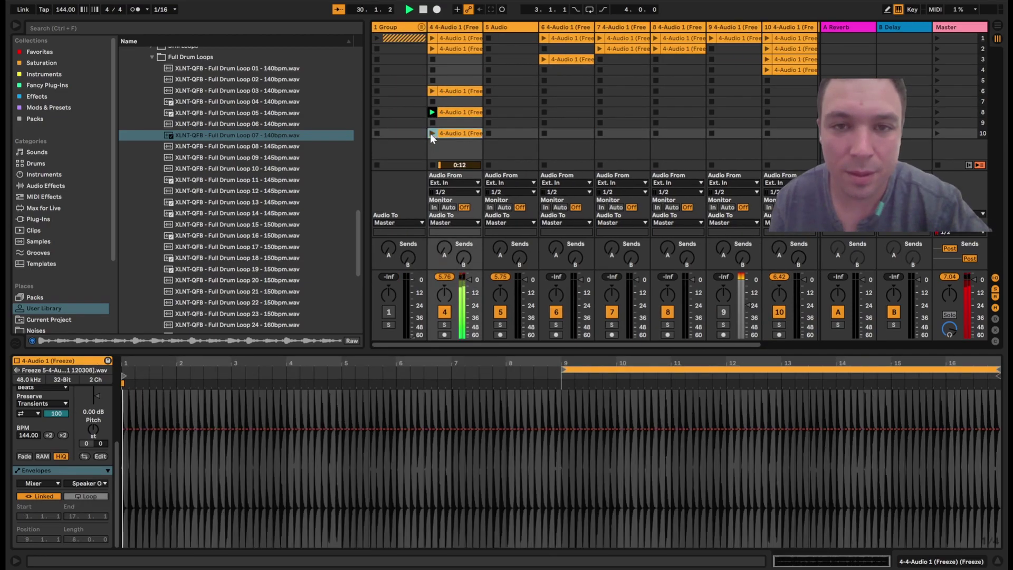
{"action": "left_click", "coordinate": [544, 38]}
{"action": "left_click", "coordinate": [543, 61]}
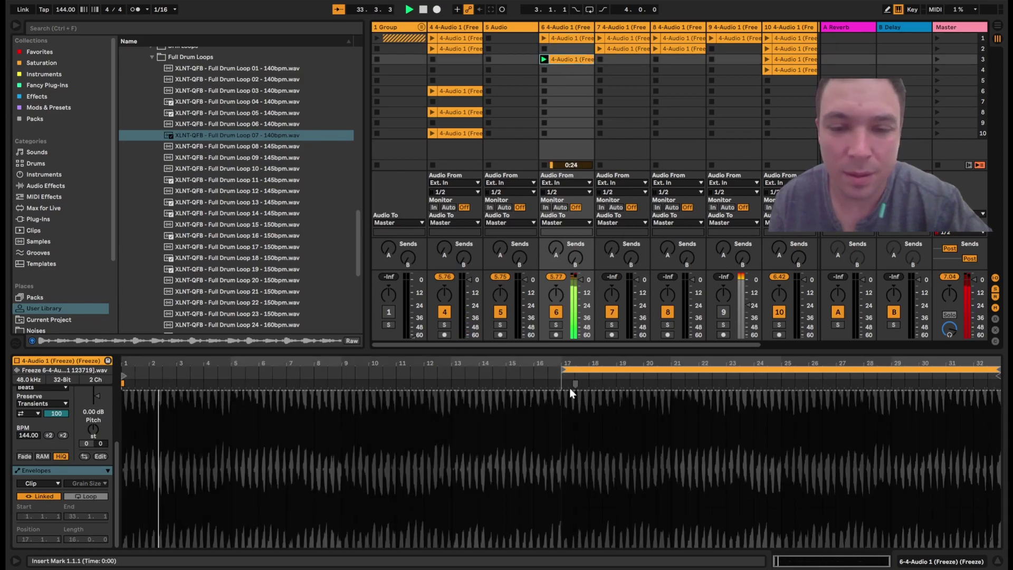
{"action": "left_click", "coordinate": [556, 374]}
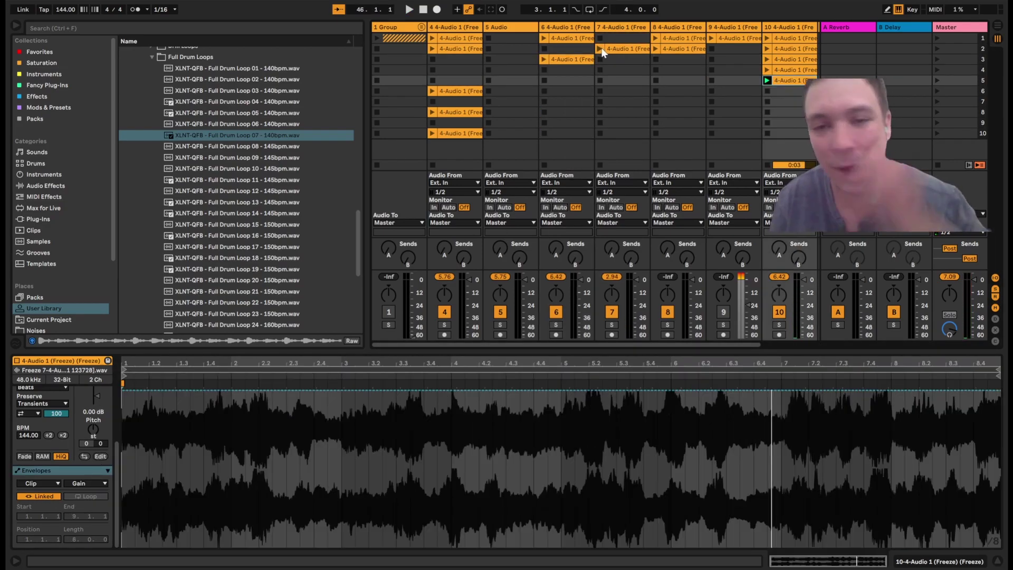
Move the second track 7 clip into the sixth slot of track 10 and audition the first track 8 clip from its loop.
{"action": "left_click", "coordinate": [767, 165]}
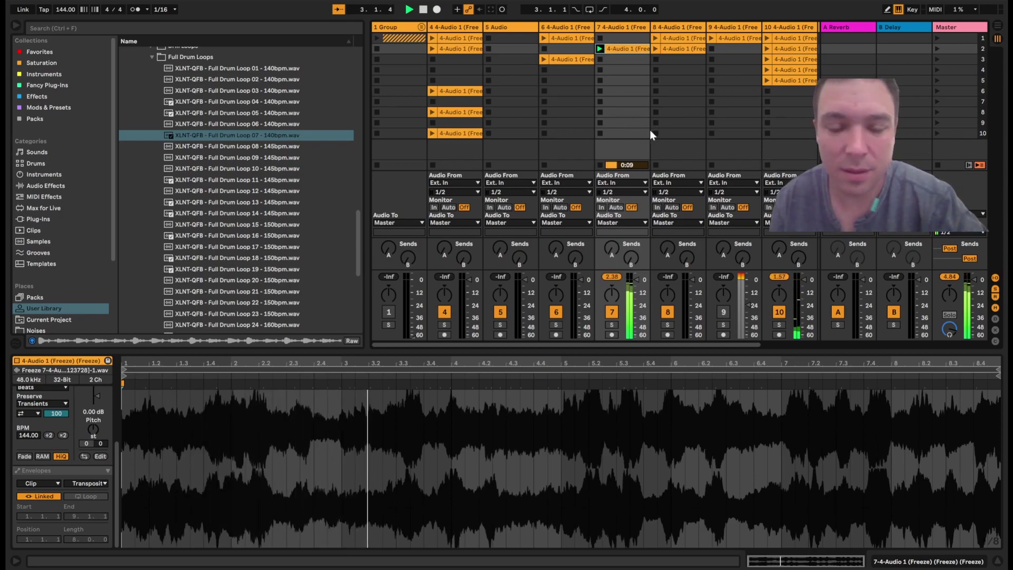
{"action": "left_click_drag", "start_coordinate": [613, 50], "coordinate": [782, 91]}
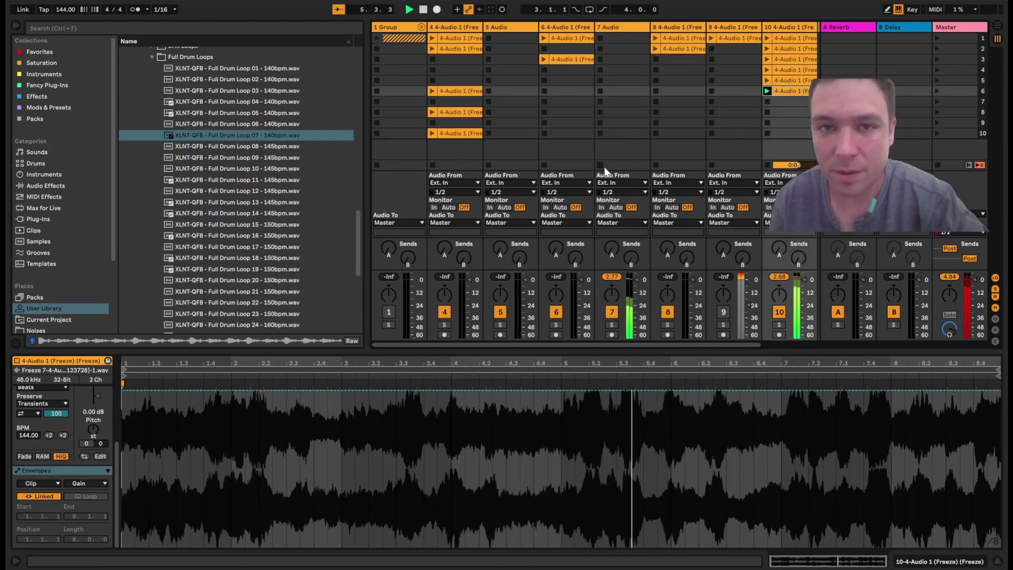
{"action": "left_click", "coordinate": [656, 39]}
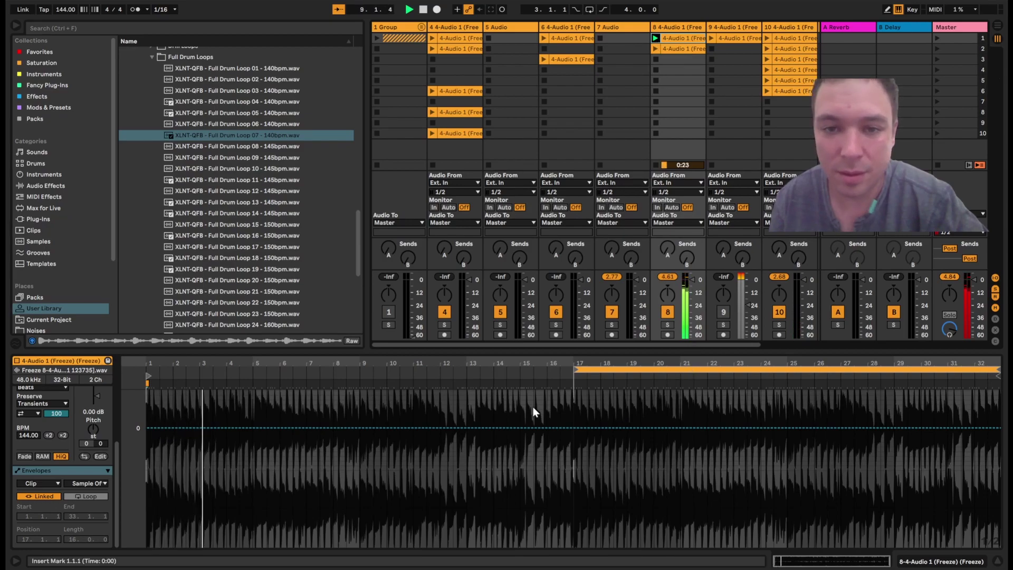
{"action": "left_click", "coordinate": [570, 379]}
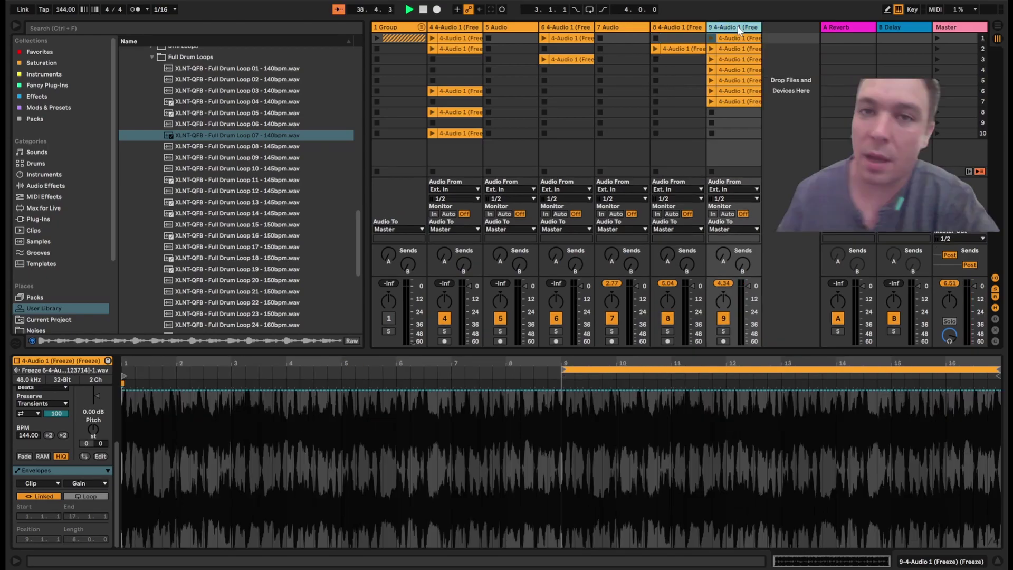
Launch the seven collected track 9 clips in order to hear each one, and select them all.
{"action": "left_click", "coordinate": [711, 38]}
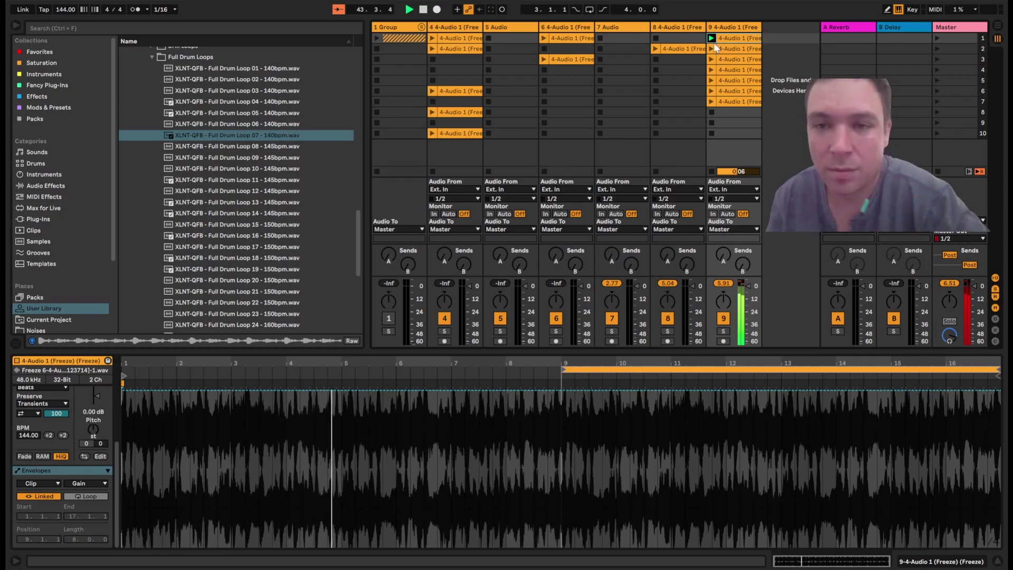
{"action": "left_click", "coordinate": [711, 49]}
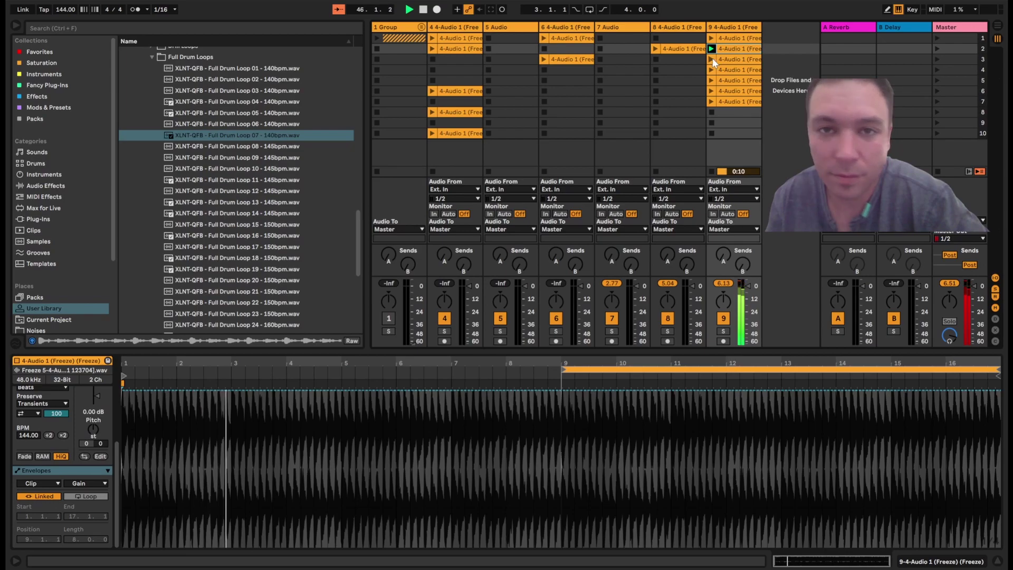
{"action": "left_click", "coordinate": [712, 59]}
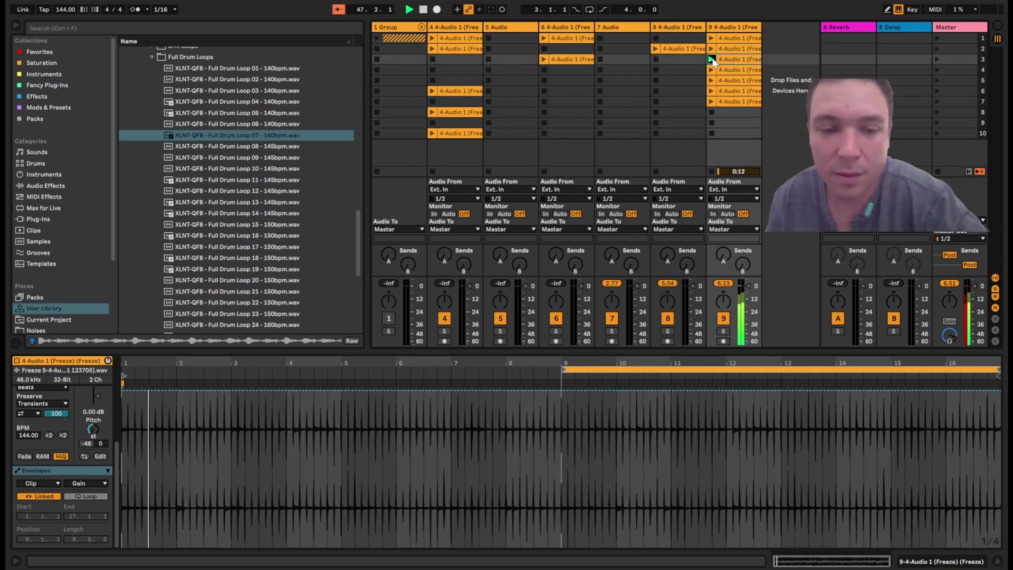
{"action": "left_click", "coordinate": [712, 70]}
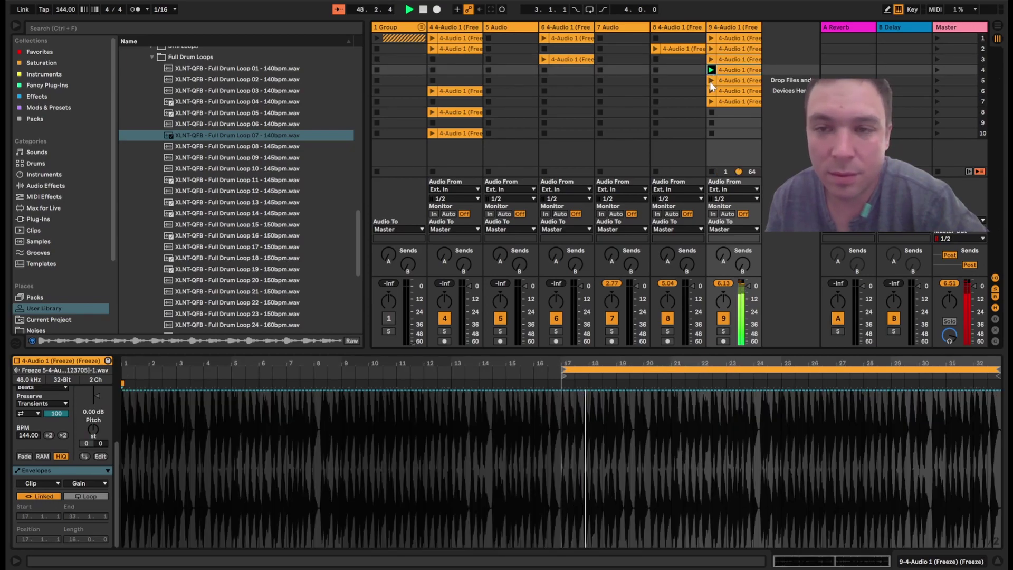
{"action": "left_click", "coordinate": [711, 81]}
{"action": "left_click", "coordinate": [710, 91]}
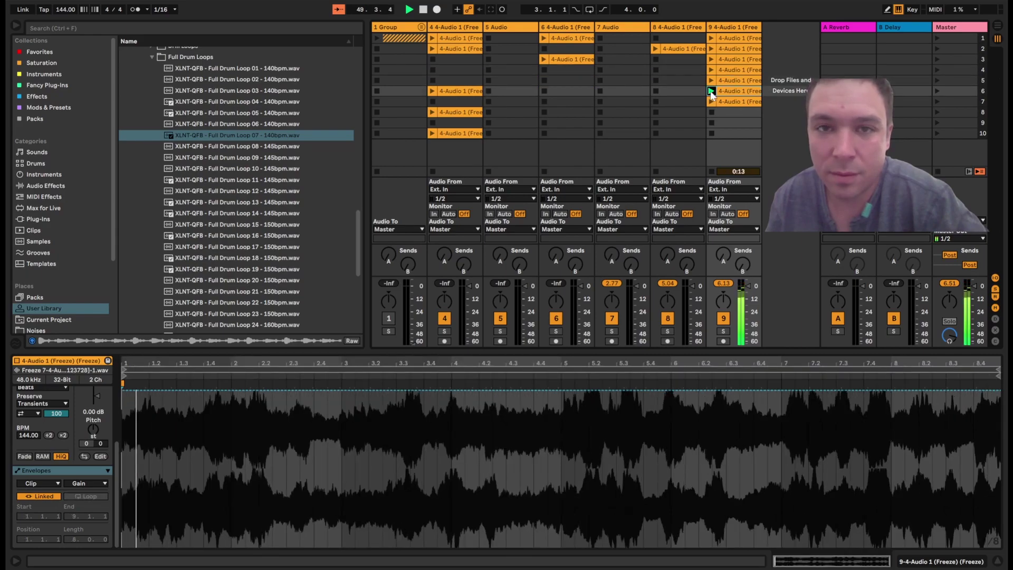
{"action": "left_click", "coordinate": [710, 102]}
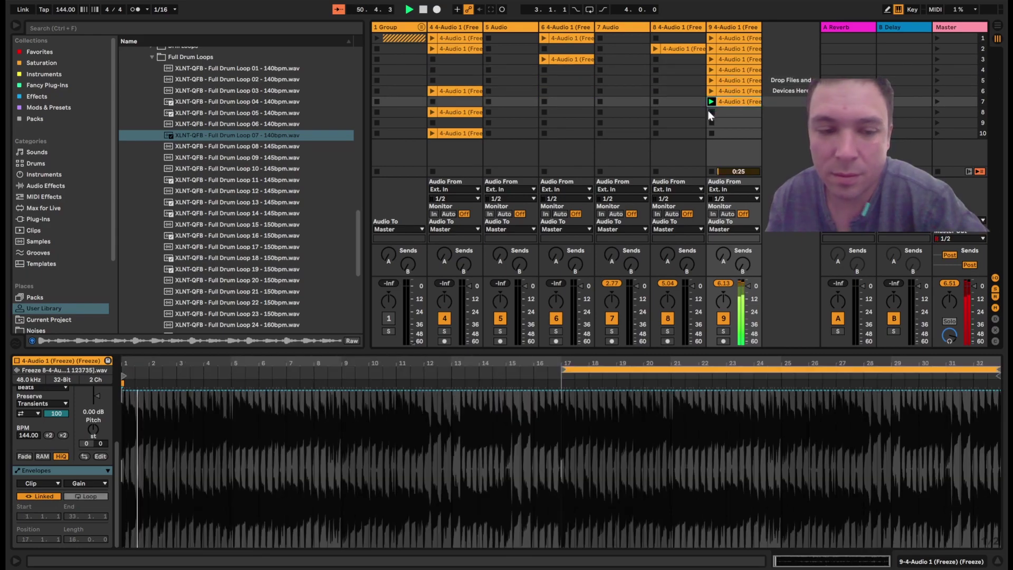
{"action": "left_click", "coordinate": [746, 42]}
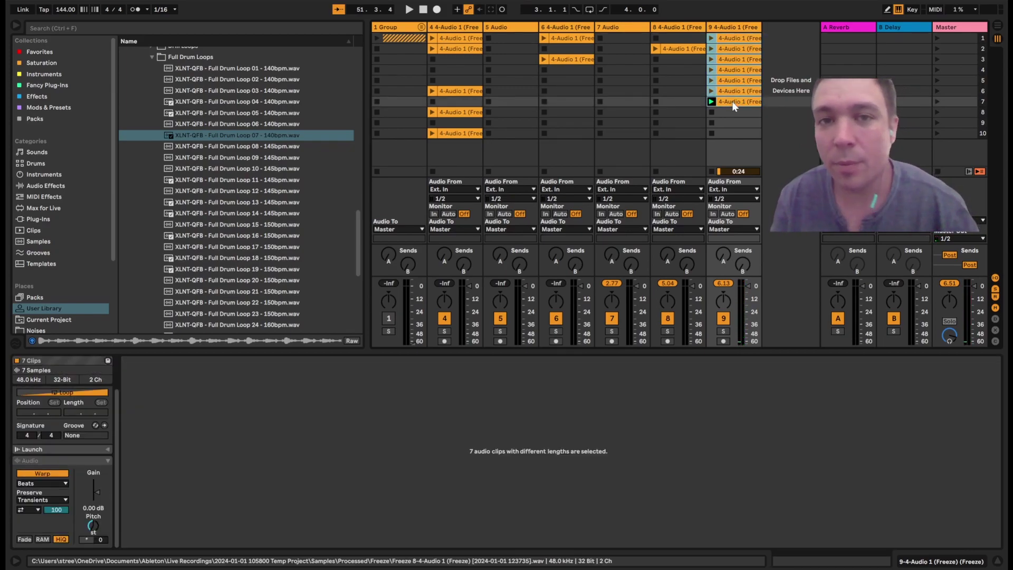
Crop the seven selected track 9 clips and save the set under the name Chord Samples.
{"action": "right_click", "coordinate": [742, 52]}
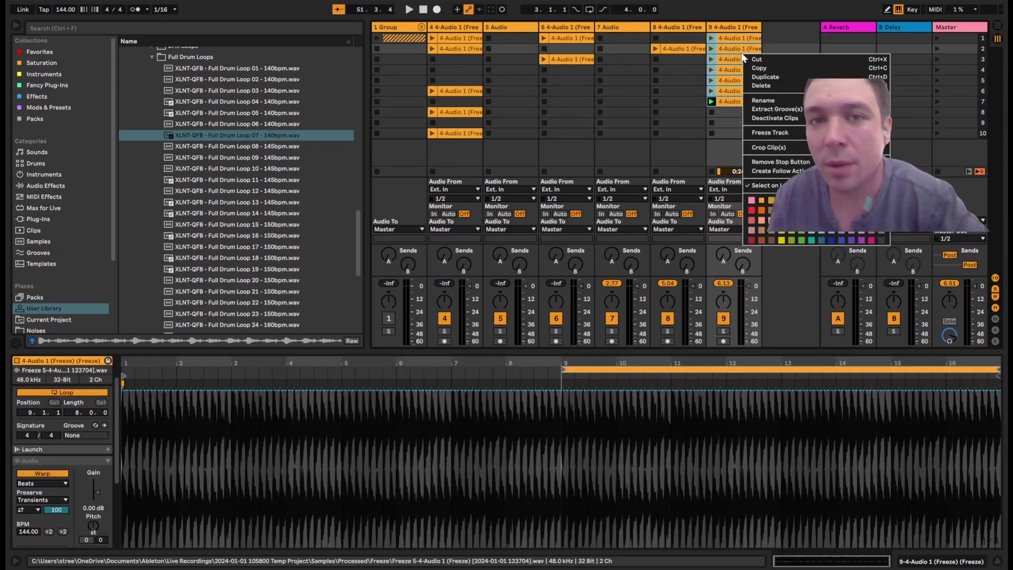
{"action": "left_click", "coordinate": [769, 148]}
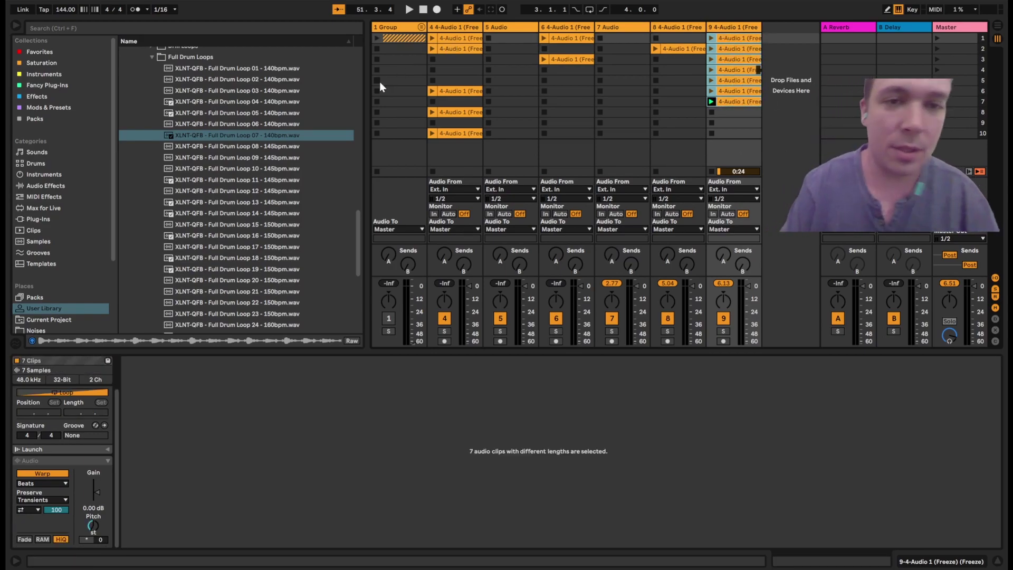
{"action": "key", "text": "ctrl+shift+s"}
{"action": "type", "text": "Chord Samp"}
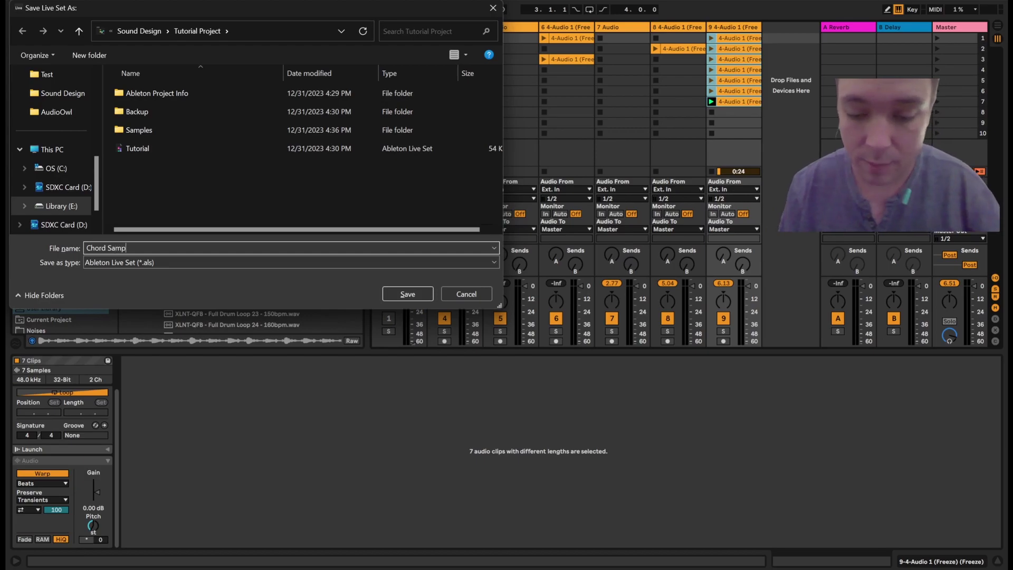
{"action": "type", "text": "les"}
{"action": "key", "text": "Return"}
Reopen the recent Tutorial set and load three Freeze 24 samples and one Freeze 4 sample into track 3.
{"action": "left_click", "coordinate": [19, 3]}
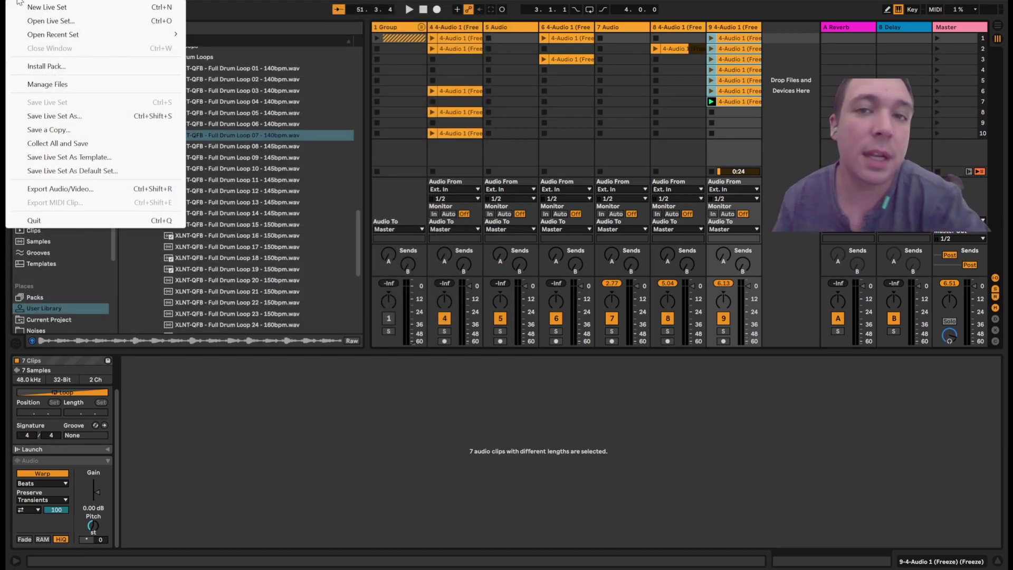
{"action": "mouse_move", "coordinate": [132, 34]}
{"action": "left_click", "coordinate": [250, 49]}
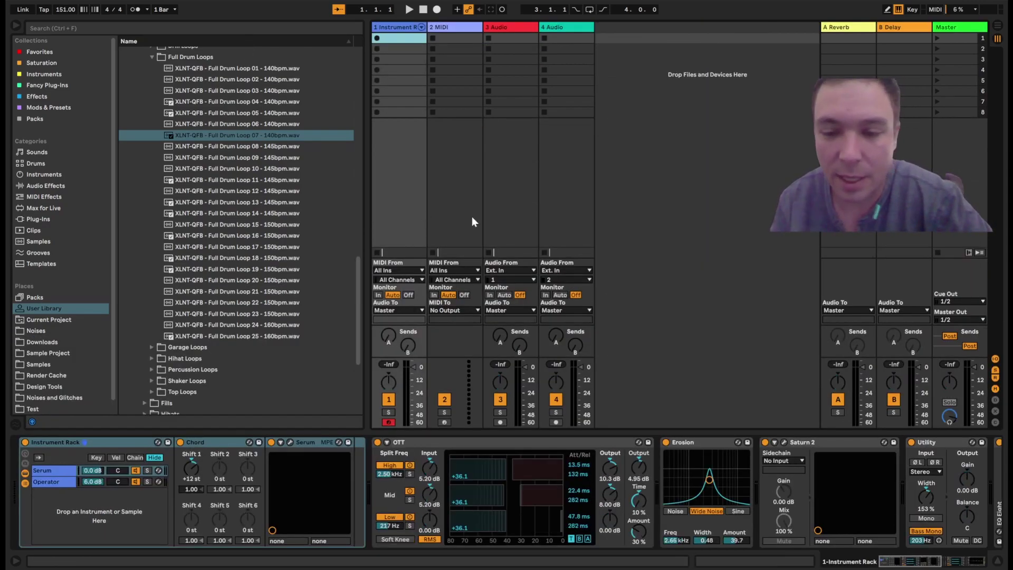
{"action": "left_click", "coordinate": [281, 96]}
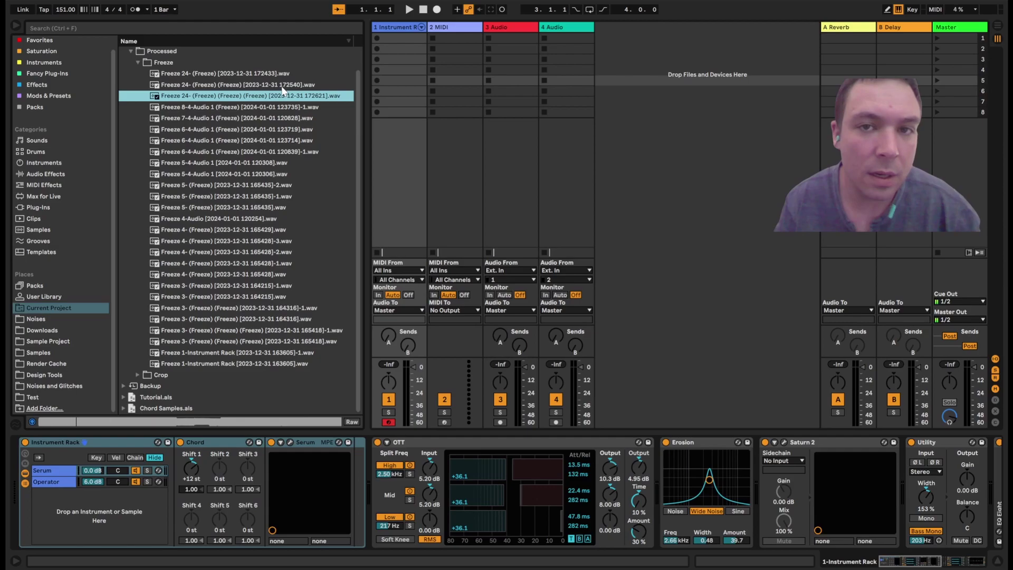
{"action": "left_click", "coordinate": [236, 77]}
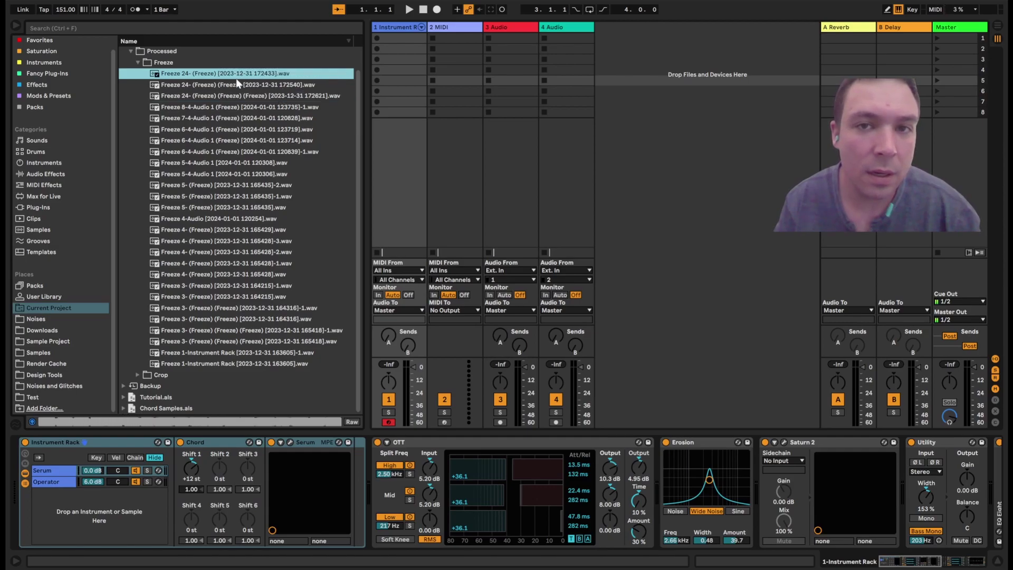
{"action": "double_click", "coordinate": [287, 86]}
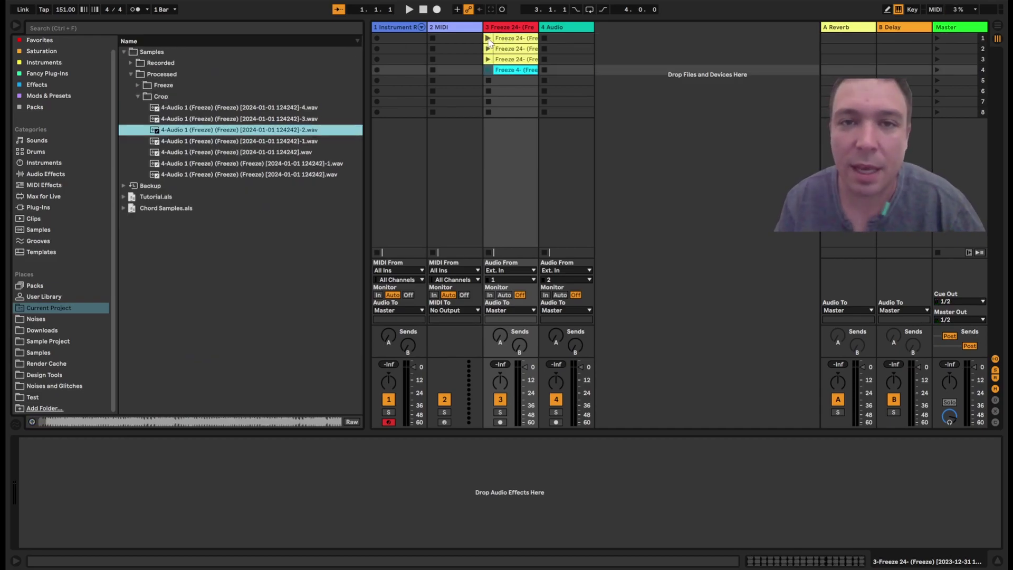
Play the Instrument Rack track's chord sound and launch the four track 3 clips in order to compare them with it.
{"action": "left_click", "coordinate": [399, 28]}
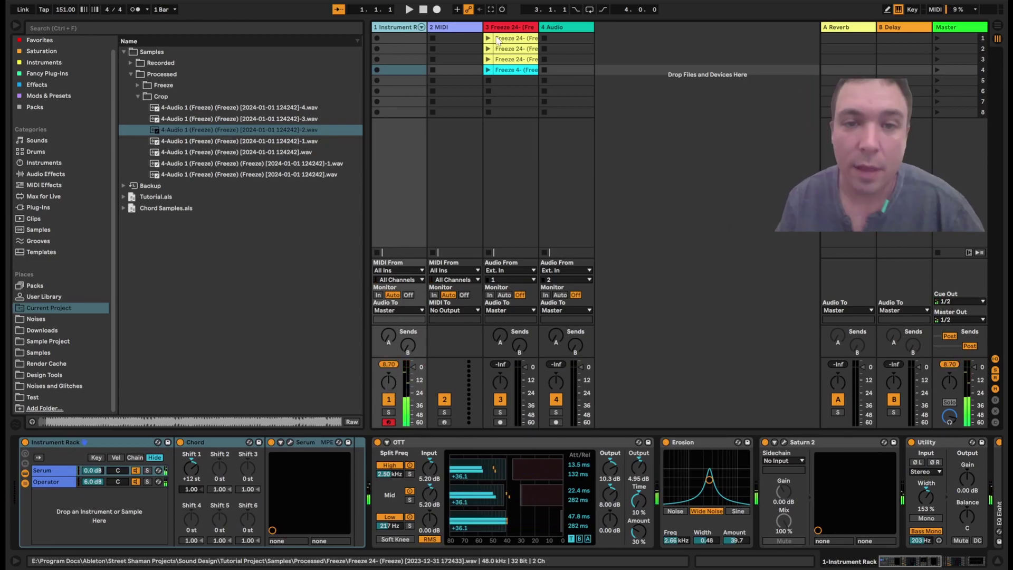
{"action": "left_click", "coordinate": [487, 38]}
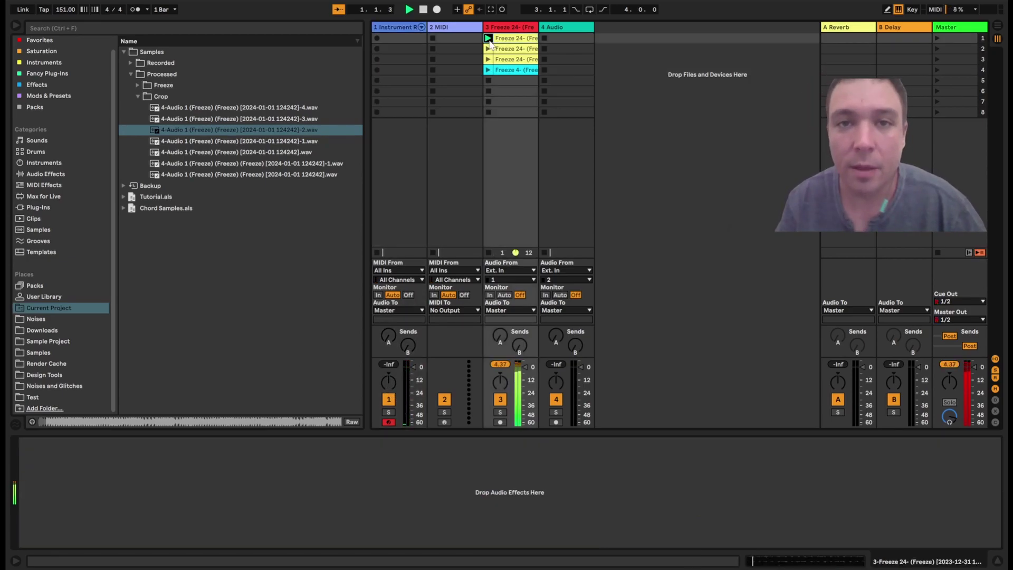
{"action": "key", "text": "Down"}
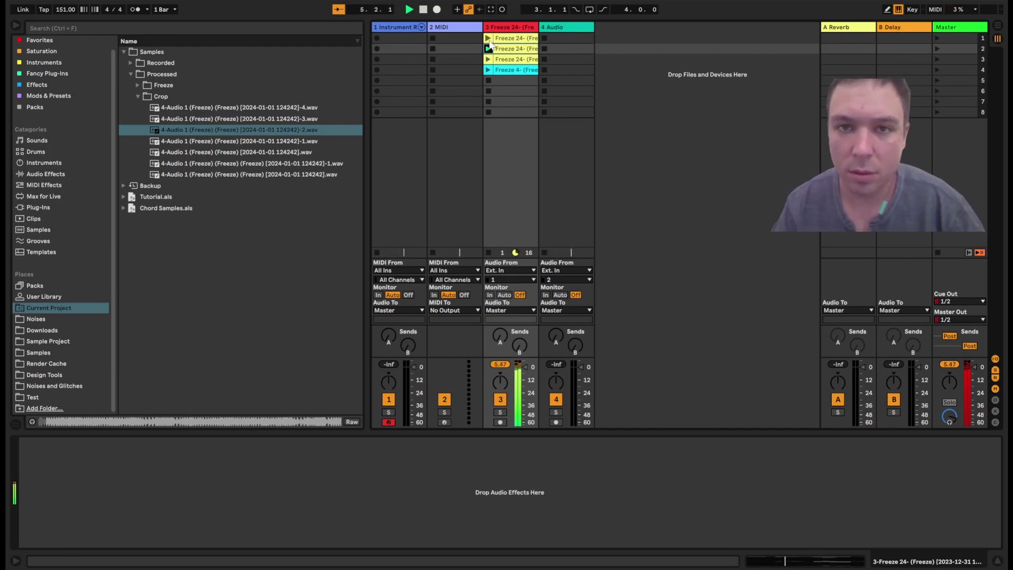
{"action": "key", "text": "Down"}
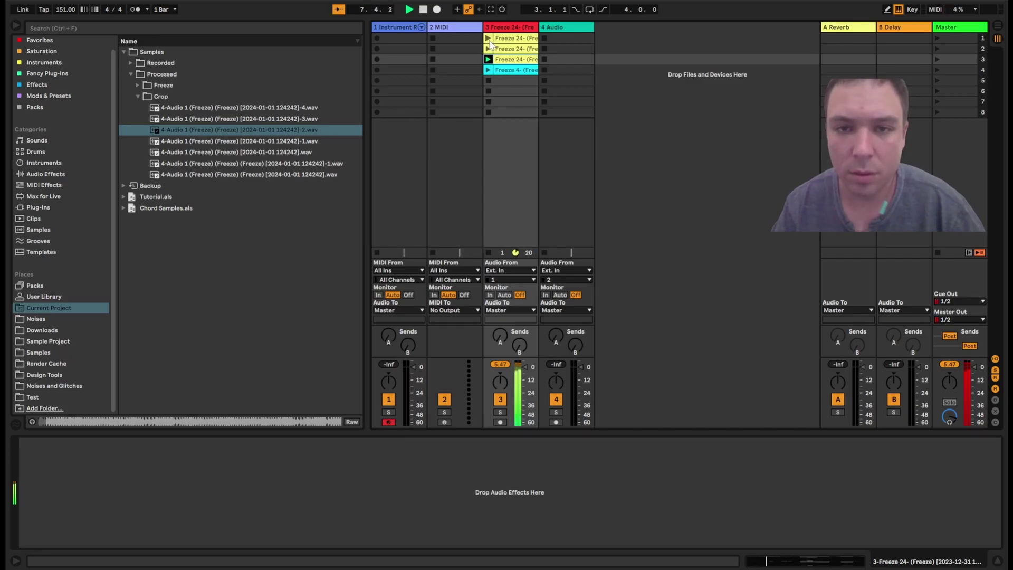
{"action": "left_click", "coordinate": [488, 70]}
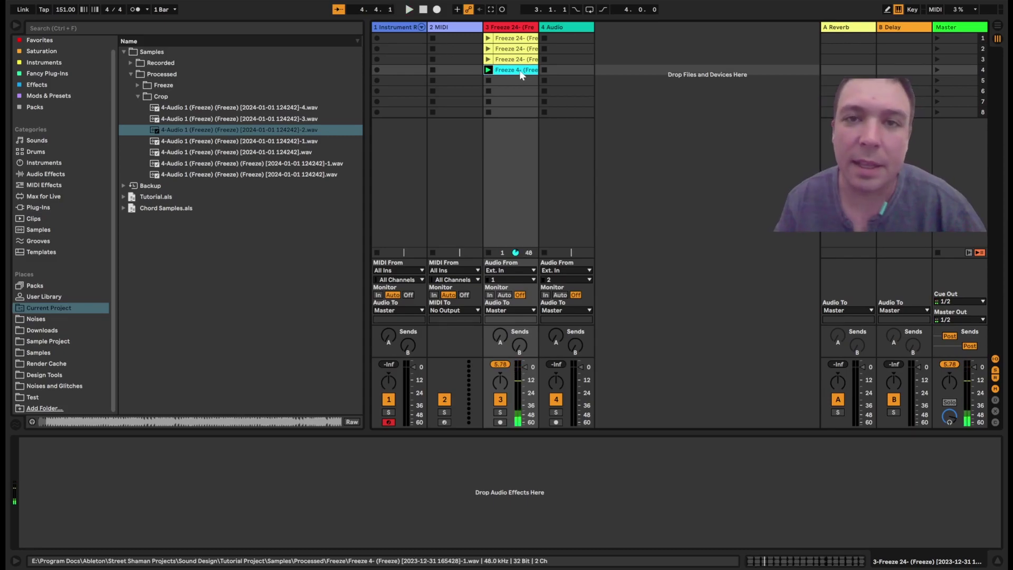
{"action": "right_click", "coordinate": [515, 43]}
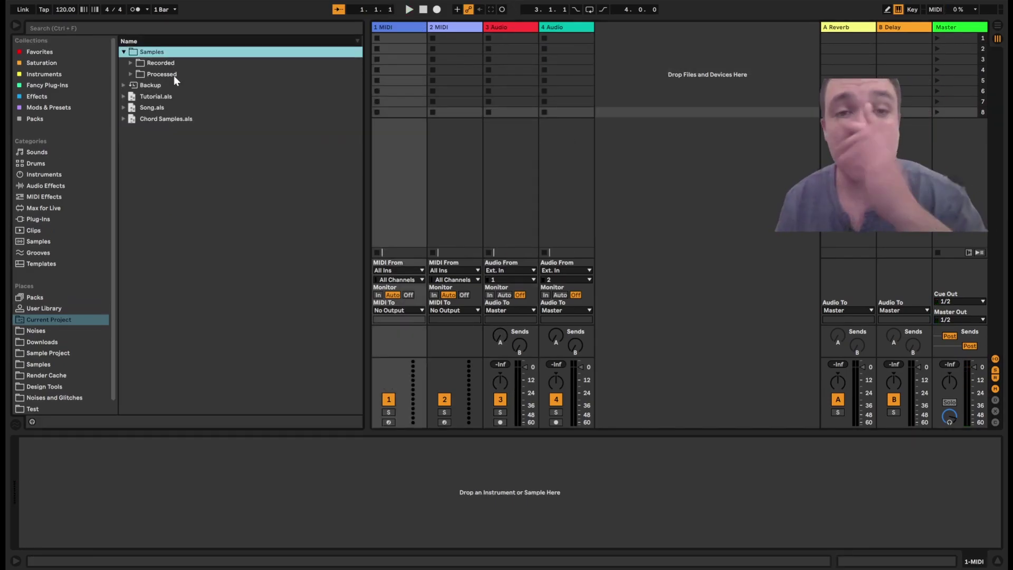
Expand the current project's Processed samples folder and its Crop subfolder.
{"action": "left_click", "coordinate": [174, 80]}
{"action": "left_click", "coordinate": [177, 96]}
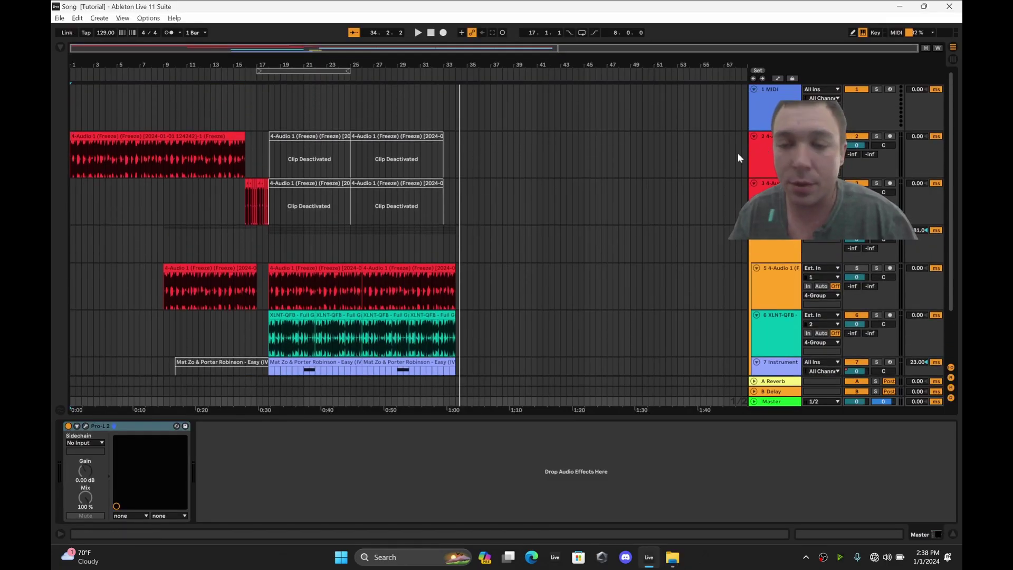
Select the opening clip on track 2 of the Song arrangement, solo that track and play it.
{"action": "double_click", "coordinate": [181, 136]}
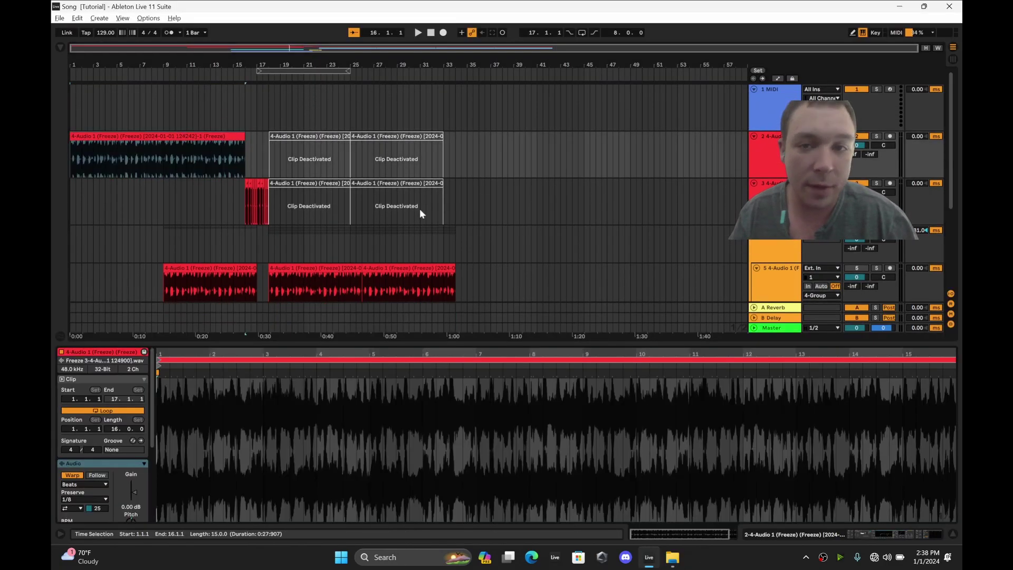
{"action": "left_click", "coordinate": [877, 136]}
{"action": "key", "text": "space"}
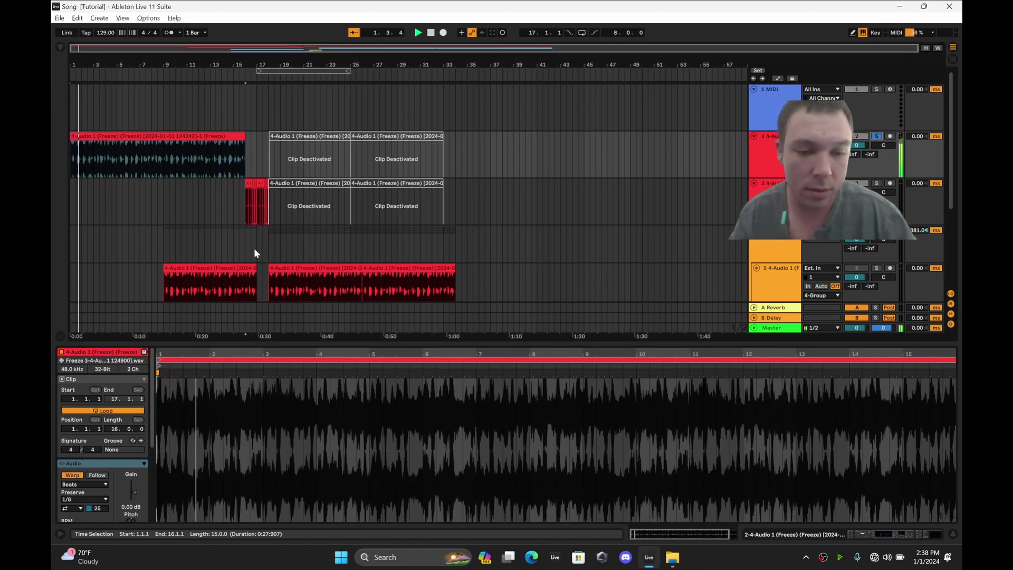
{"action": "scroll", "coordinate": [95, 375], "scroll_direction": "down", "scroll_amount": 1}
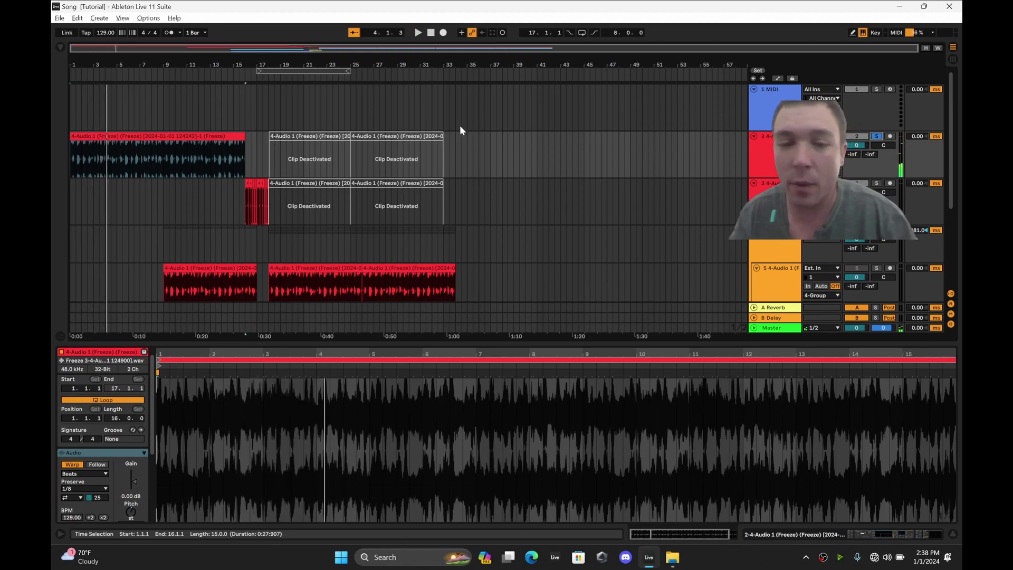
Select the track 7 instrument, turn its solo off, and examine its device chain from the Arpeggiator to the FFT Vocoders.
{"action": "scroll", "coordinate": [179, 92], "scroll_direction": "down", "scroll_amount": 4}
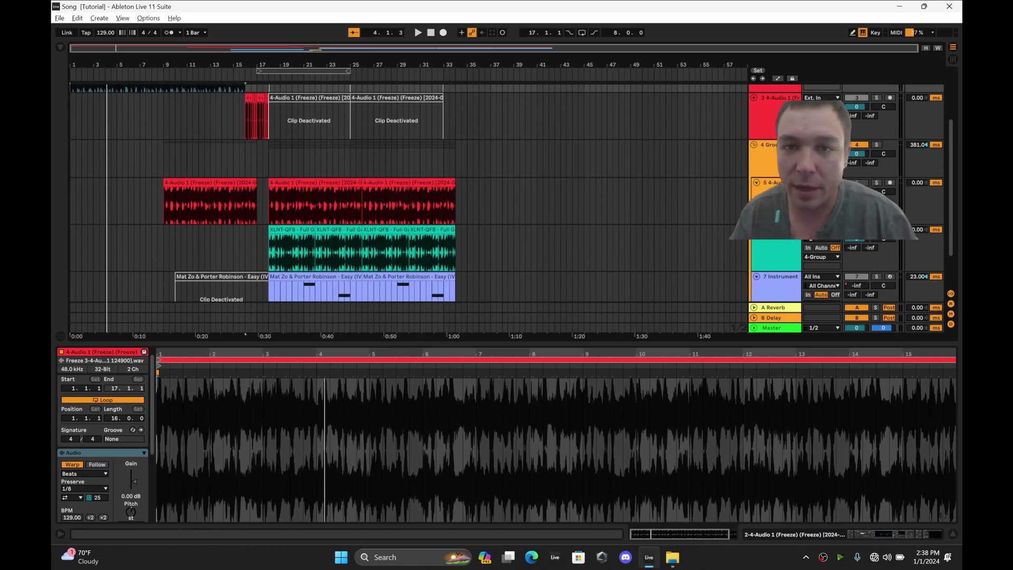
{"action": "scroll", "coordinate": [408, 193], "scroll_direction": "down", "scroll_amount": 2}
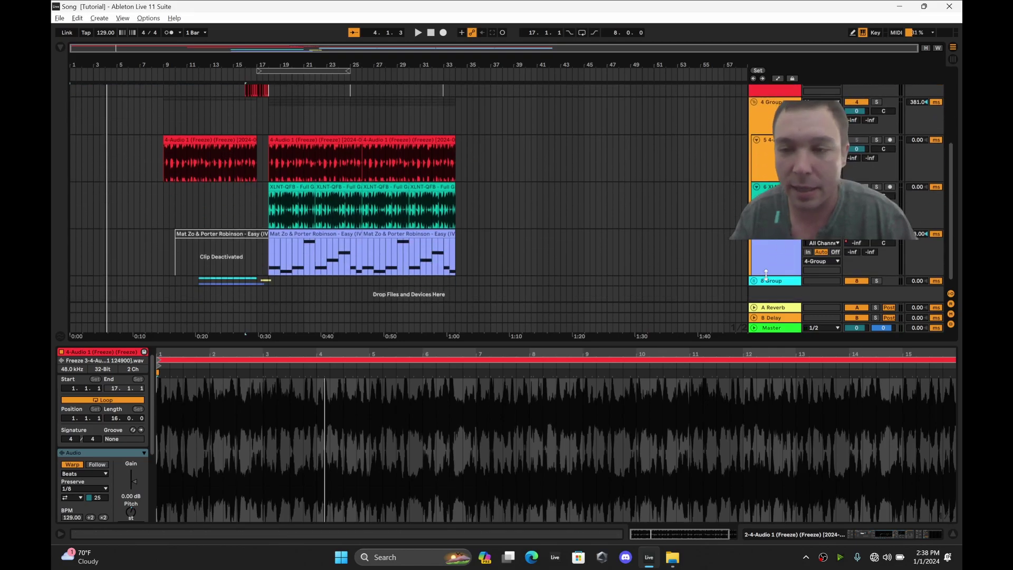
{"action": "left_click", "coordinate": [784, 258]}
{"action": "scroll", "coordinate": [784, 258], "scroll_direction": "up", "scroll_amount": 3}
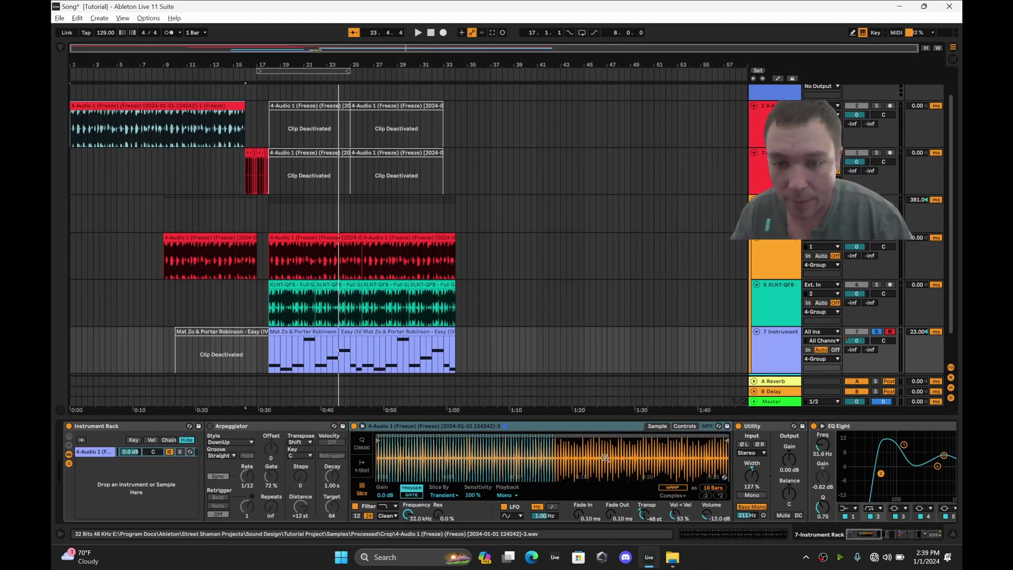
{"action": "scroll", "coordinate": [401, 227], "scroll_direction": "down", "scroll_amount": 2}
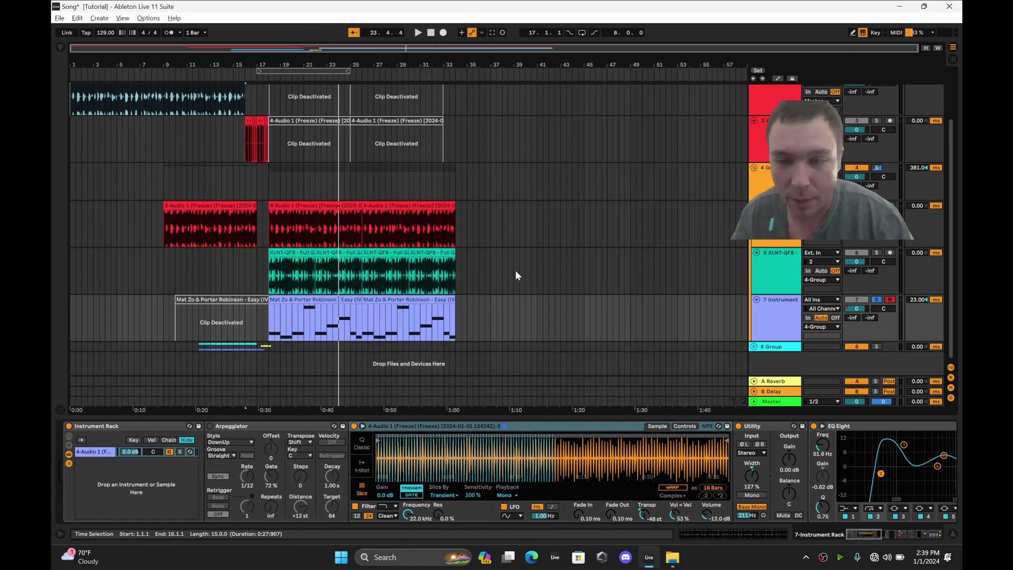
{"action": "left_click", "coordinate": [878, 300]}
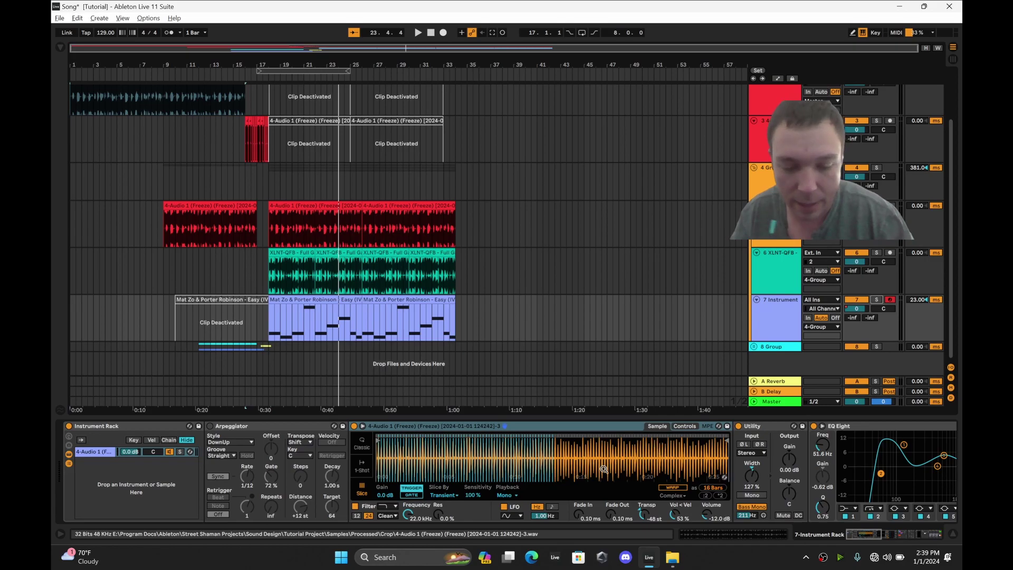
{"action": "scroll", "coordinate": [607, 467], "scroll_direction": "down", "scroll_amount": 15}
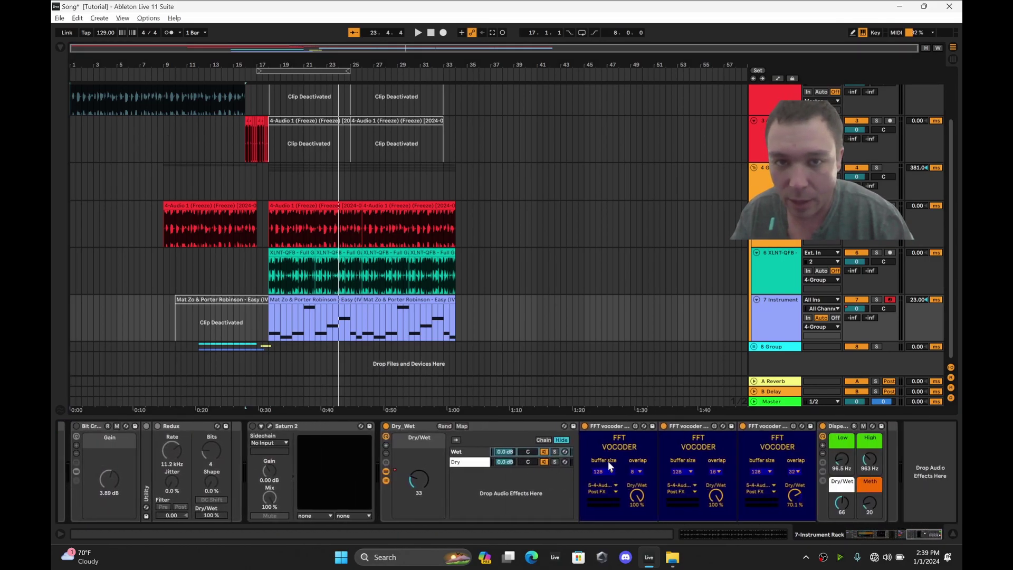
{"action": "scroll", "coordinate": [253, 440], "scroll_direction": "up", "scroll_amount": 5}
{"action": "scroll", "coordinate": [362, 470], "scroll_direction": "down", "scroll_amount": 5}
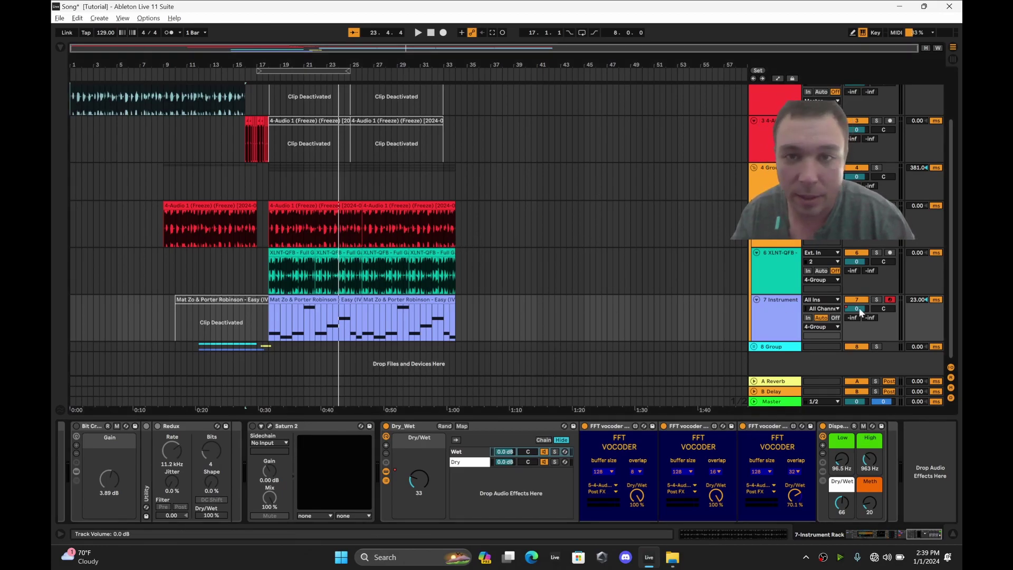
Unfold the 8 Group track and play its track 9 riser clip soloed.
{"action": "left_click", "coordinate": [773, 312]}
{"action": "left_click", "coordinate": [756, 349]}
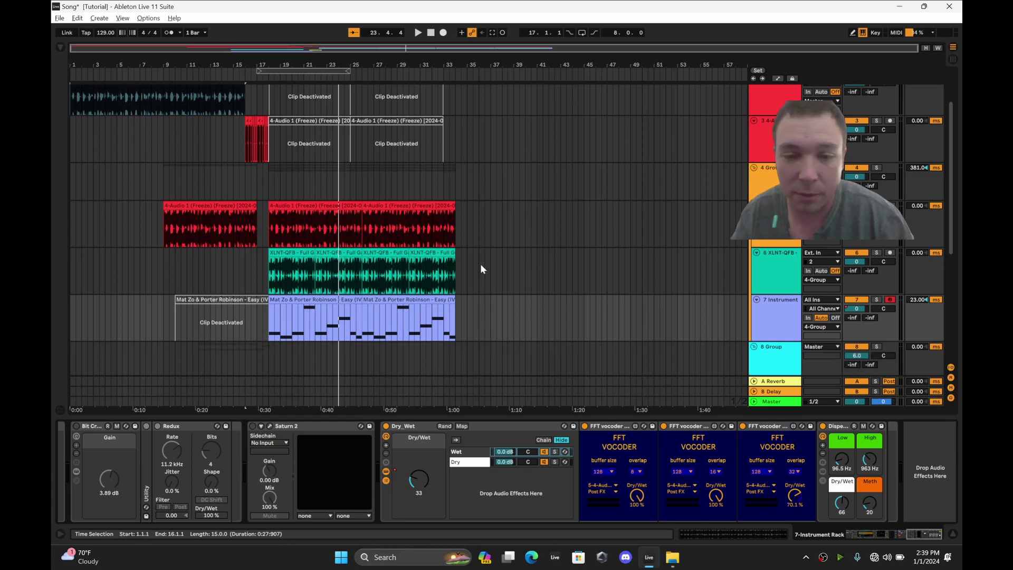
{"action": "scroll", "coordinate": [574, 270], "scroll_direction": "down", "scroll_amount": 5}
{"action": "scroll", "coordinate": [281, 217], "scroll_direction": "up", "scroll_amount": 5}
{"action": "scroll", "coordinate": [452, 237], "scroll_direction": "down", "scroll_amount": 5}
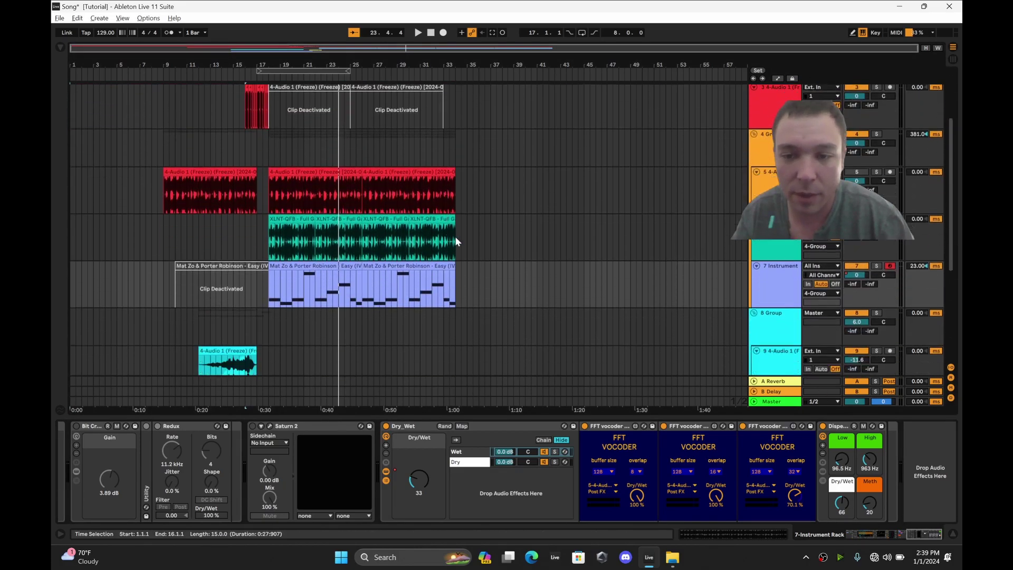
{"action": "key", "text": "space"}
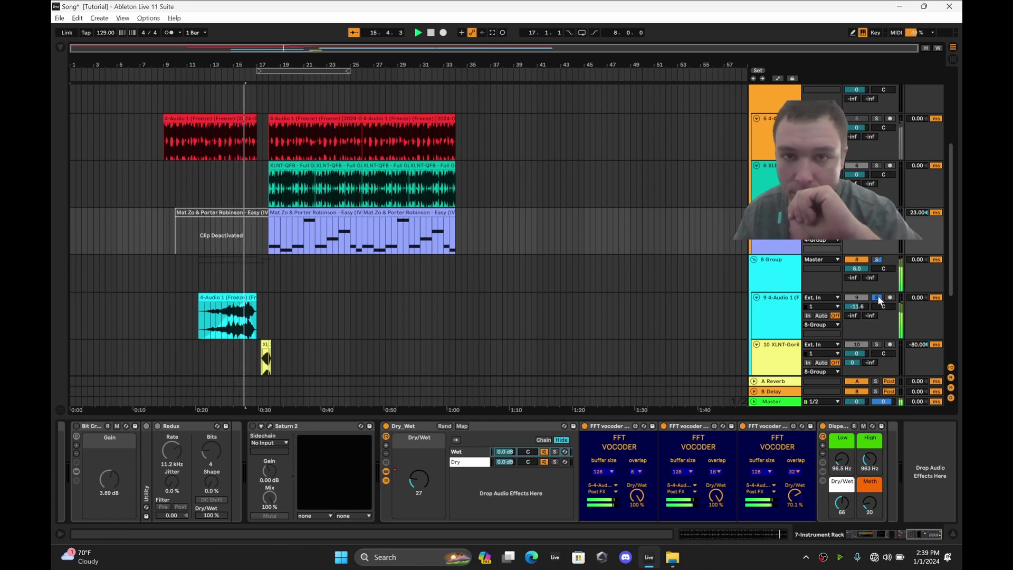
Turn off the riser track's solo and play the full Song arrangement from bar 1.
{"action": "scroll", "coordinate": [879, 299], "scroll_direction": "up", "scroll_amount": 5}
{"action": "key", "text": "space"}
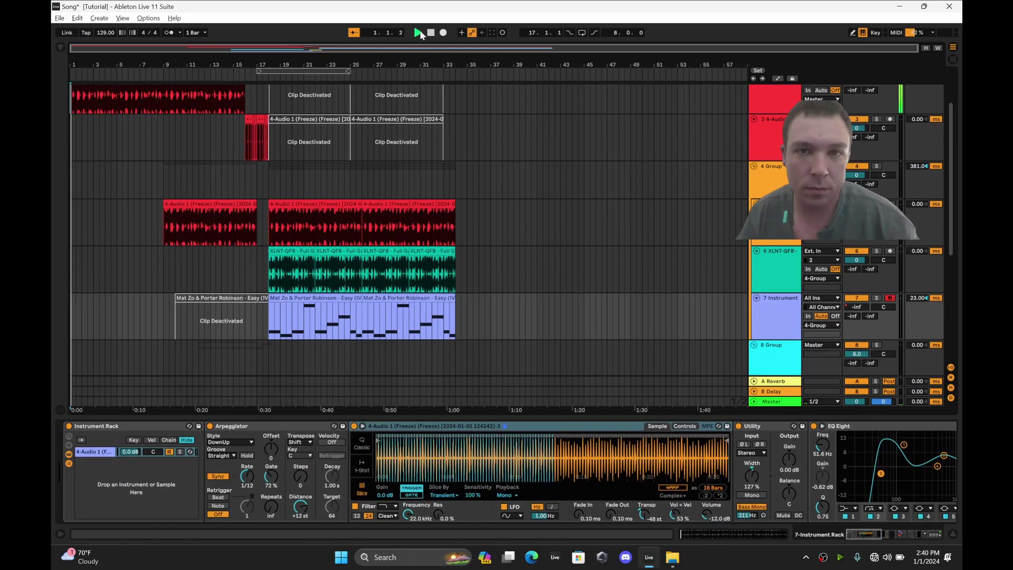
{"action": "key", "text": "plus"}
{"action": "key", "text": "plus"}
{"action": "key", "text": "plus"}
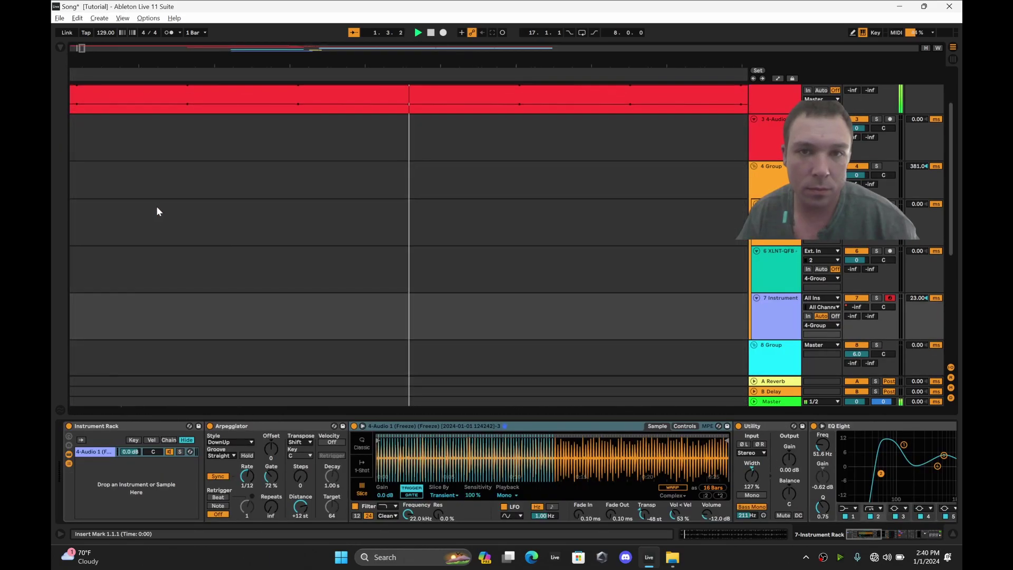
{"action": "key", "text": "minus"}
{"action": "key", "text": "minus"}
{"action": "scroll", "coordinate": [237, 224], "scroll_direction": "up", "scroll_amount": 3}
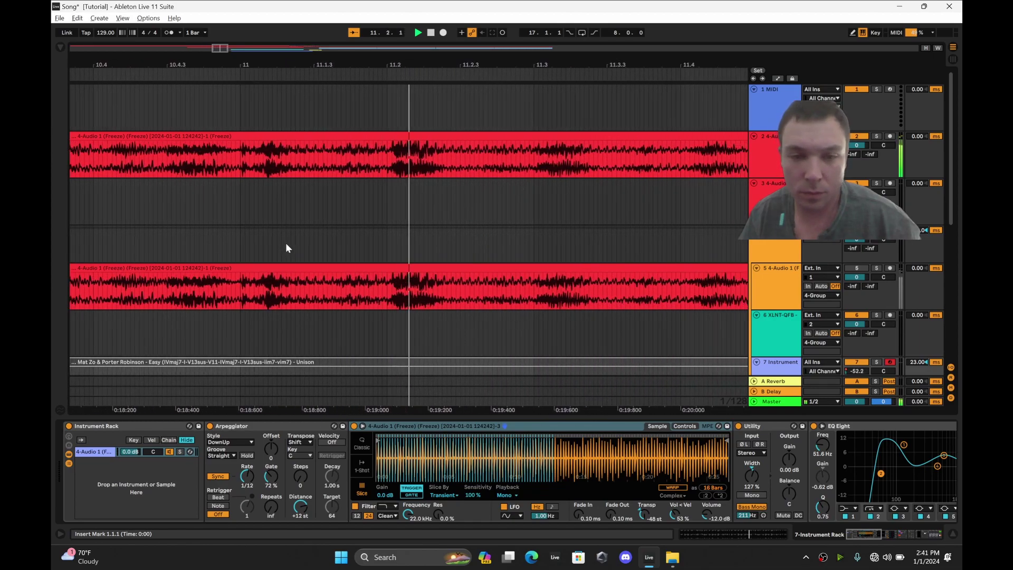
Follow the playback to the end of the arrangement, examining the clips on tracks 2 to 7 and the track 9 riser.
{"action": "key", "text": "minus"}
{"action": "key", "text": "minus"}
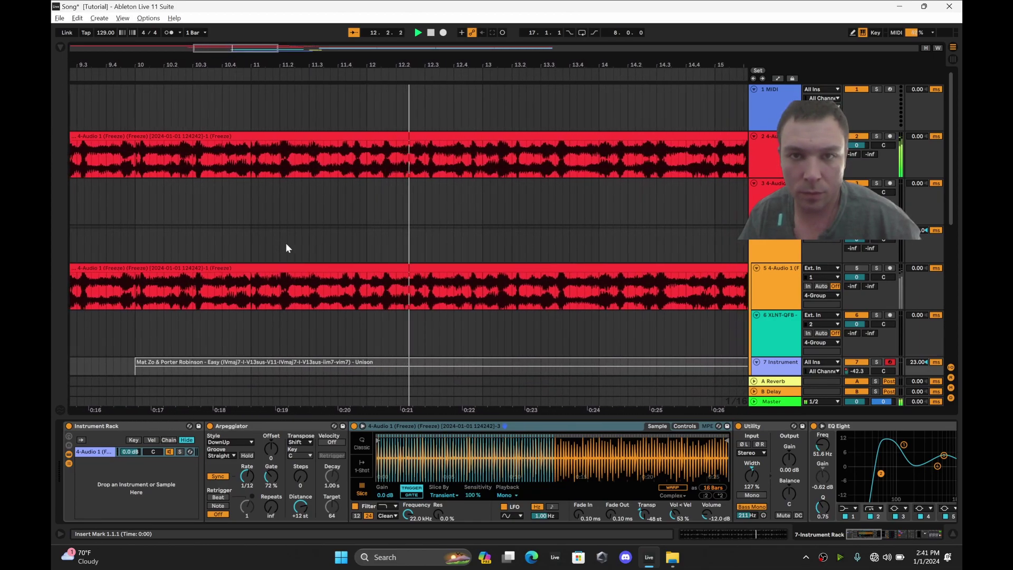
{"action": "key", "text": "minus"}
{"action": "key", "text": "minus"}
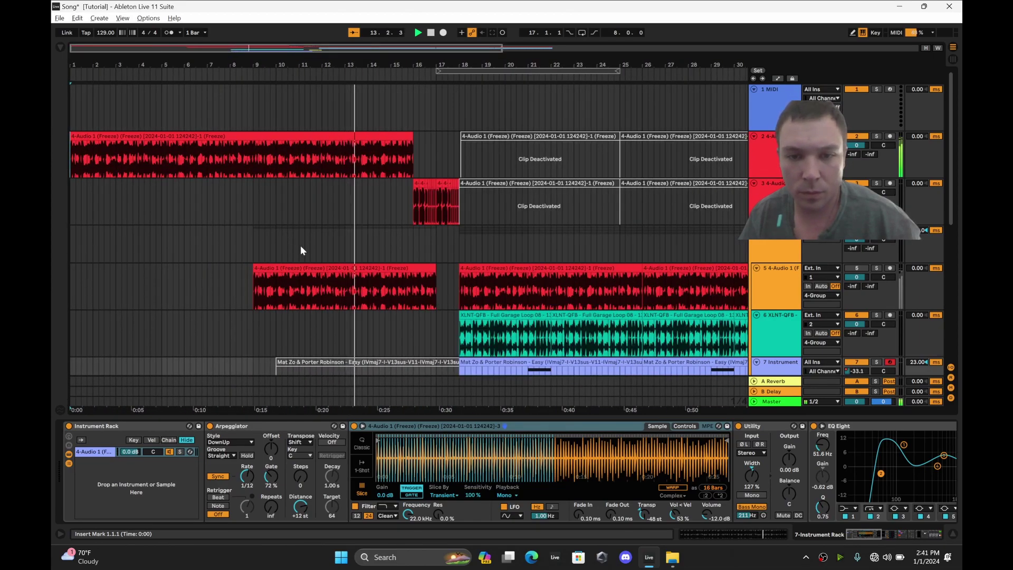
{"action": "scroll", "coordinate": [300, 246], "scroll_direction": "down", "scroll_amount": 1}
{"action": "scroll", "coordinate": [362, 251], "scroll_direction": "down", "scroll_amount": 3}
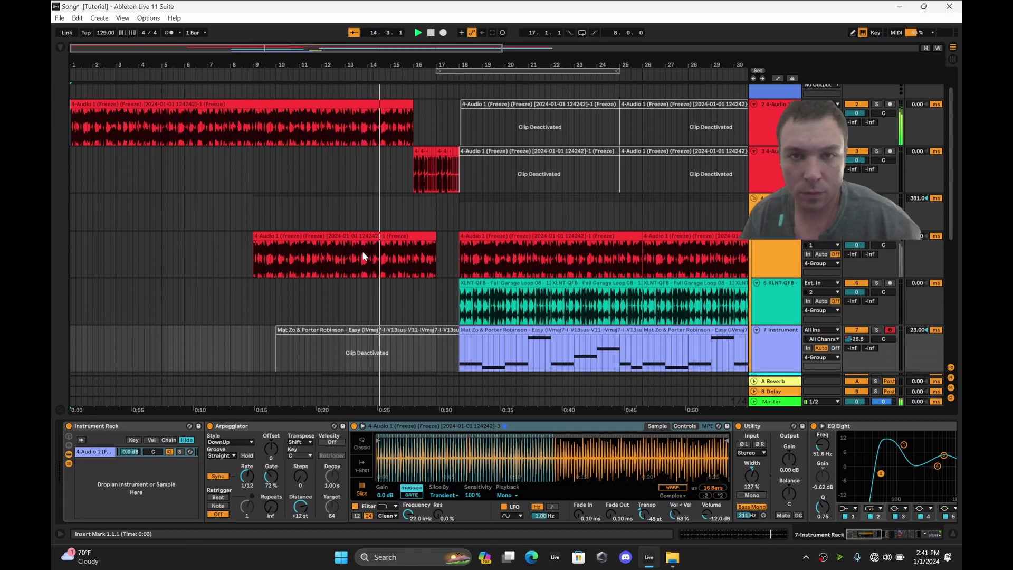
{"action": "scroll", "coordinate": [363, 255], "scroll_direction": "down", "scroll_amount": 2}
{"action": "scroll", "coordinate": [363, 255], "scroll_direction": "up", "scroll_amount": 3}
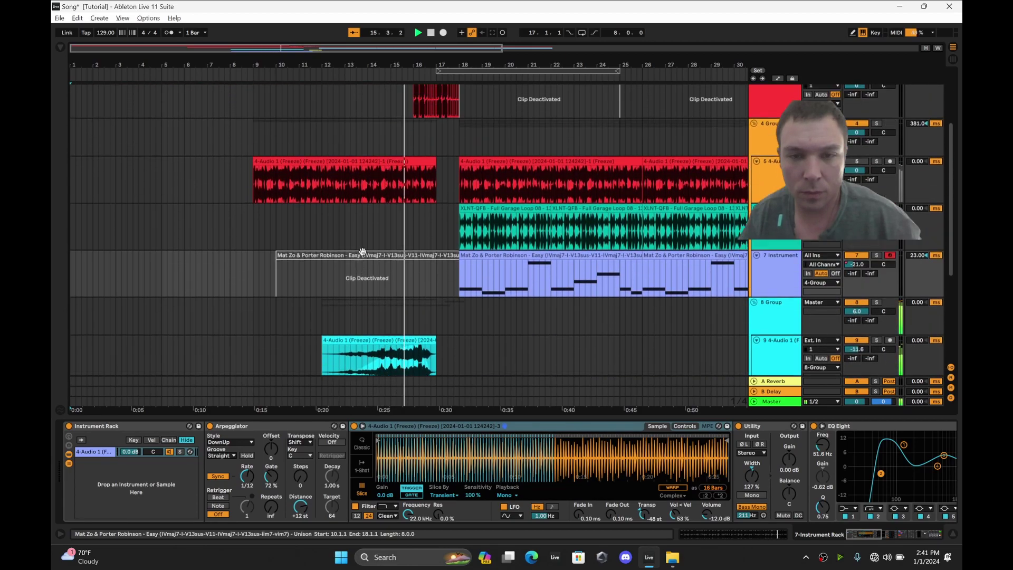
{"action": "scroll", "coordinate": [362, 252], "scroll_direction": "up", "scroll_amount": 1}
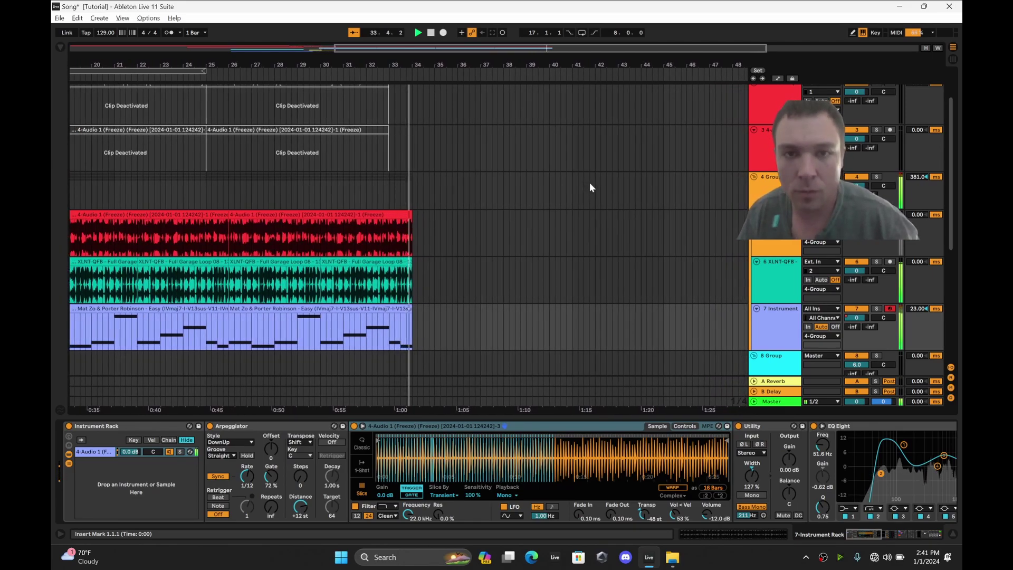
{"action": "key", "text": "minus"}
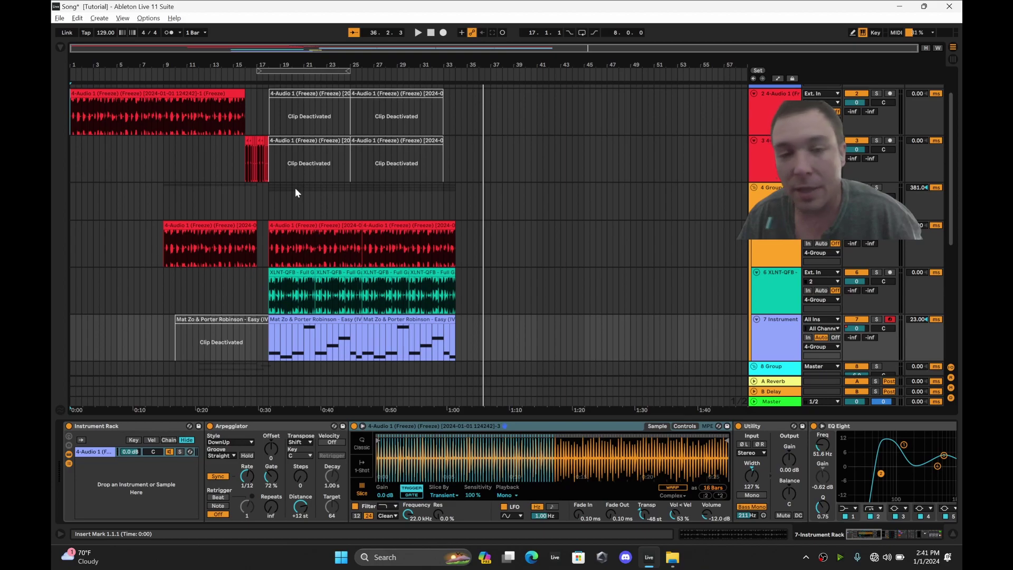
Replay the arrangement from just before the bar 18 section through to the end of its clips, and stop playback.
{"action": "scroll", "coordinate": [326, 233], "scroll_direction": "down", "scroll_amount": 2}
{"action": "scroll", "coordinate": [255, 222], "scroll_direction": "up", "scroll_amount": 3, "text": "ctrl"}
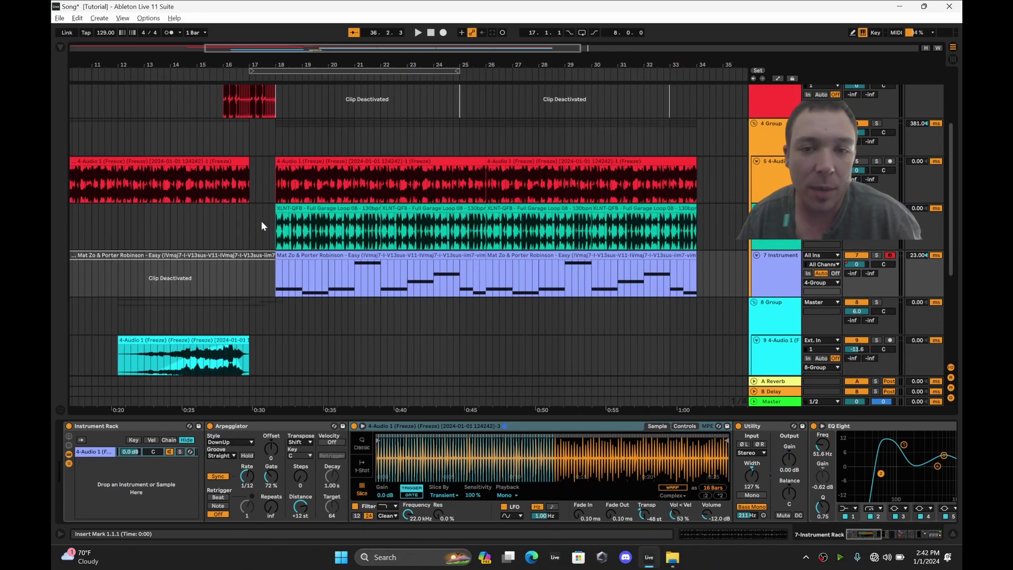
{"action": "left_click", "coordinate": [220, 73]}
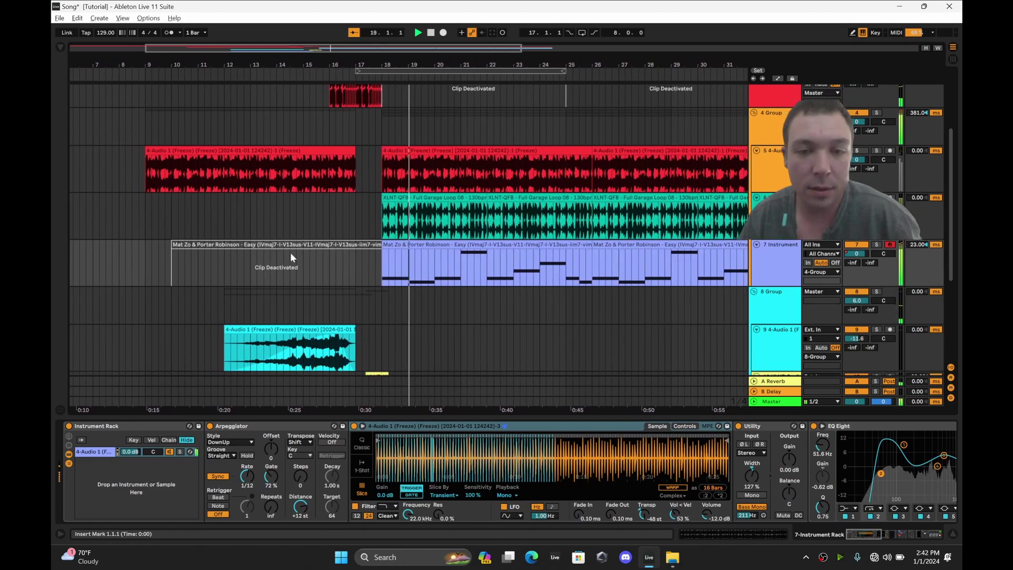
{"action": "scroll", "coordinate": [290, 252], "scroll_direction": "down", "scroll_amount": 1}
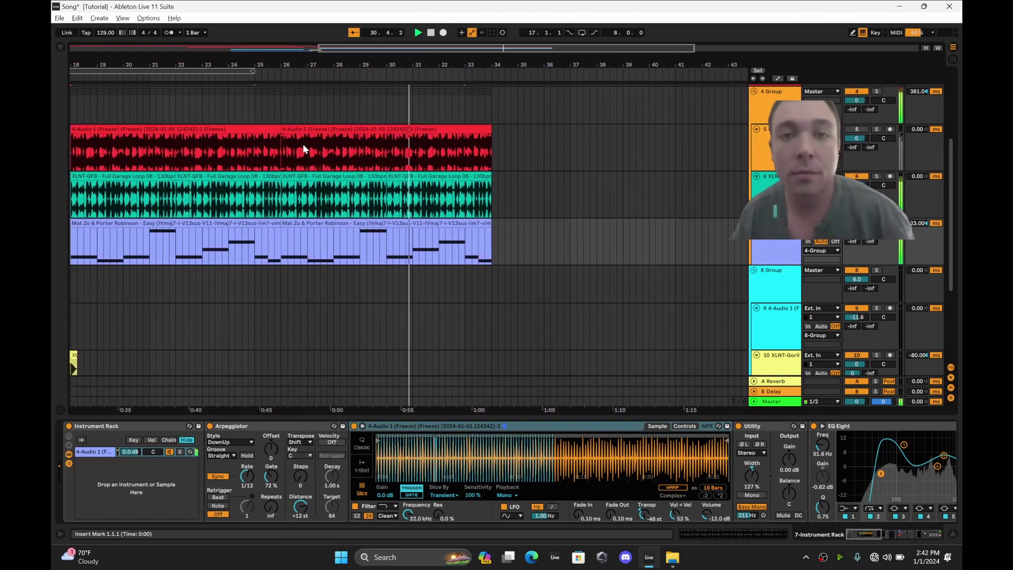
{"action": "key", "text": "ctrl+z"}
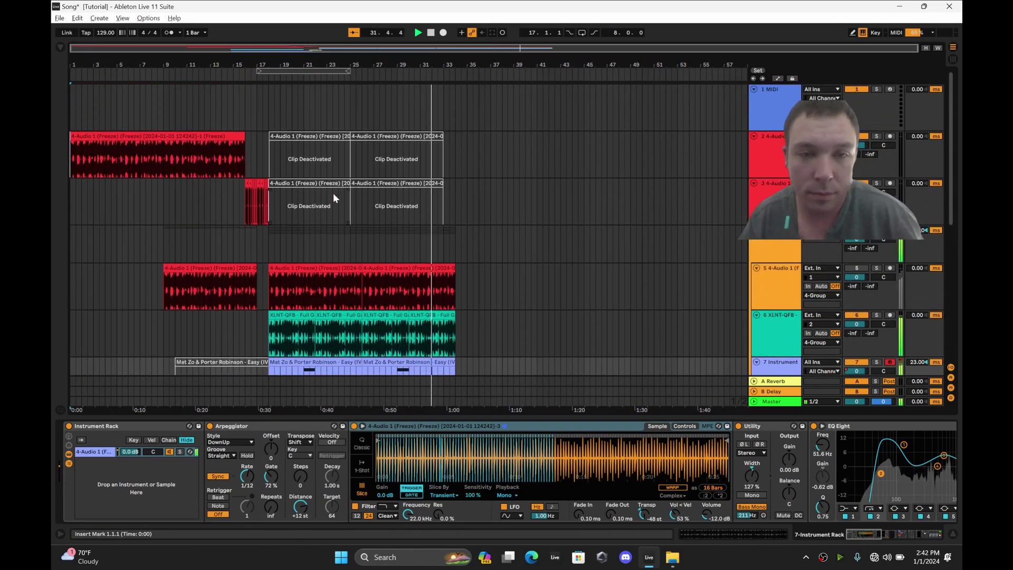
{"action": "key", "text": "ctrl+z"}
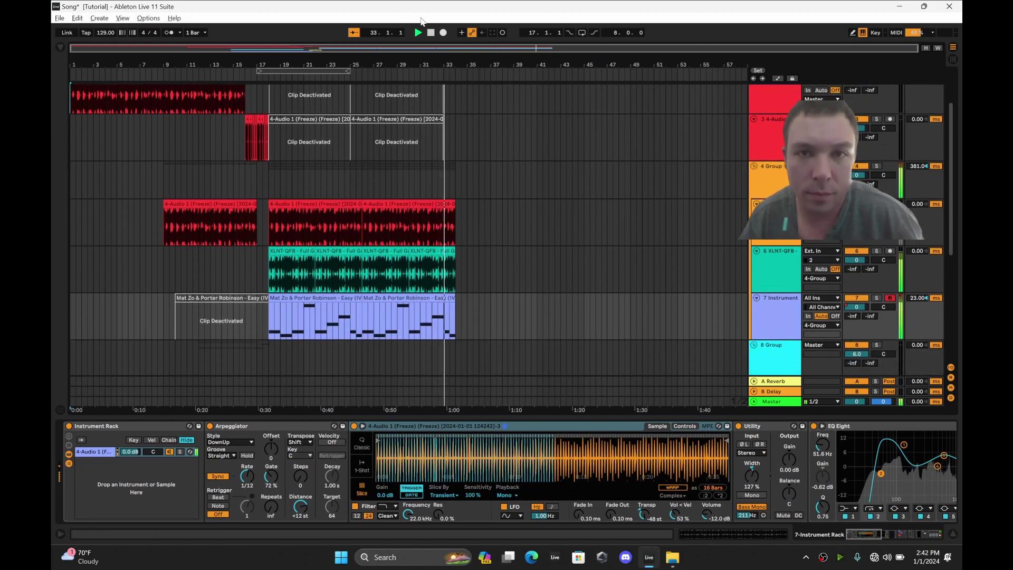
{"action": "left_click", "coordinate": [432, 33]}
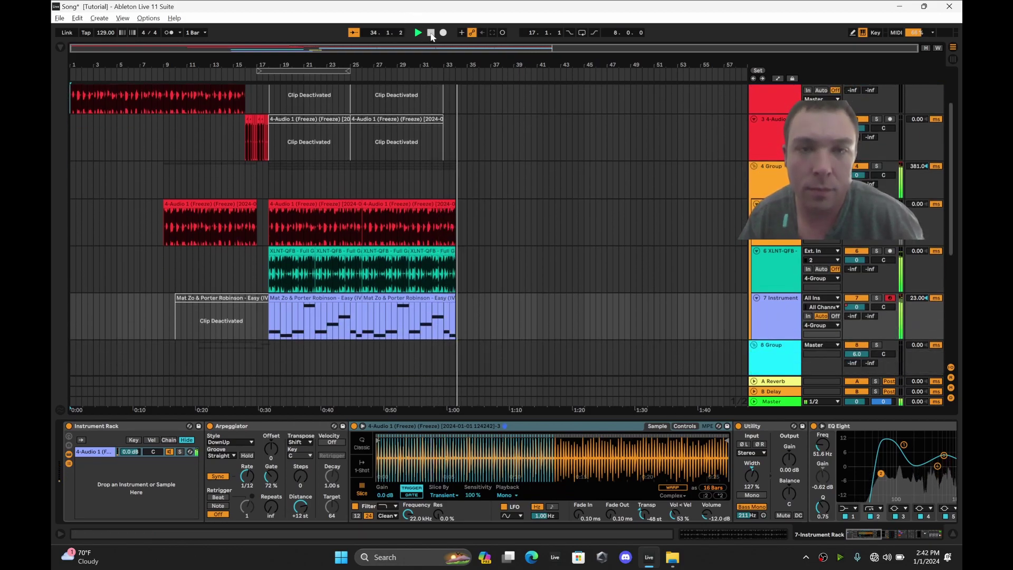